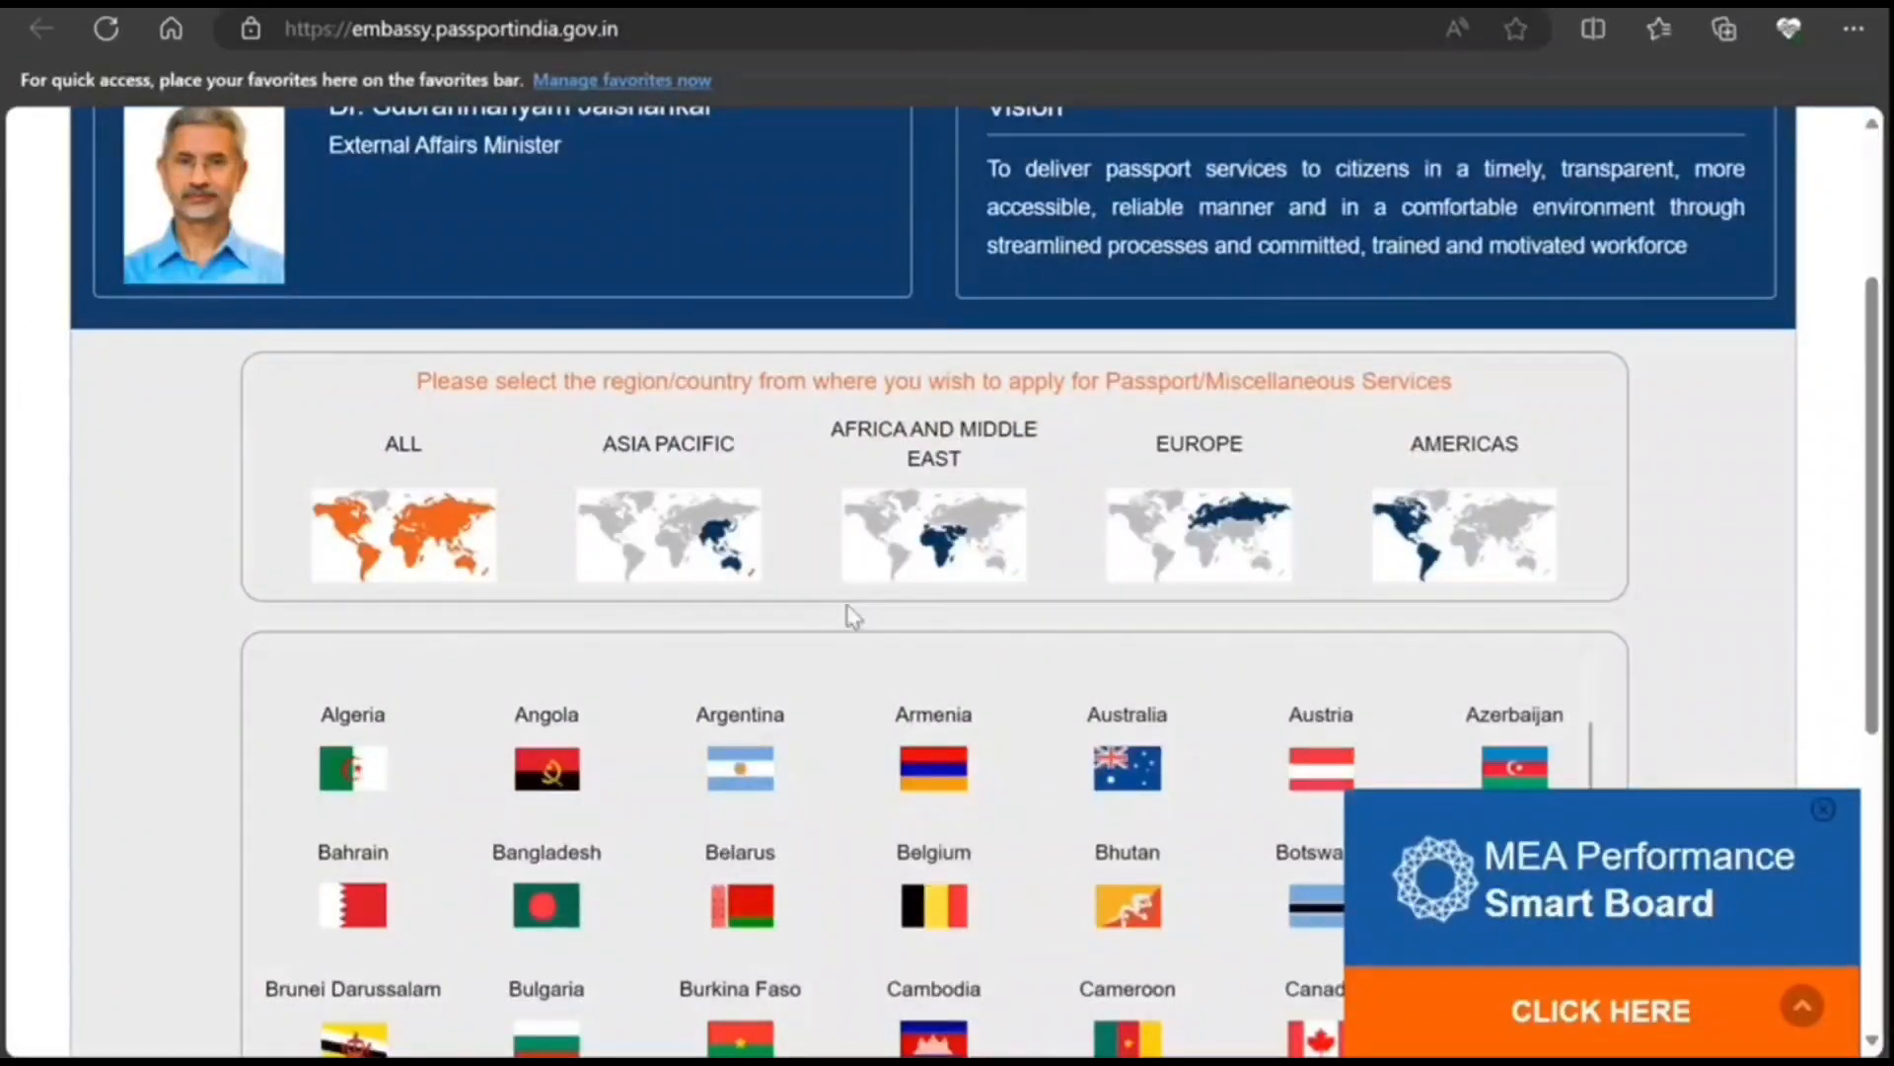
Step: Filter the embassy map to the Americas region and pick Canada's passport services
click(1470, 543)
scroll(1312, 582, down, 5)
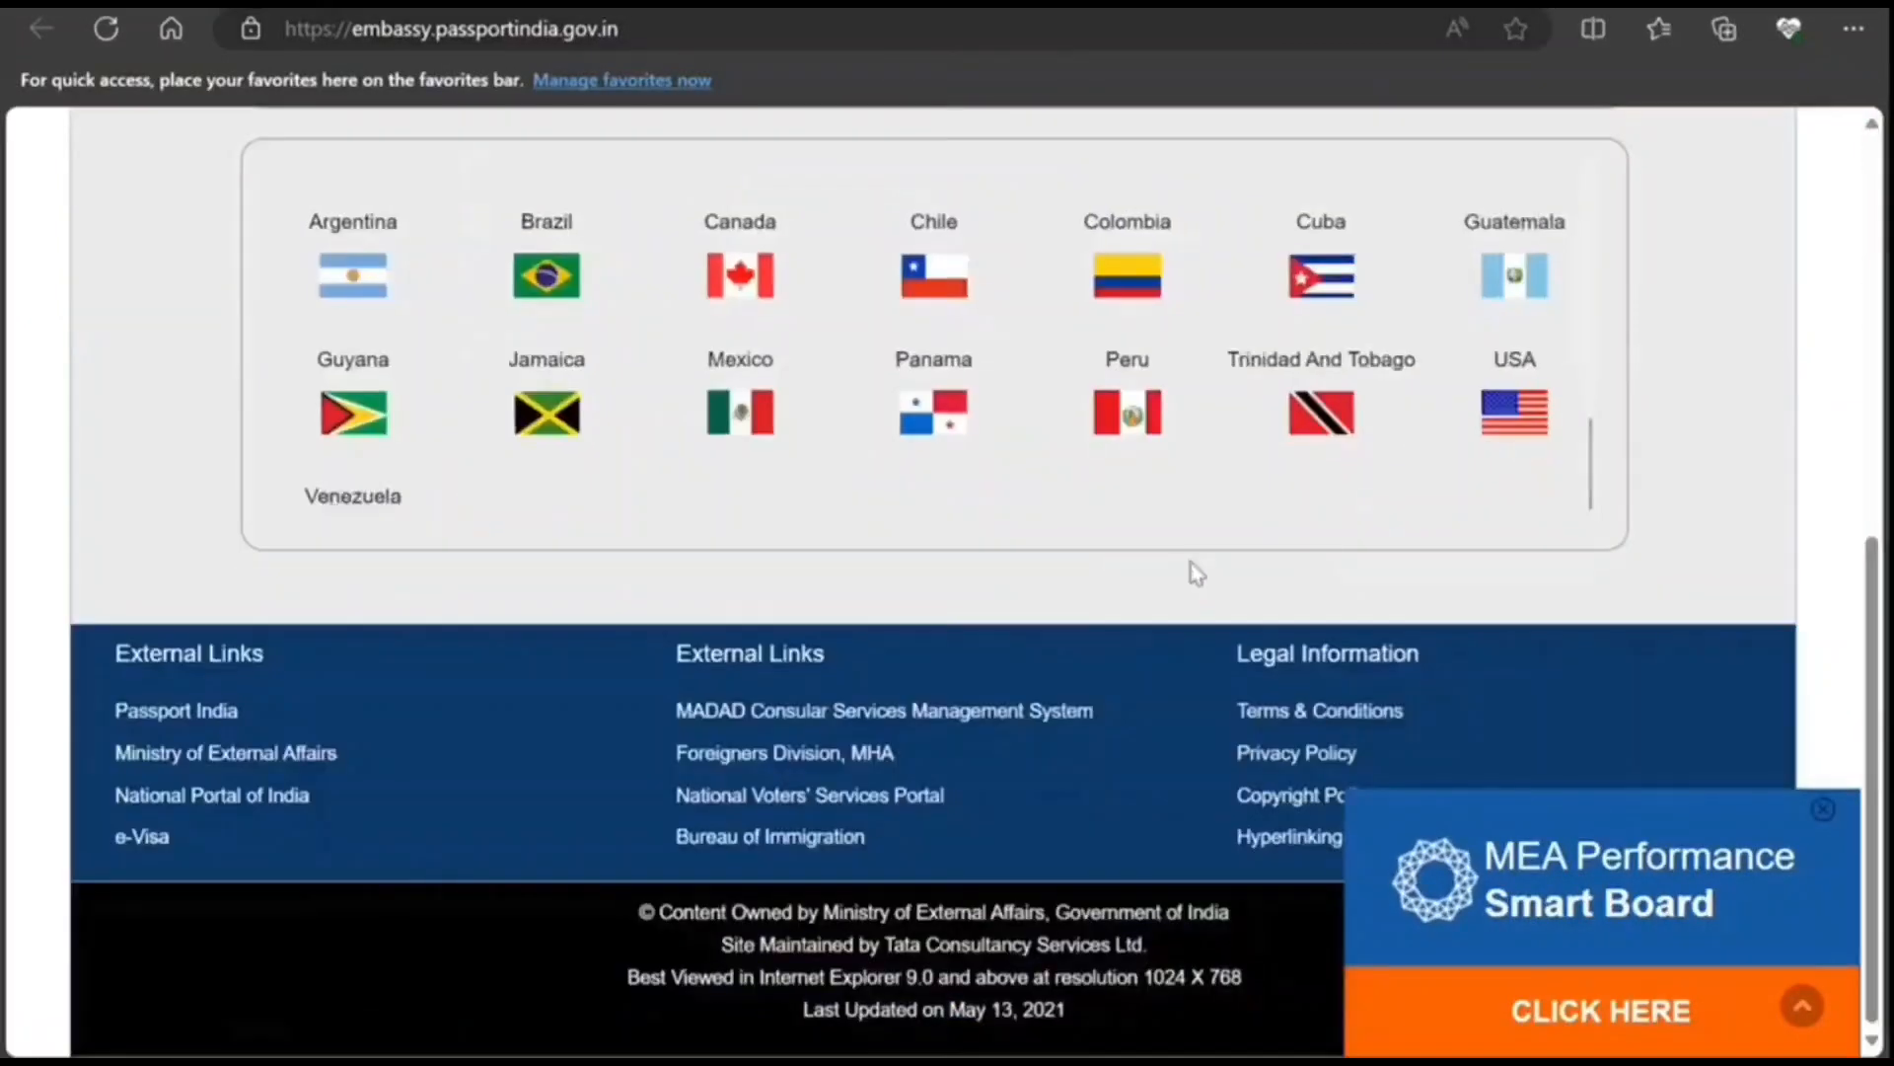
scroll(987, 641, up, 1)
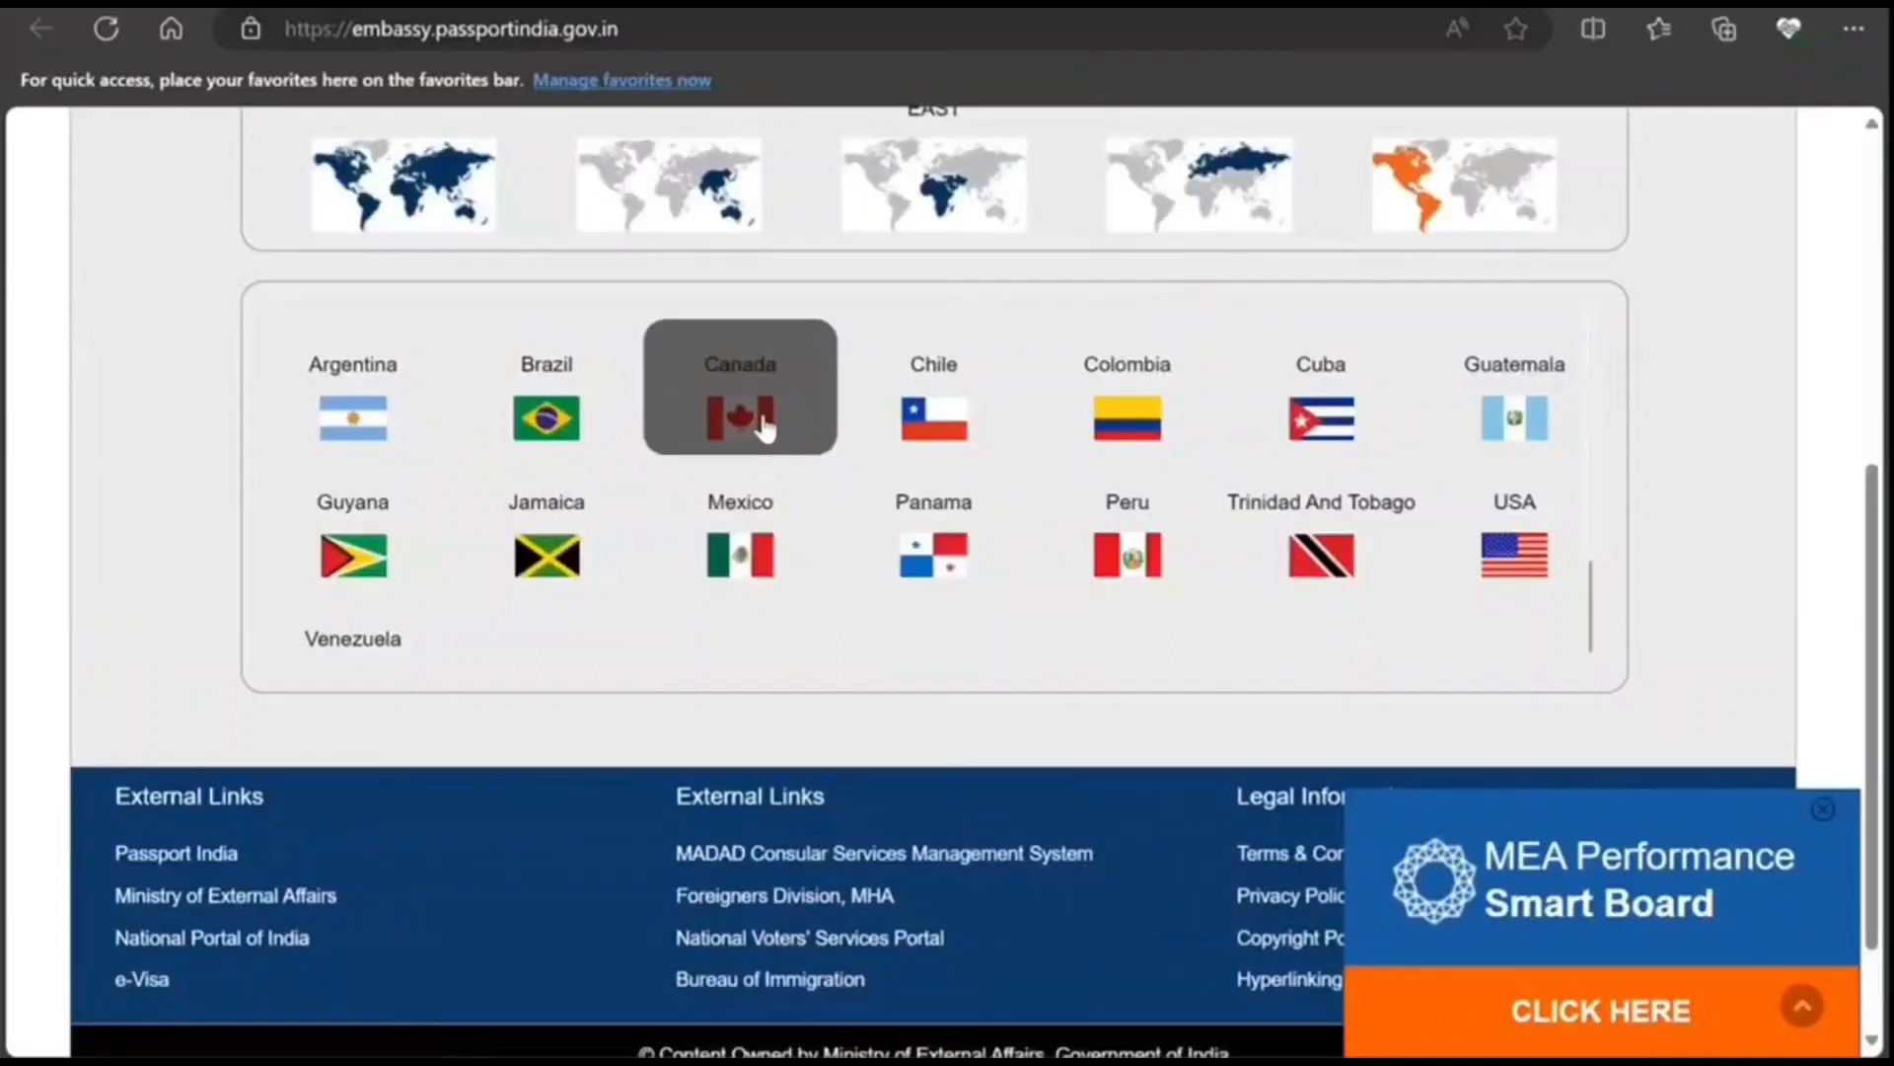
click(766, 428)
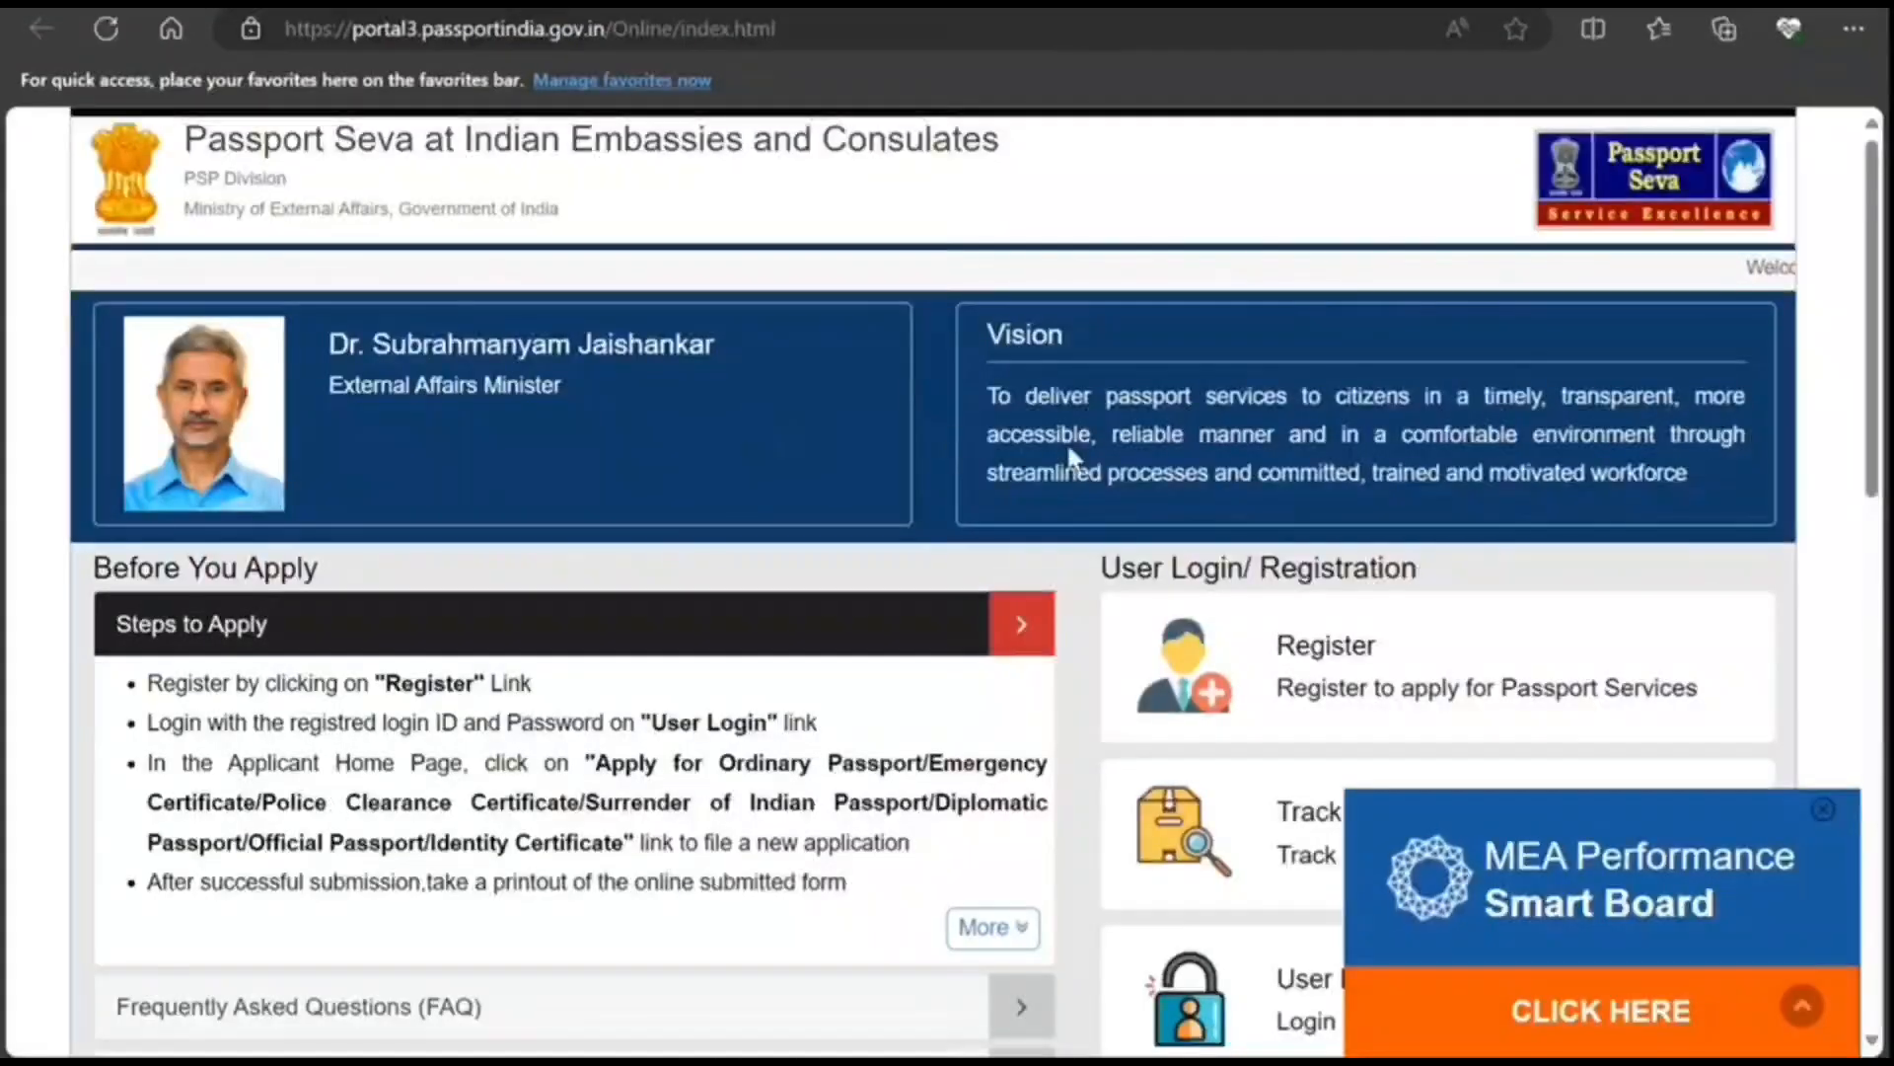
scroll(947, 435, down, 2)
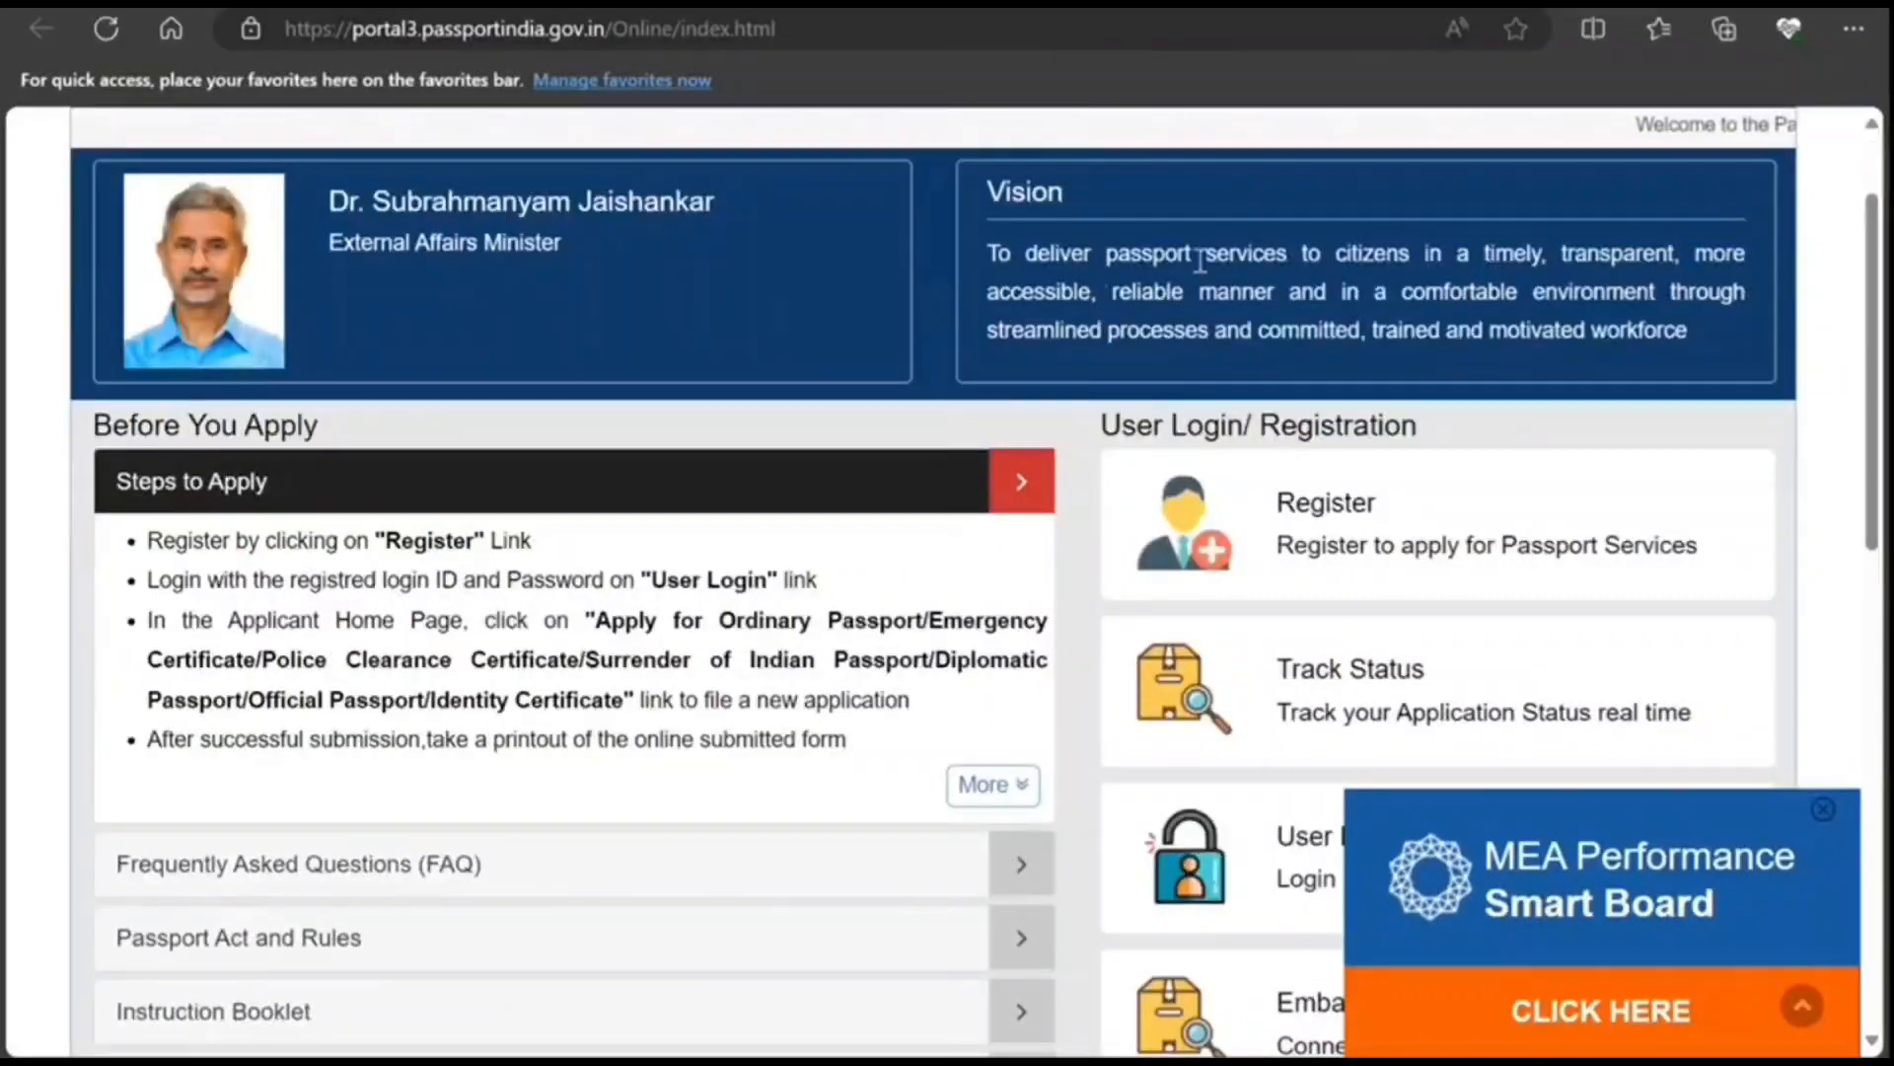
scroll(1458, 261, up, 2)
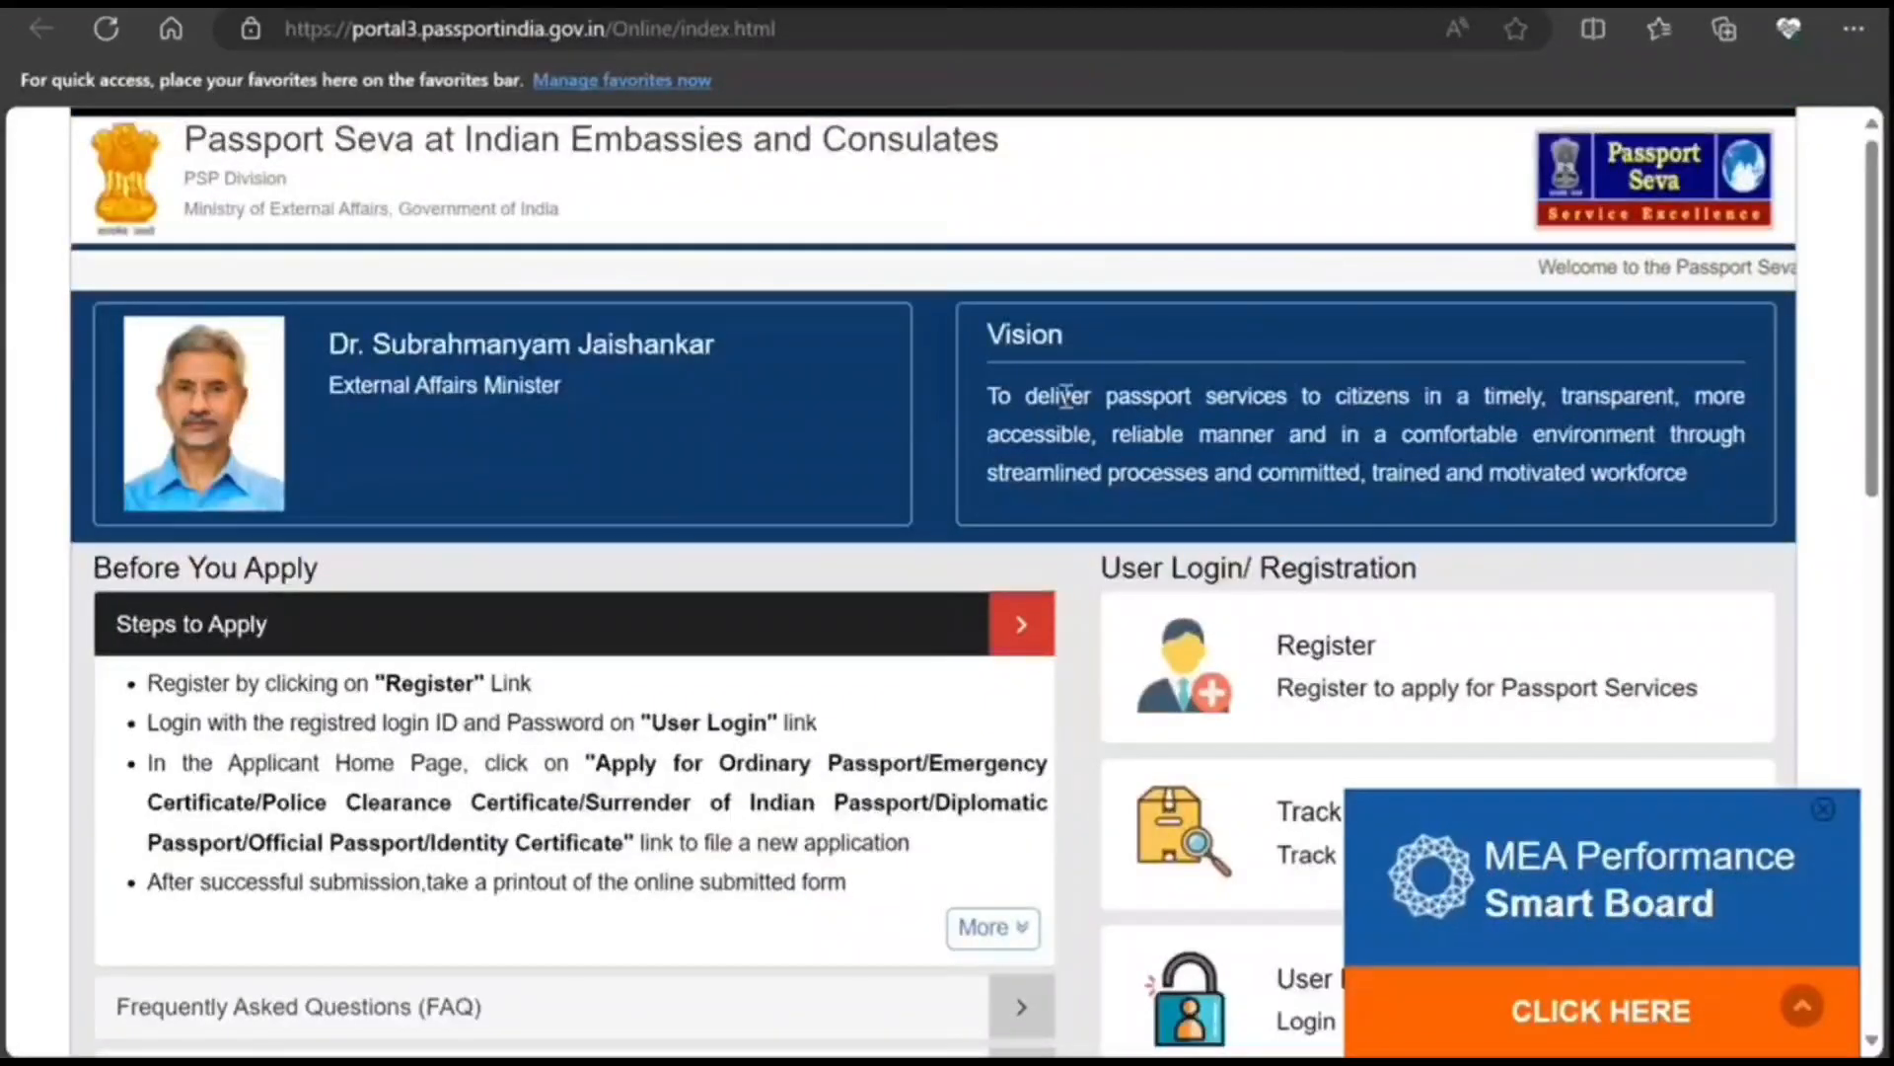
scroll(1619, 474, down, 4)
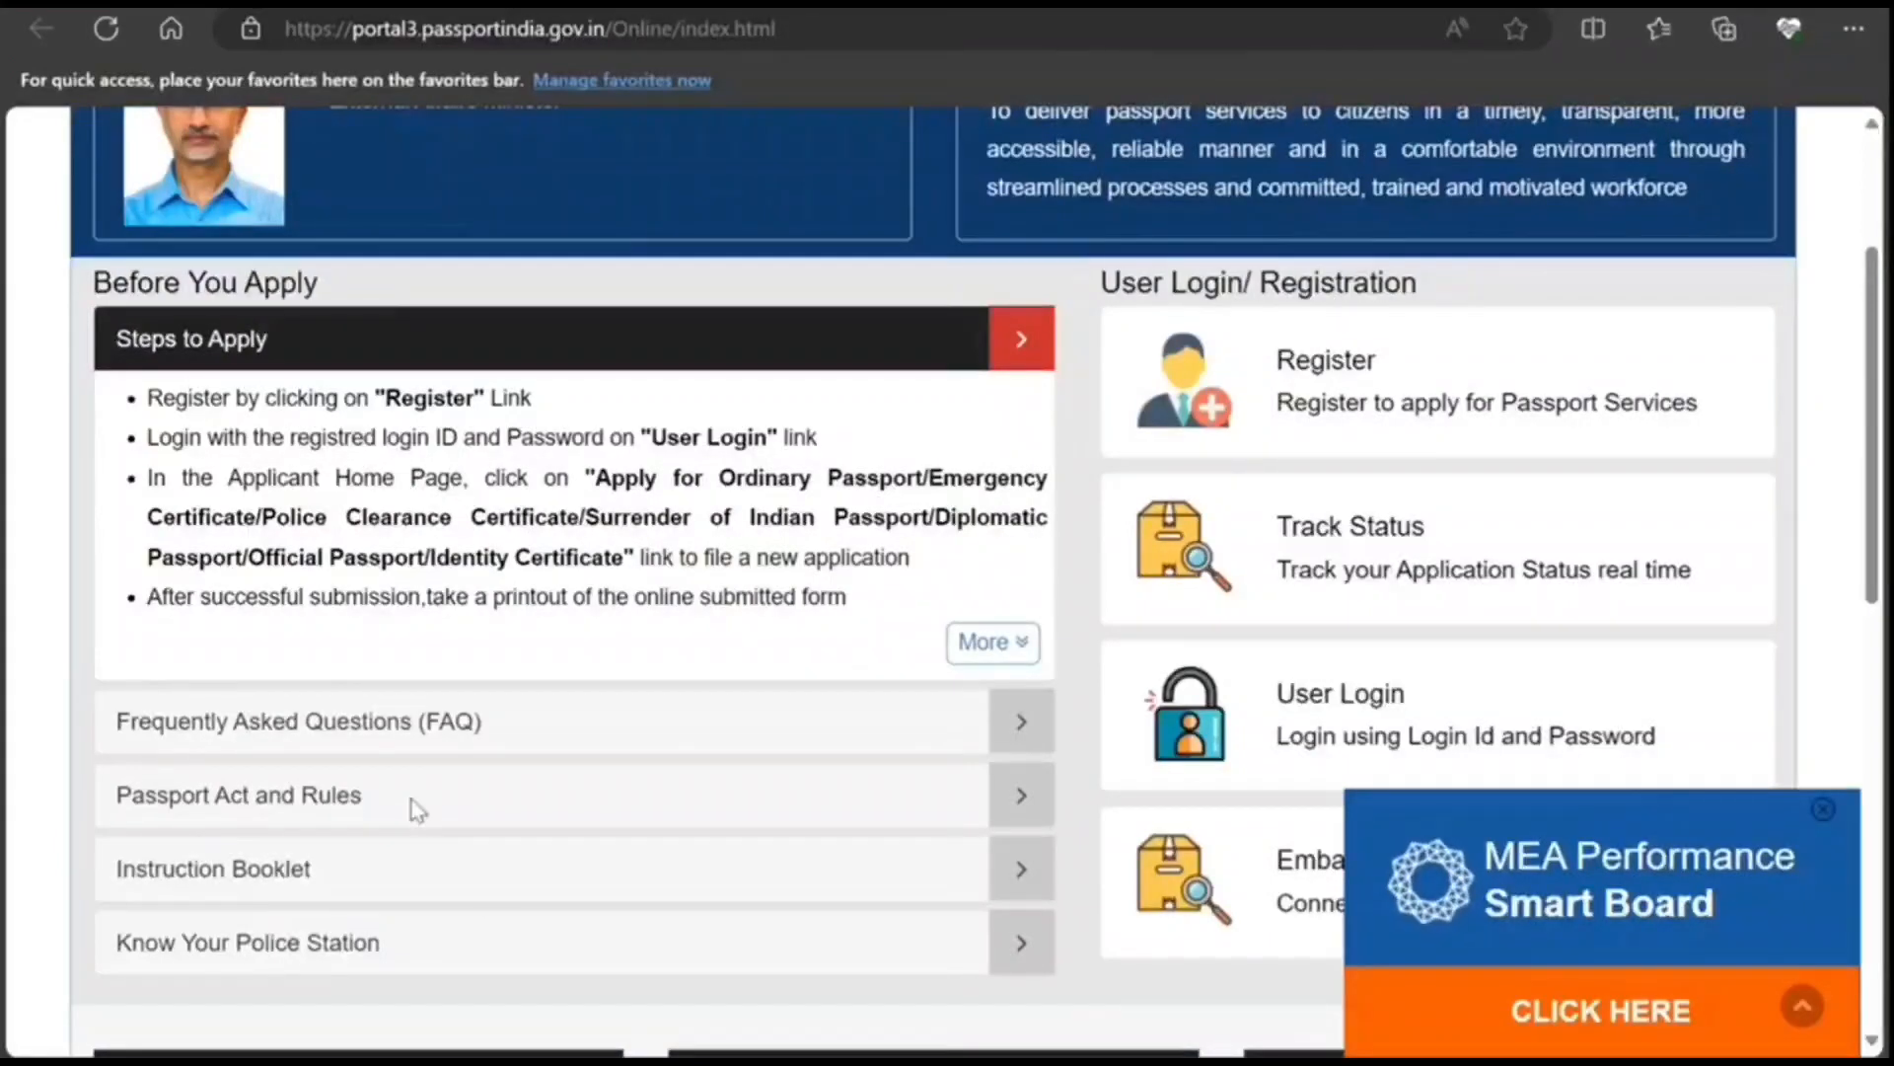
scroll(434, 812, down, 1)
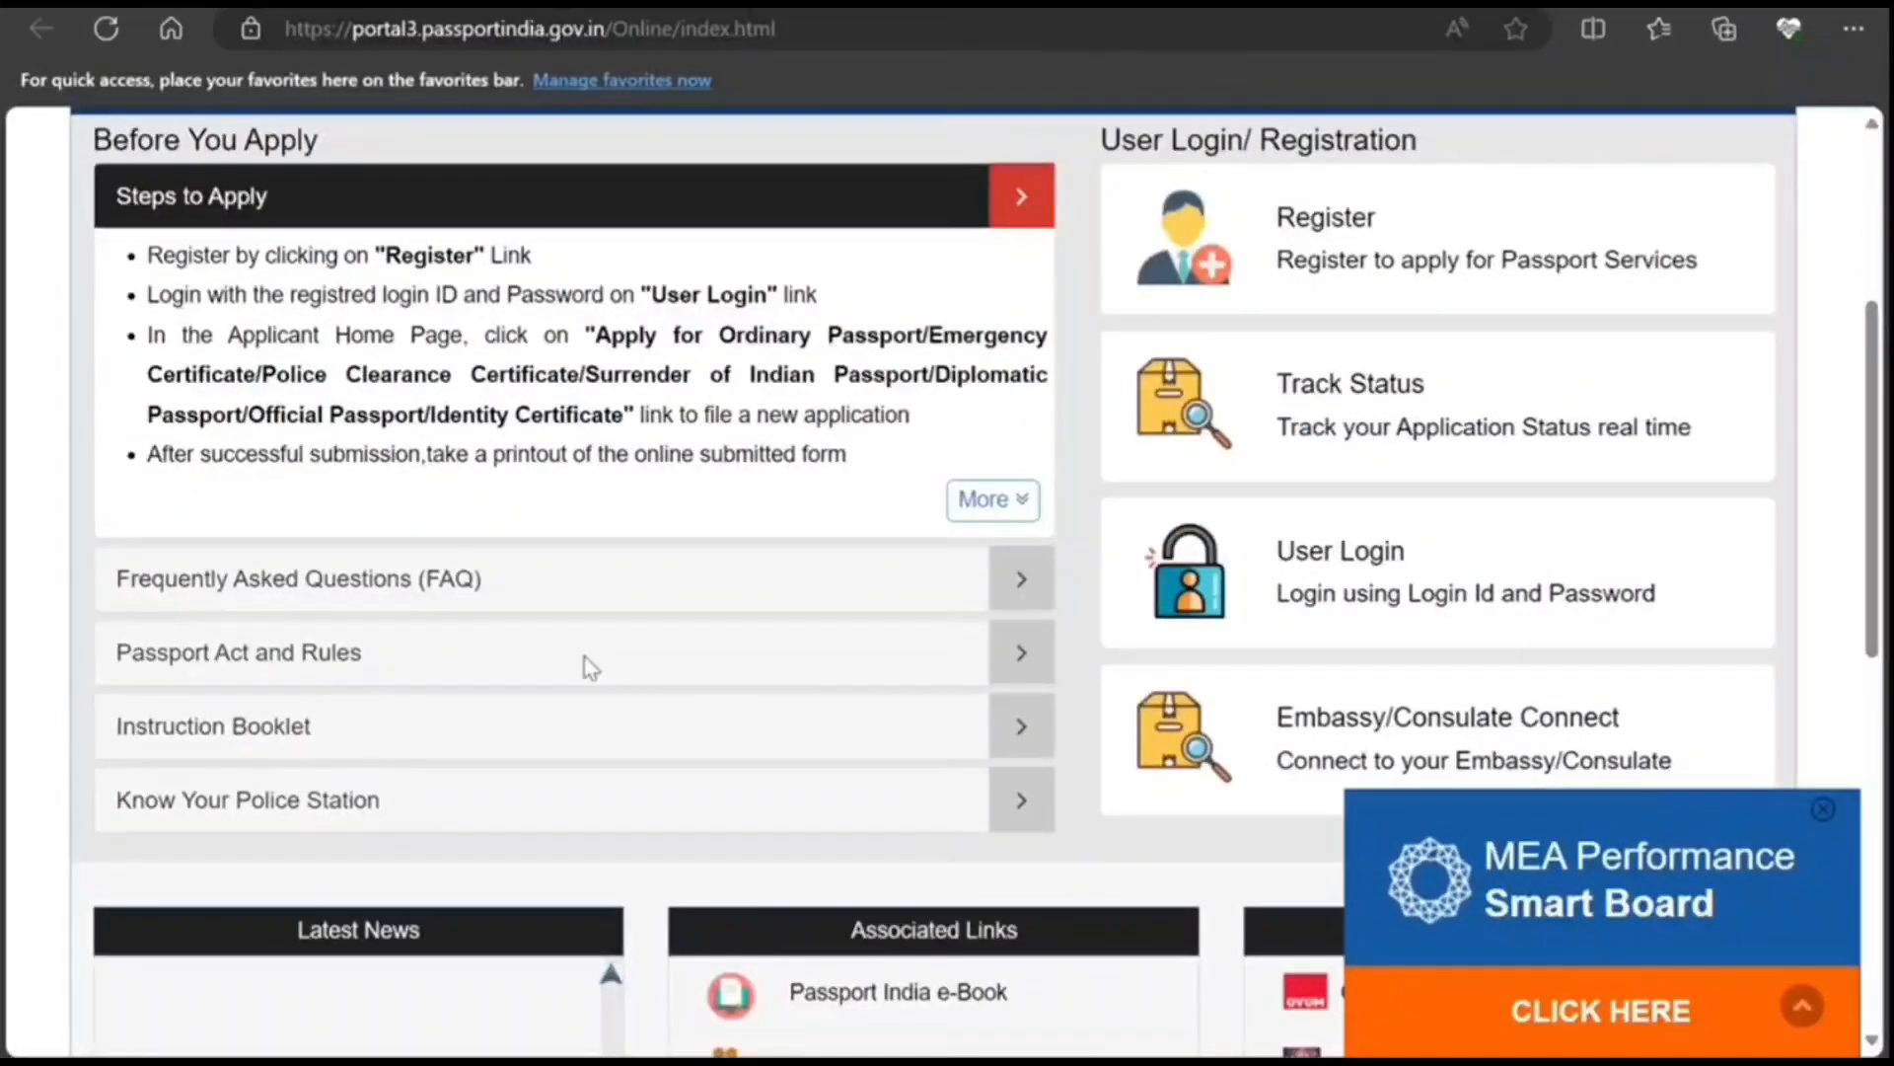
scroll(560, 684, down, 2)
scroll(558, 681, up, 5)
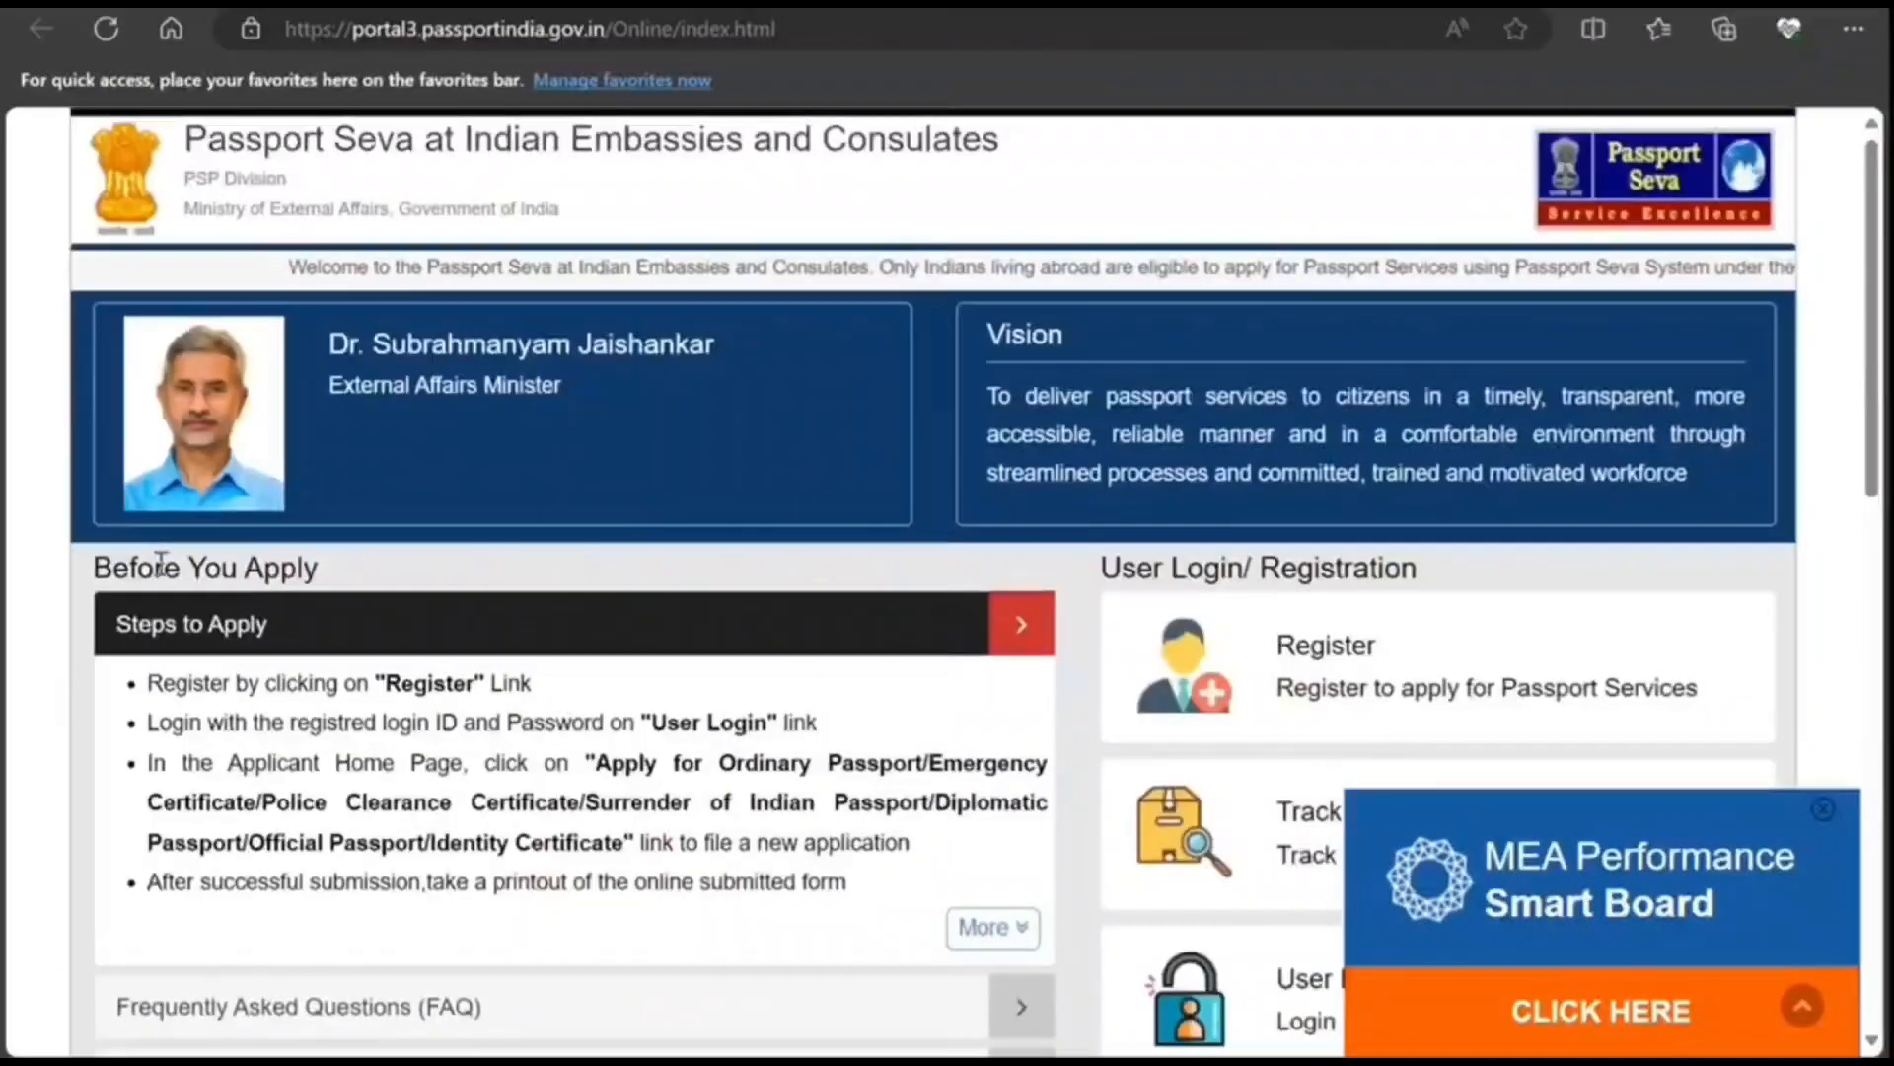
Step: Start a new user registration with Canada - Toronto as the embassy/consulate
click(1220, 679)
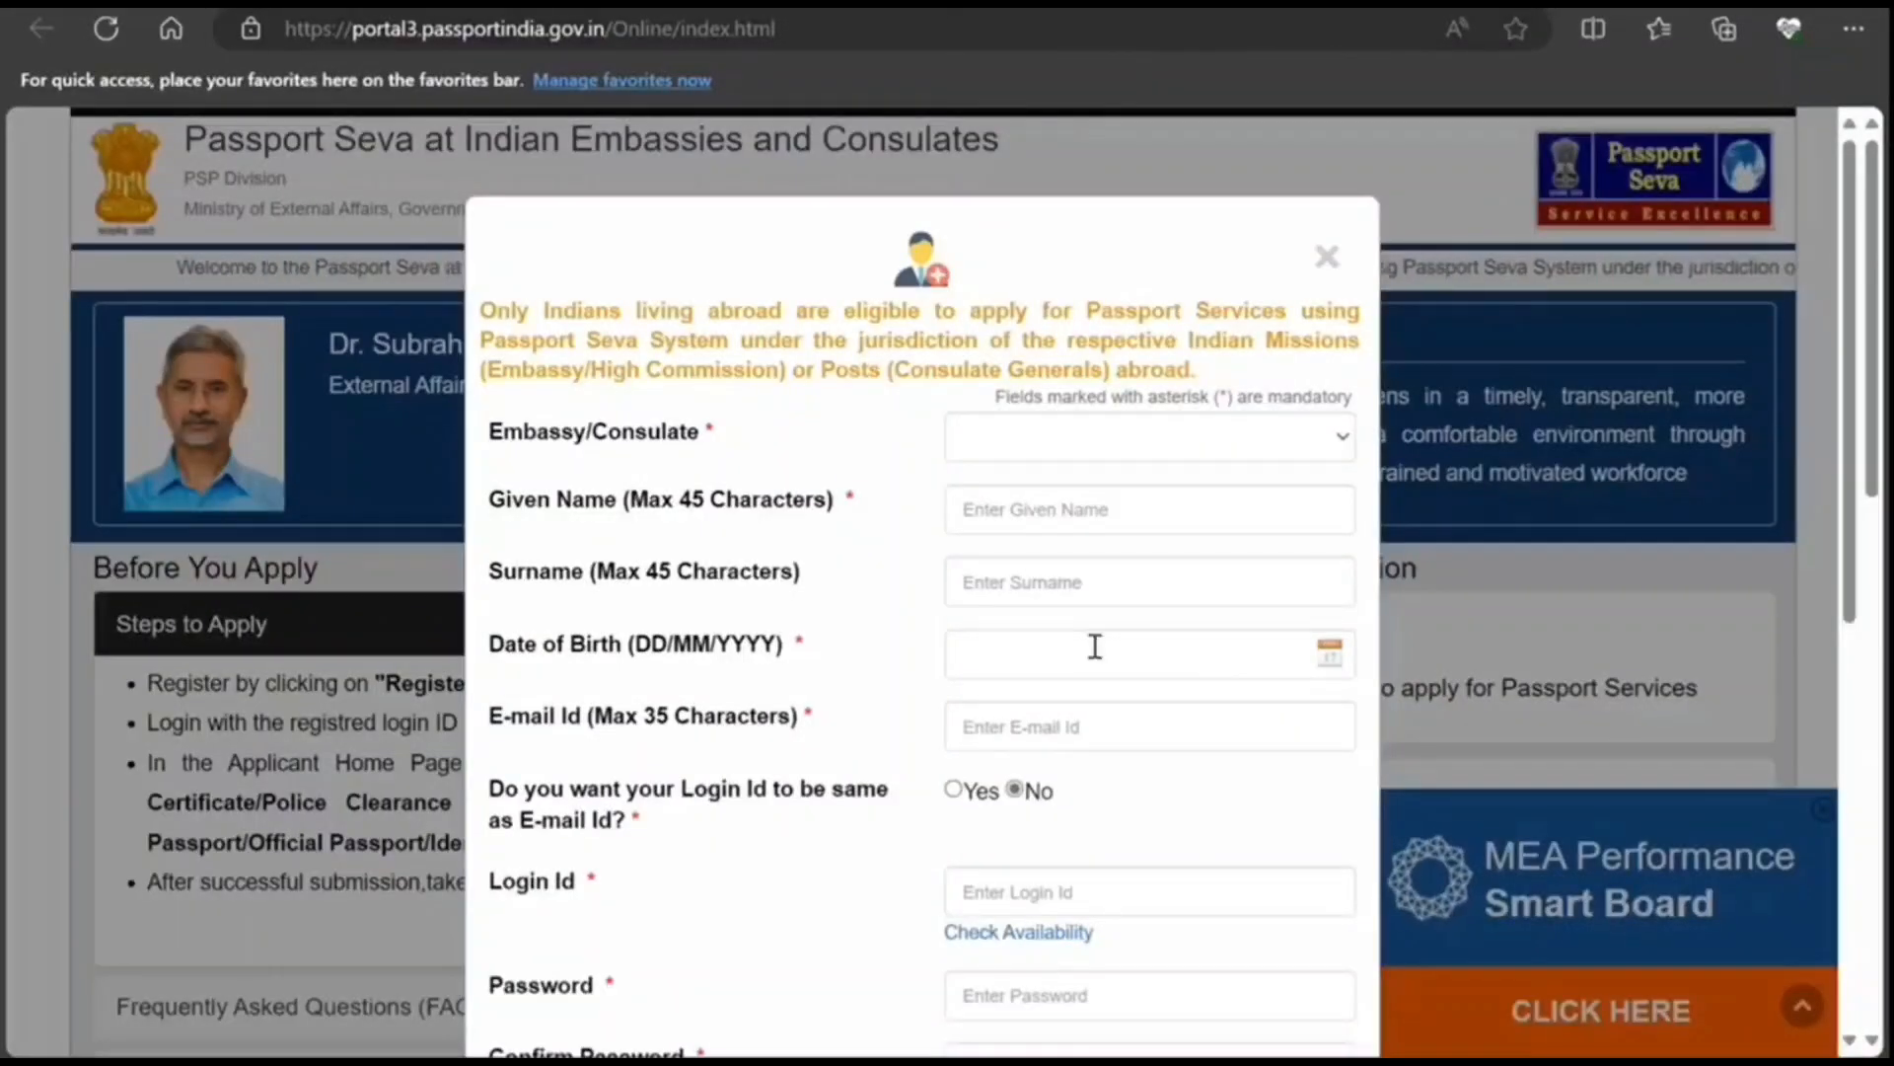
click(1299, 451)
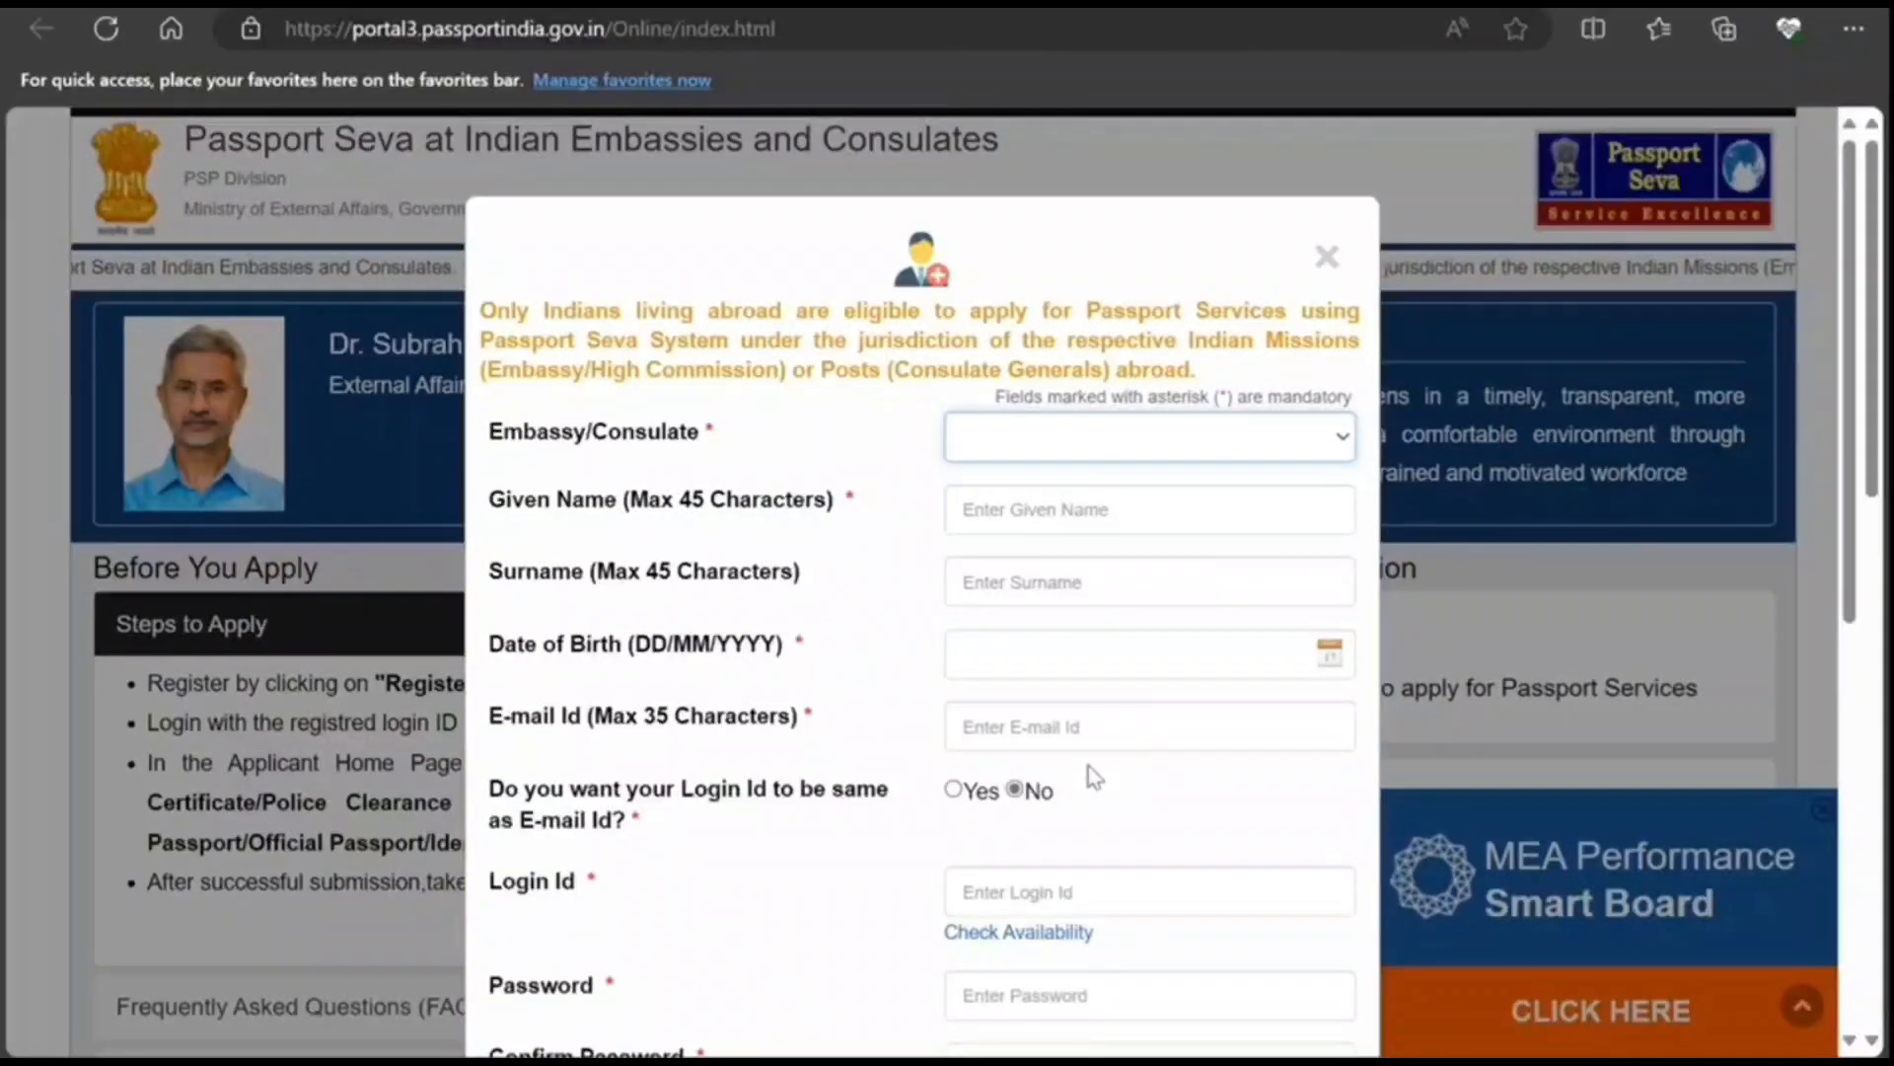
click(1081, 796)
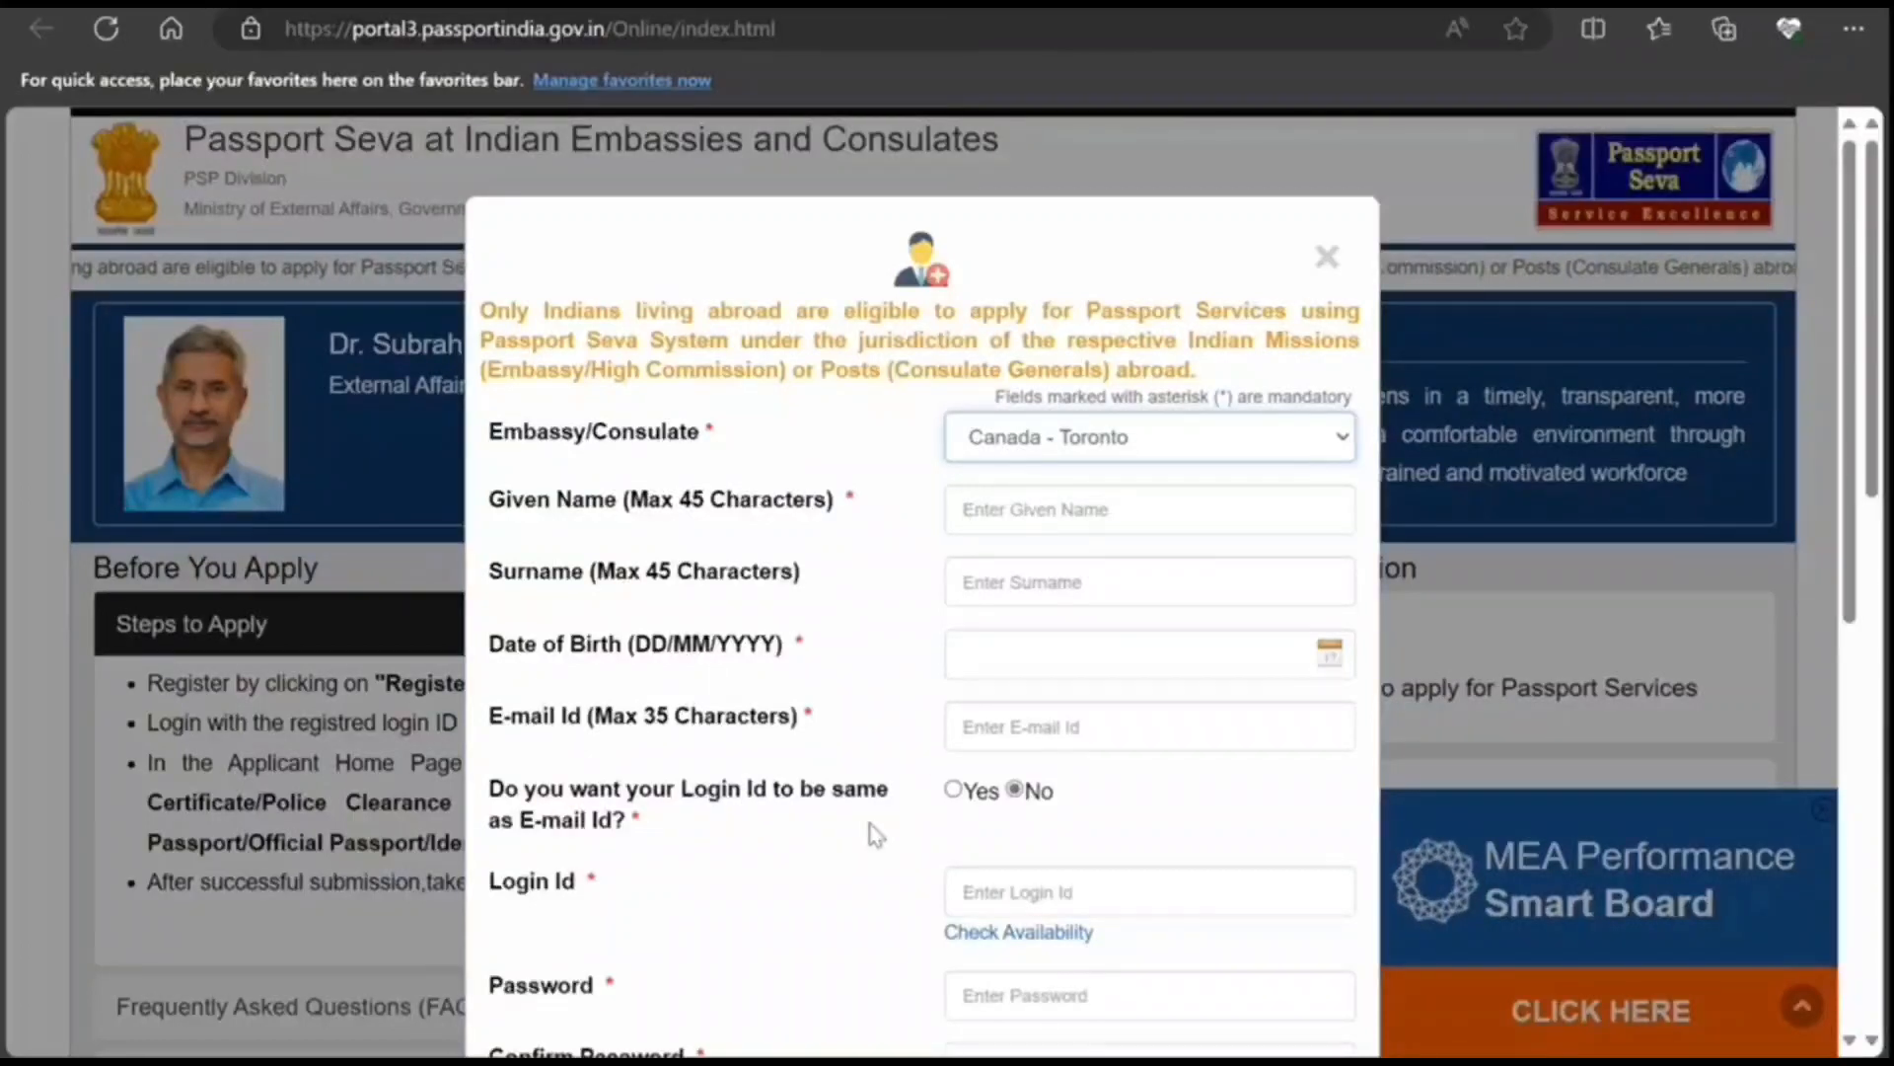
Step: Answer Yes to login id same as e-mail and look over the rest of the form
click(954, 789)
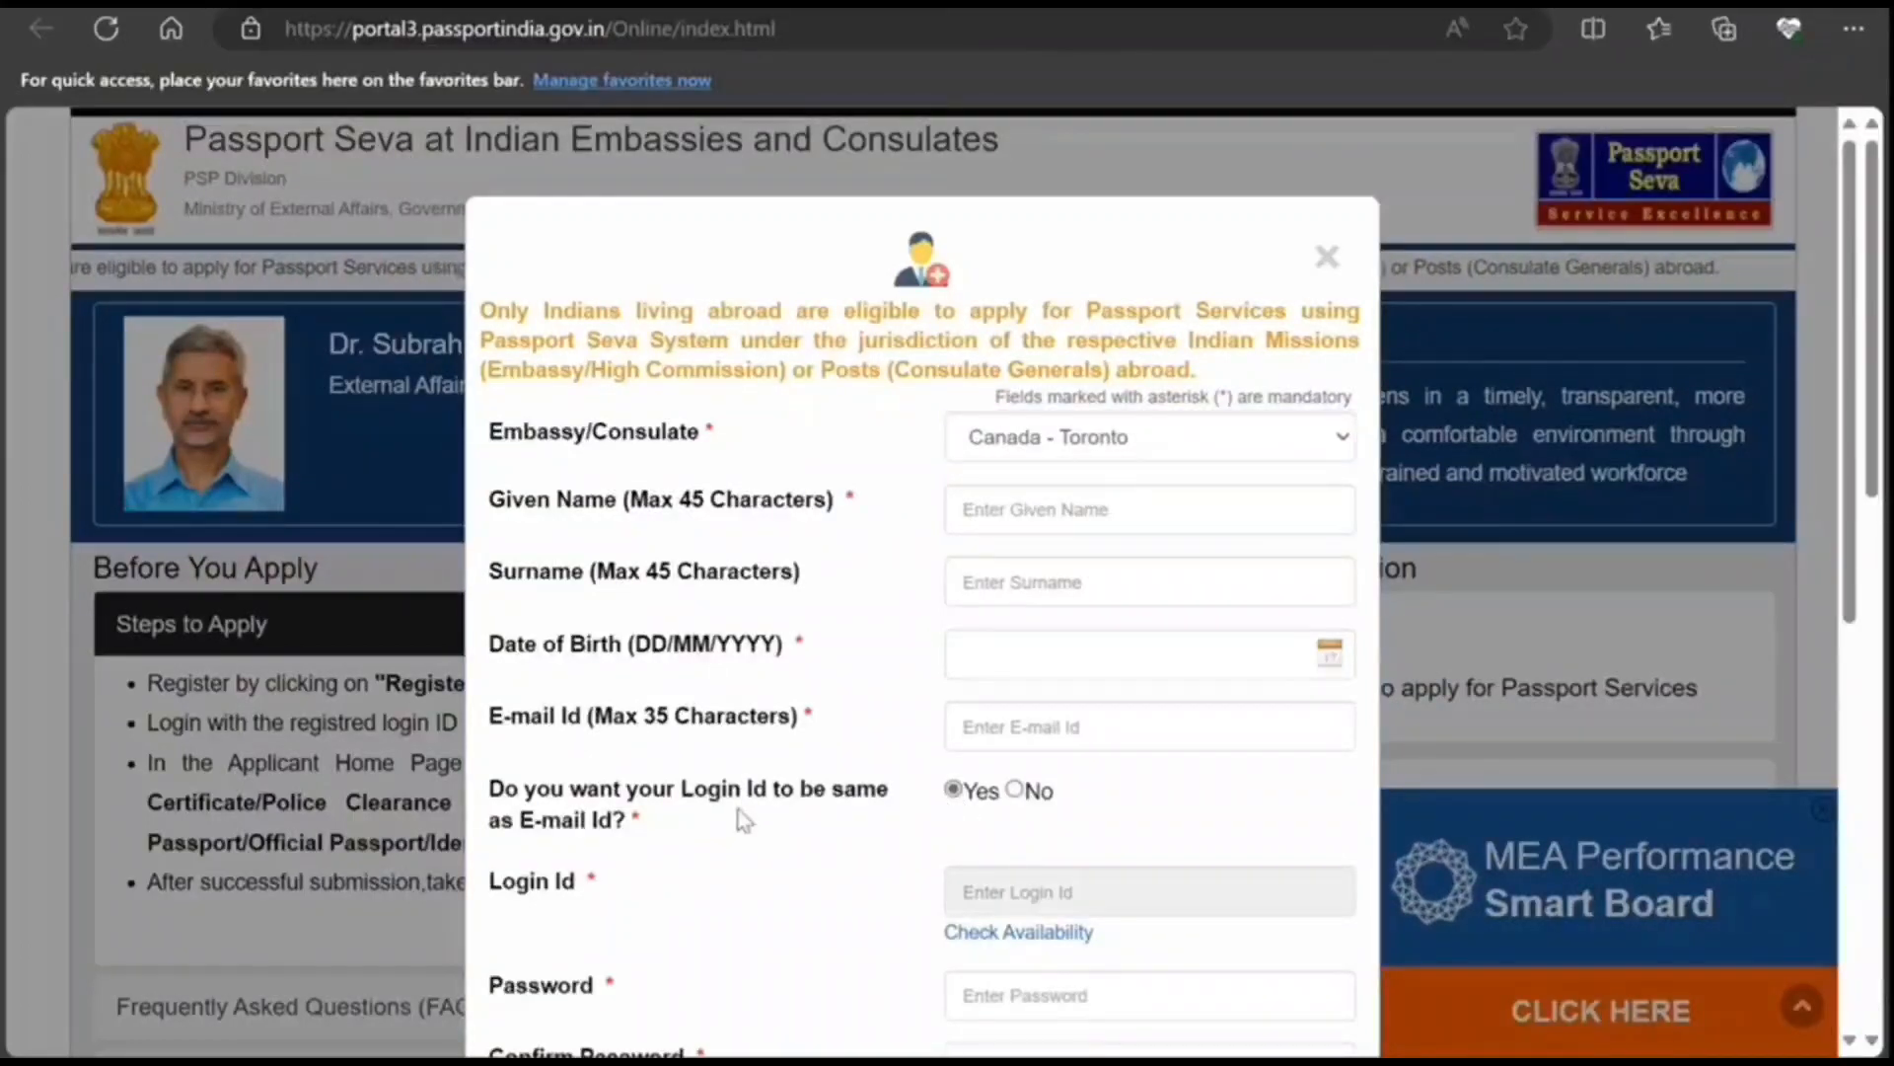
scroll(745, 821, down, 3)
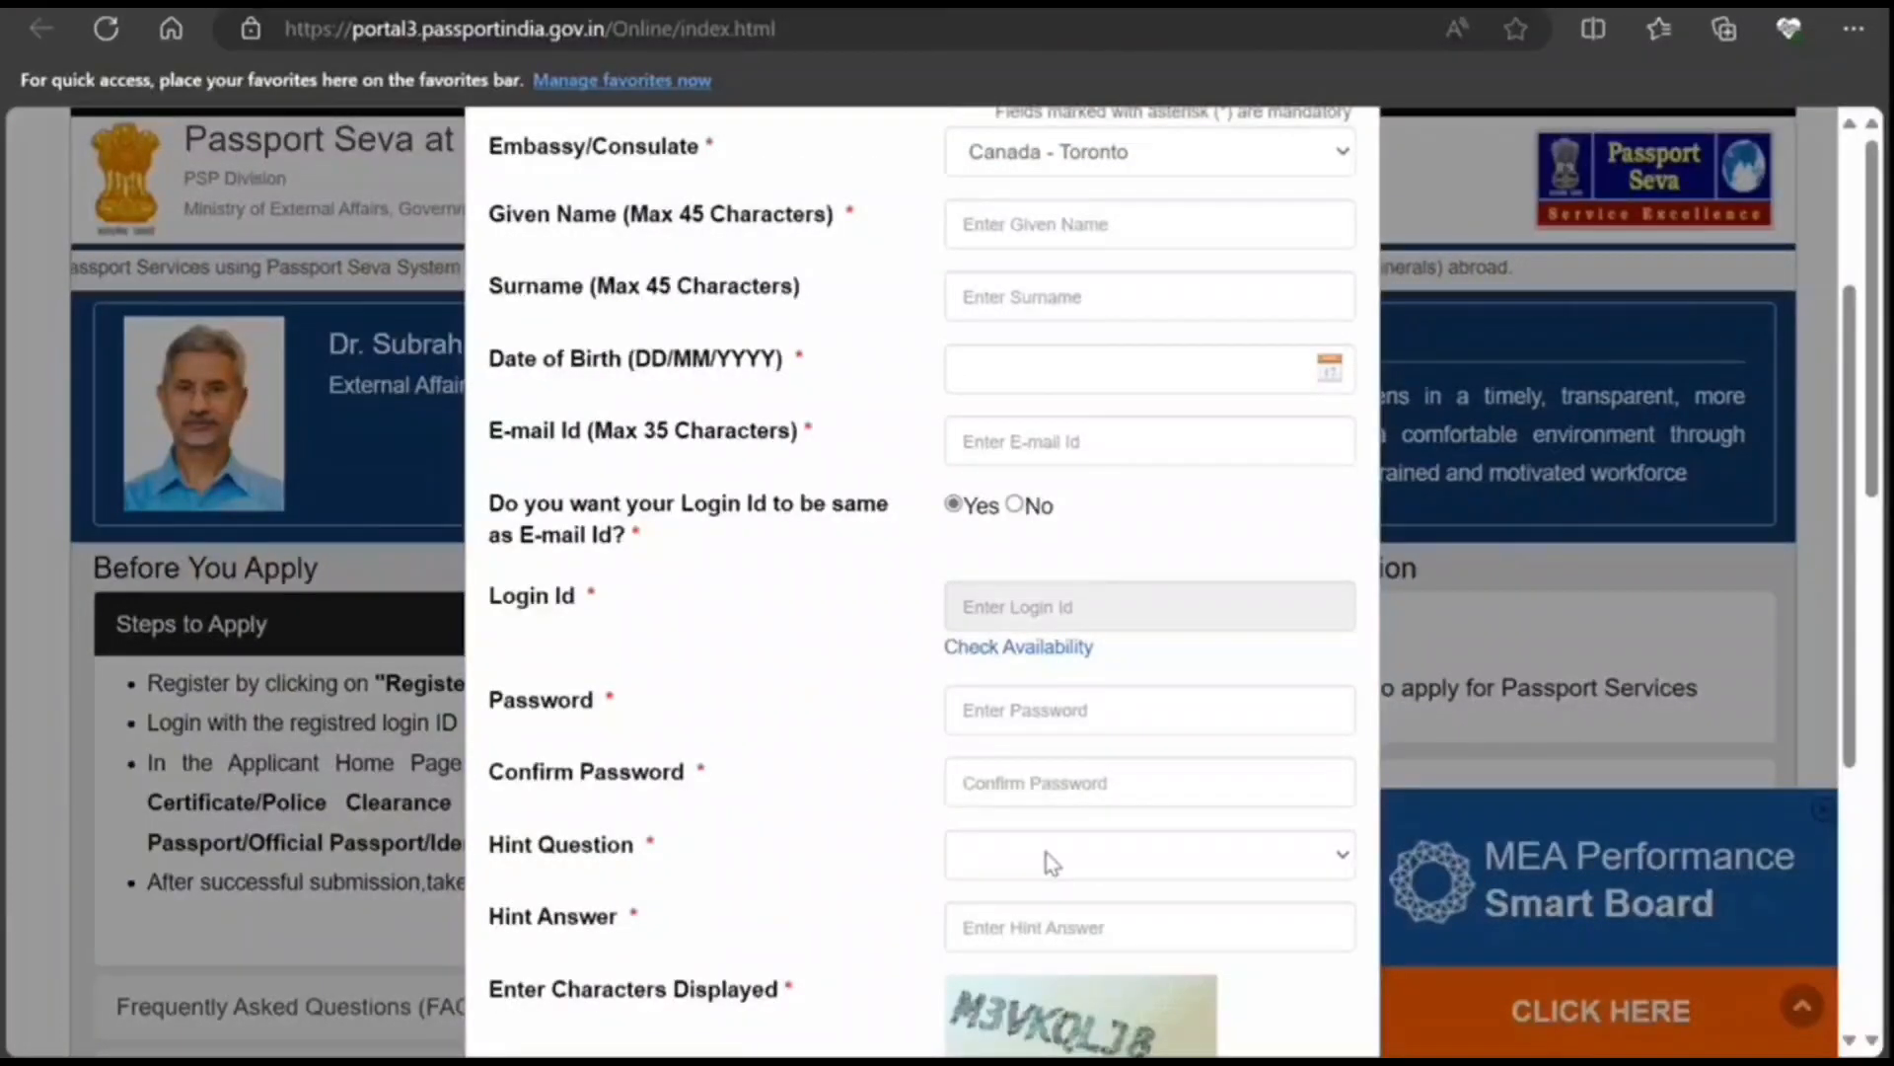
scroll(1049, 859, down, 4)
scroll(954, 864, up, 7)
scroll(954, 864, down, 4)
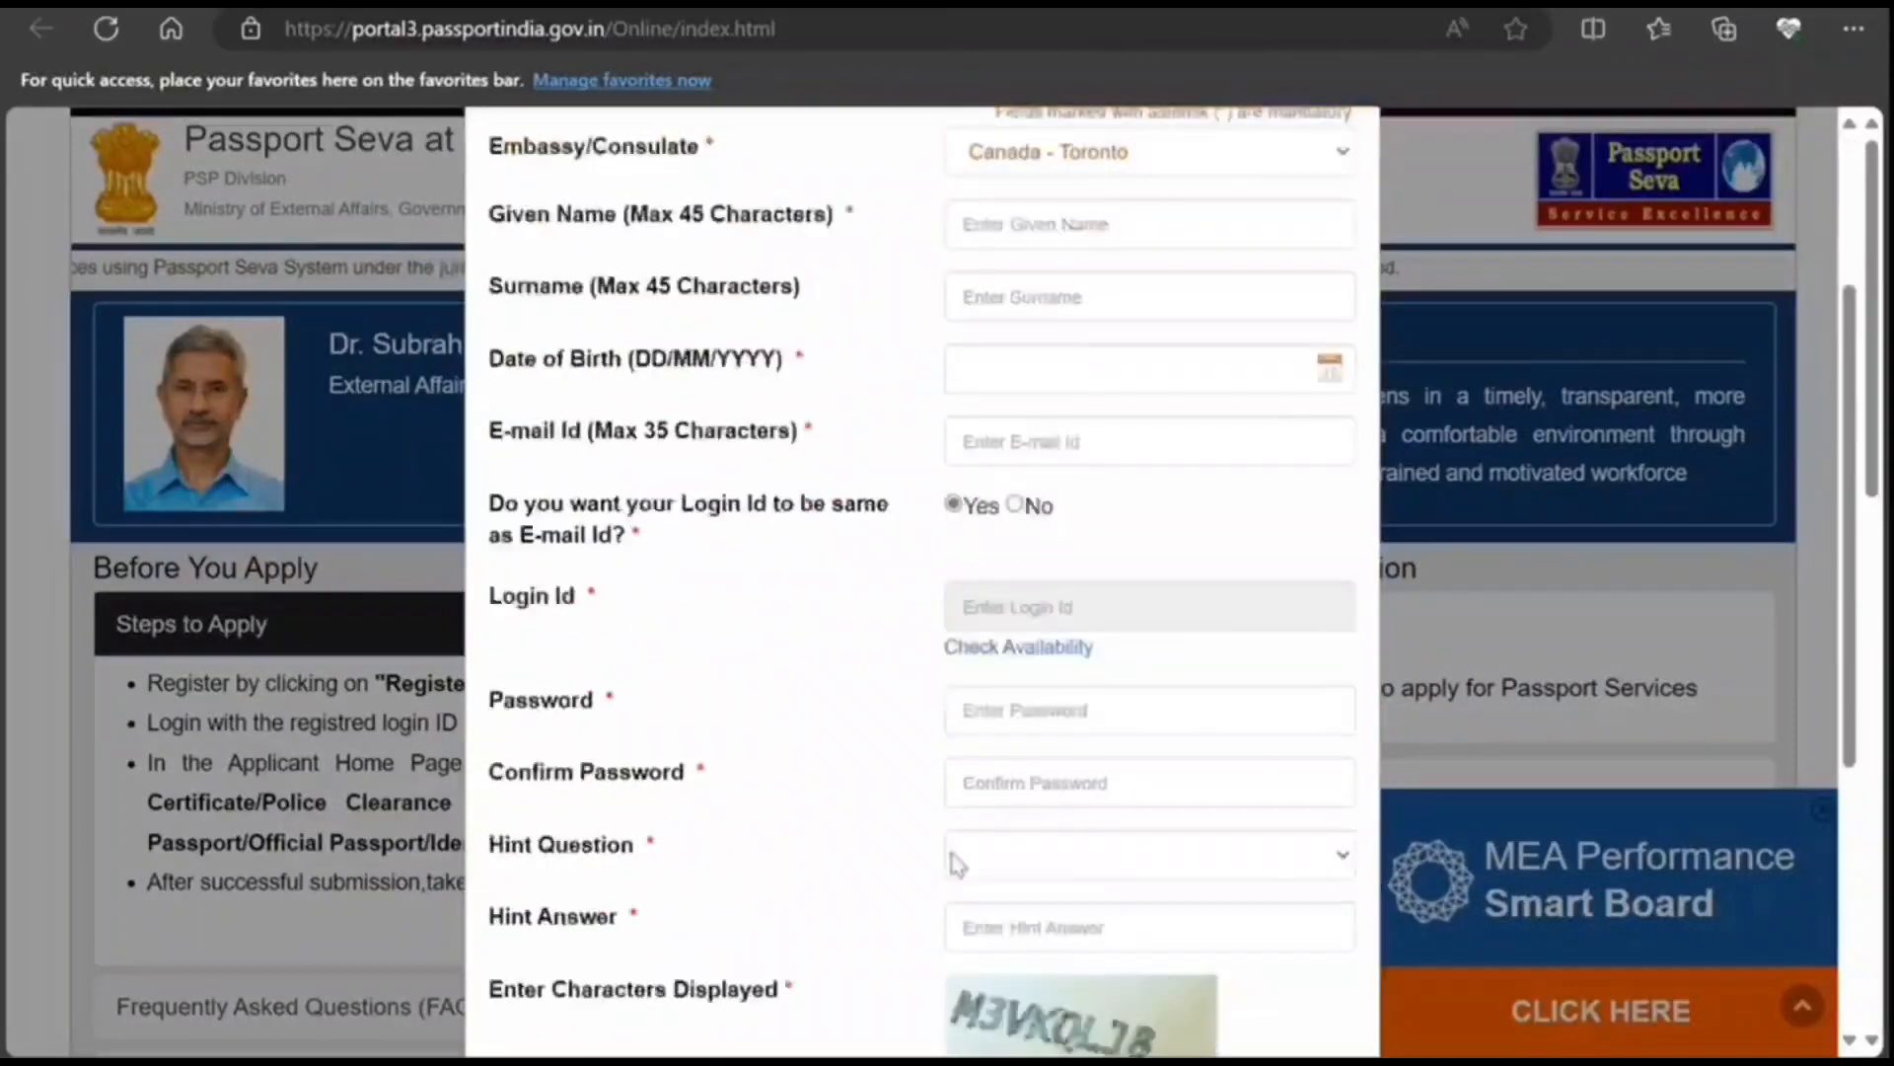
scroll(954, 865, up, 3)
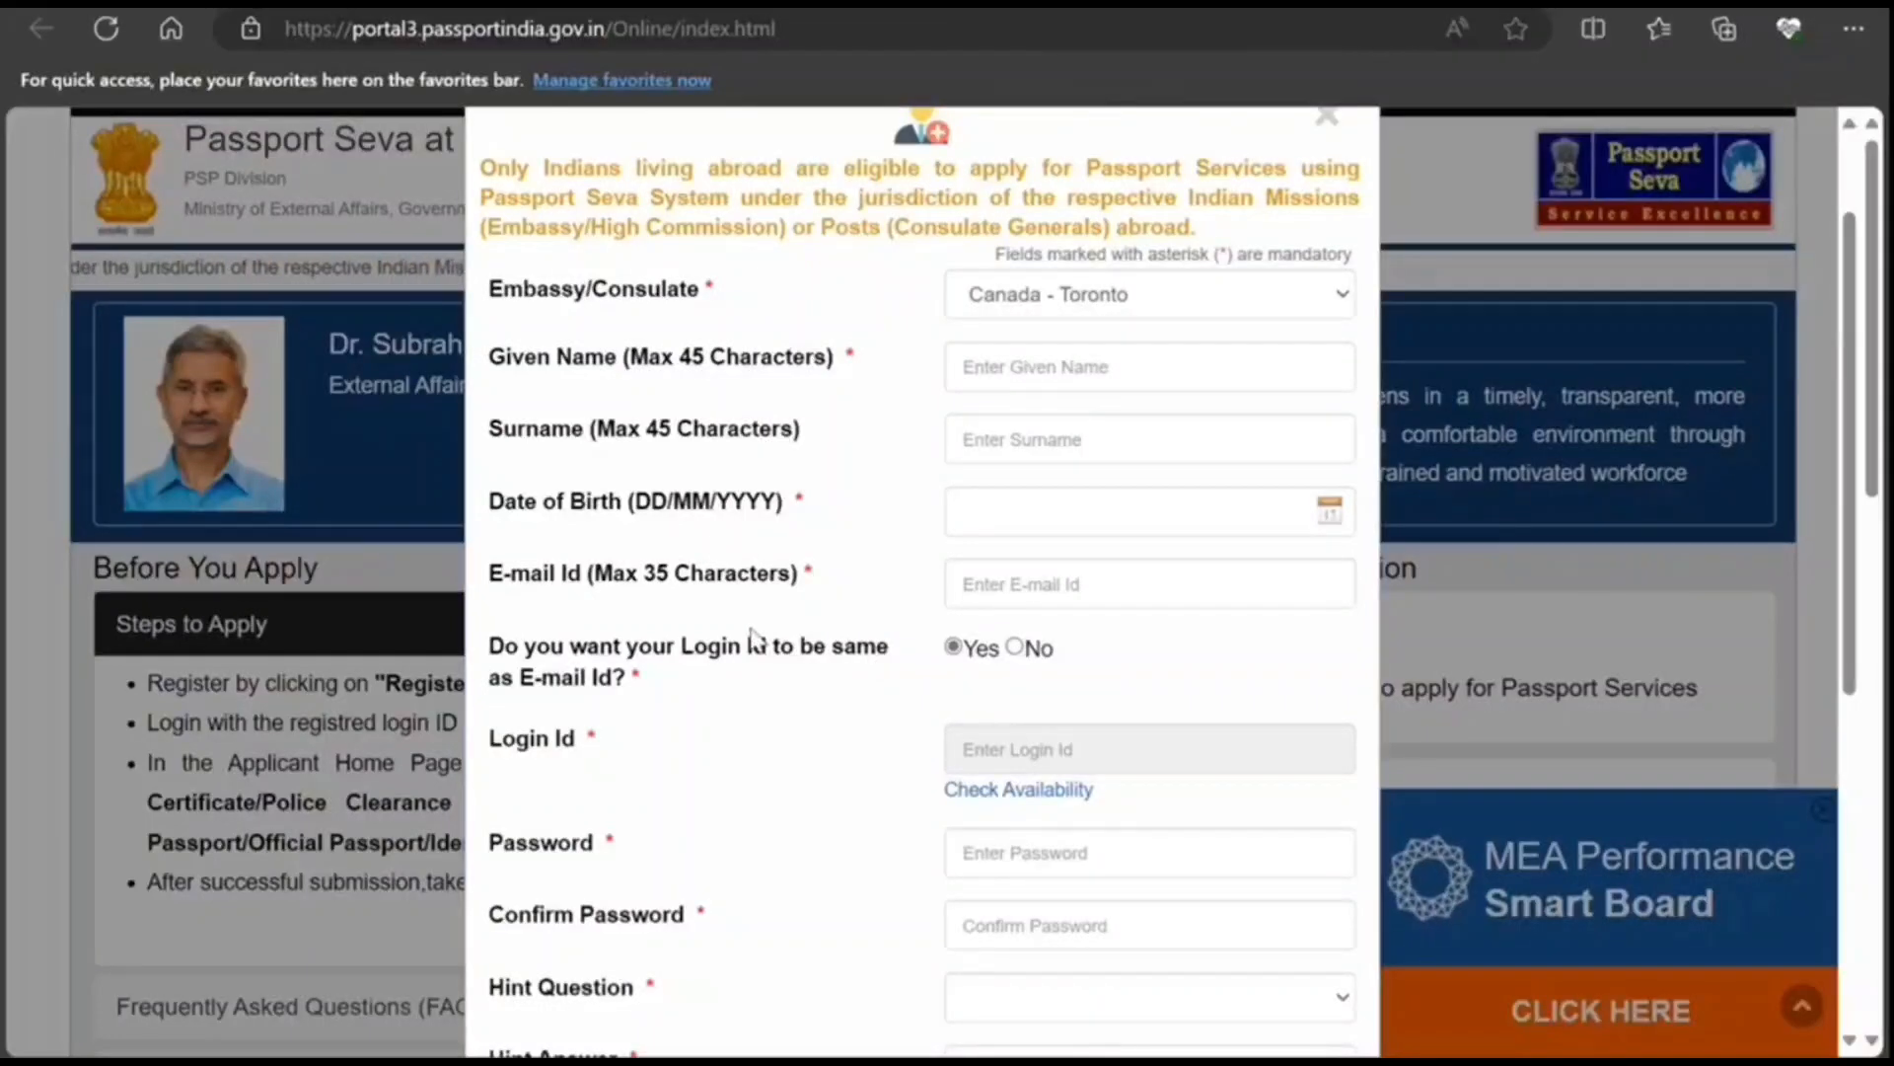
scroll(742, 631, down, 3)
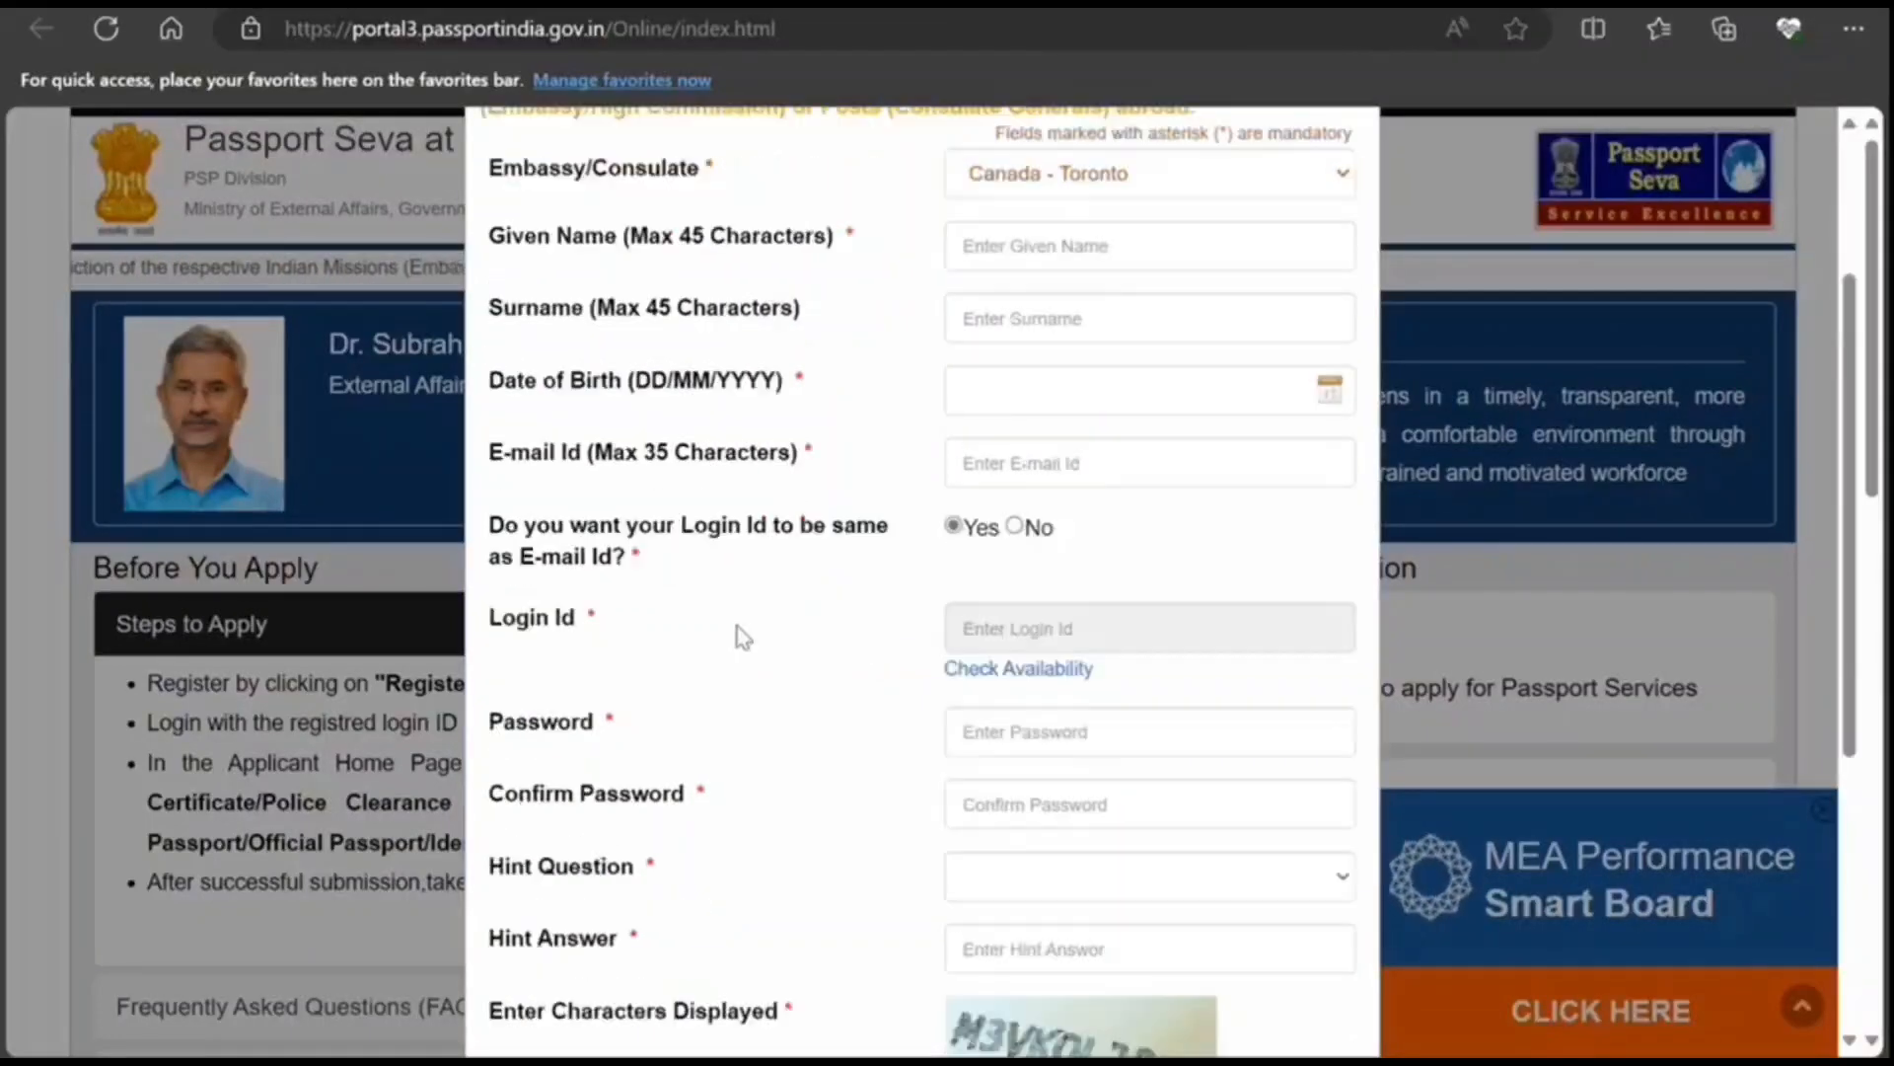
scroll(940, 902, up, 5)
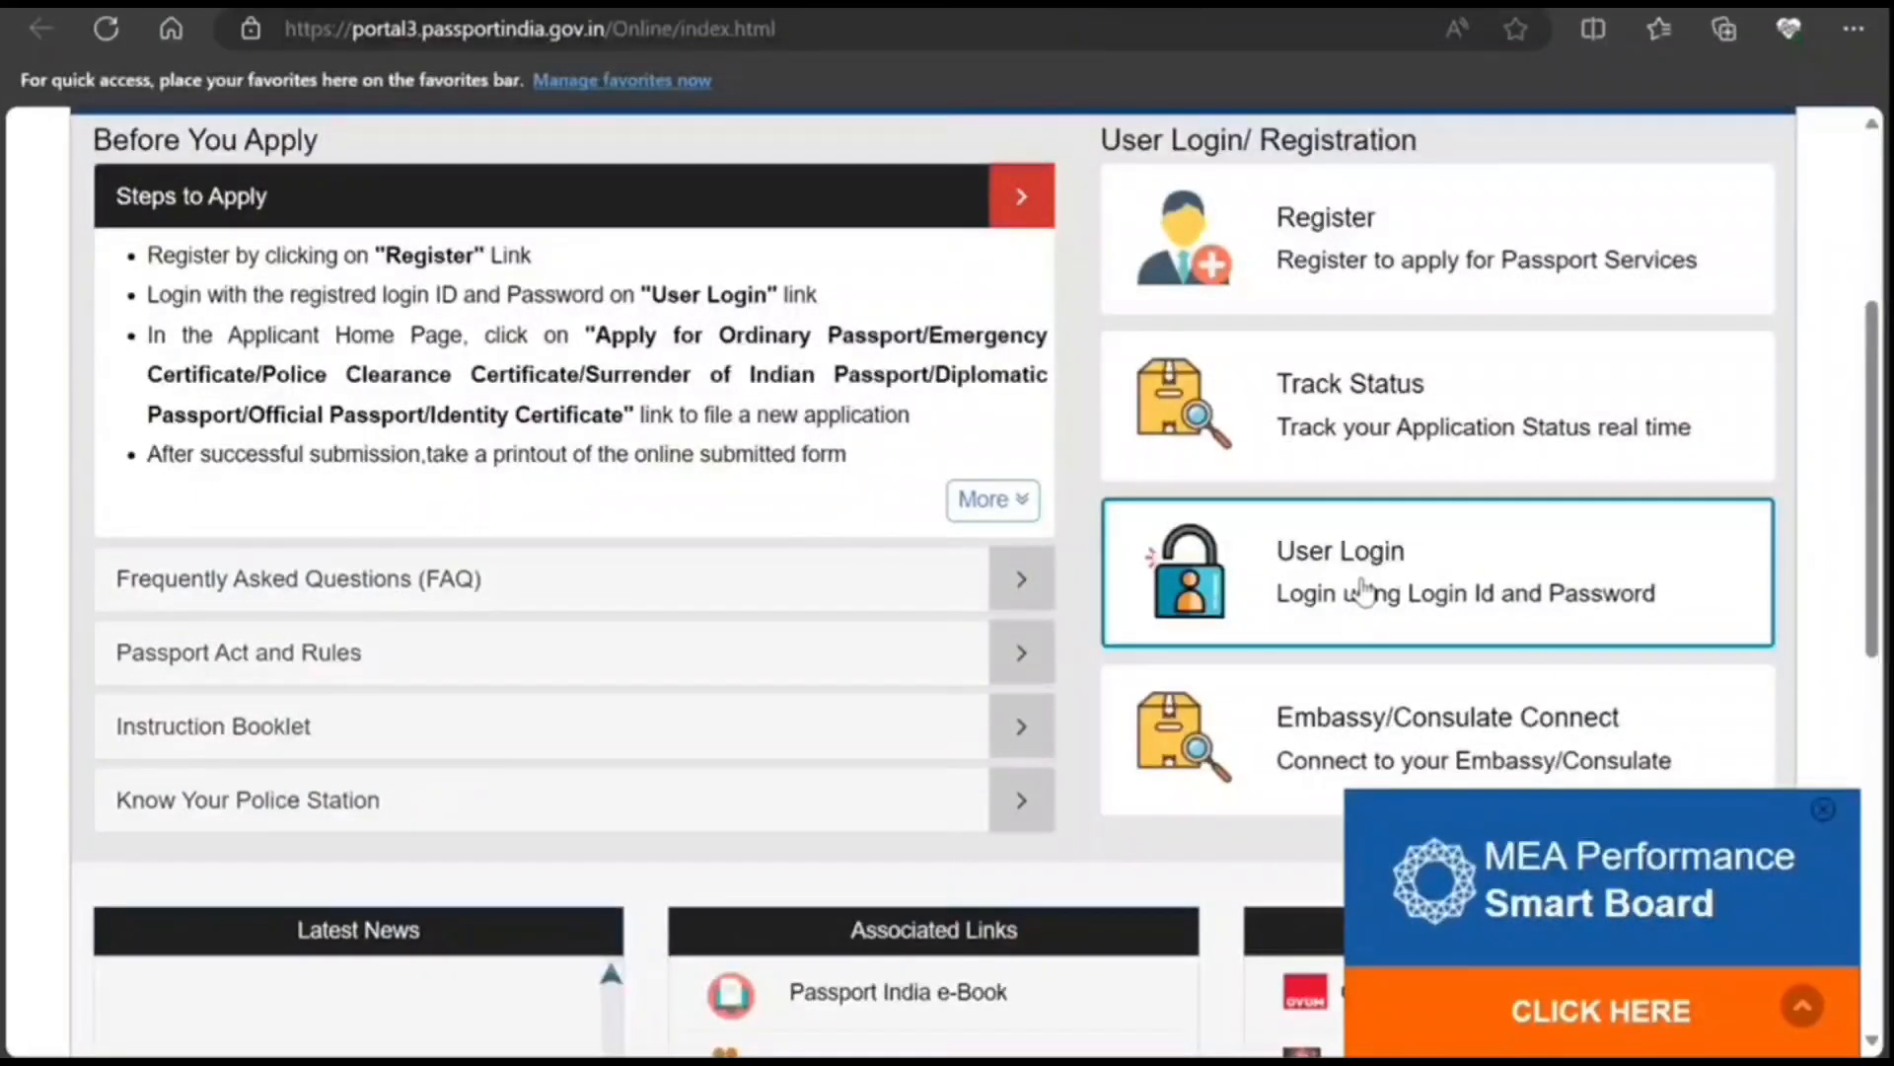
Step: Bring up the User Login form, dismiss it once, and reopen it
click(1363, 592)
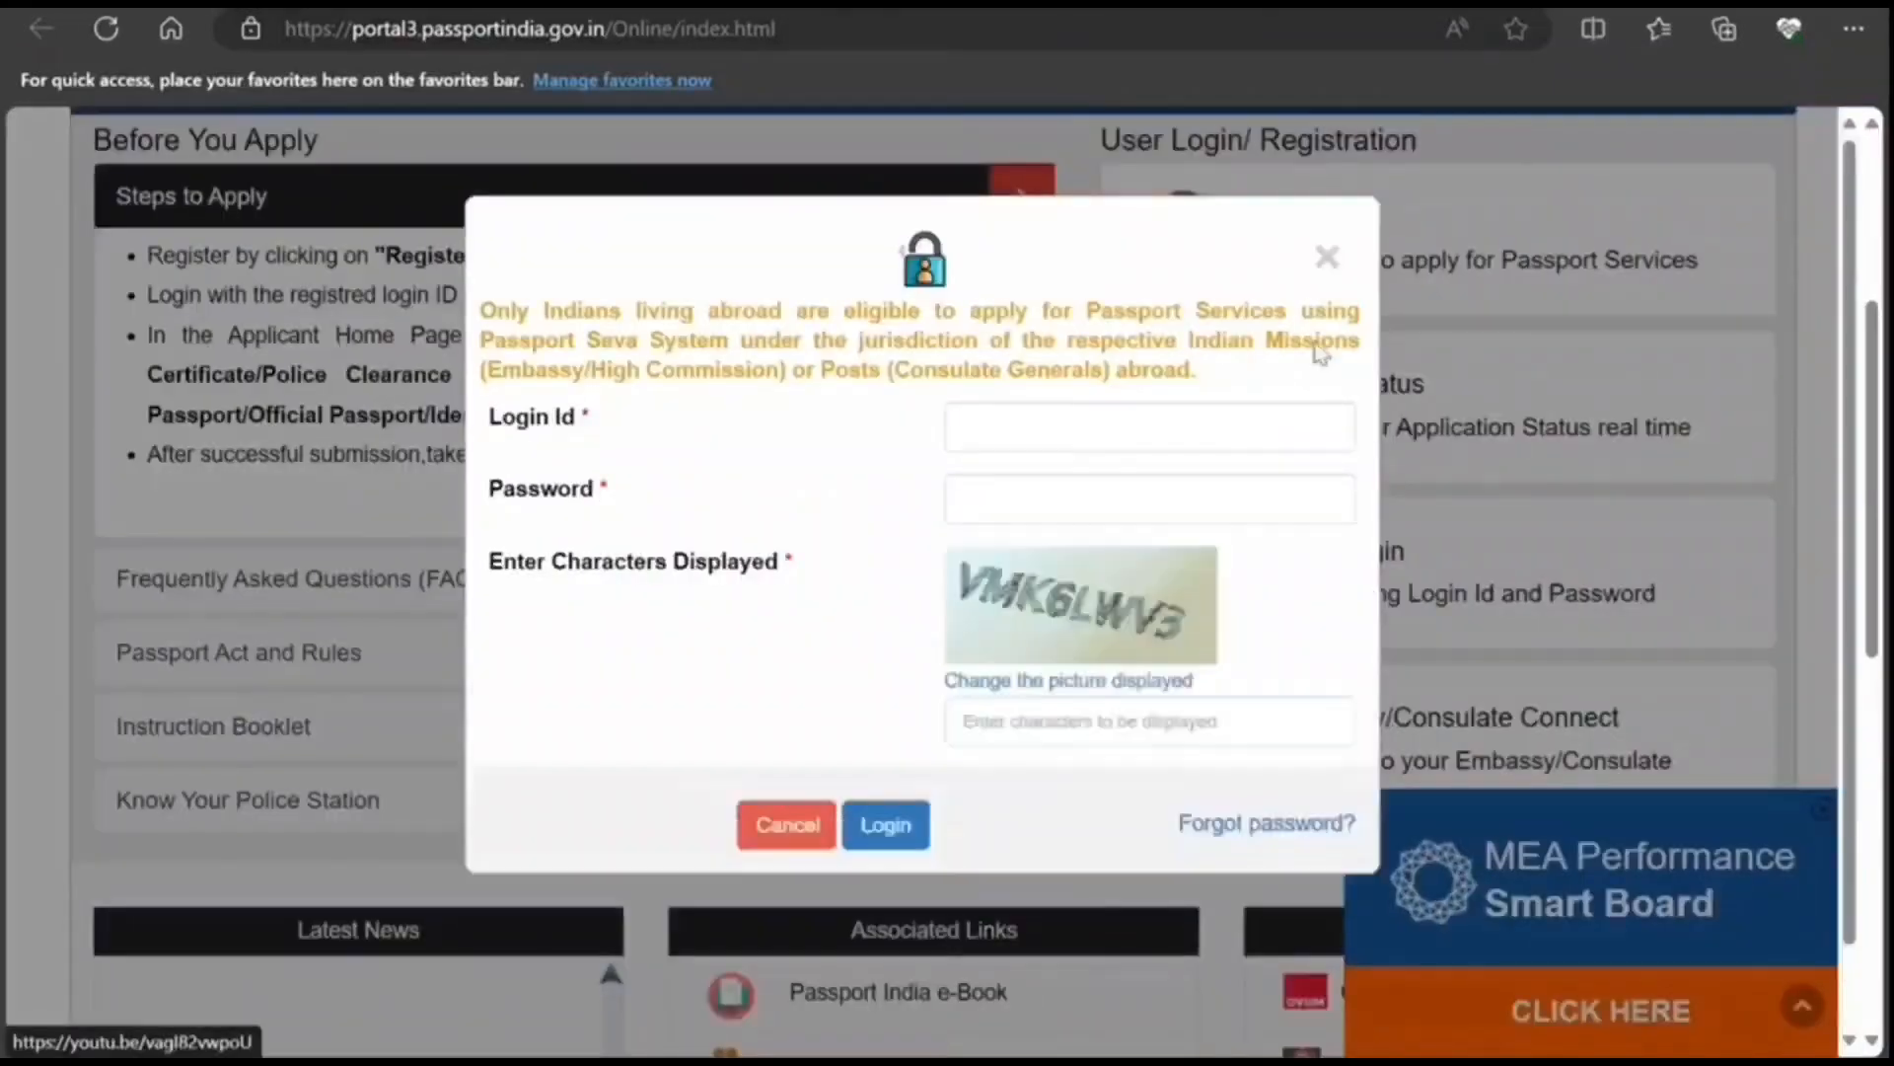
click(1328, 258)
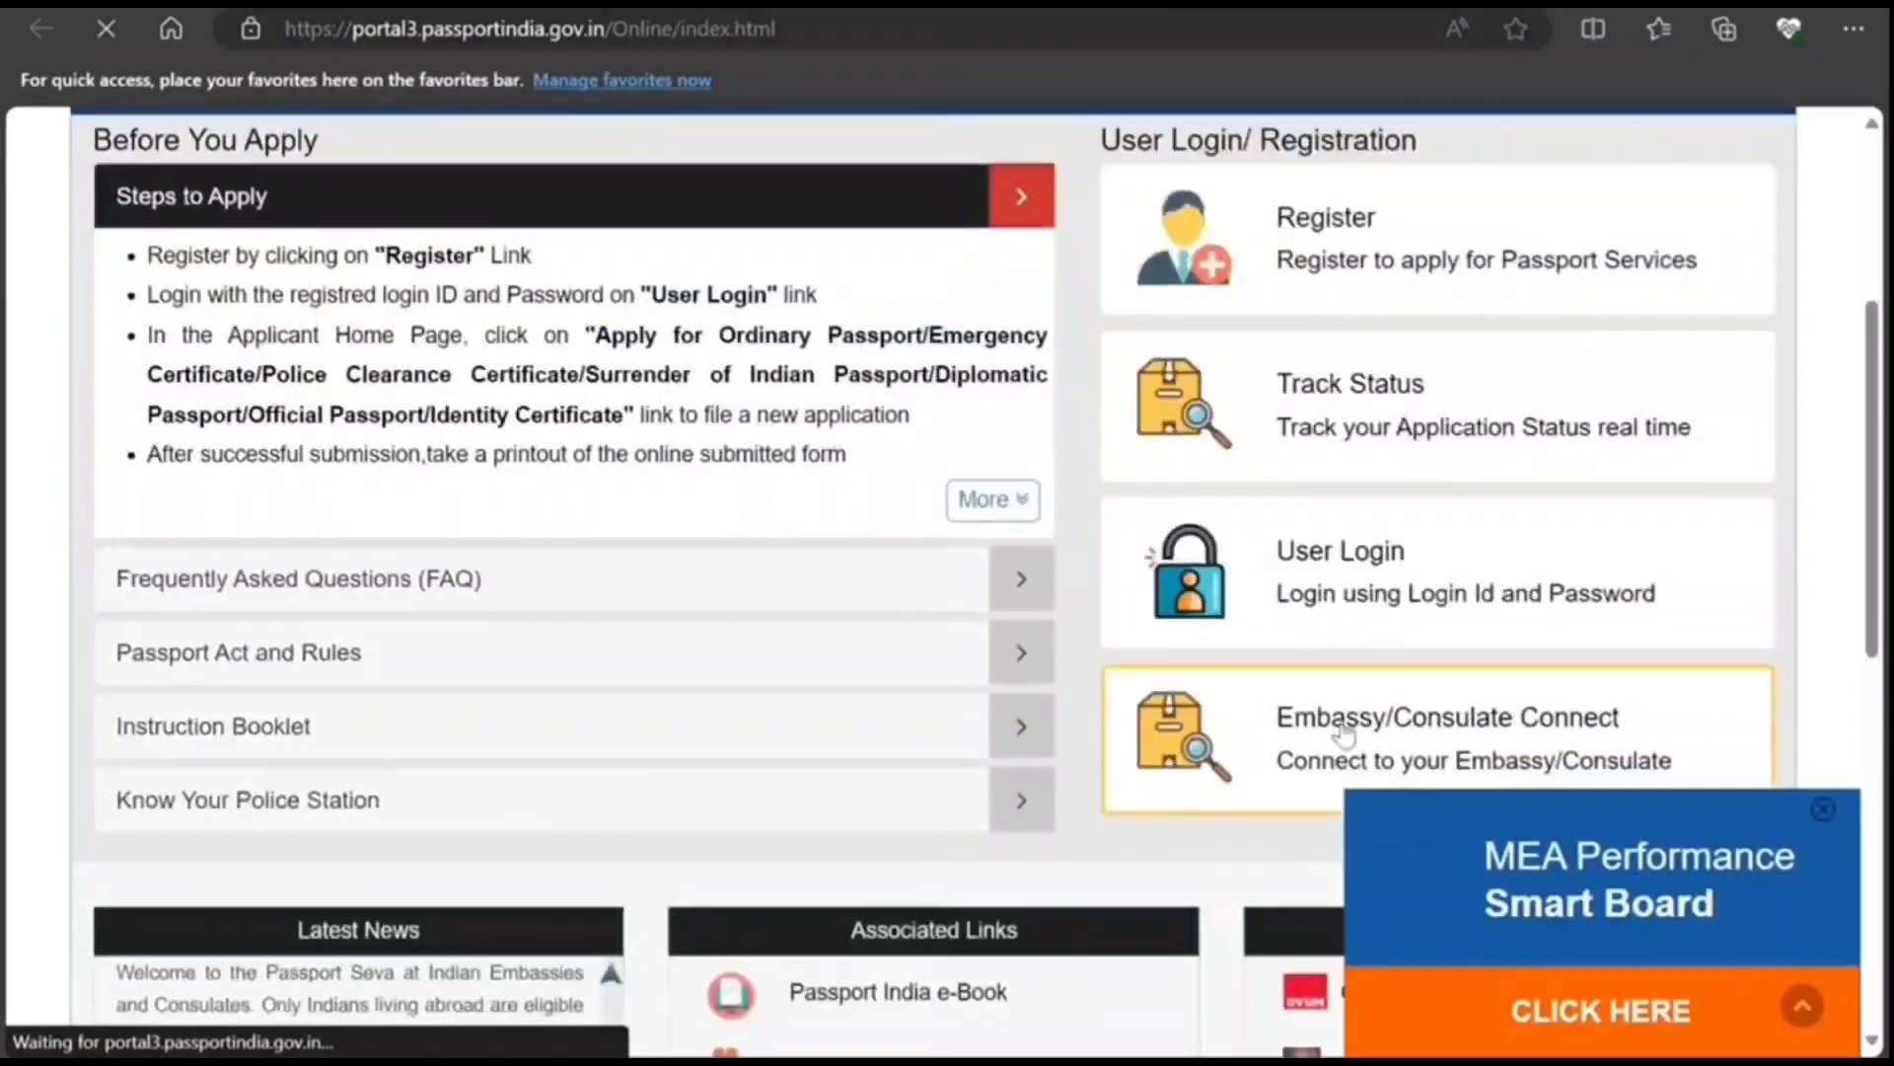
click(1352, 583)
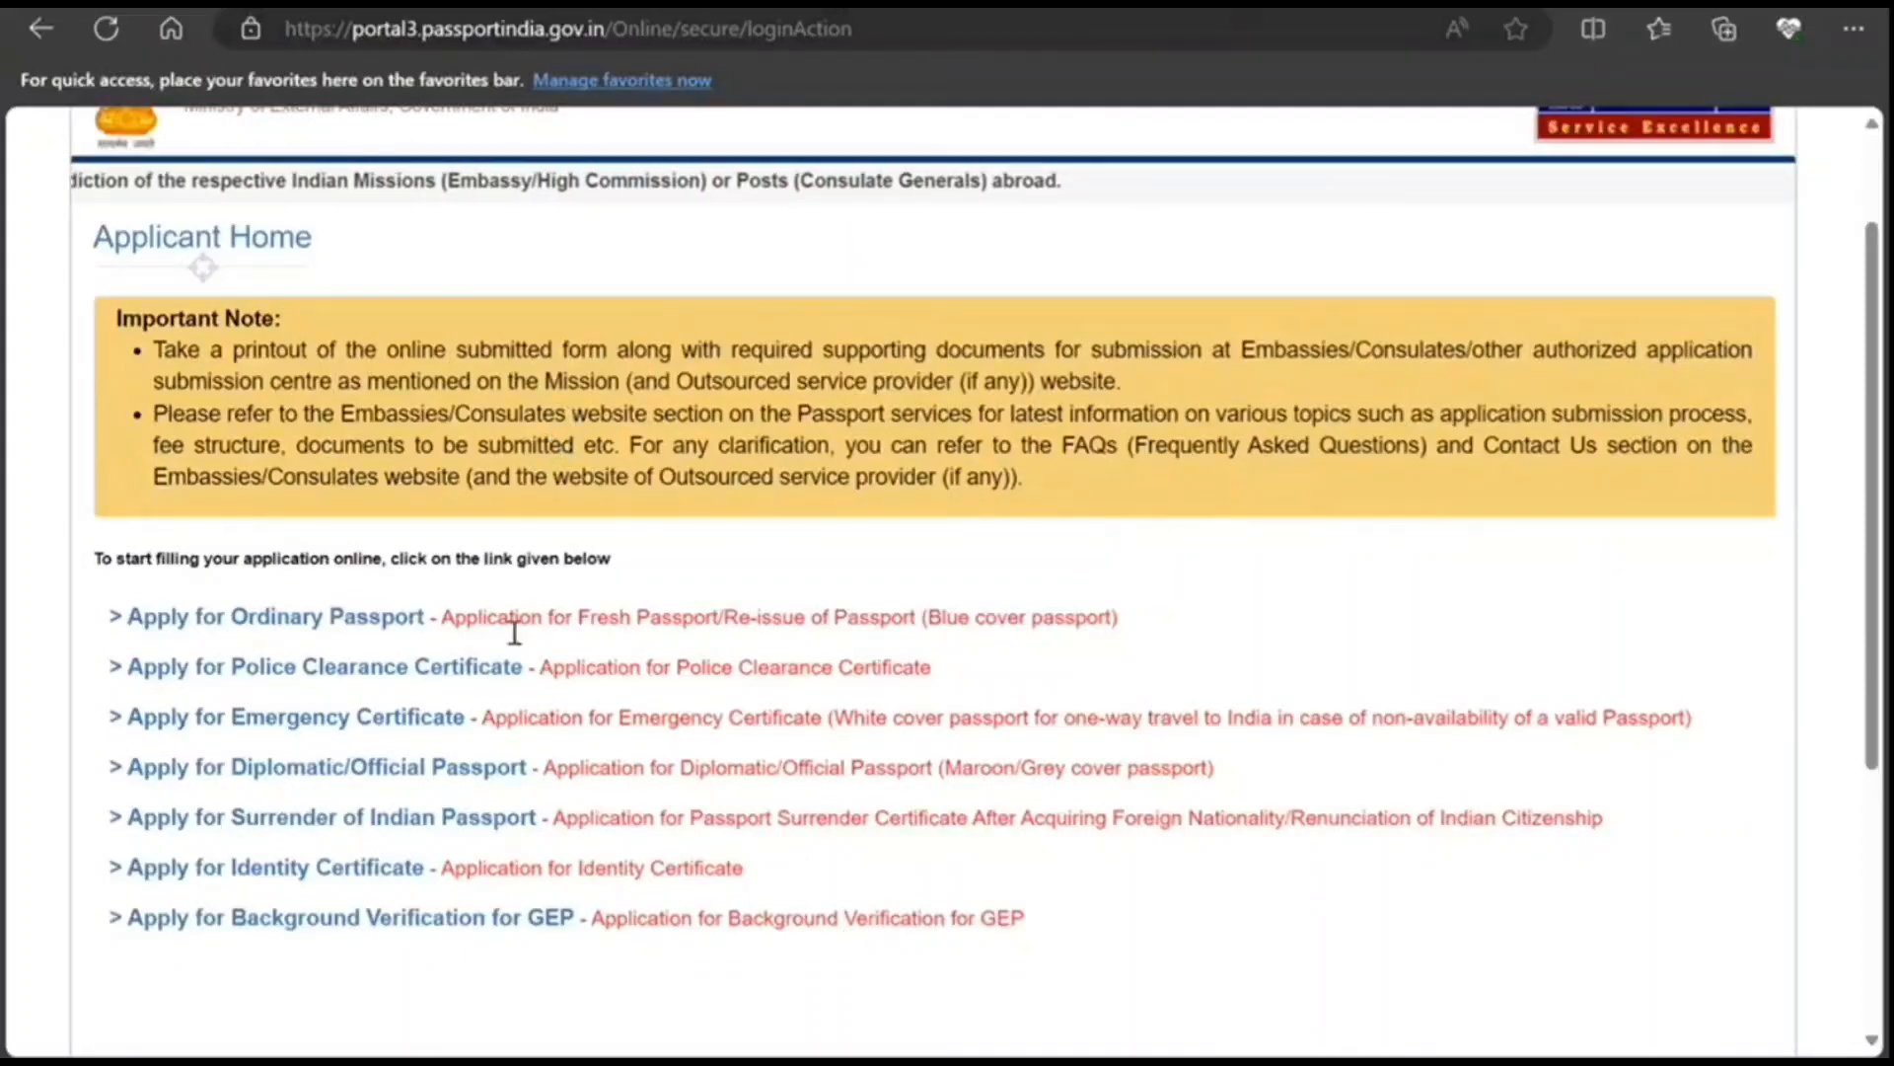
Step: Apply for an Ordinary Passport re-issue, validity expired within 3 years, Normal application
mouse_move(332, 634)
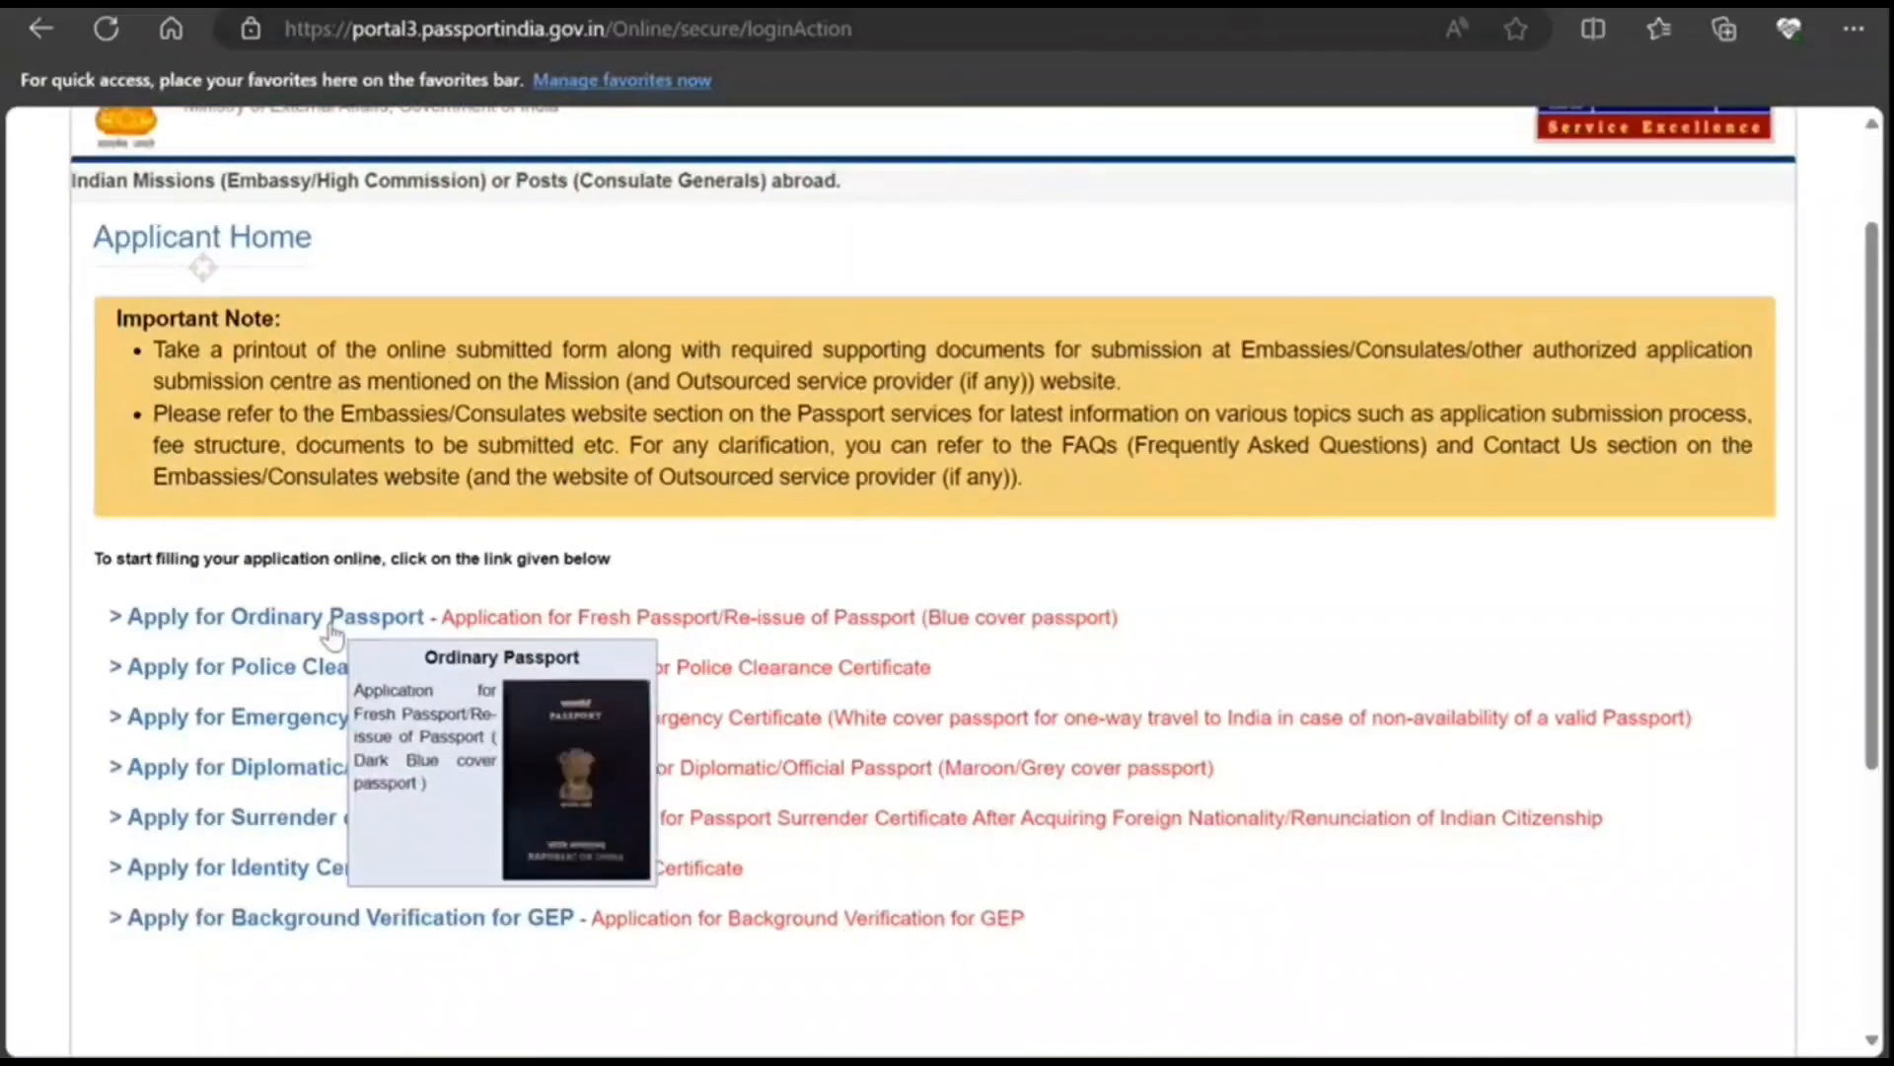
click(334, 617)
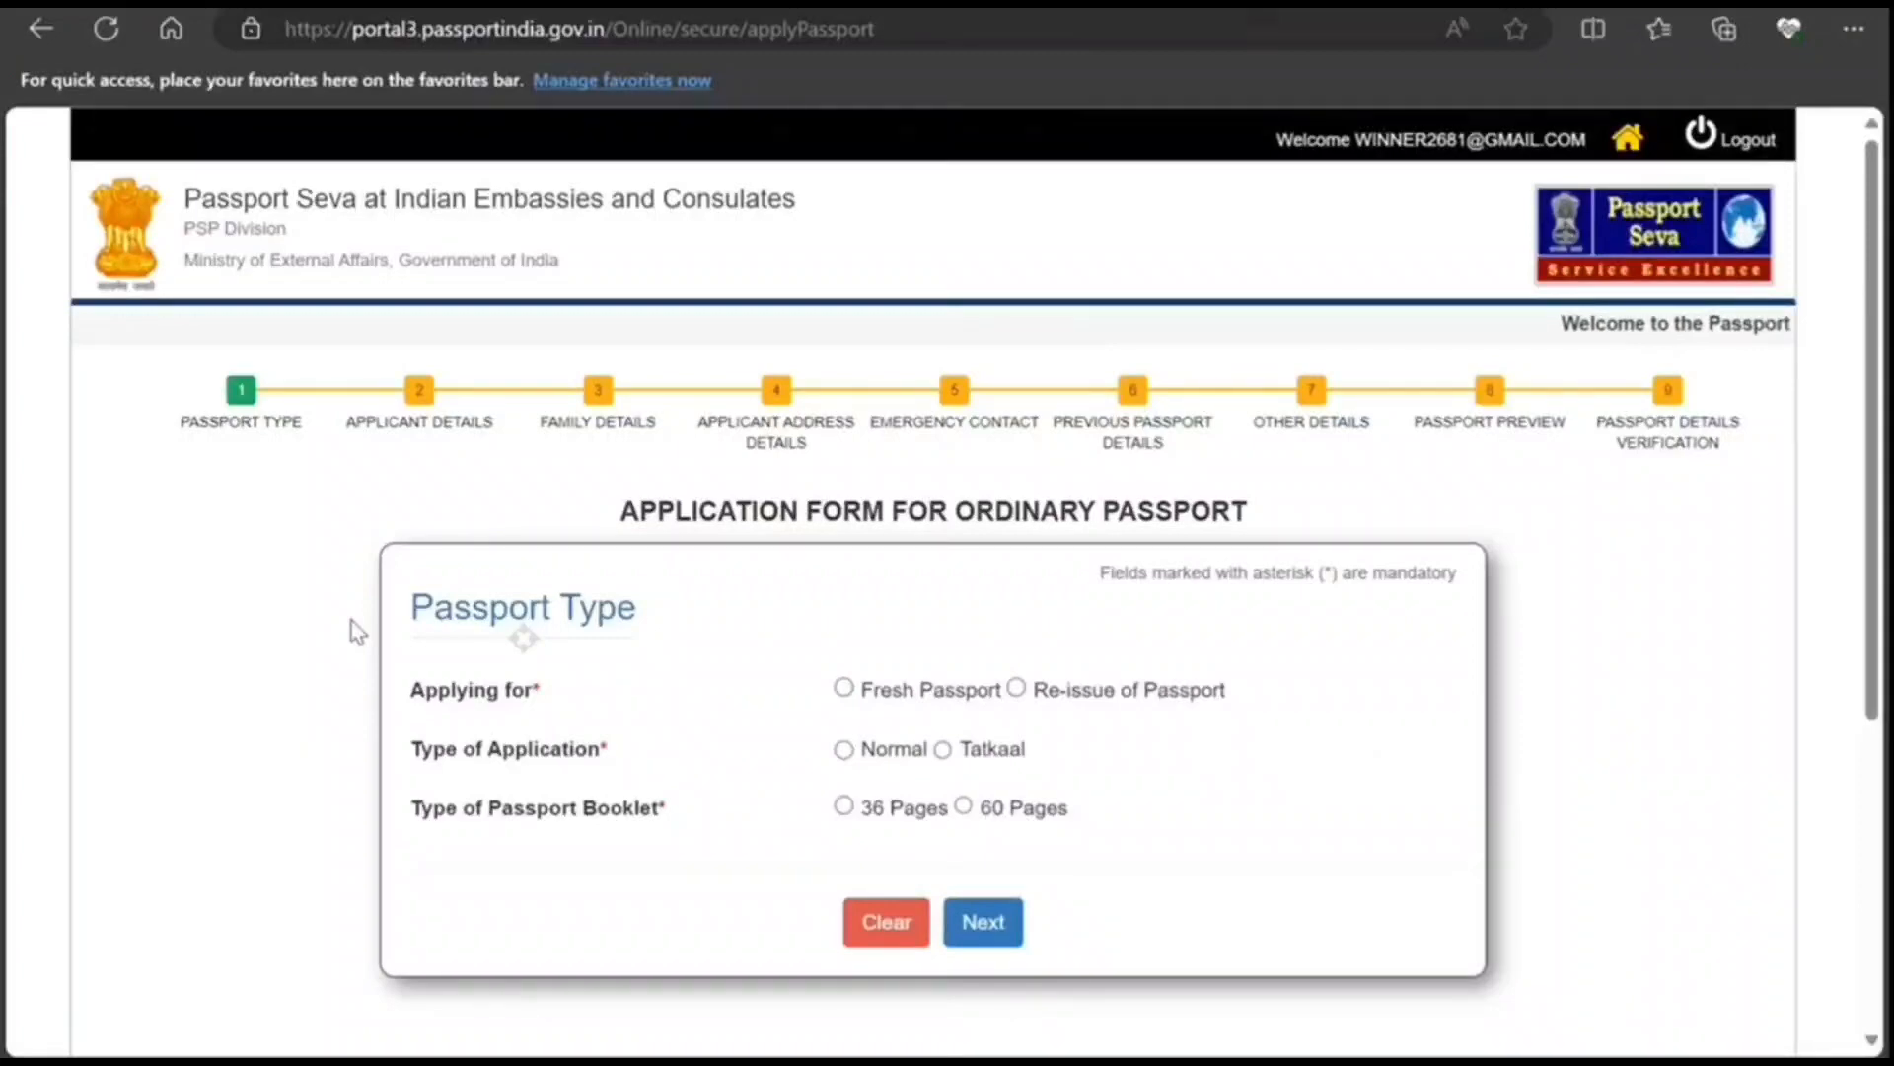
click(1018, 690)
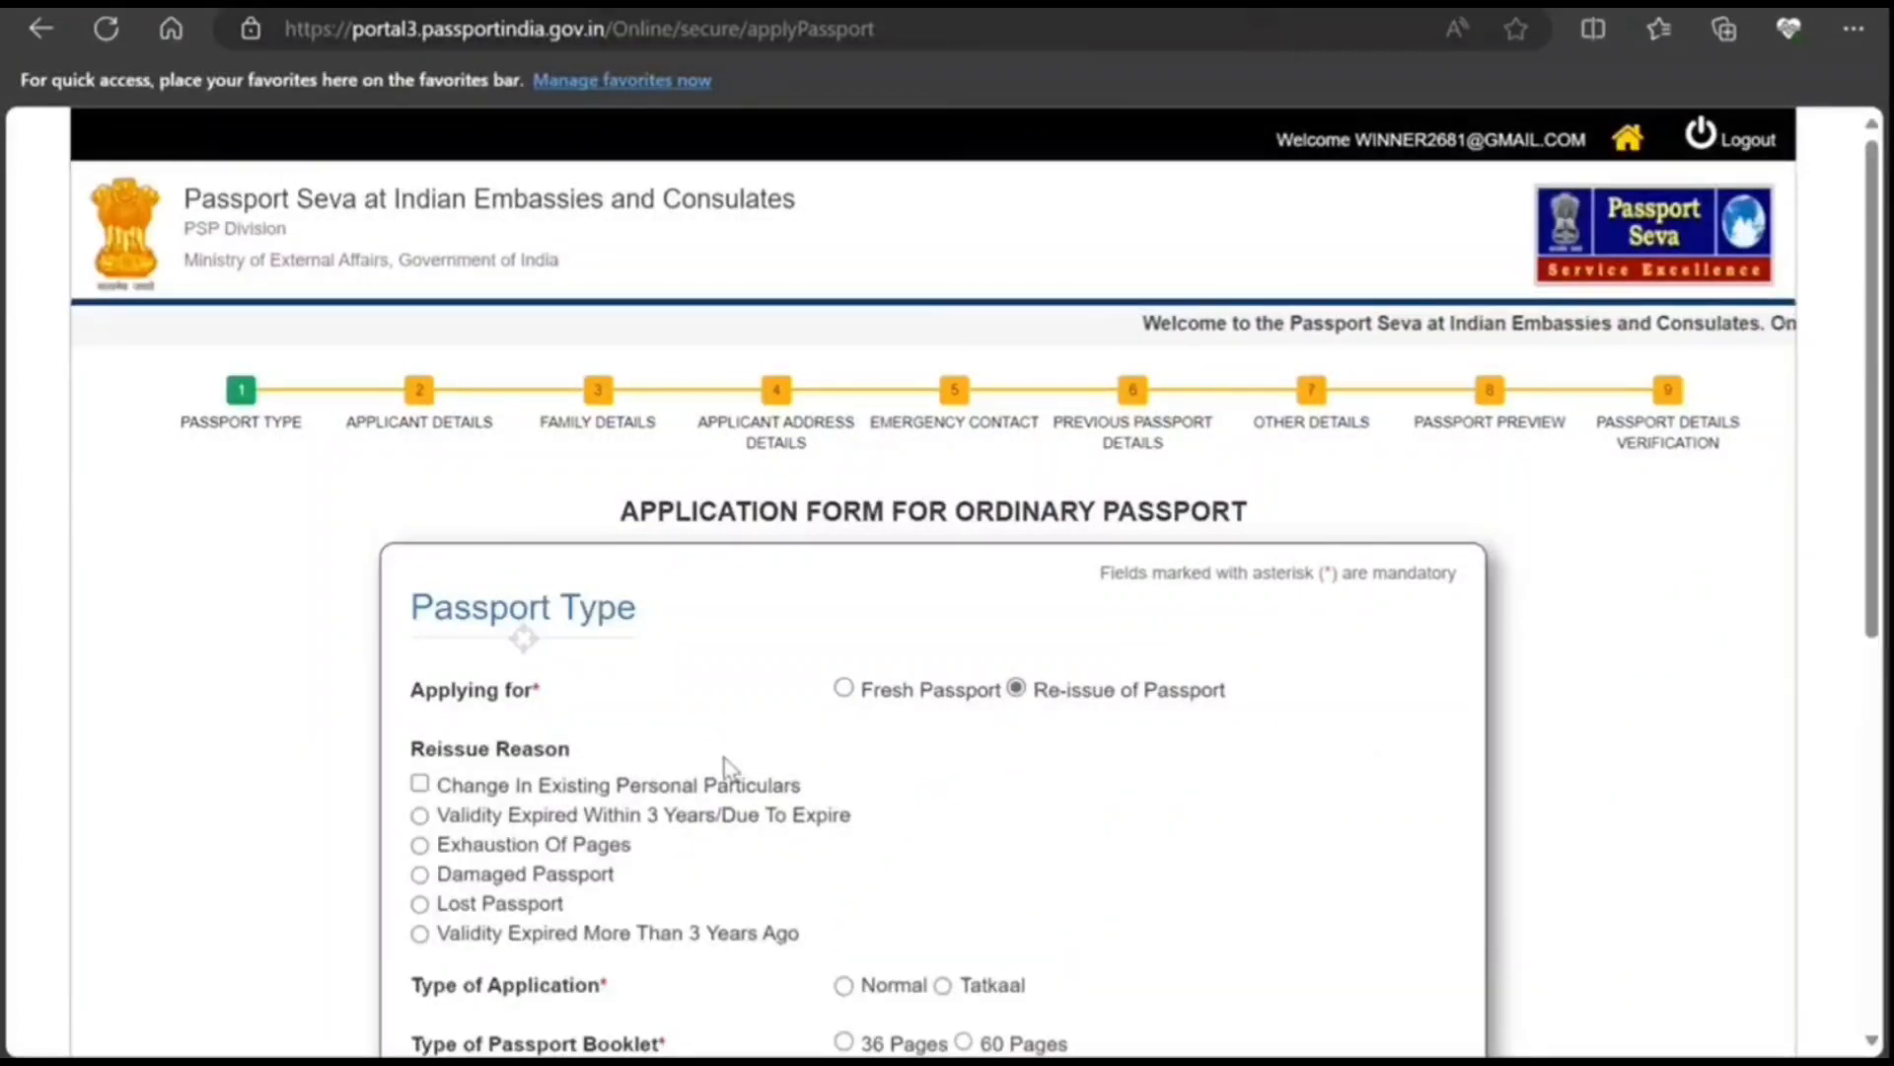
scroll(728, 774, down, 3)
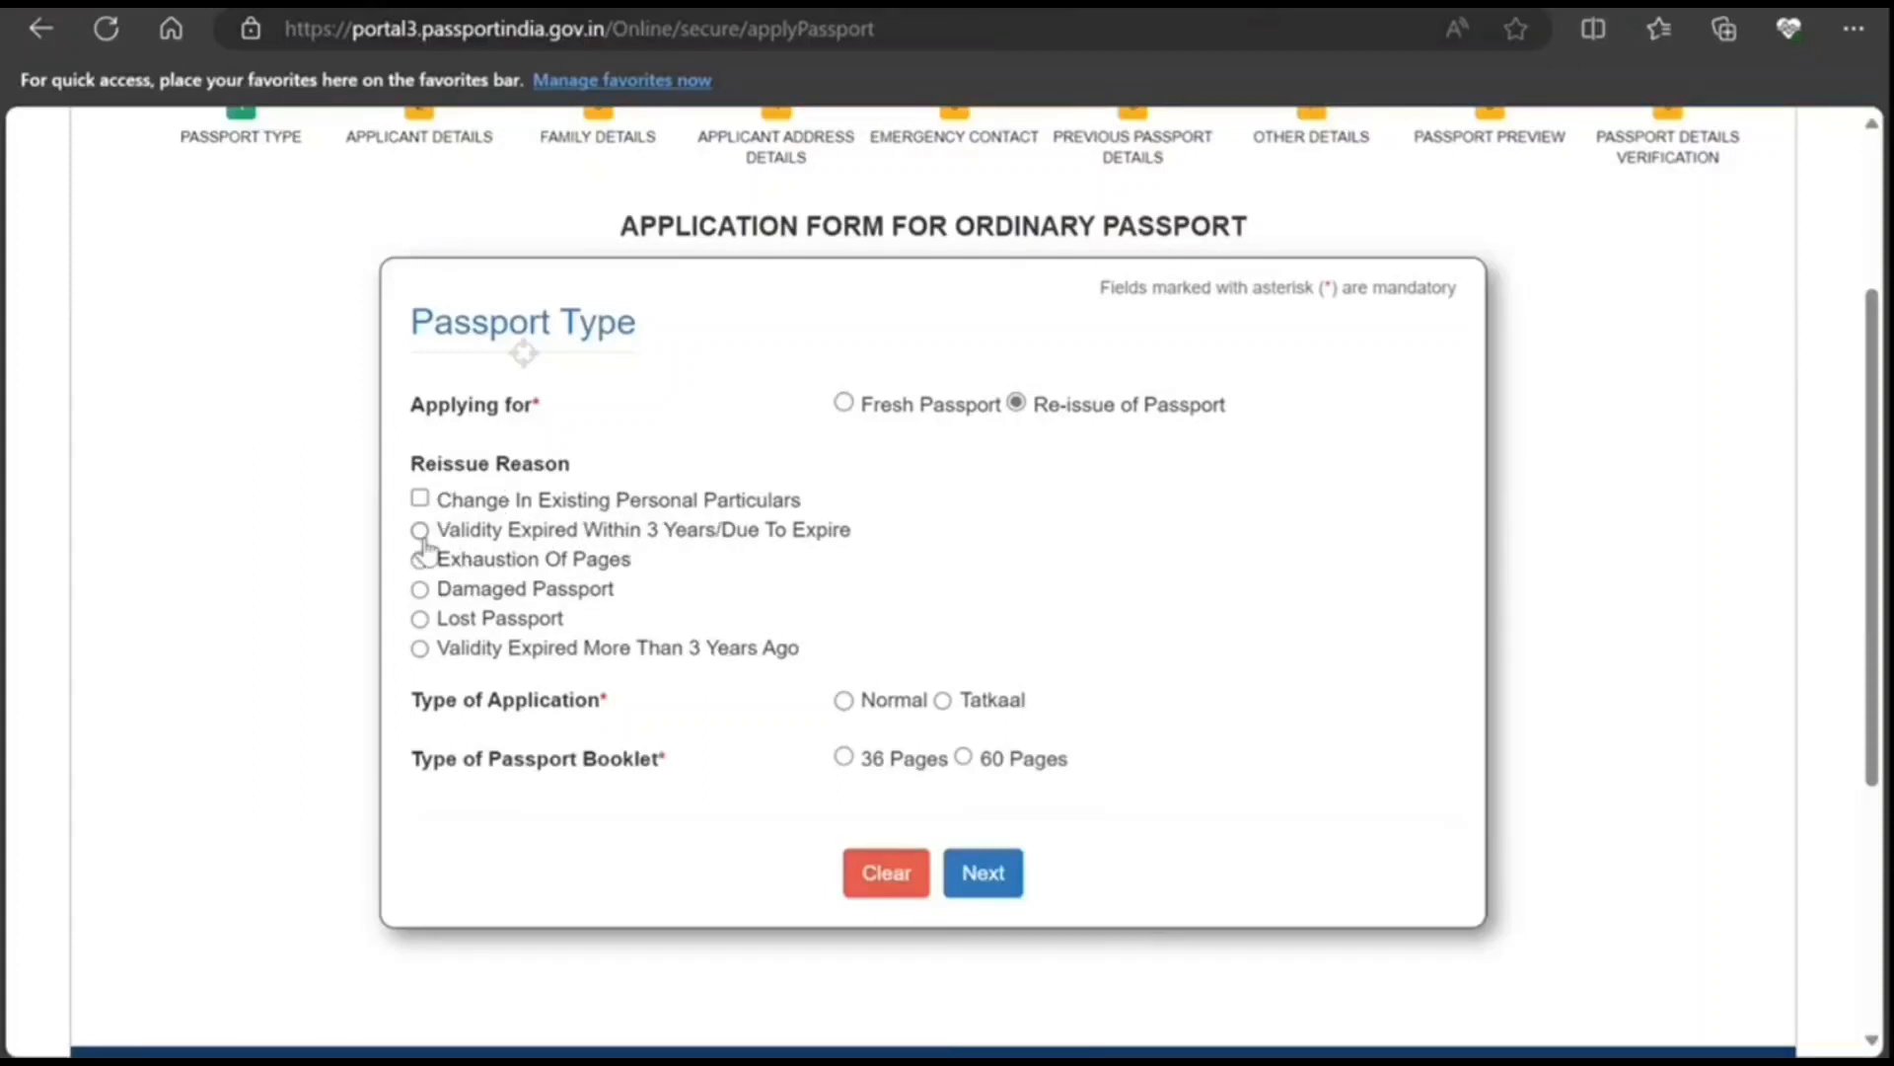
click(421, 530)
click(845, 702)
click(981, 873)
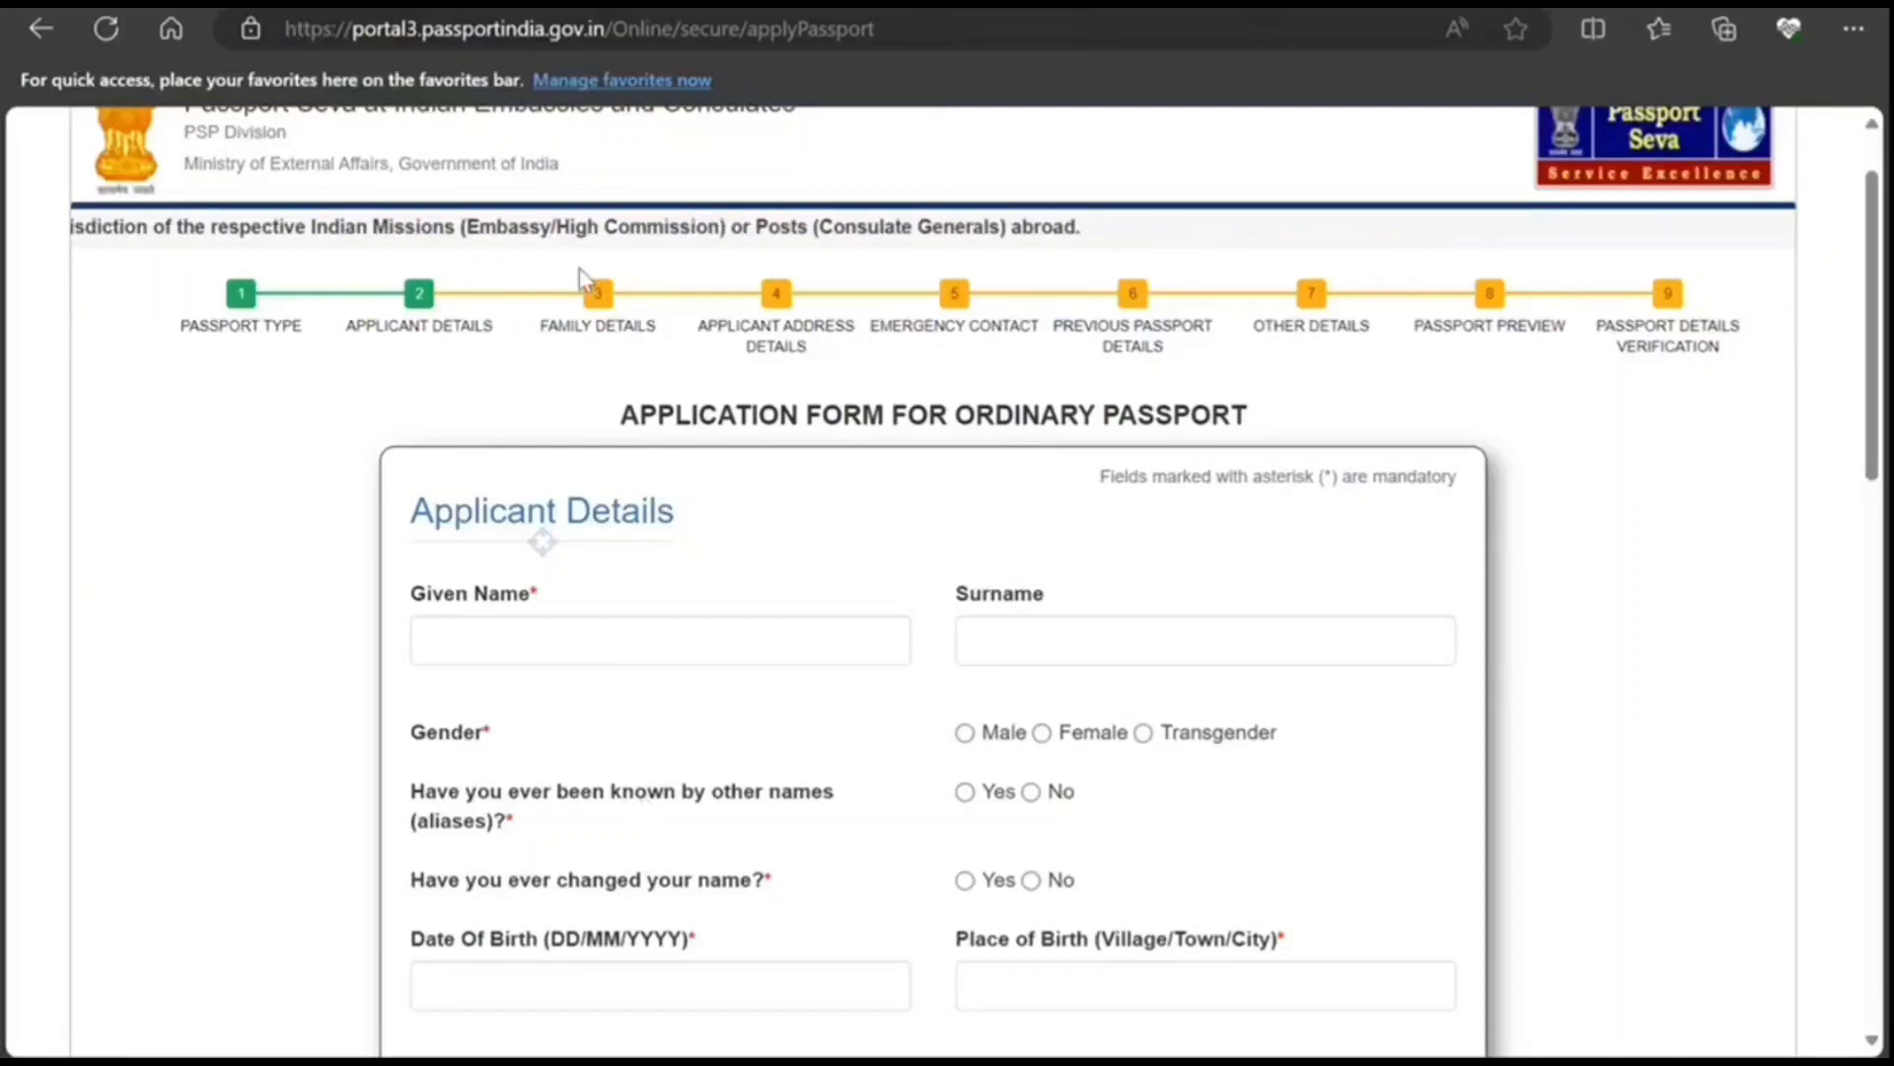
Step: Enter the applicant's given name JOHN and surname SMITH
scroll(663, 636, down, 15)
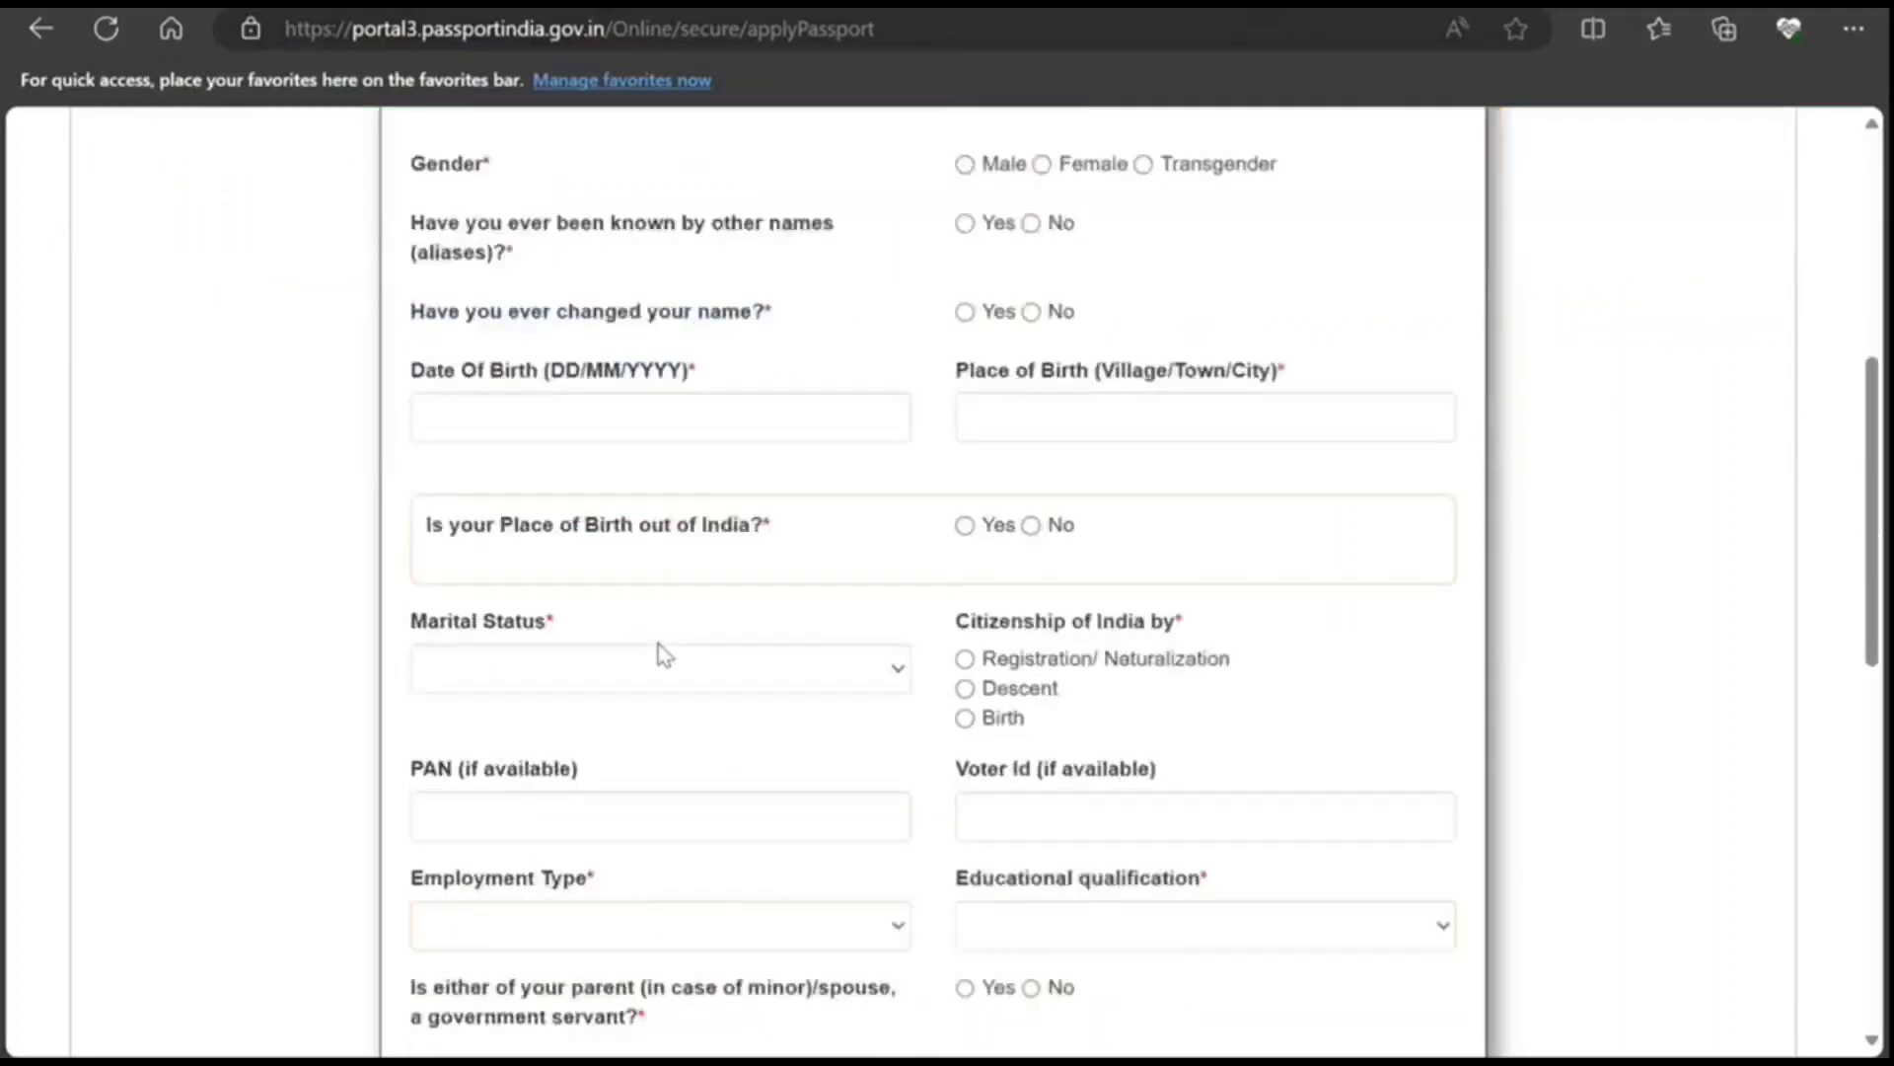
scroll(659, 642, up, 5)
scroll(659, 651, up, 15)
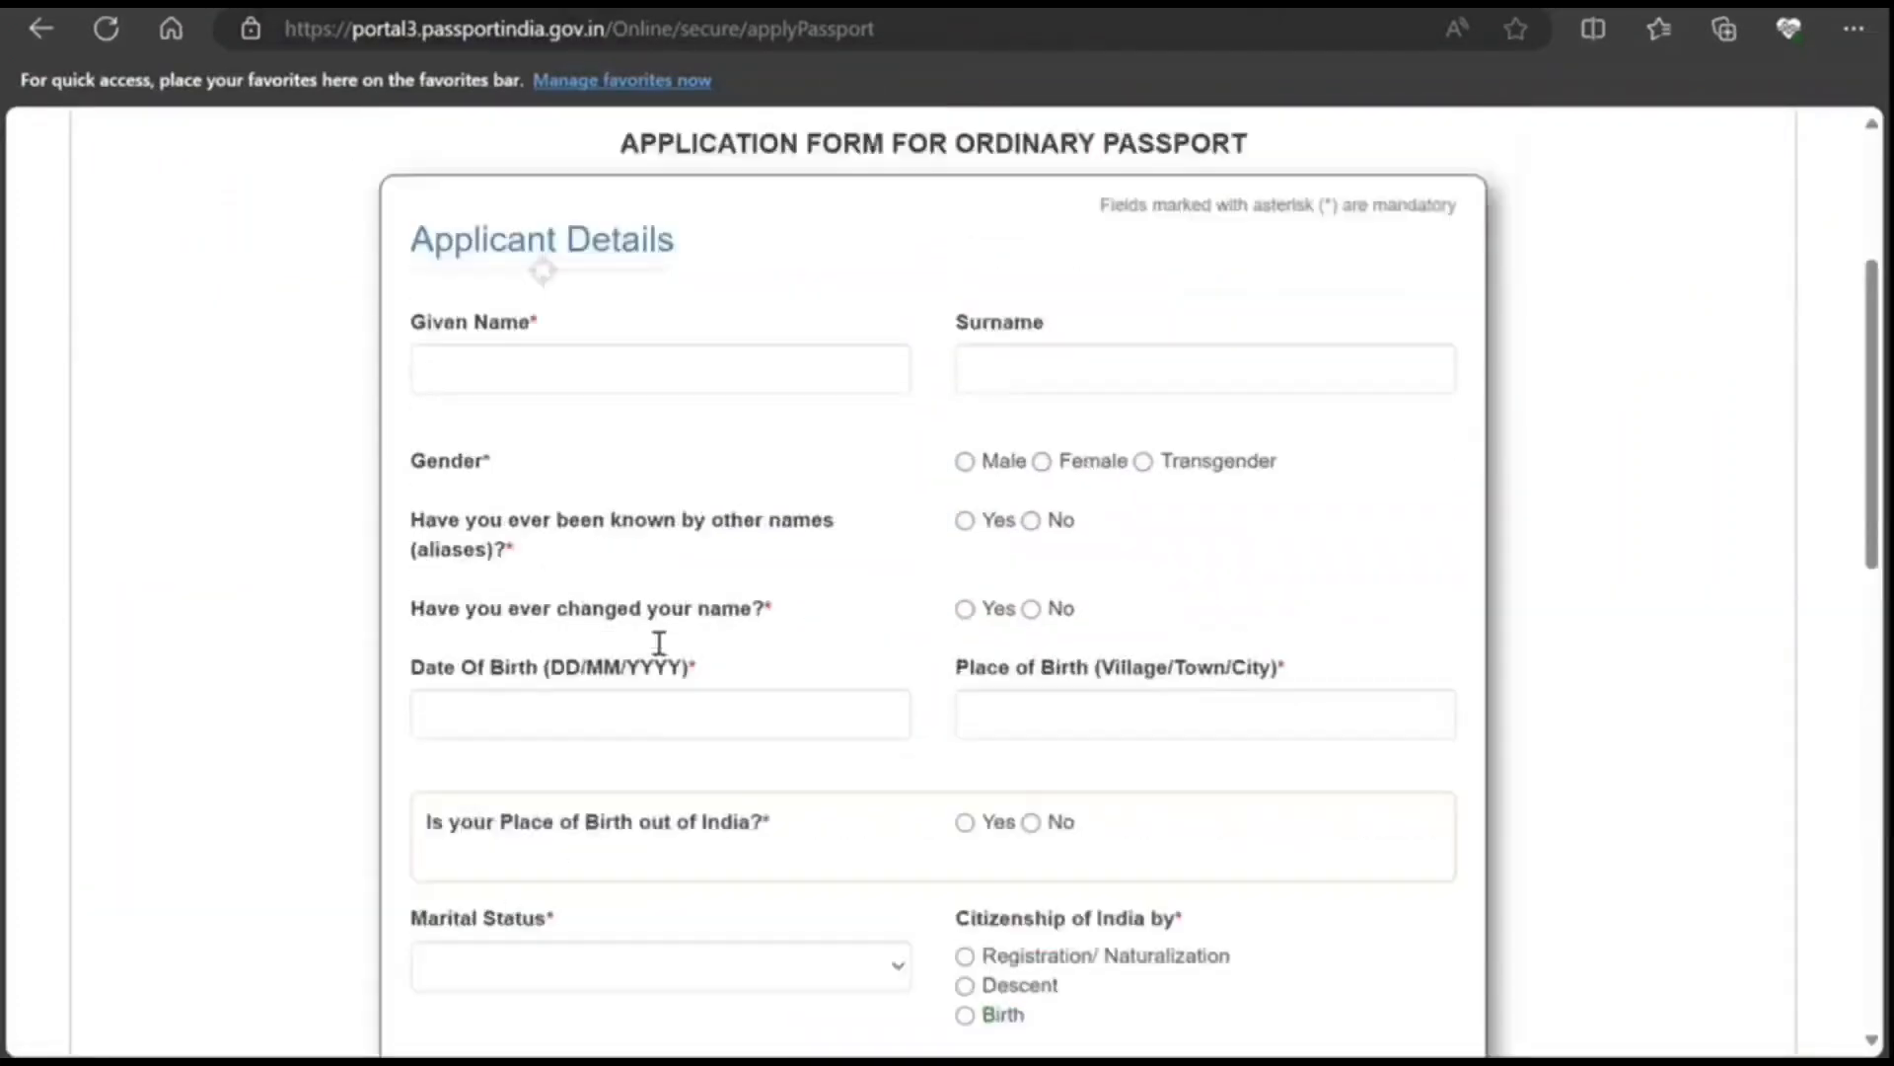
click(556, 735)
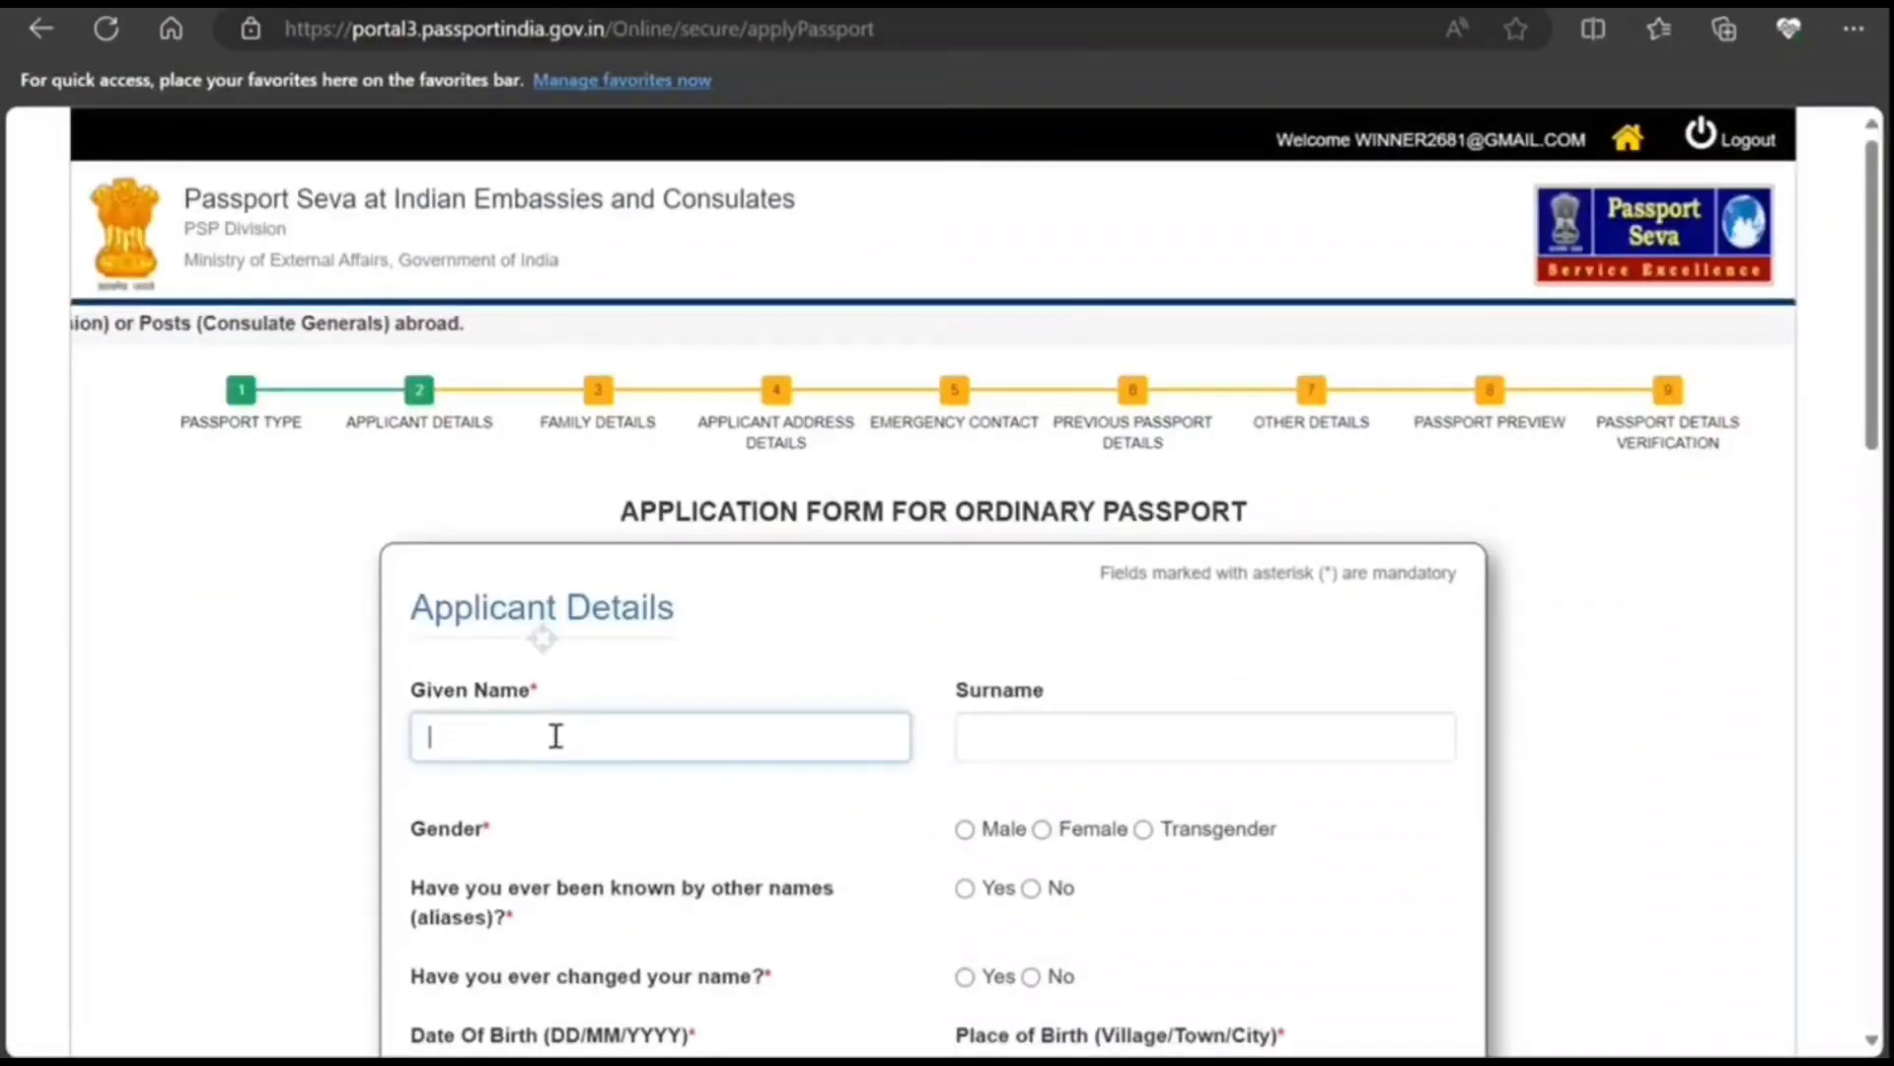
text(JOHN)
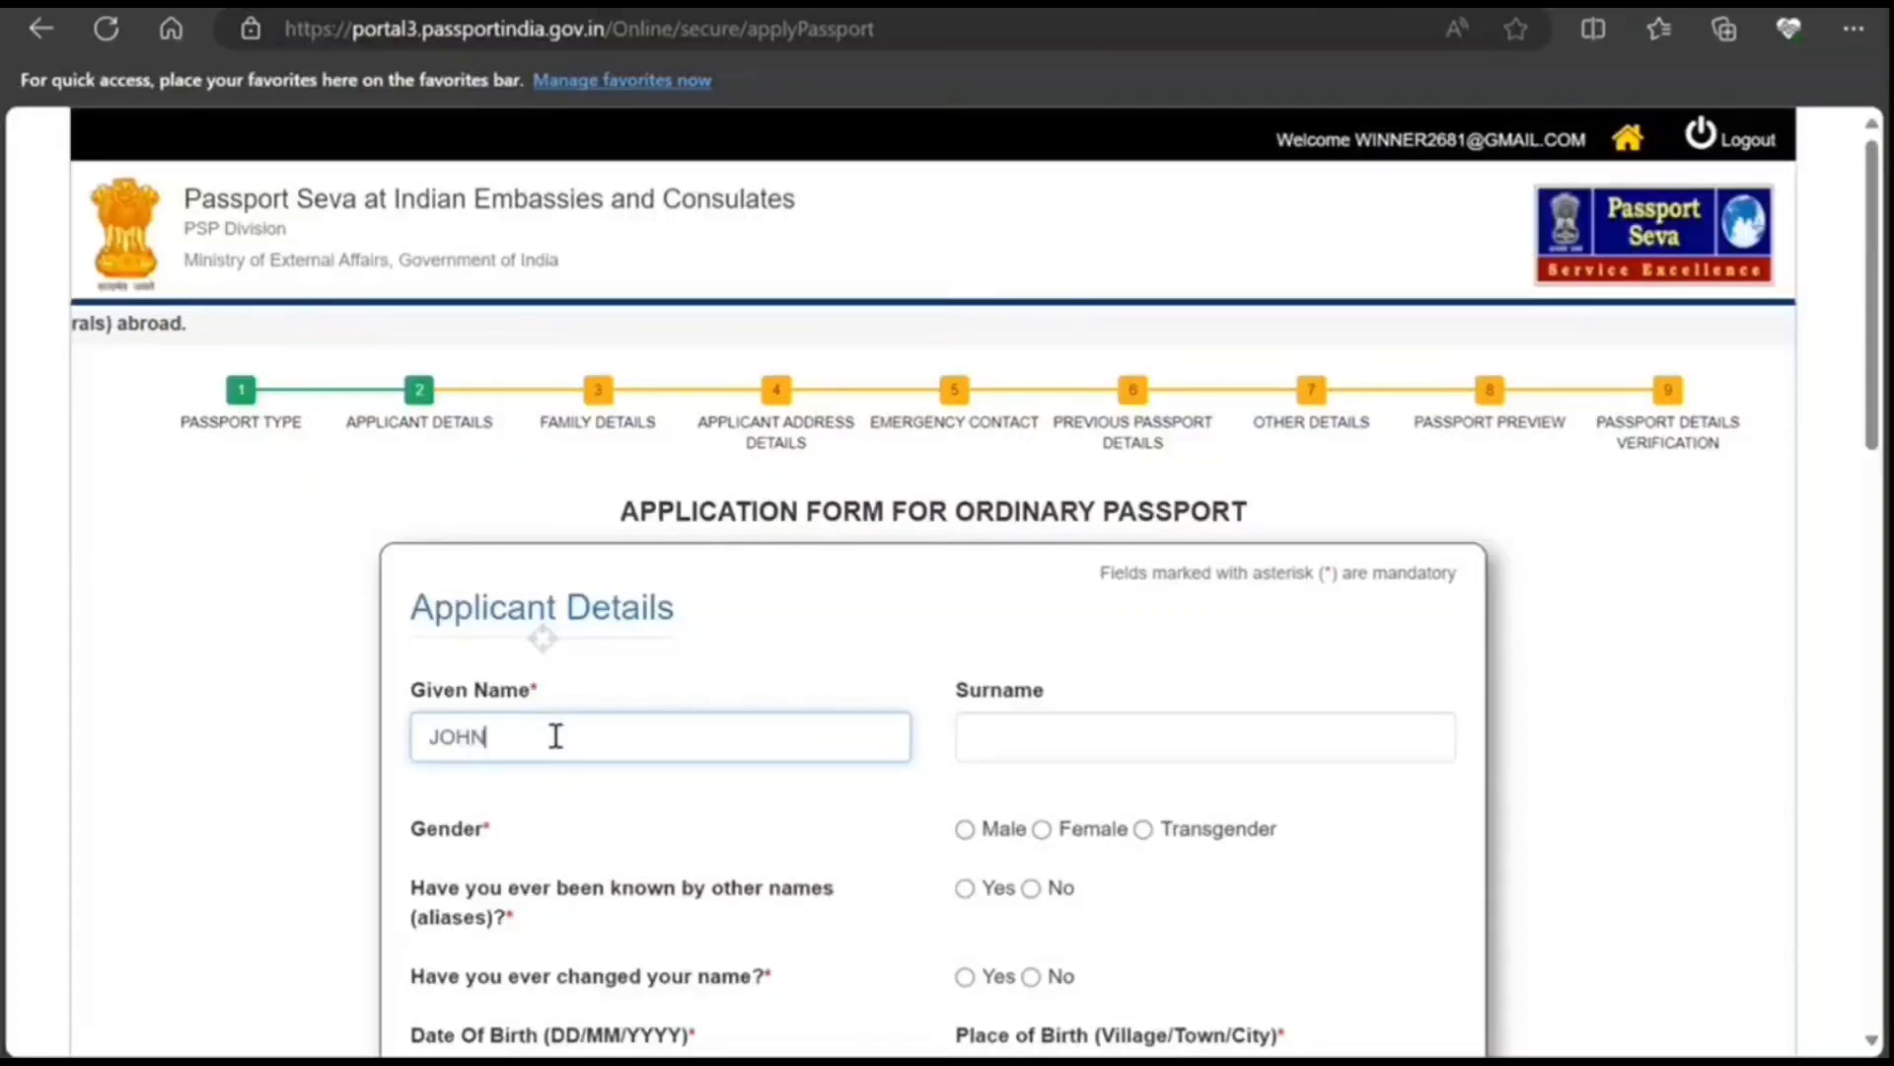
key(Tab)
text(SMITH)
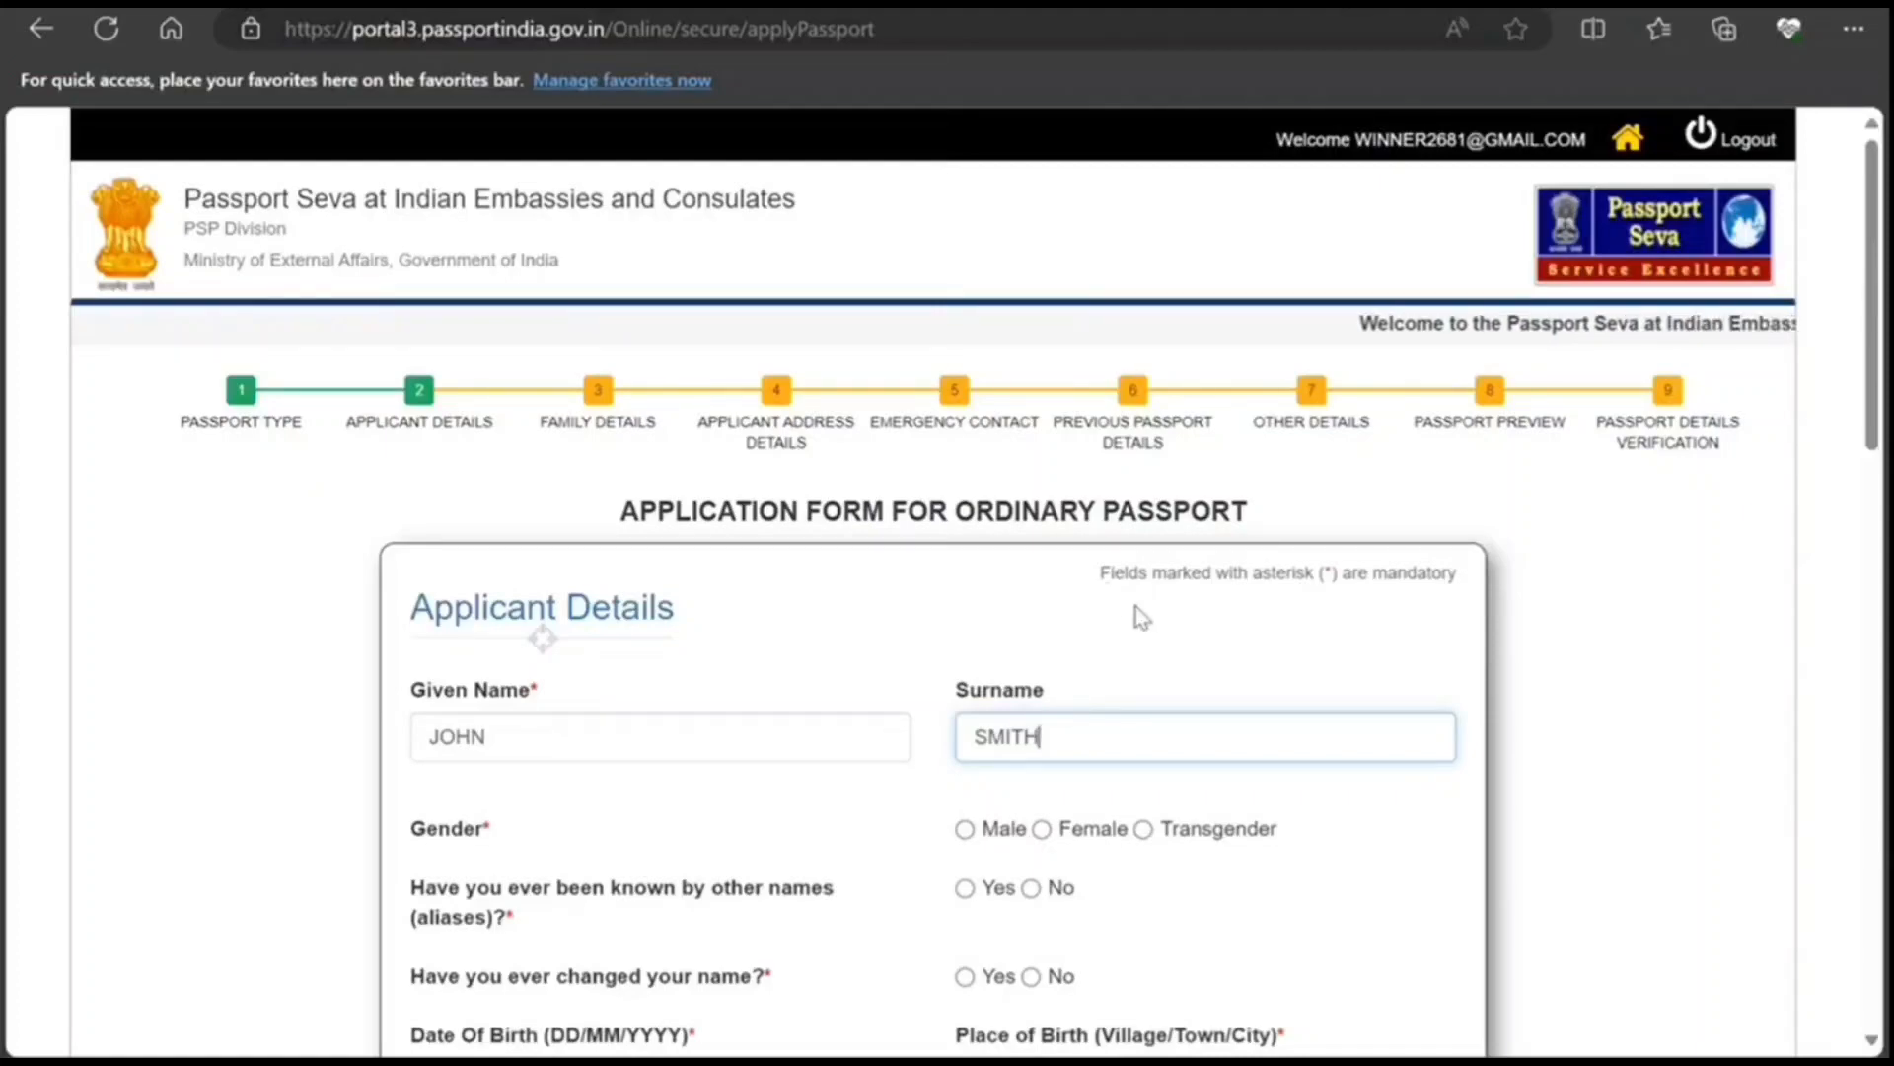
Step: Set gender Male, No to birth outside India, No to government-servant parent, Non-ECR eligible
scroll(1070, 625, down, 5)
scroll(1067, 622, up, 3)
scroll(1068, 621, up, 3)
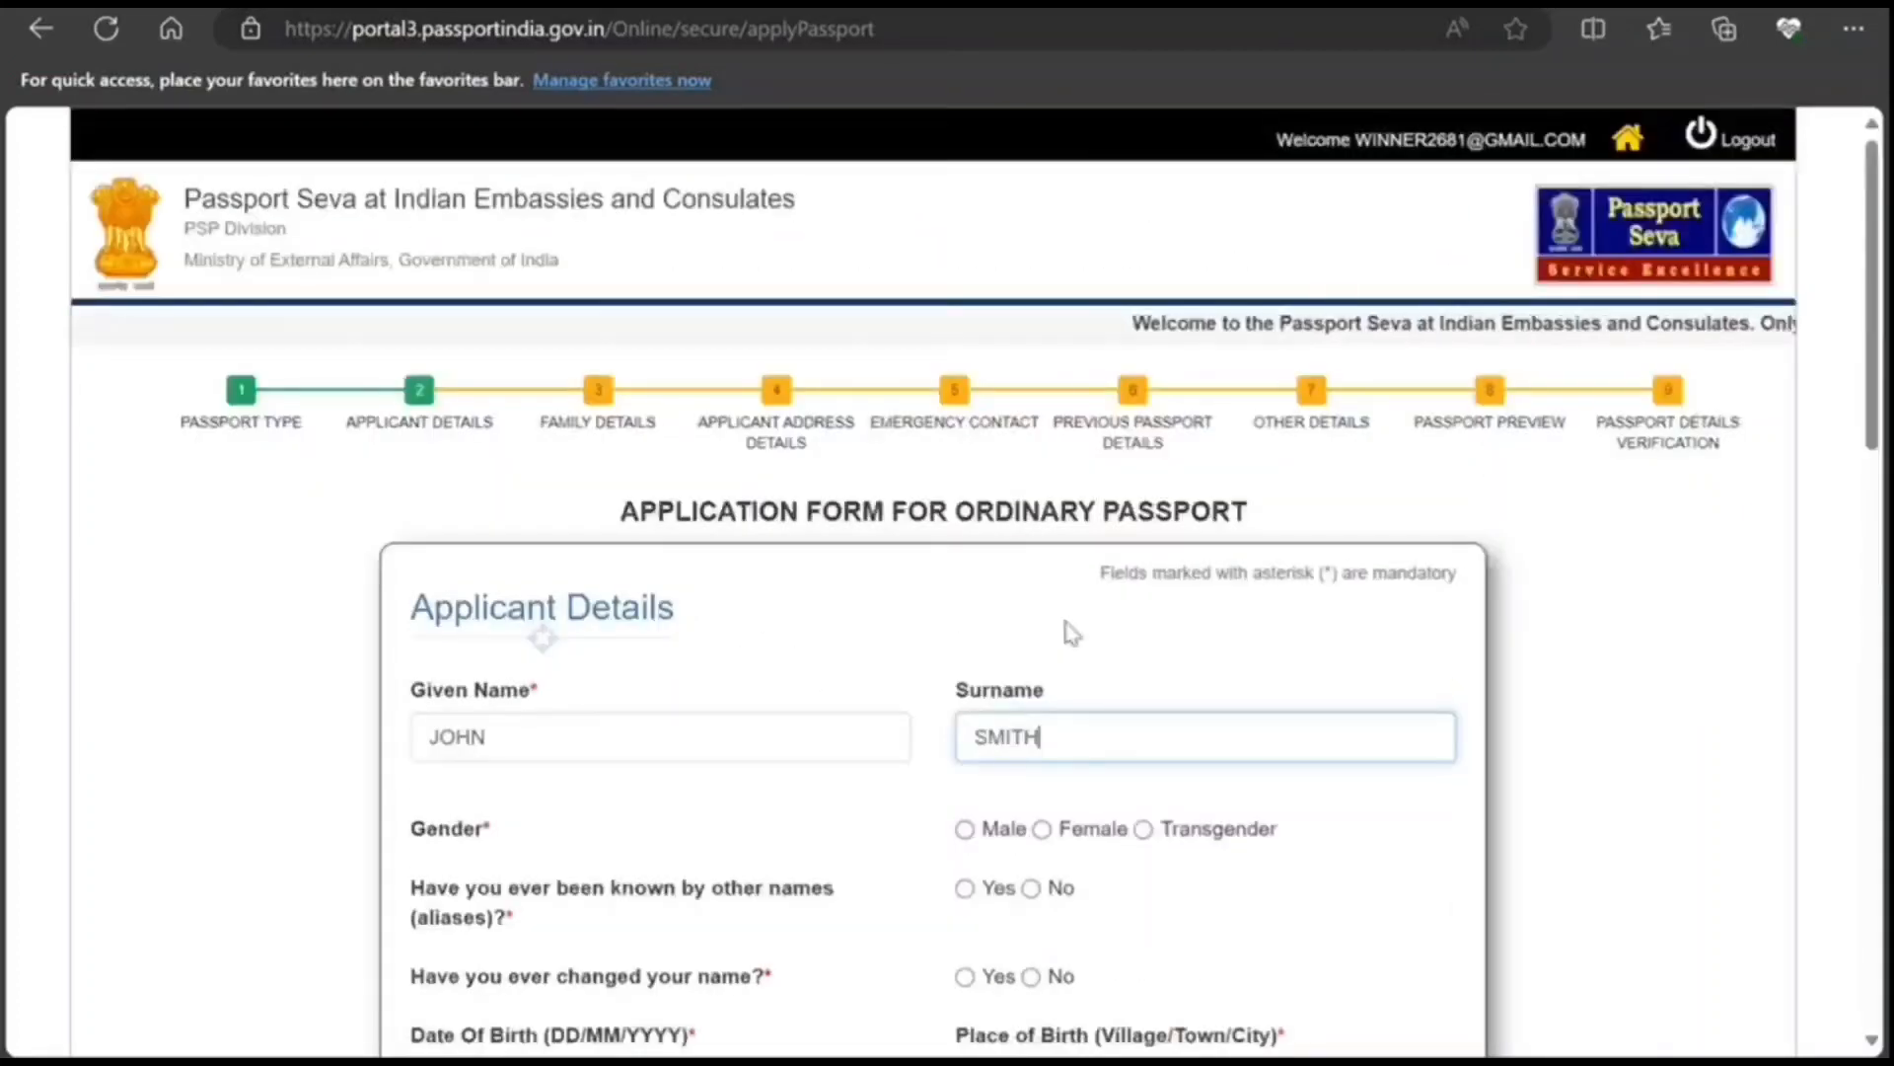
scroll(1056, 622, down, 3)
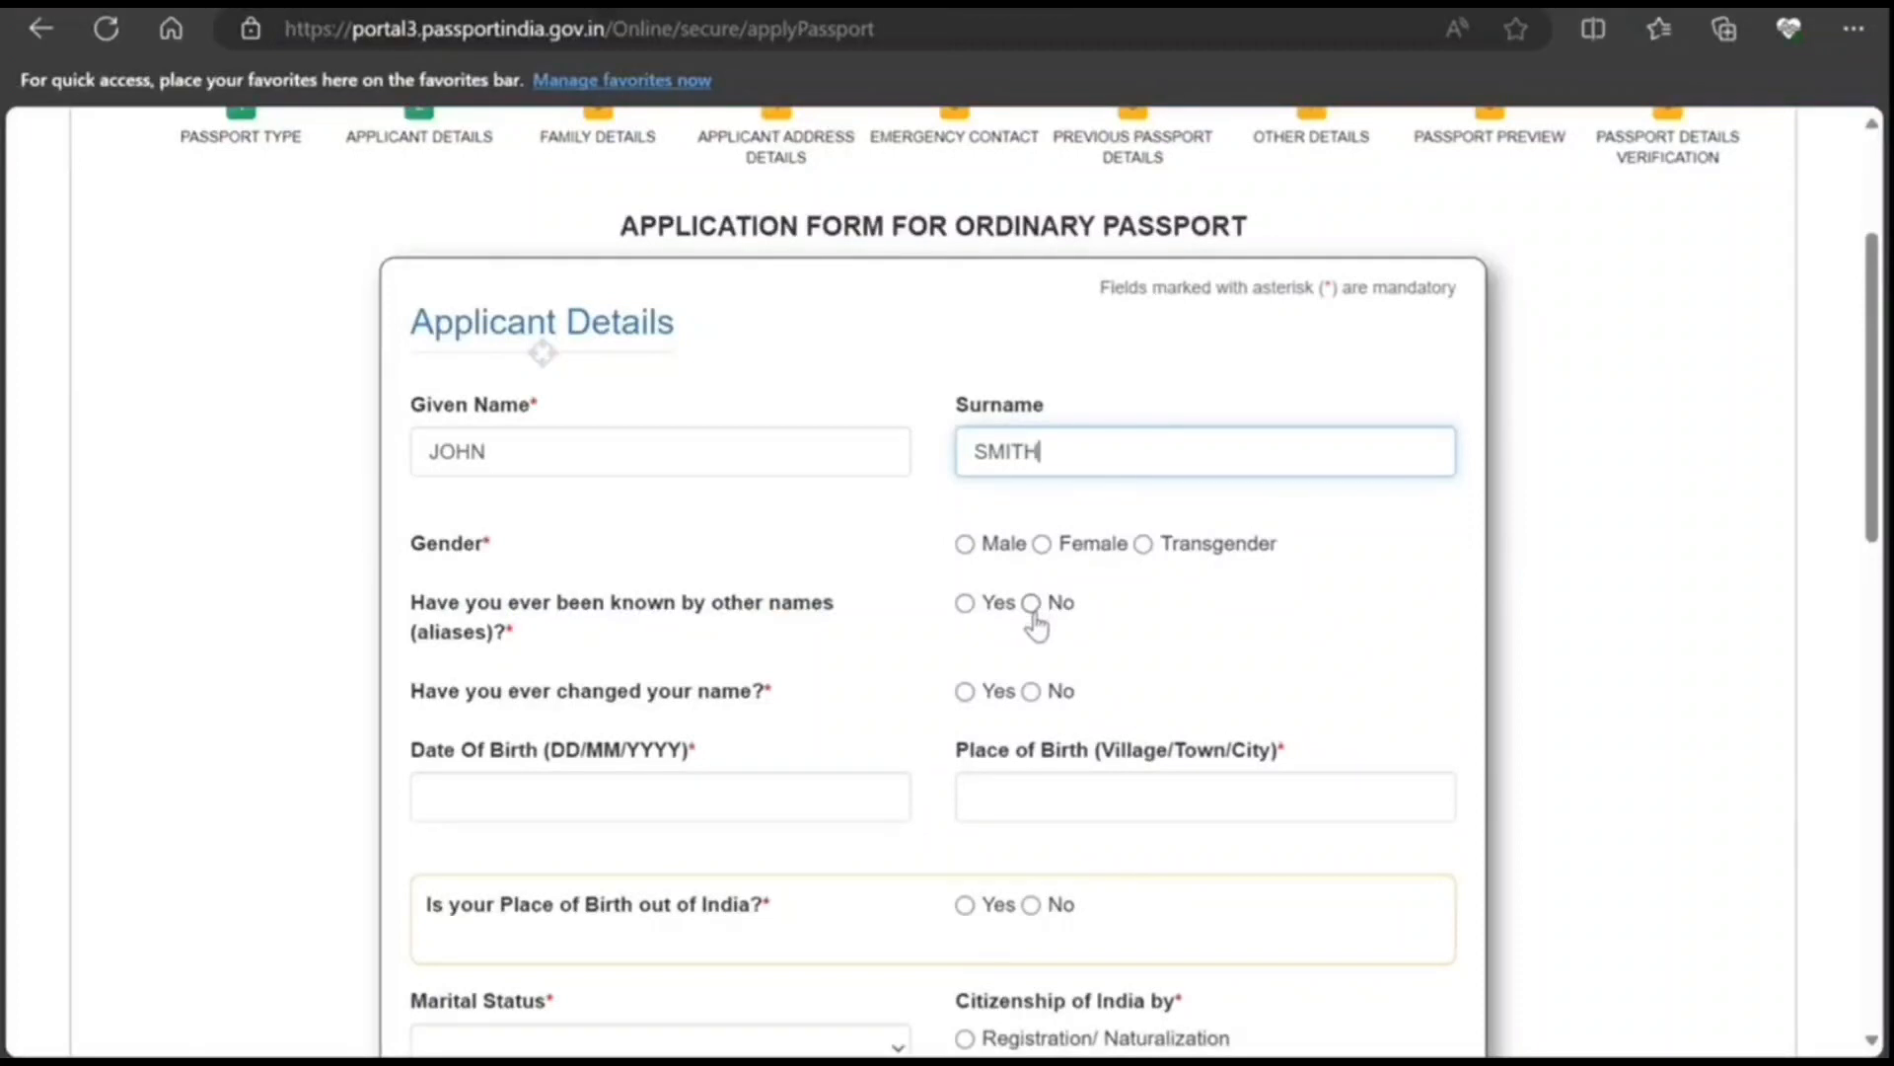
click(965, 544)
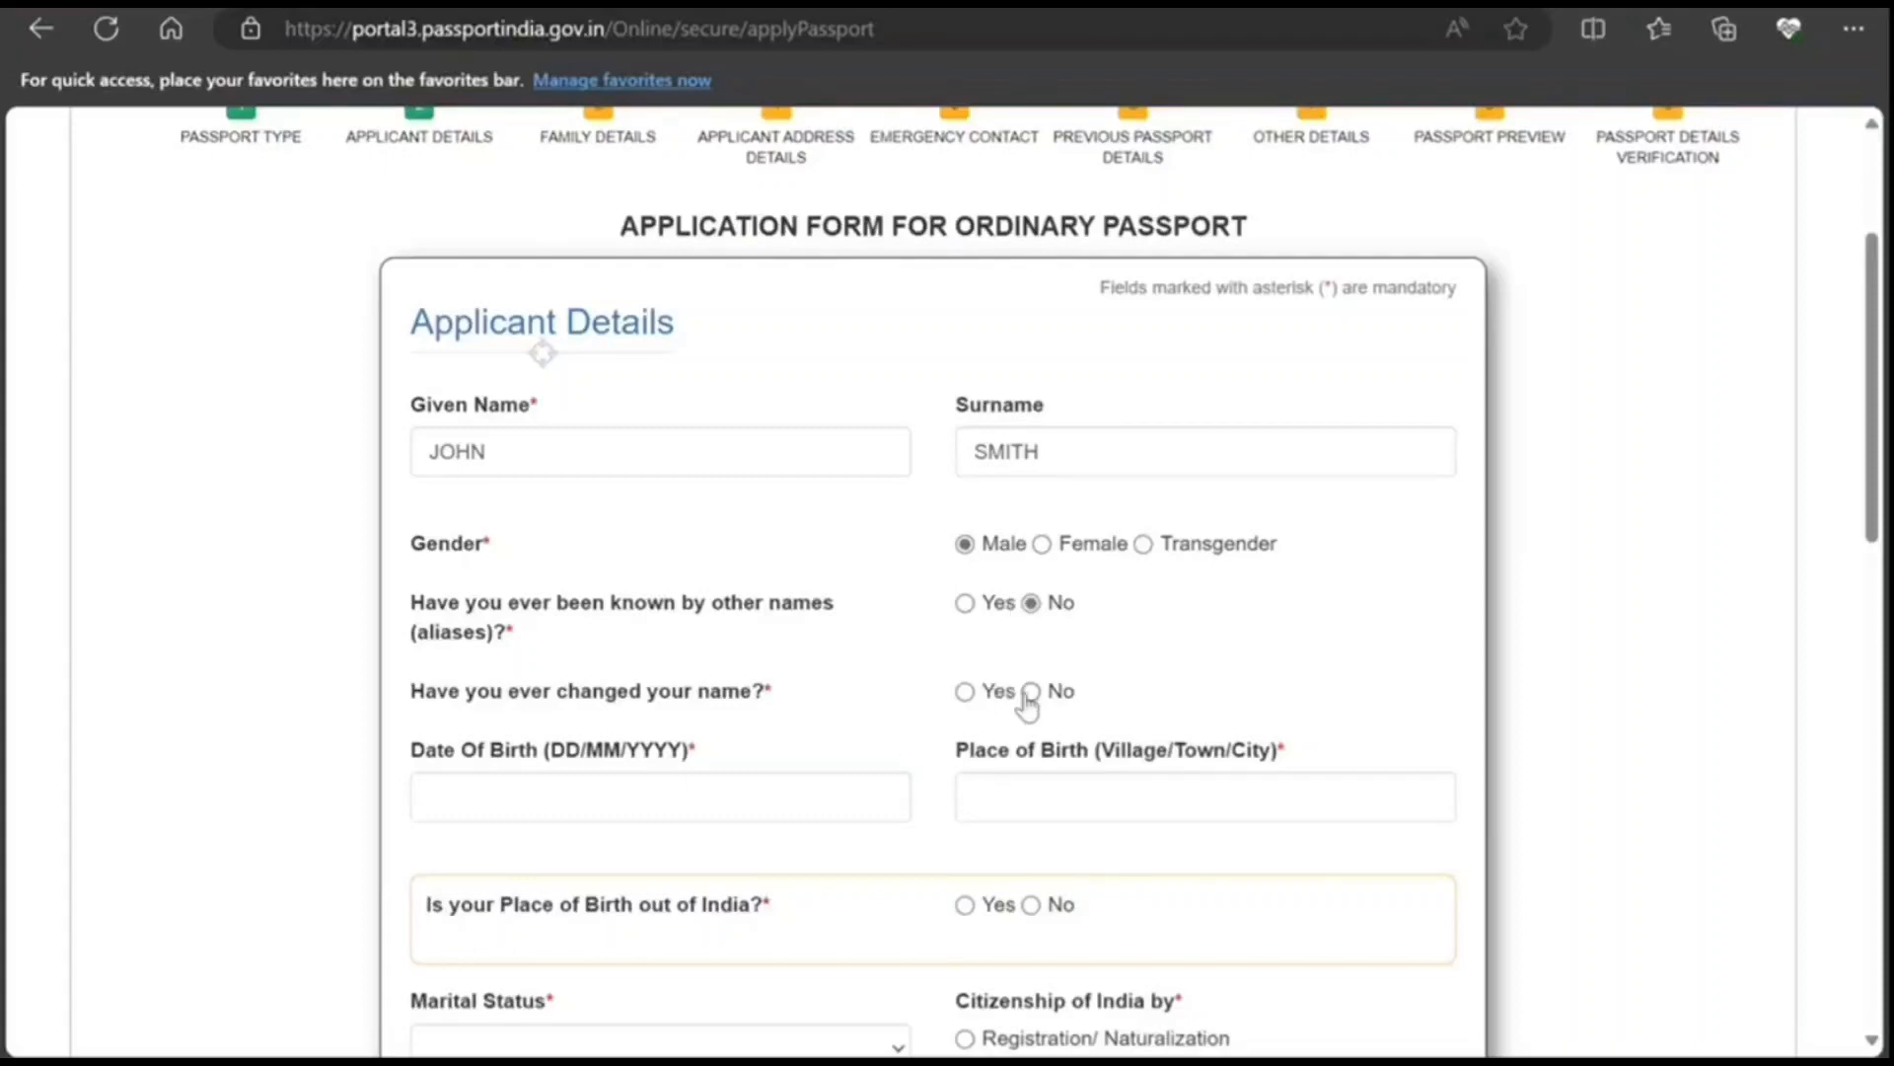
scroll(771, 723, down, 3)
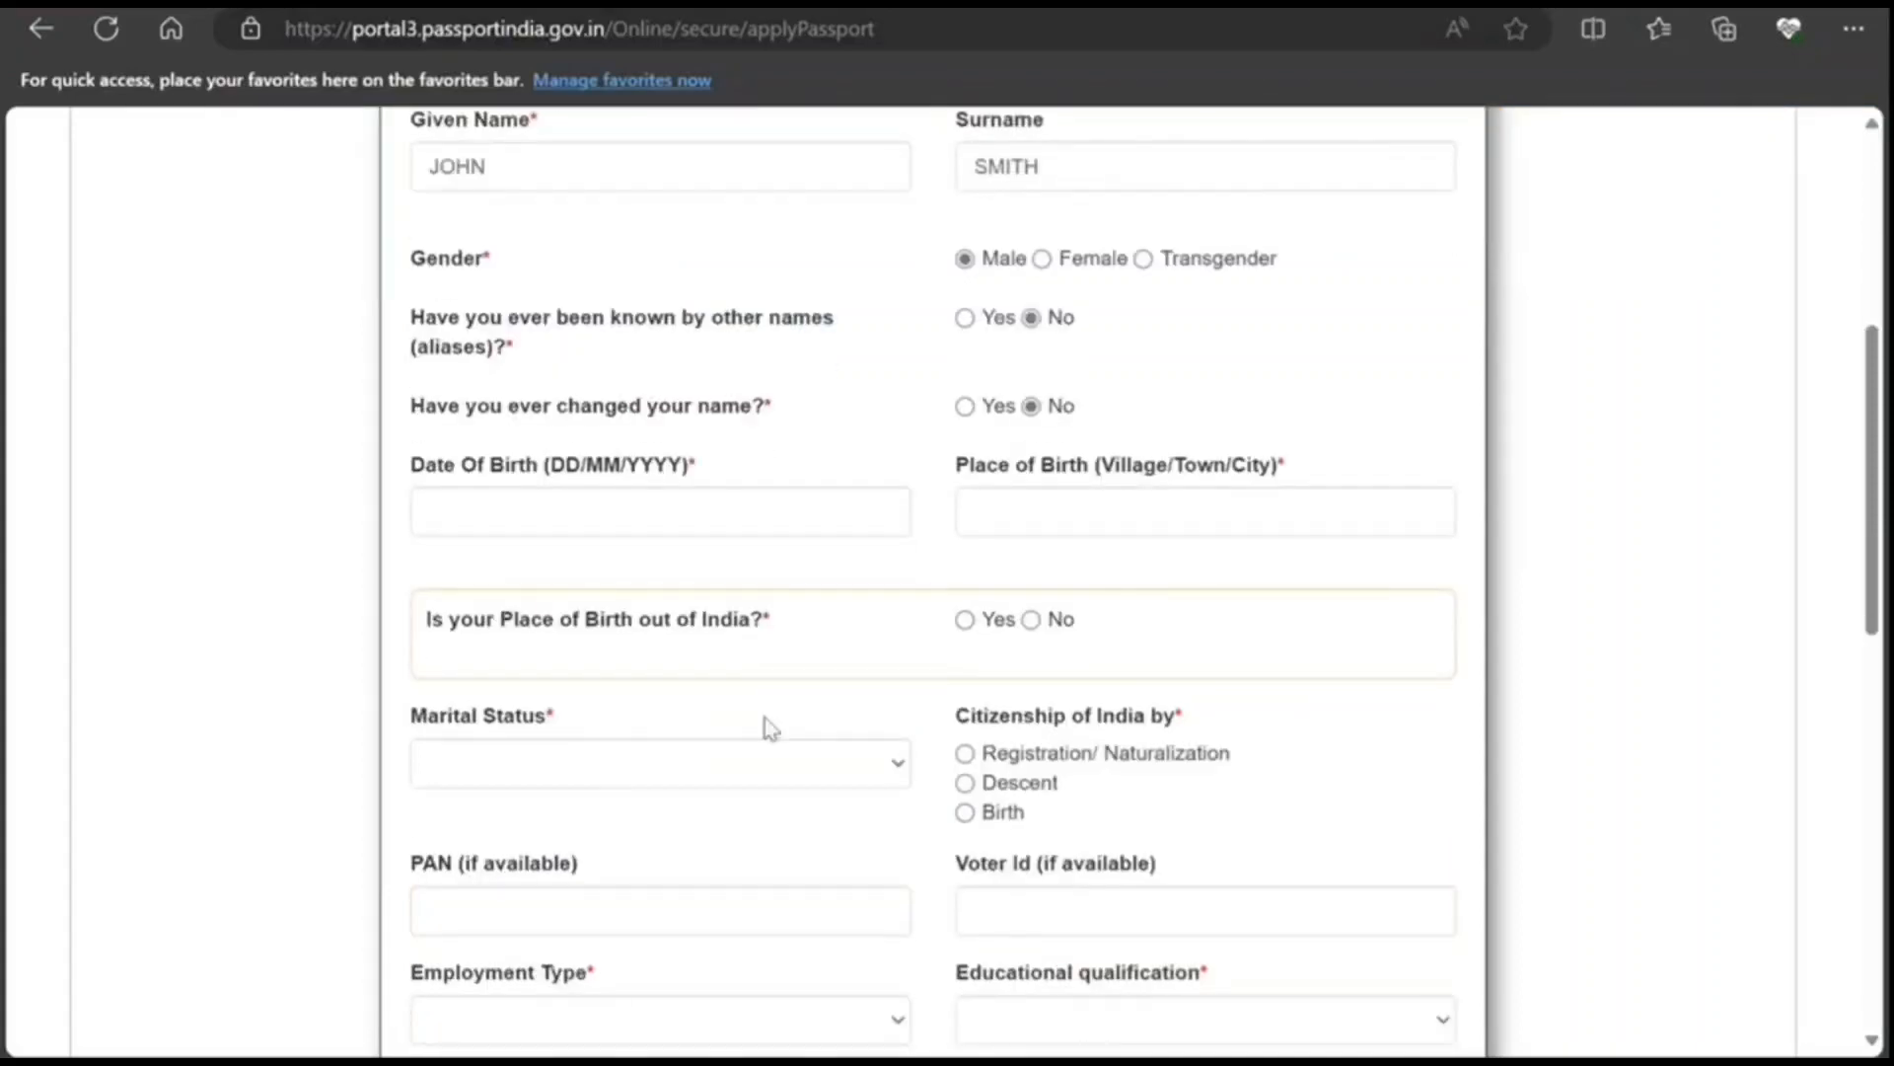
click(1030, 621)
scroll(743, 683, down, 3)
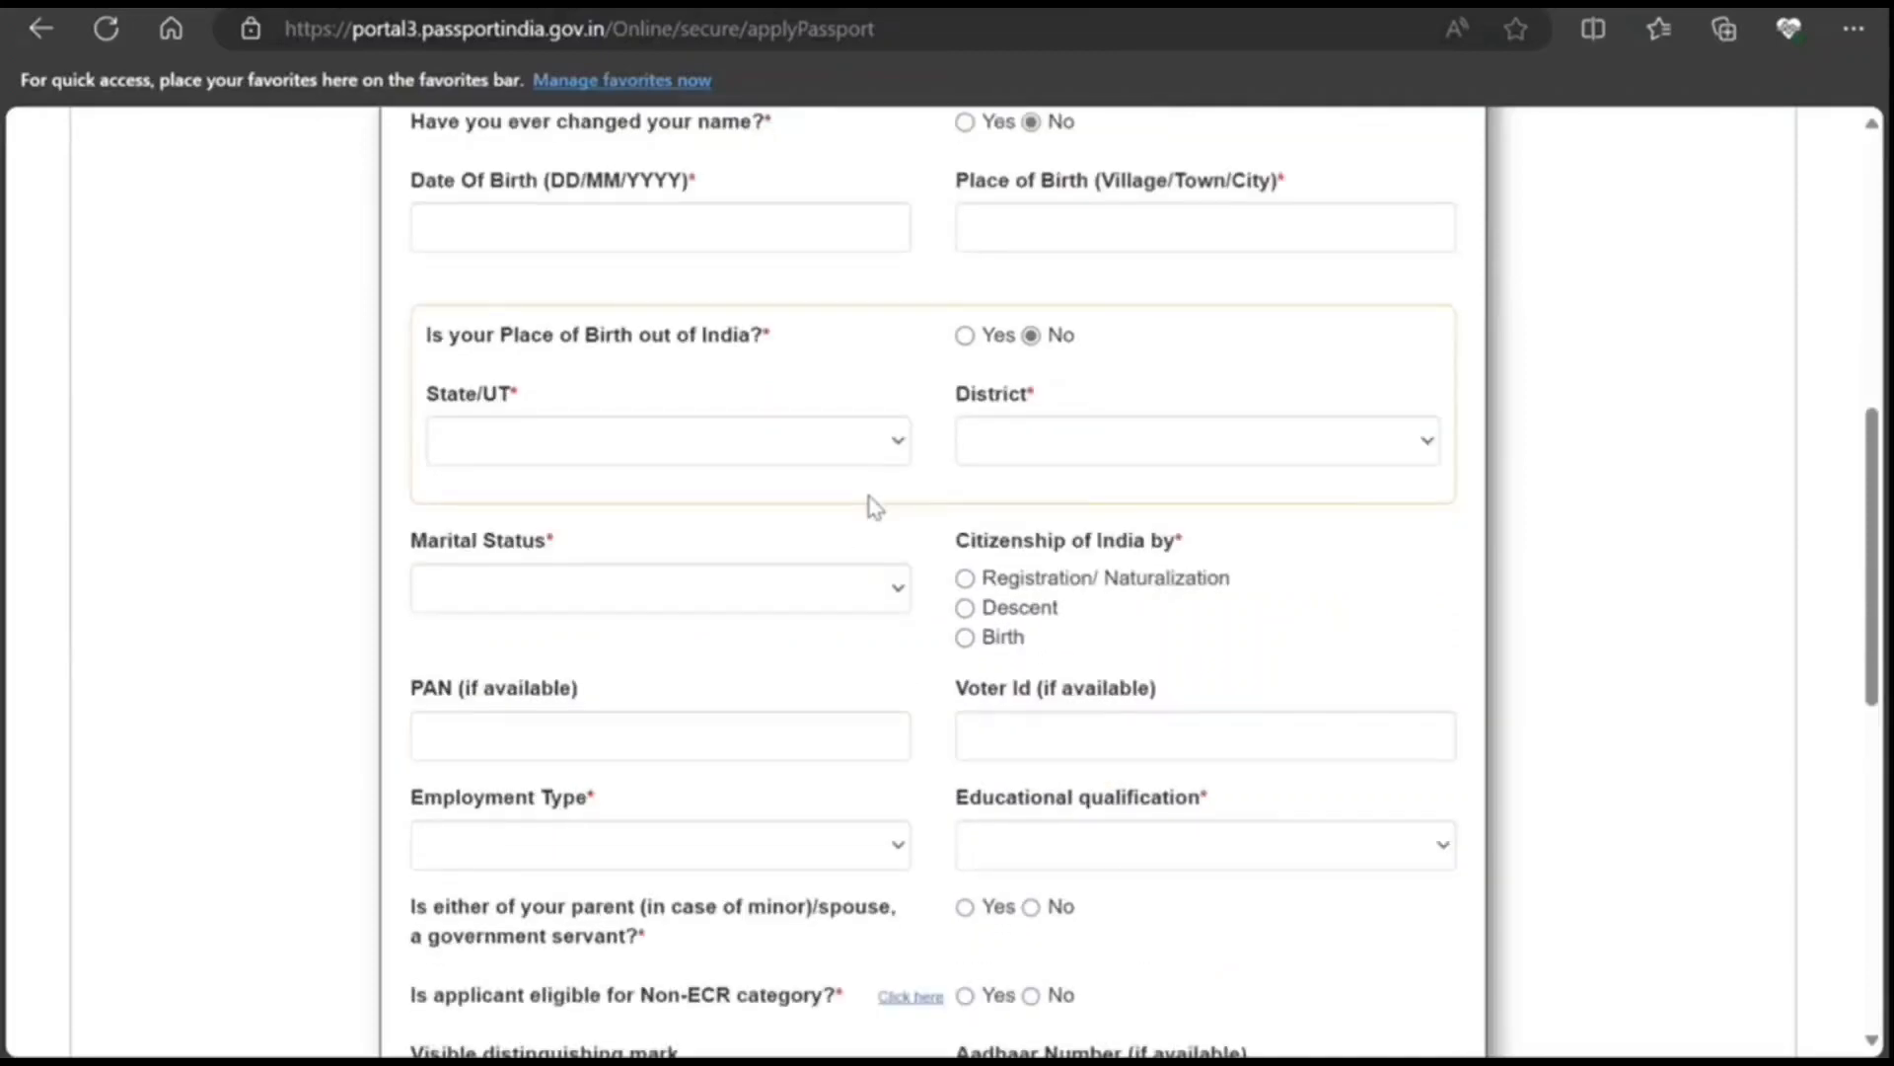
scroll(874, 507, down, 2)
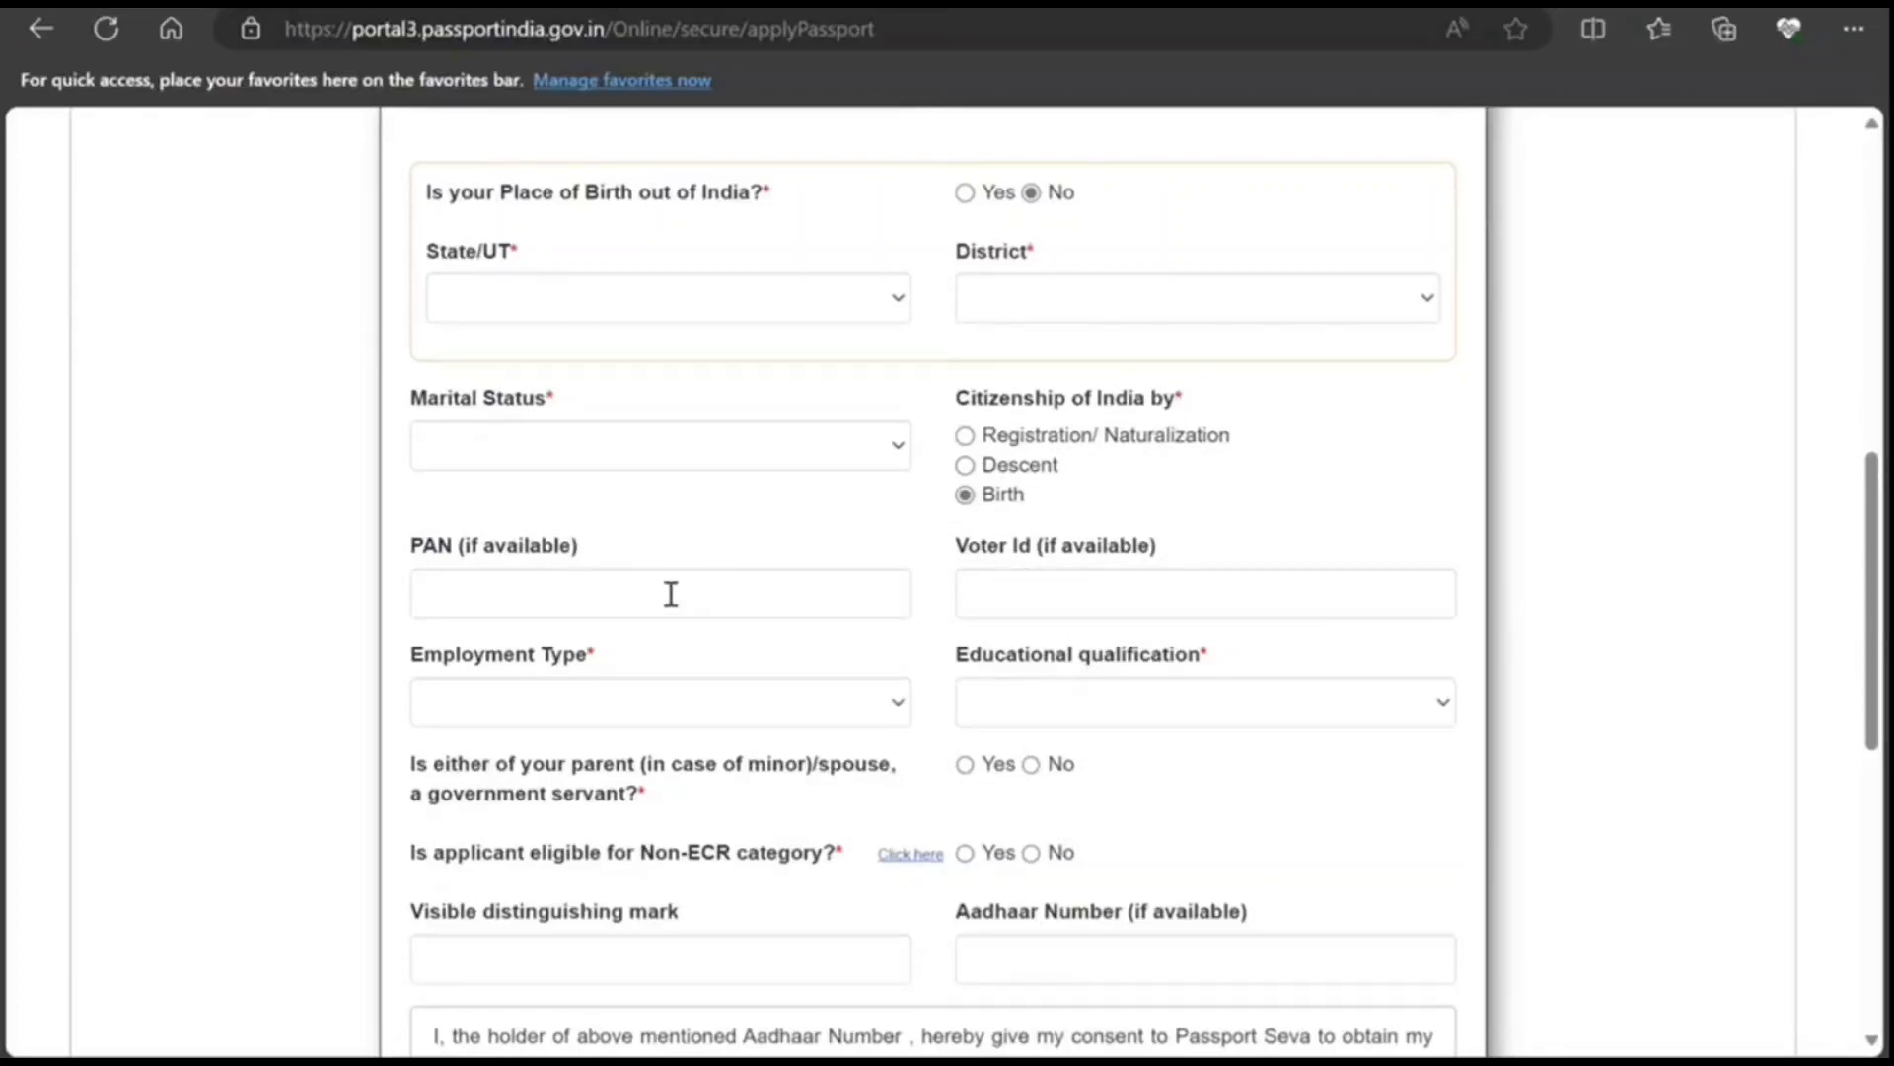
scroll(681, 602, down, 3)
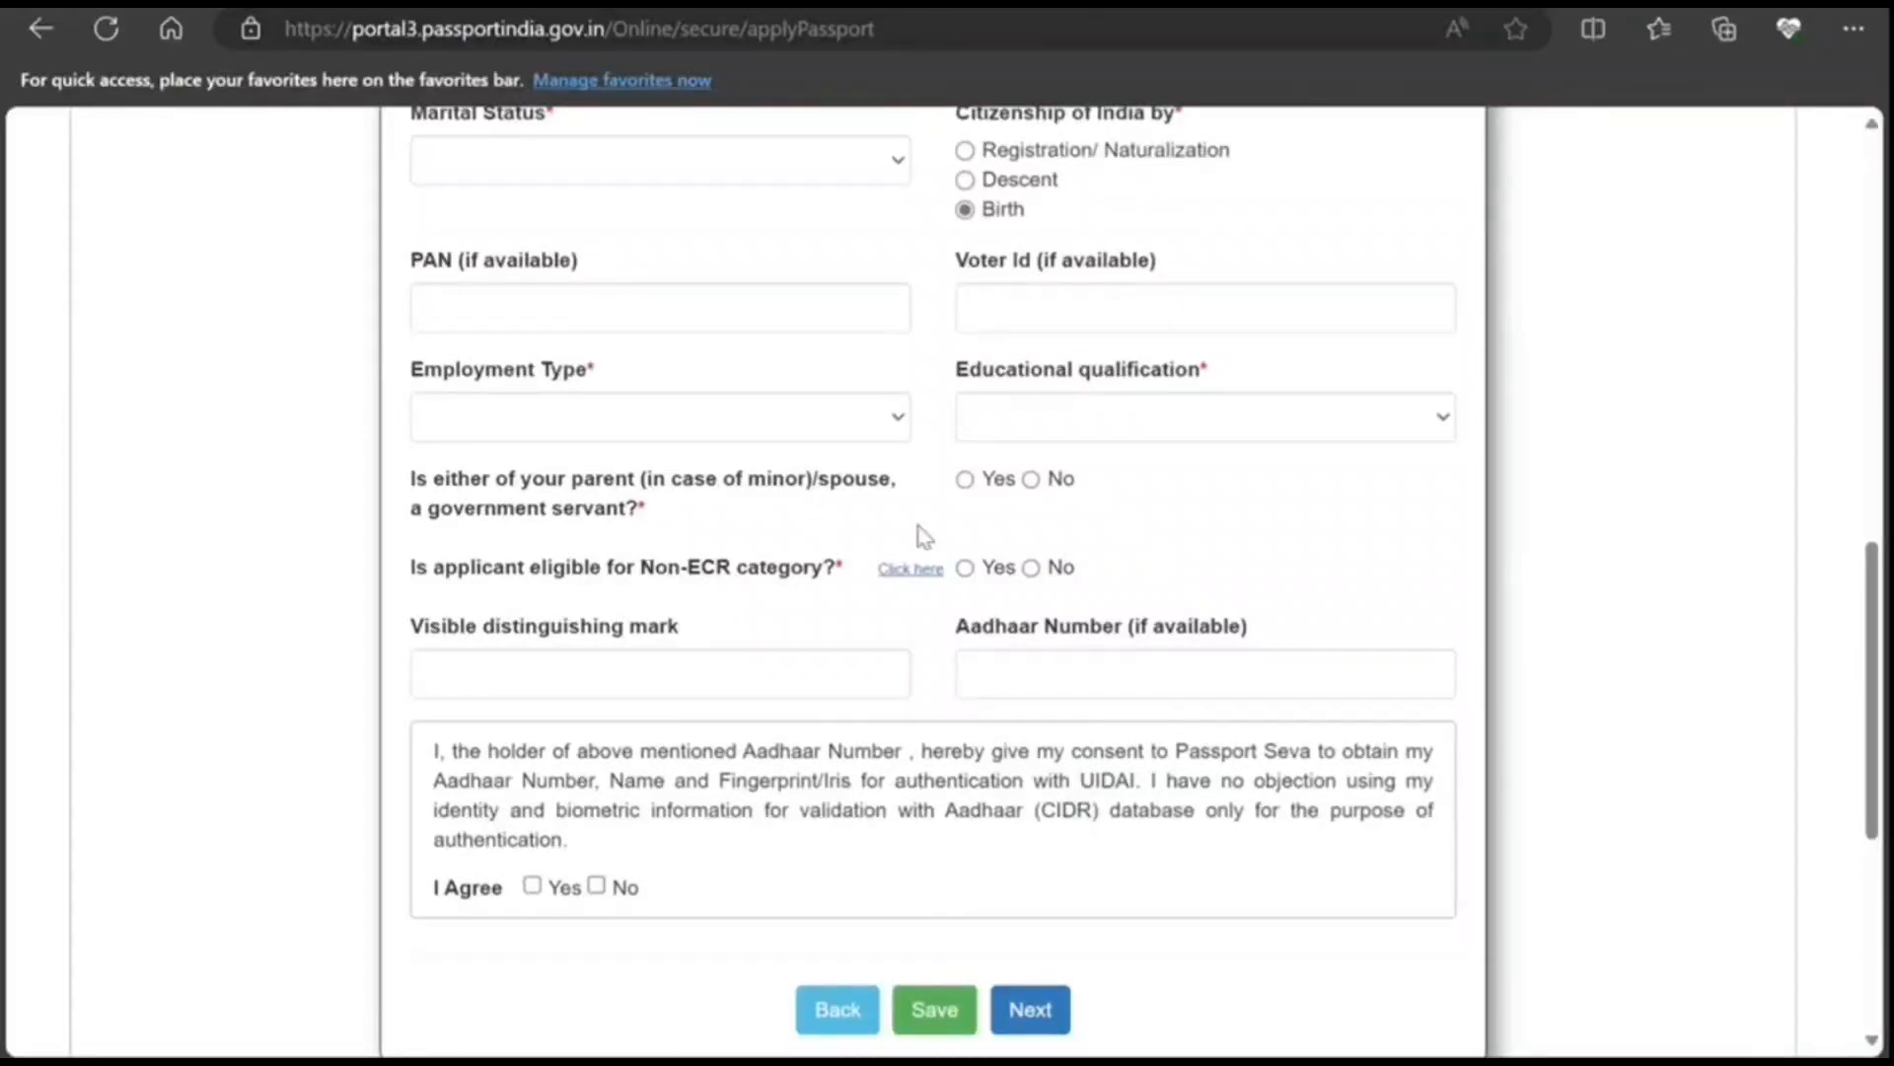
click(1030, 479)
click(966, 569)
Step: Enter the date of birth 10/10/1999
scroll(637, 752, down, 3)
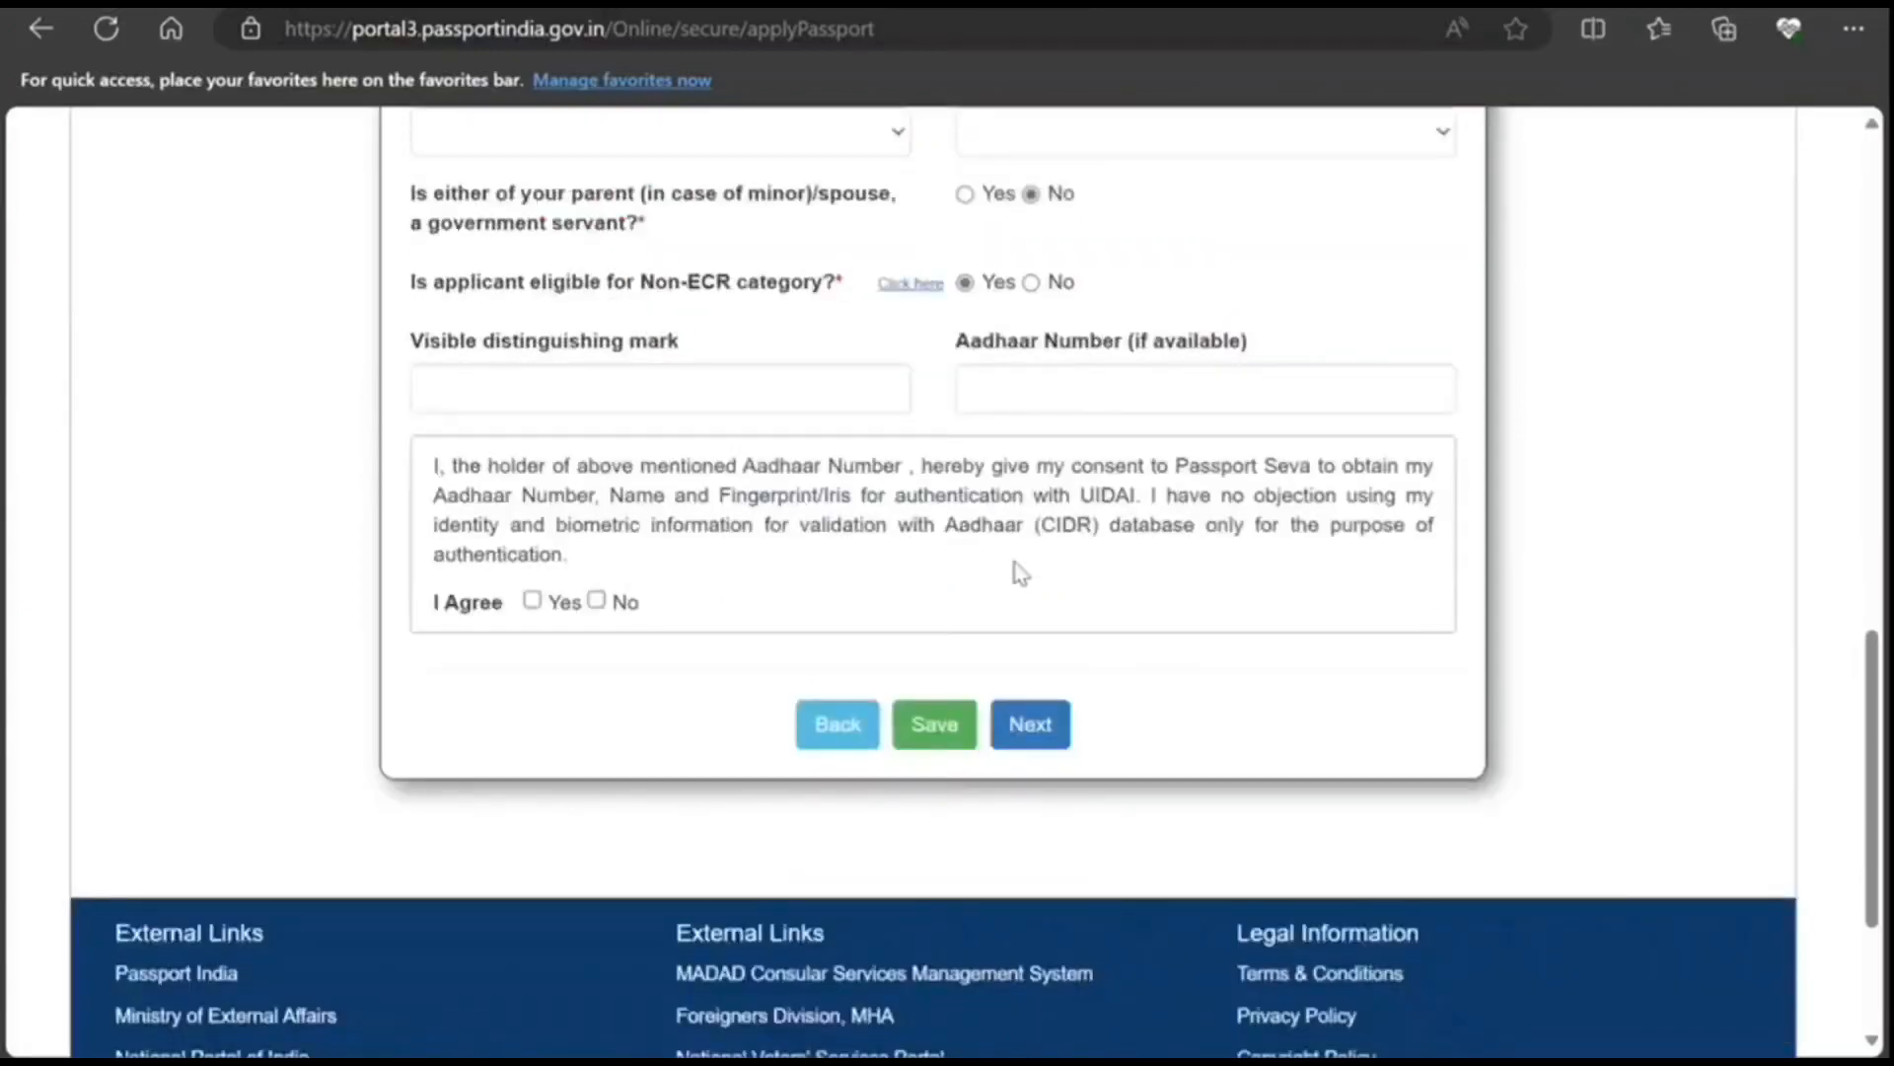
drag(1062, 495, 1431, 525)
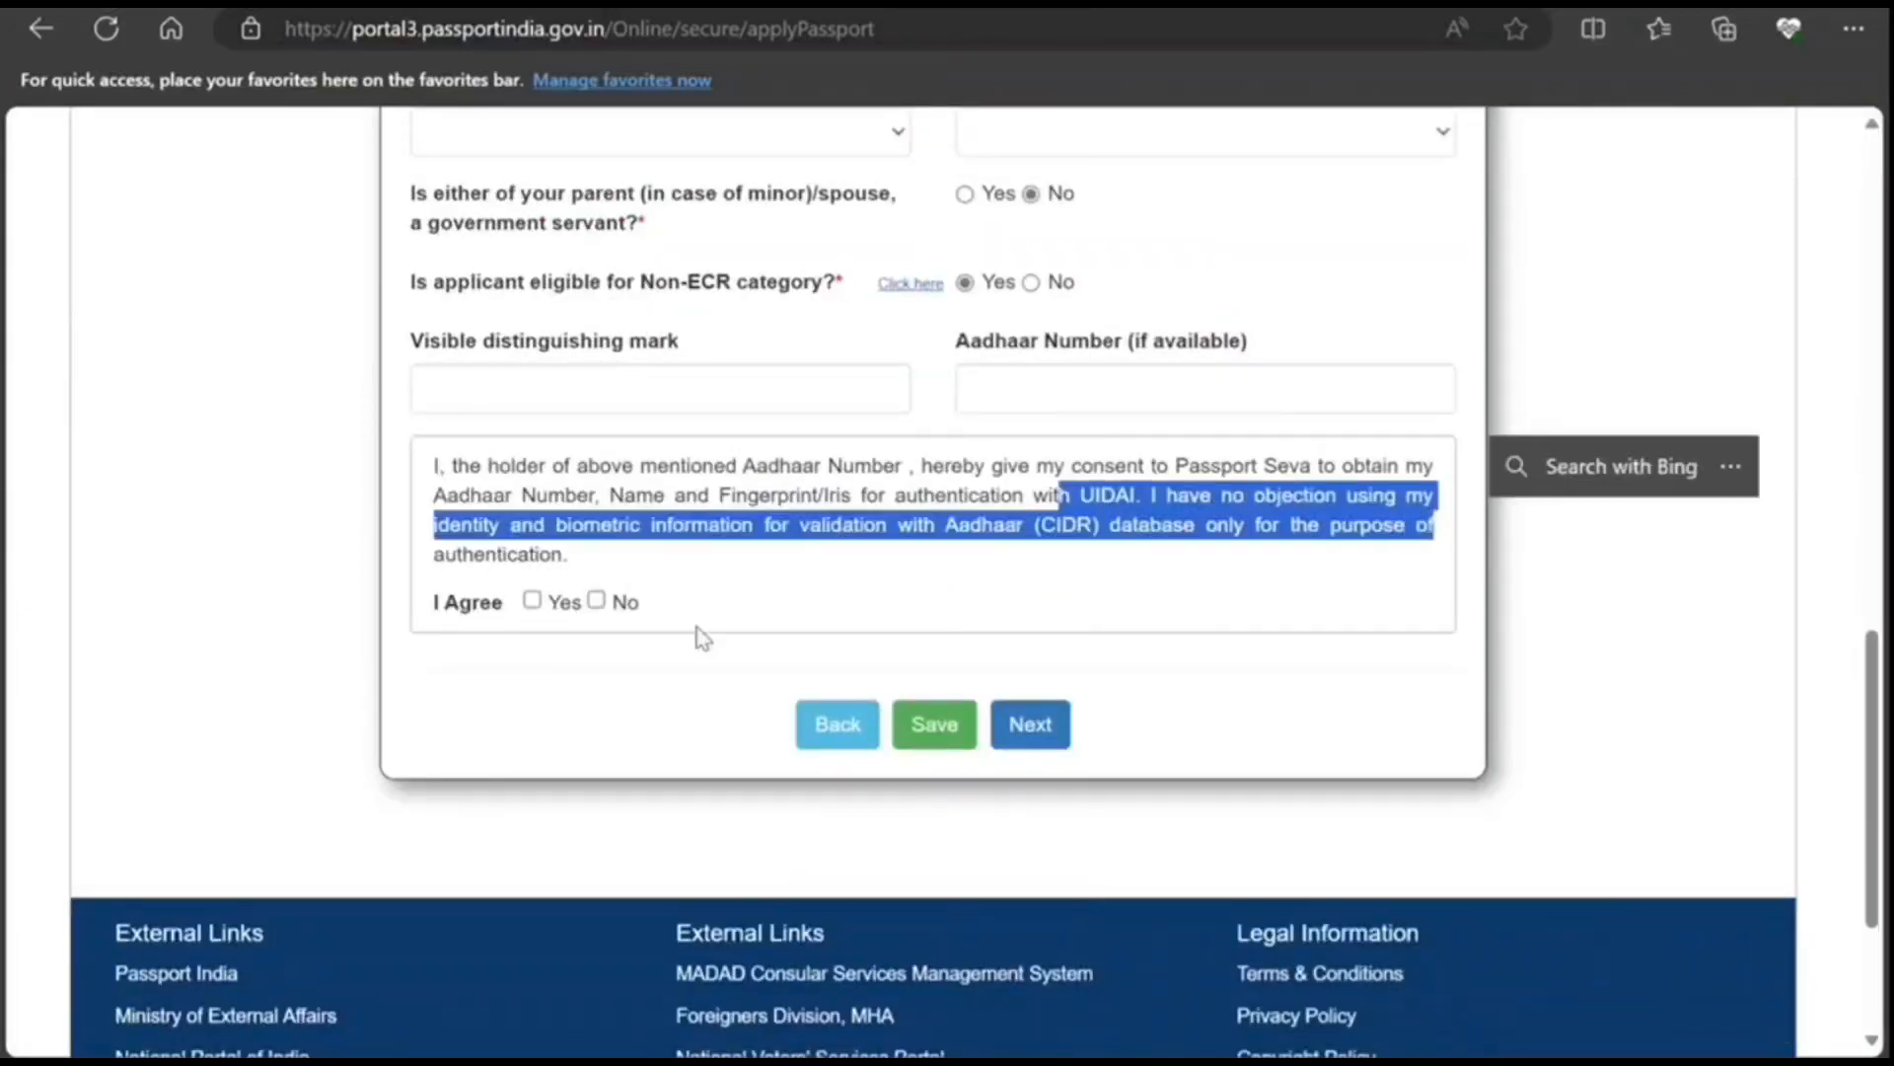
scroll(671, 725, up, 20)
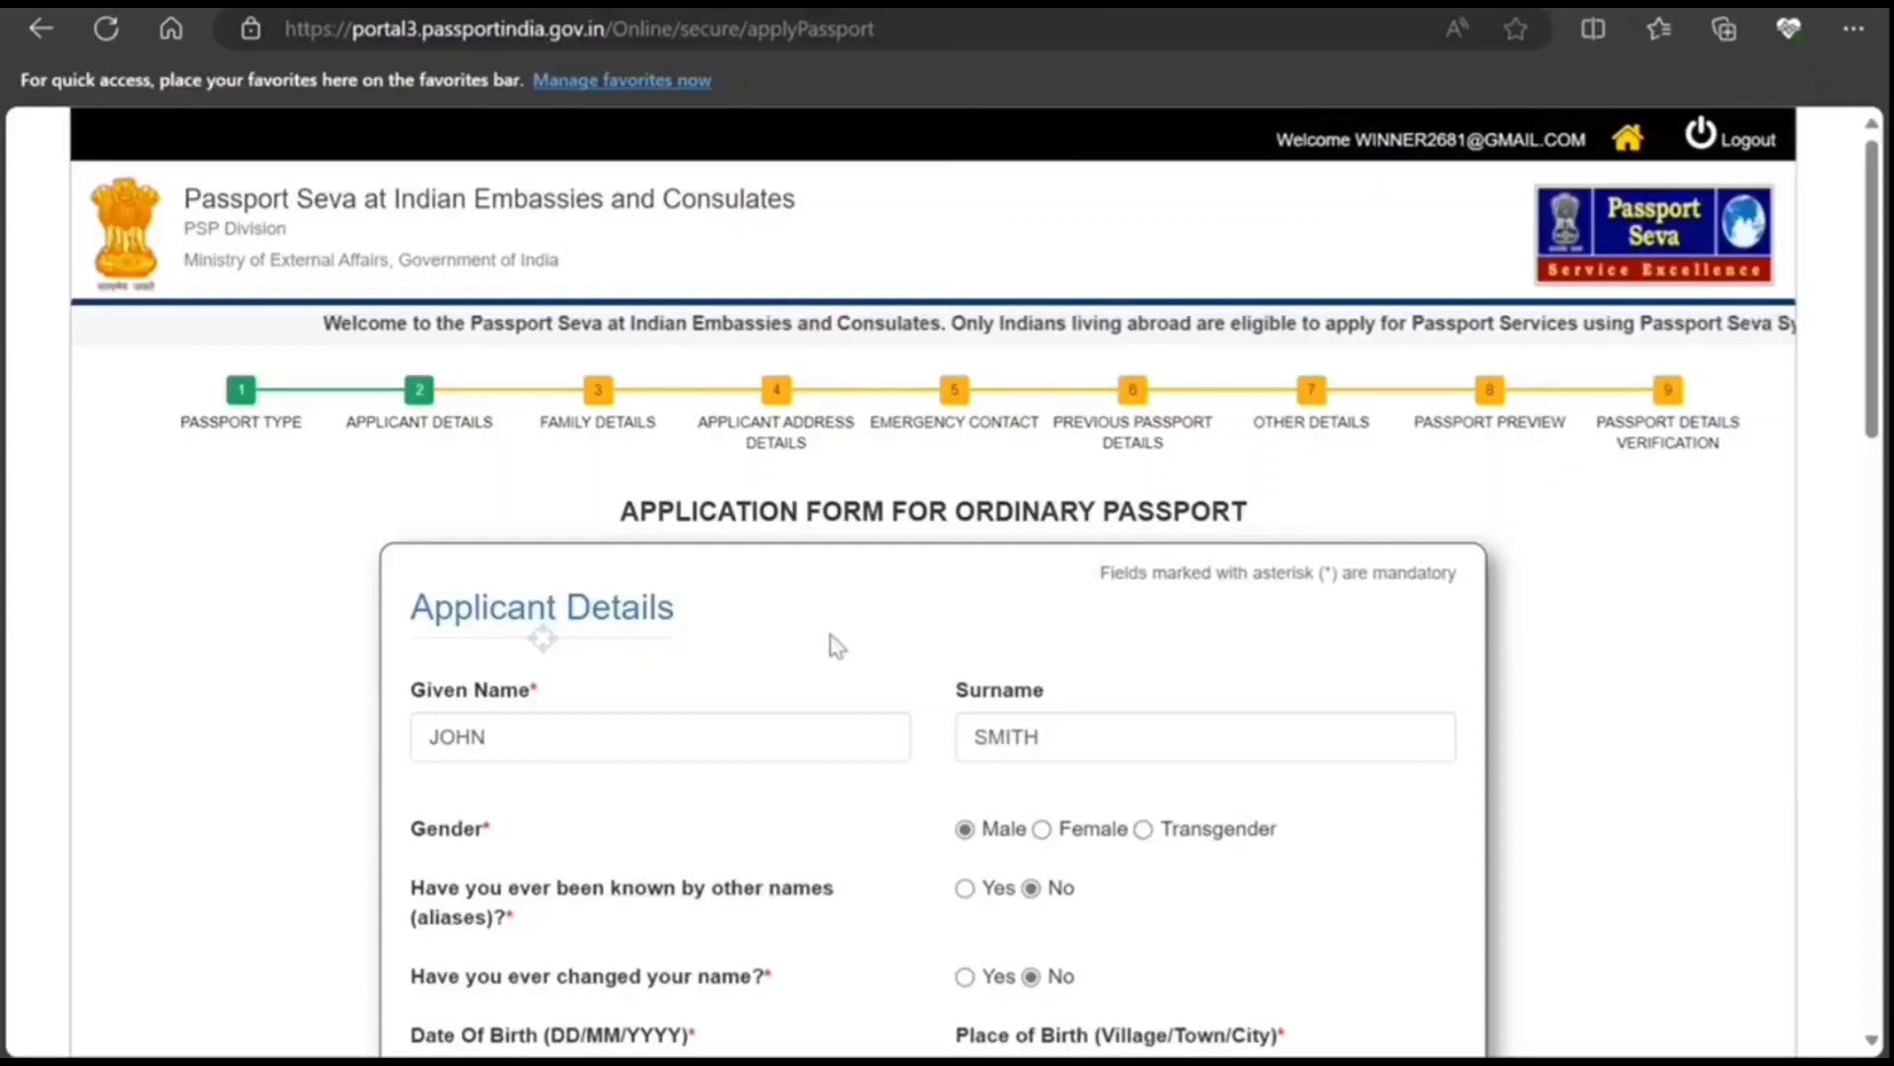
scroll(828, 649, down, 5)
click(669, 510)
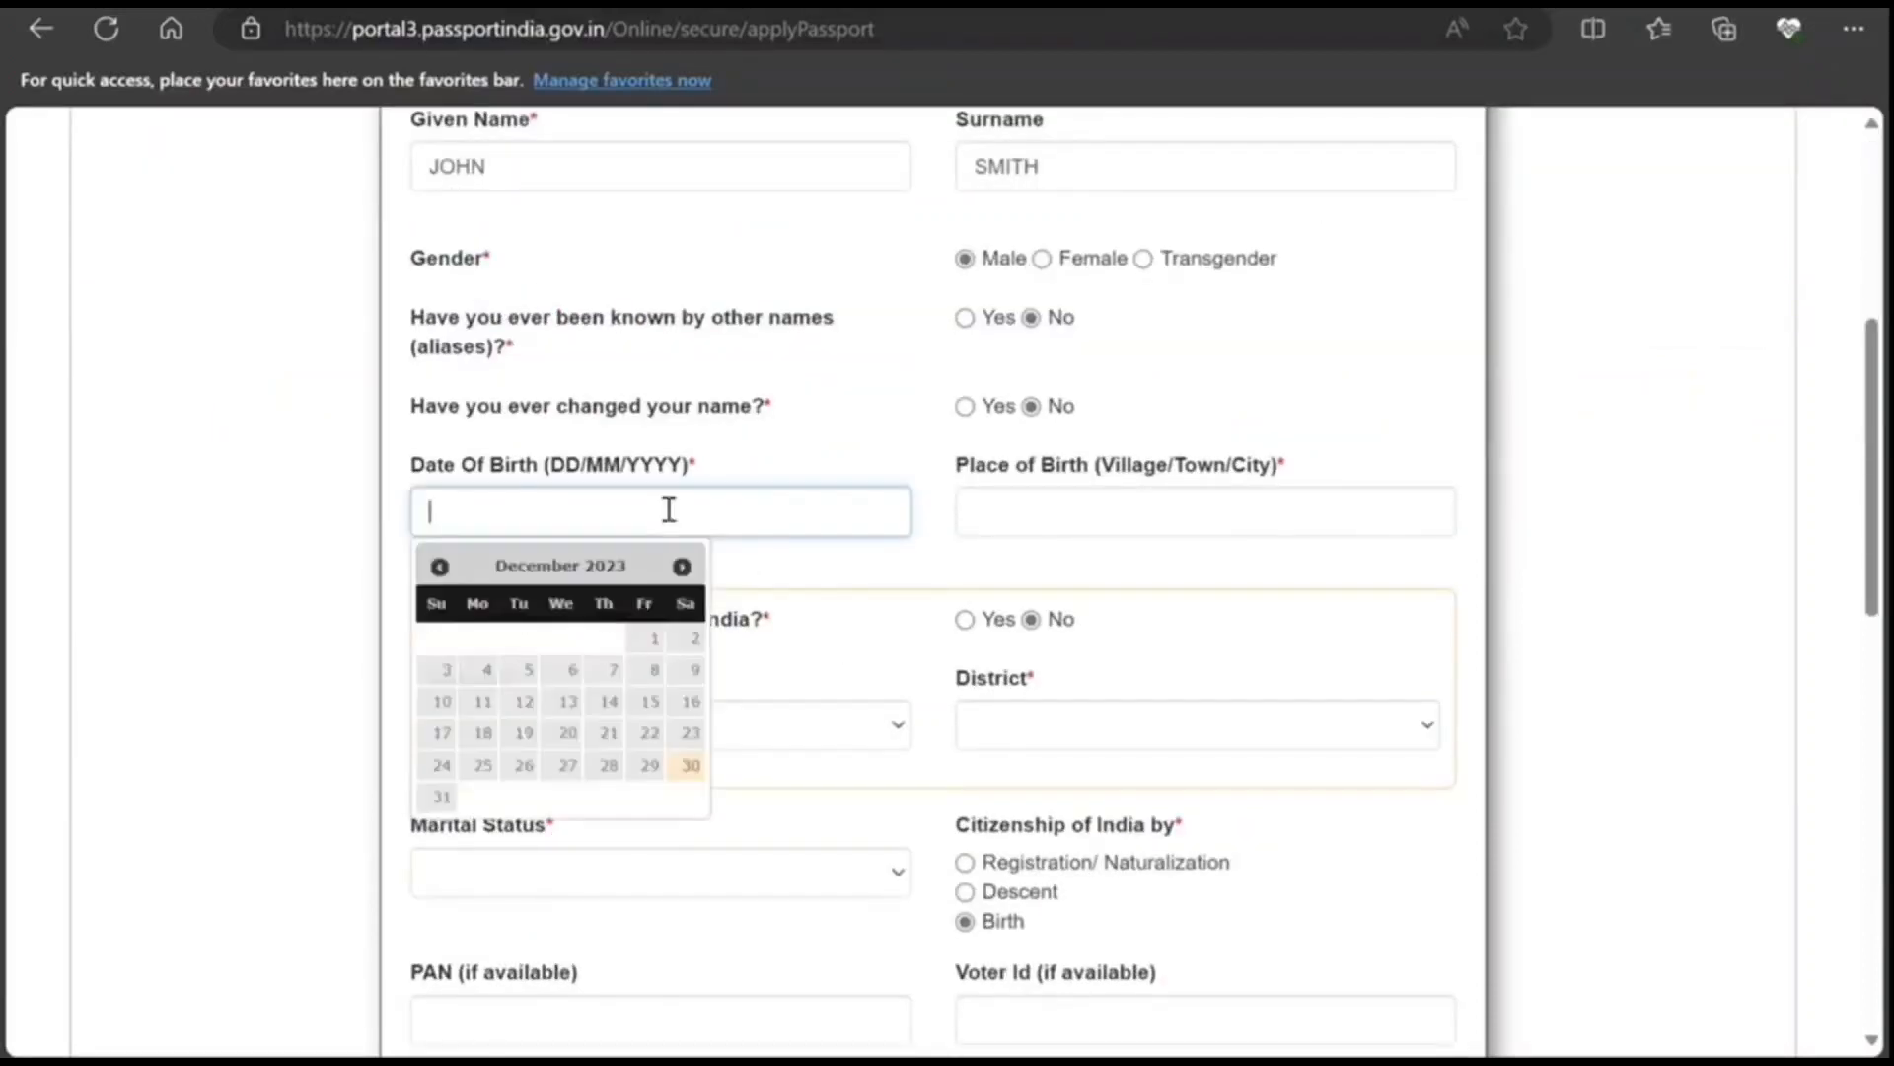
text(10/1)
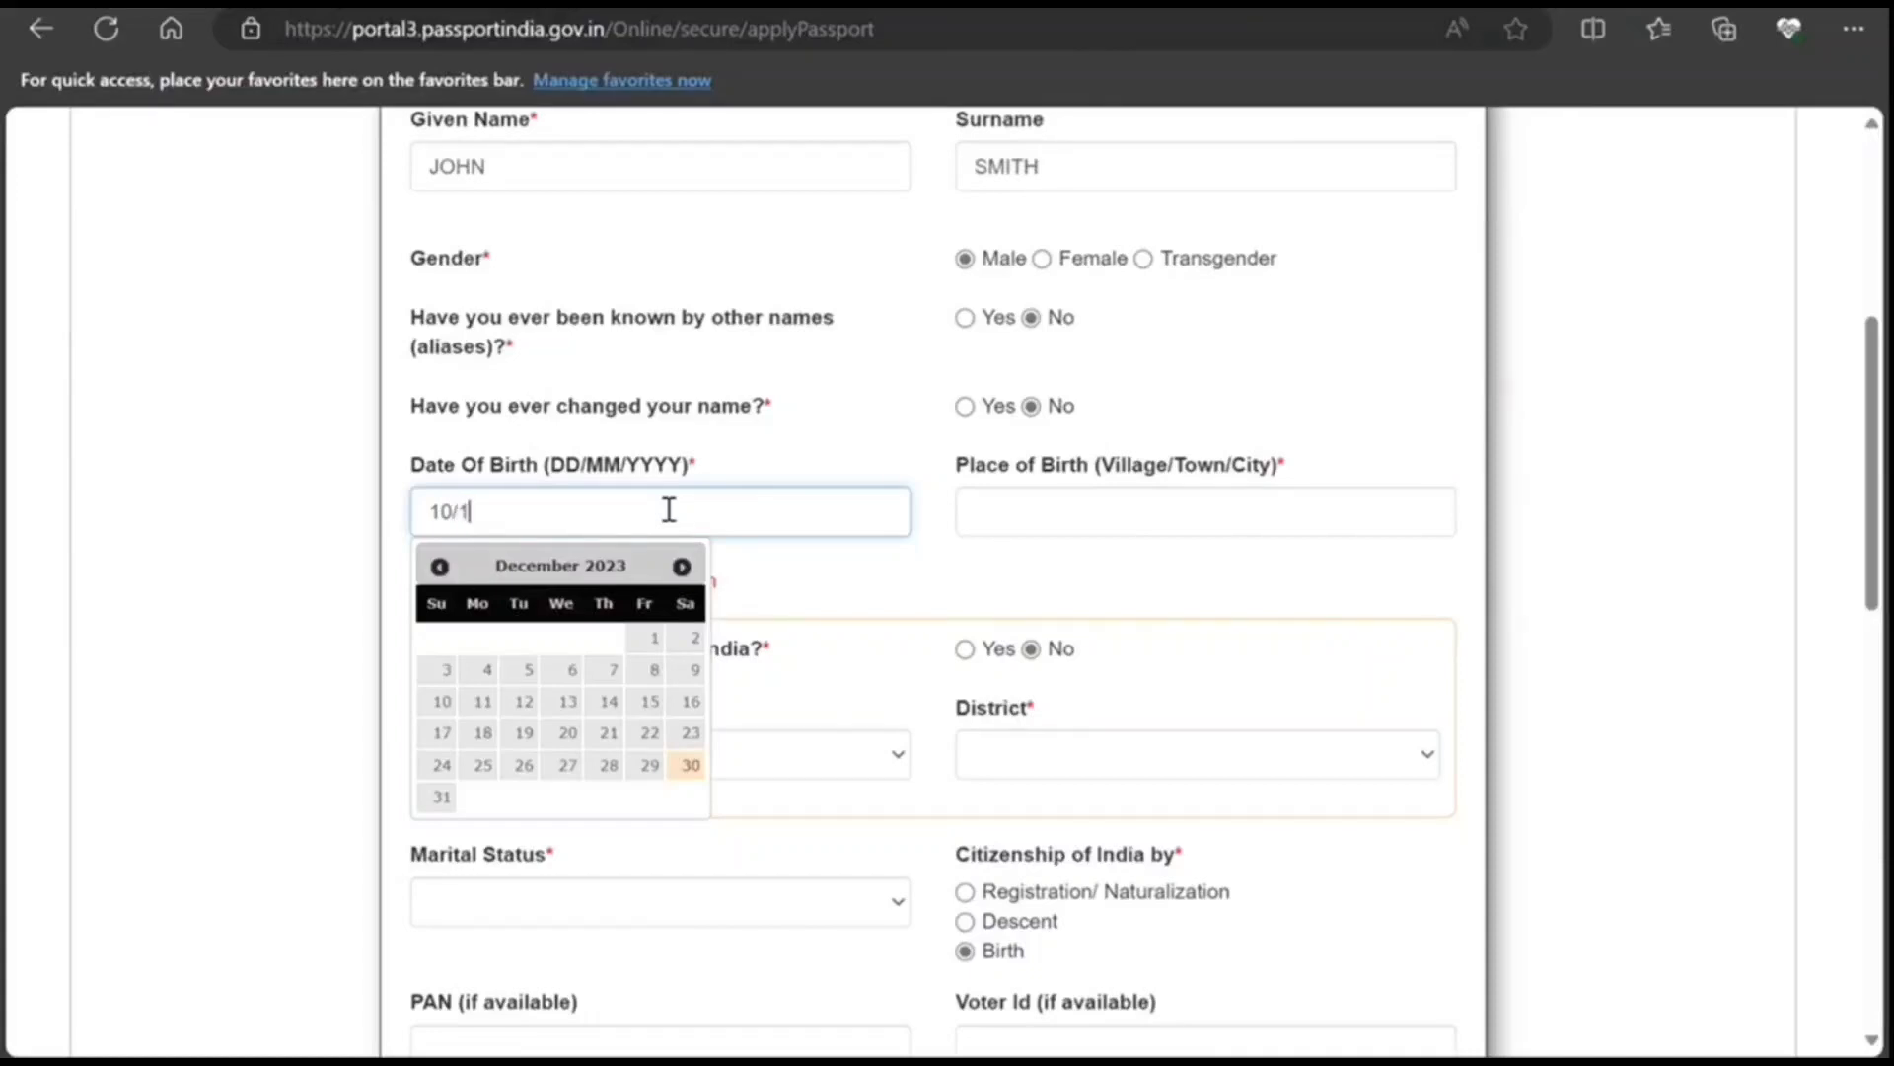
text(0/1999)
key(Tab)
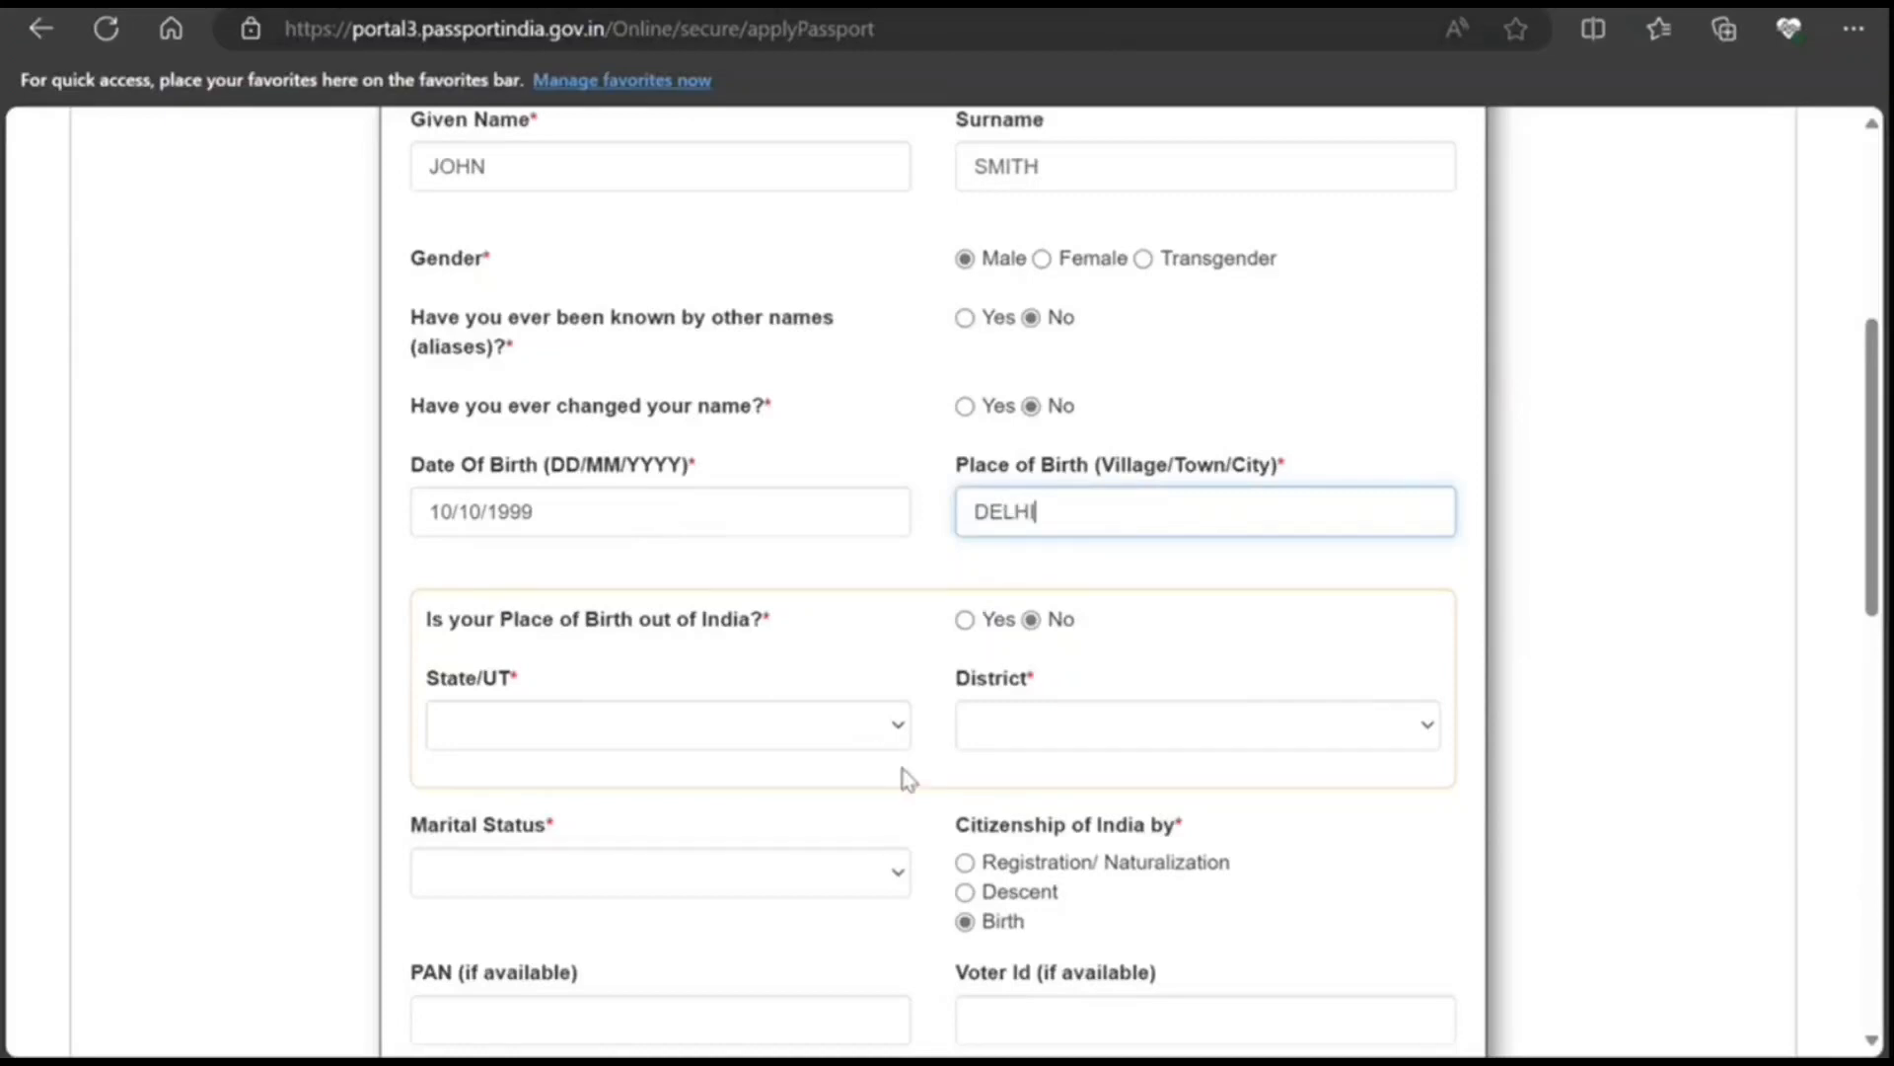
Step: Set birthplace Delhi / South West Delhi, marital status Single, employment Not Employed
click(859, 723)
click(743, 473)
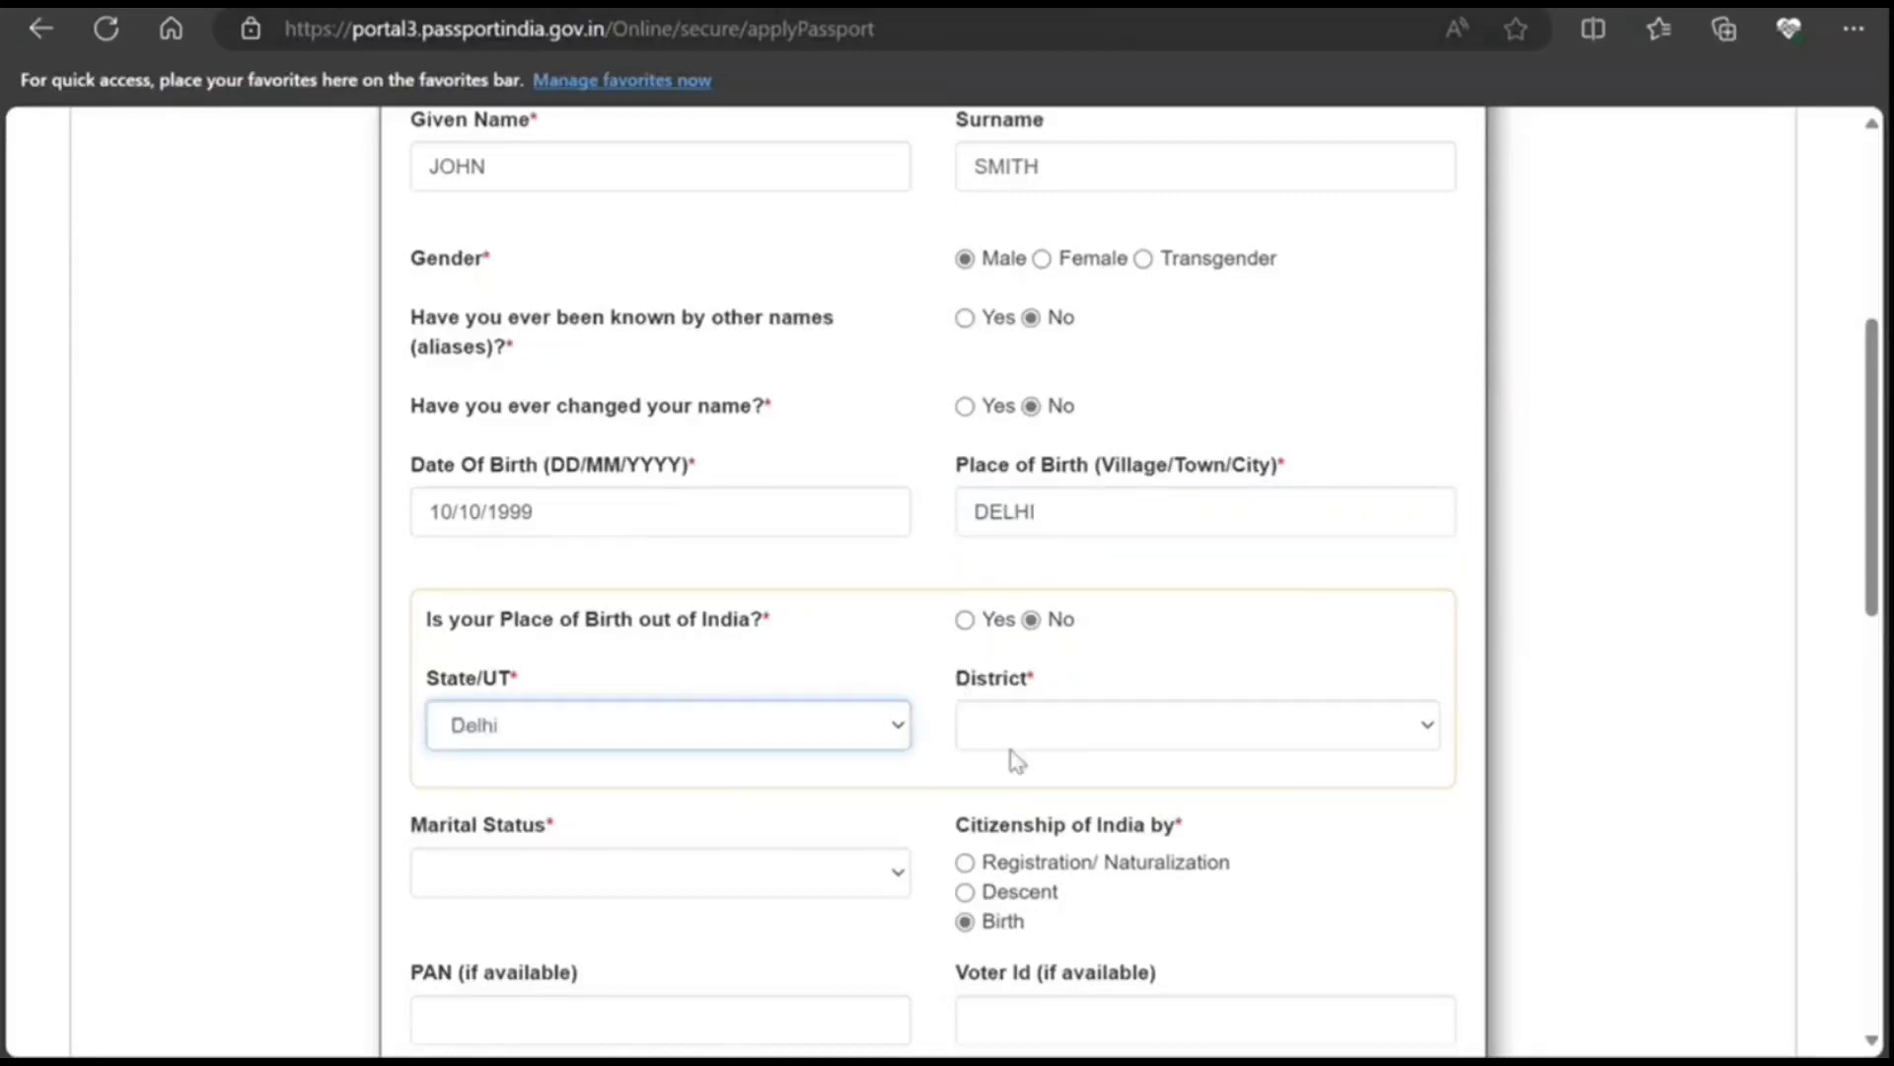
click(1011, 733)
click(997, 673)
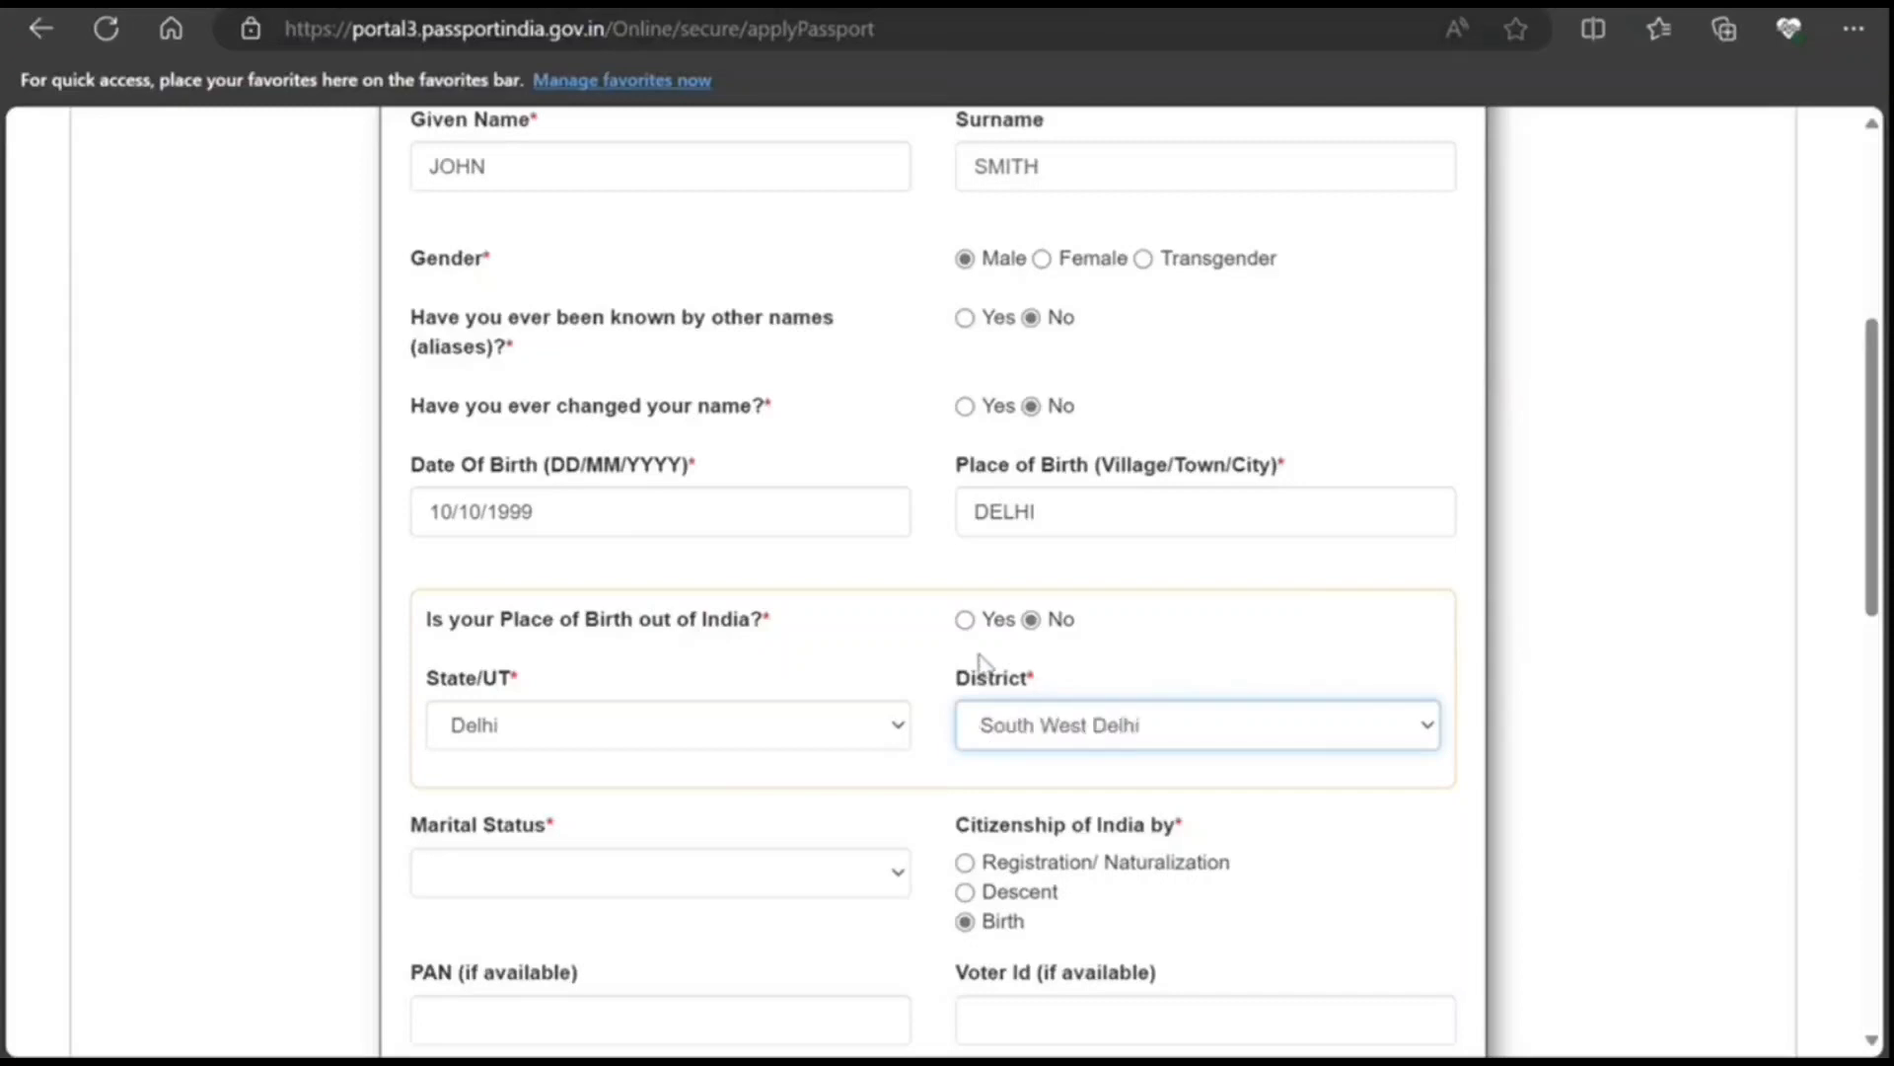
scroll(755, 691, down, 3)
click(760, 597)
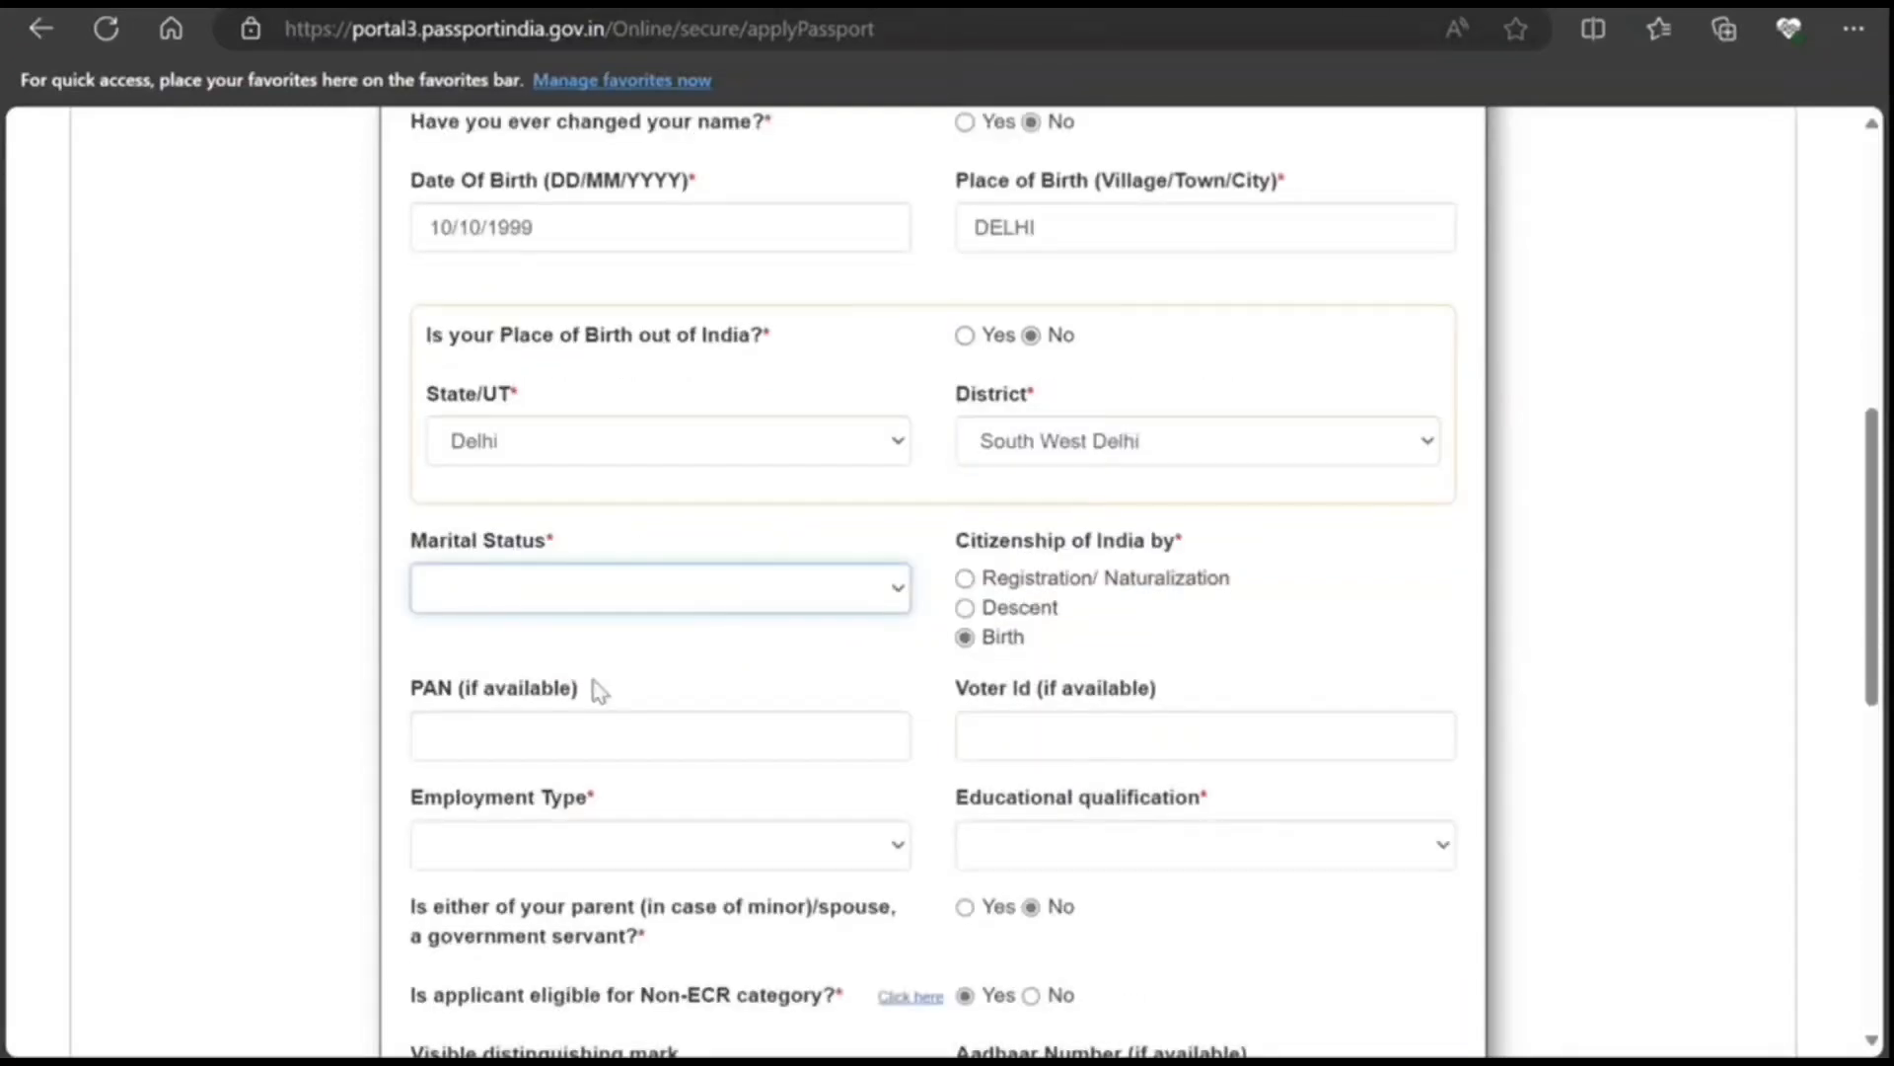
click(555, 776)
click(655, 846)
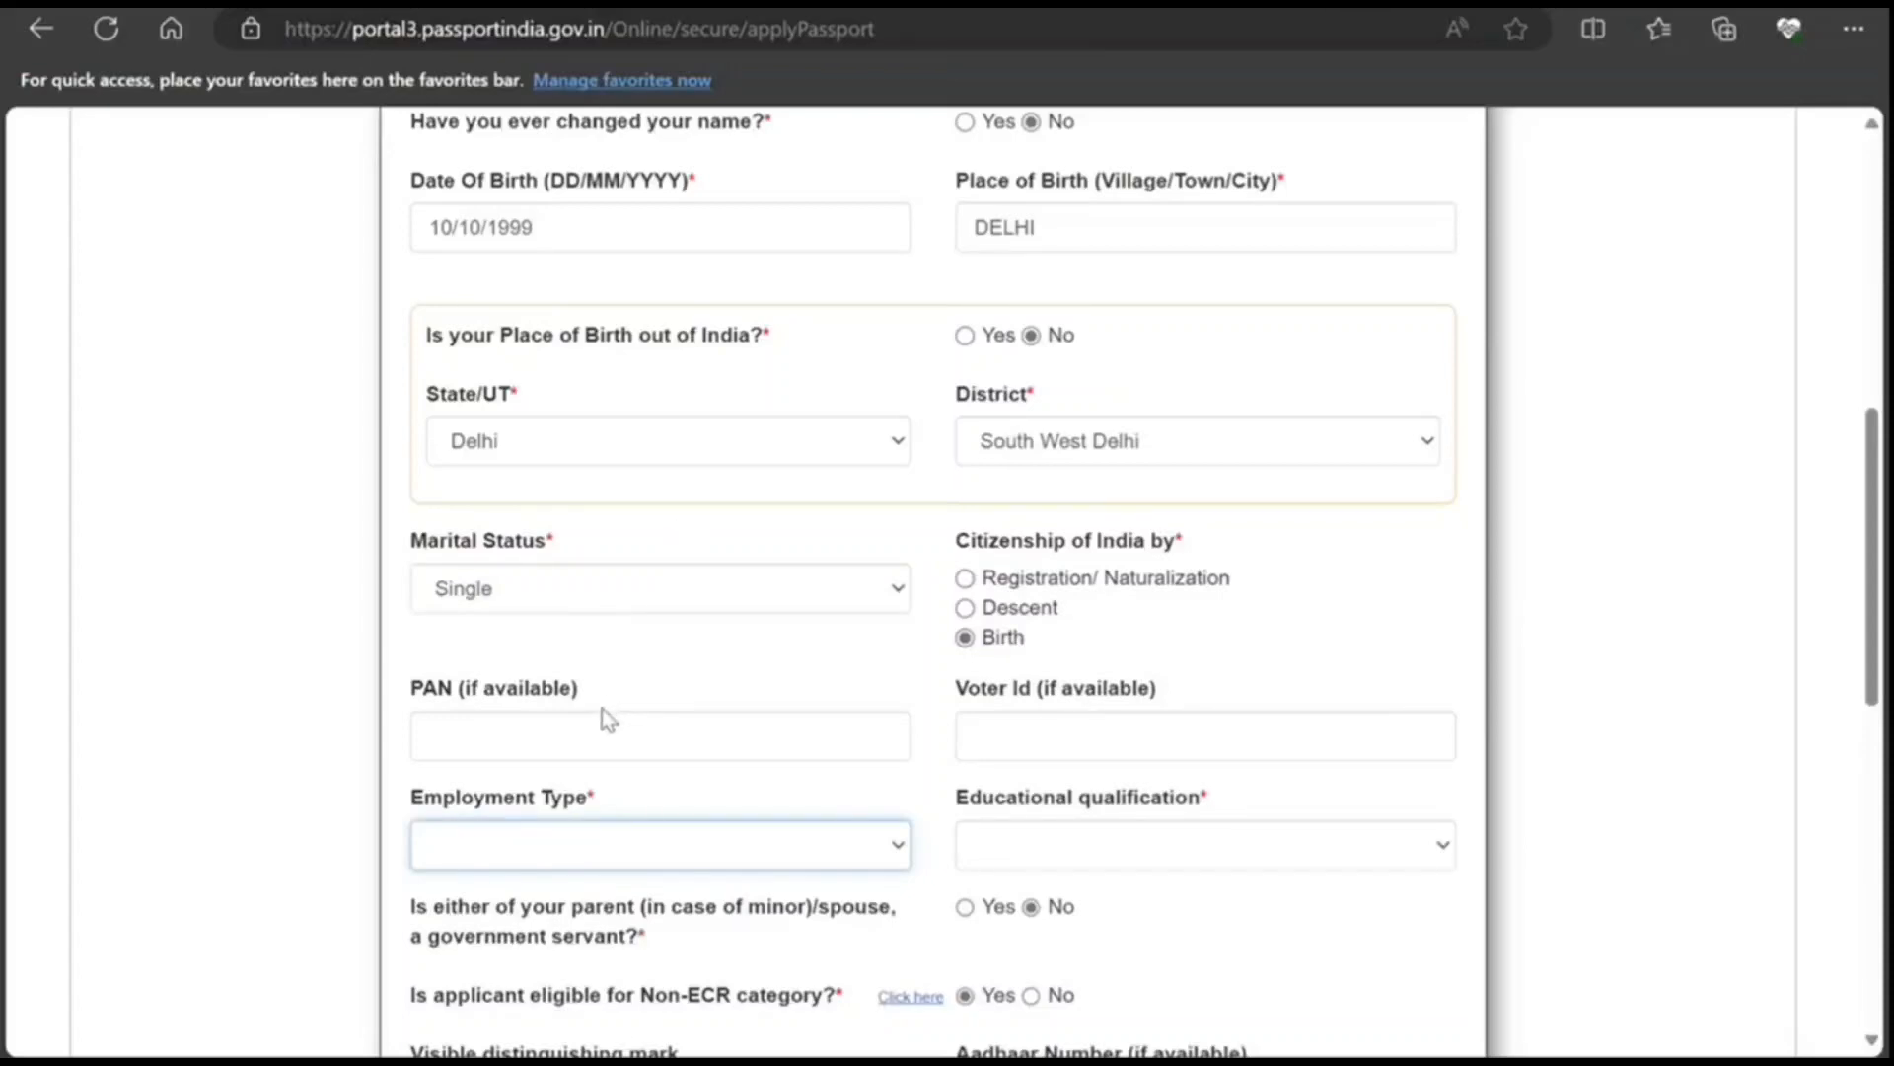
key(n)
Step: Choose Graduate And Above qualification and submit the Applicant Details
scroll(325, 730, down, 3)
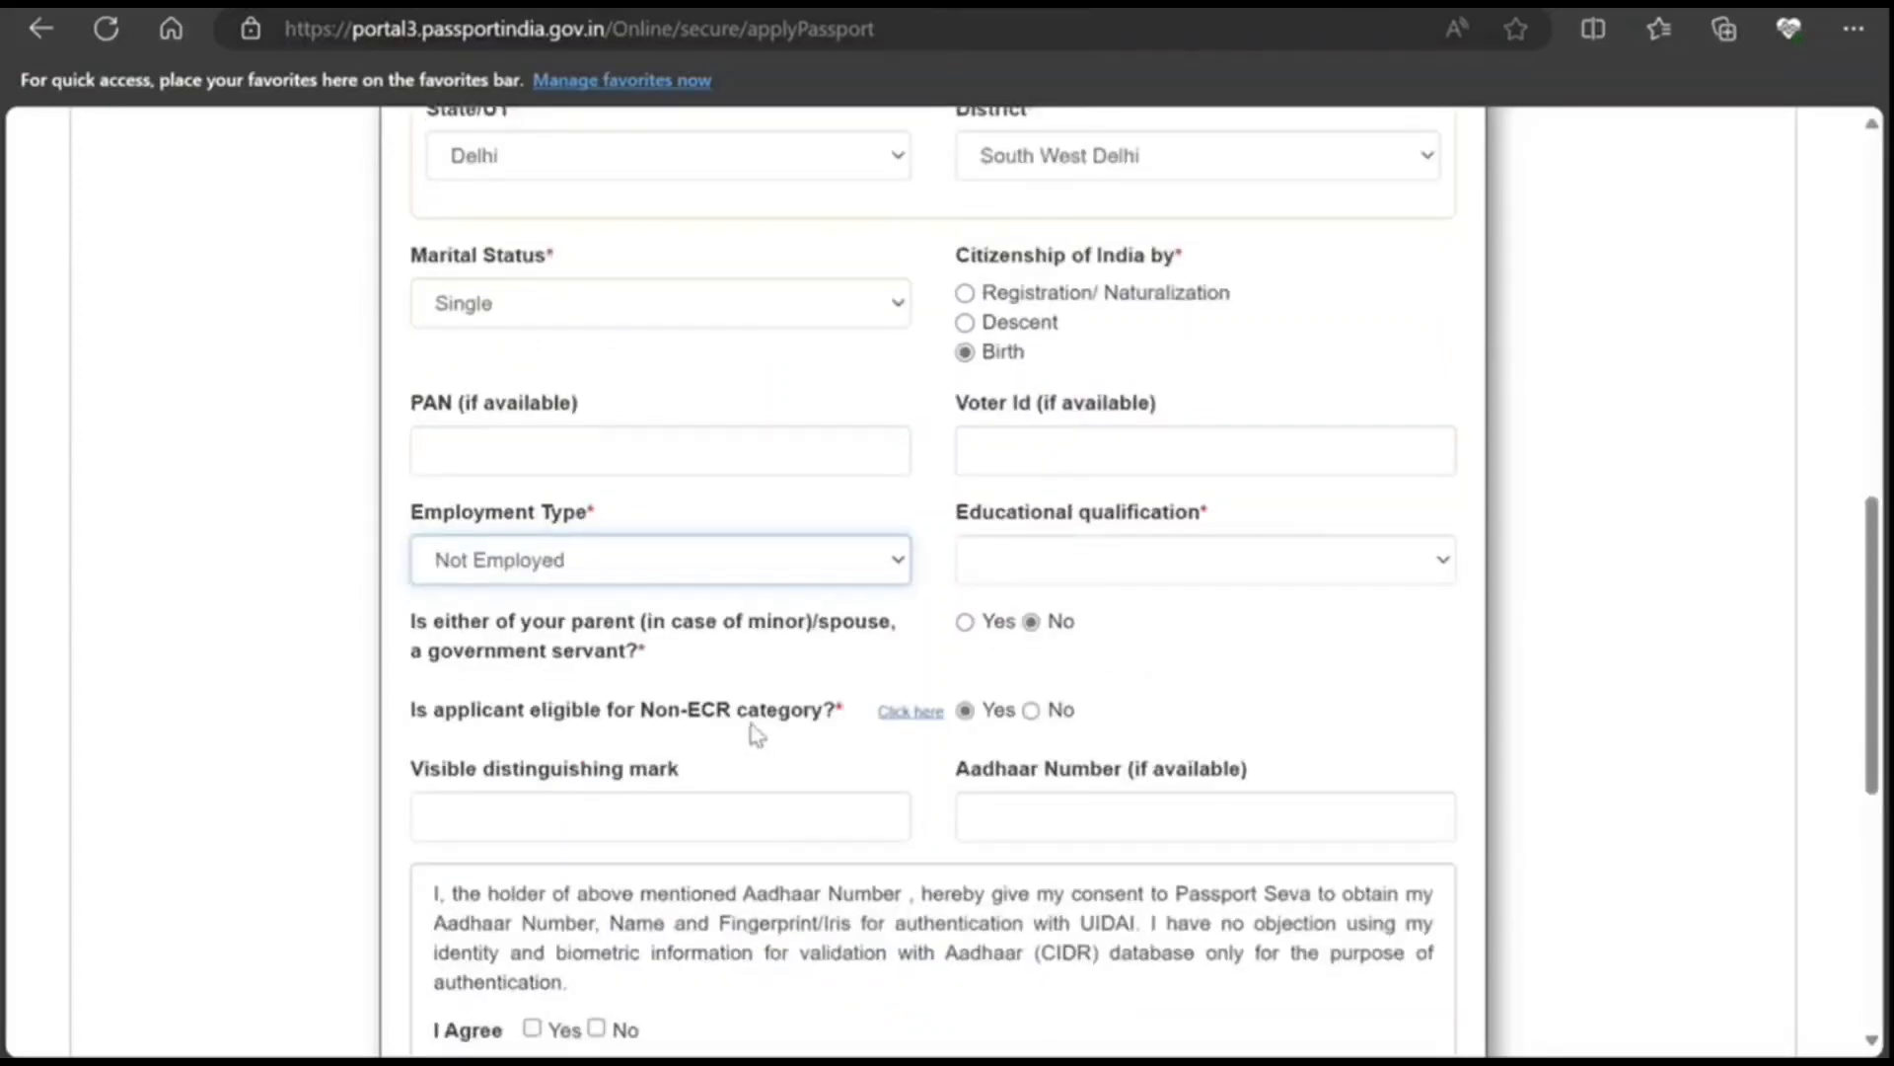
scroll(910, 719, down, 5)
click(1027, 731)
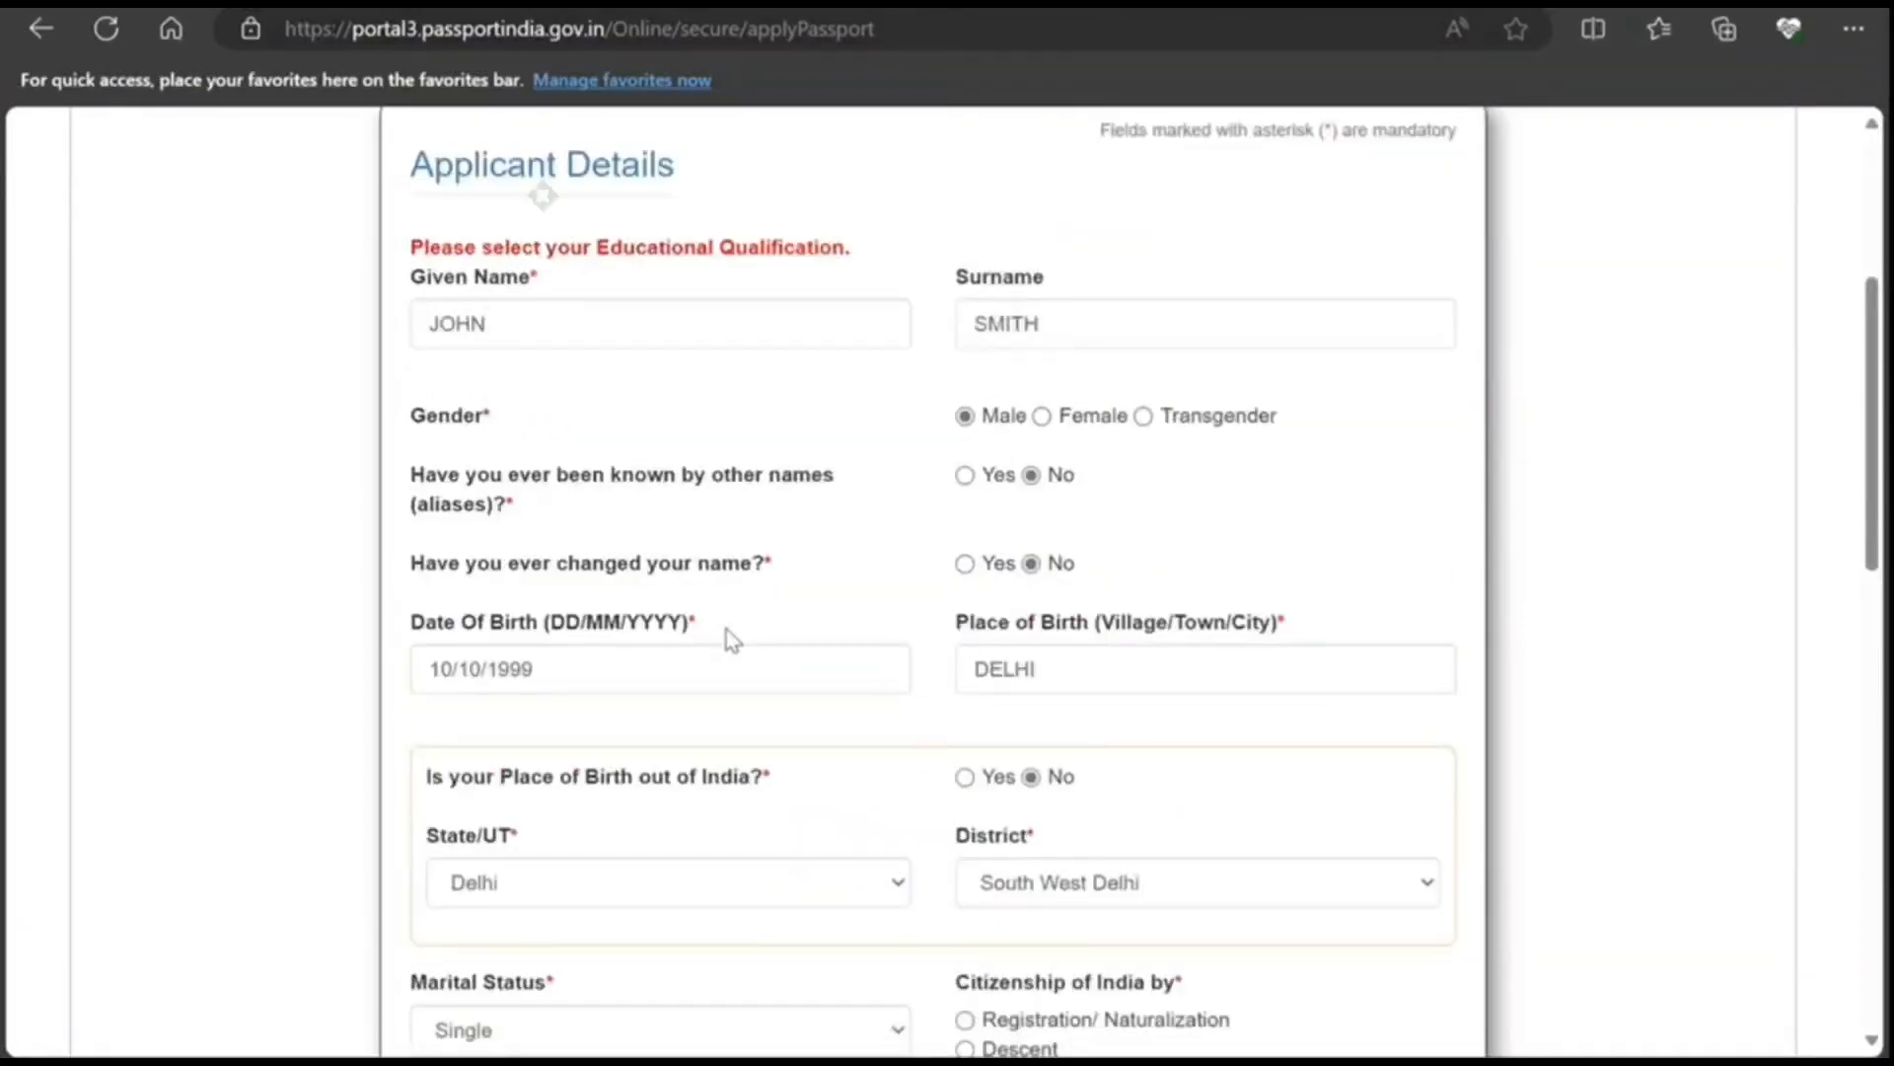
scroll(725, 631, down, 7)
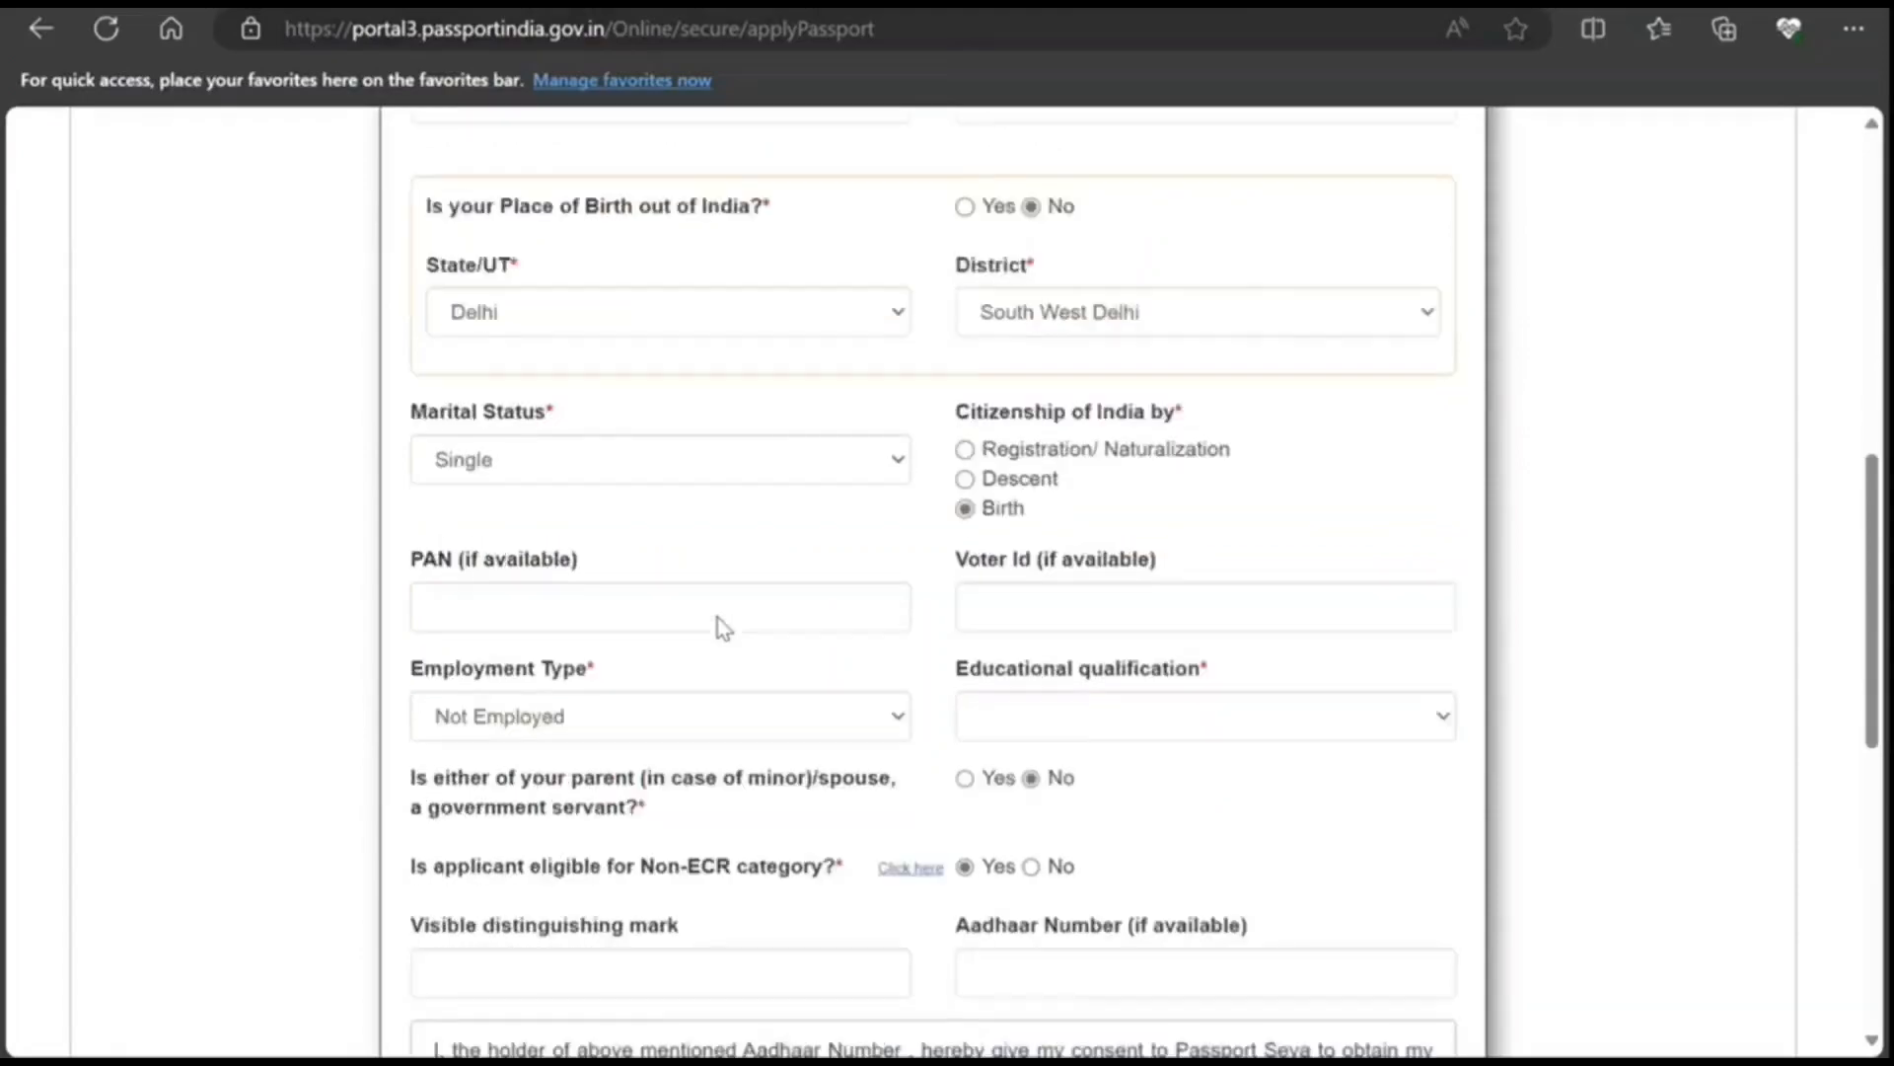
scroll(718, 619, up, 3)
scroll(720, 624, down, 4)
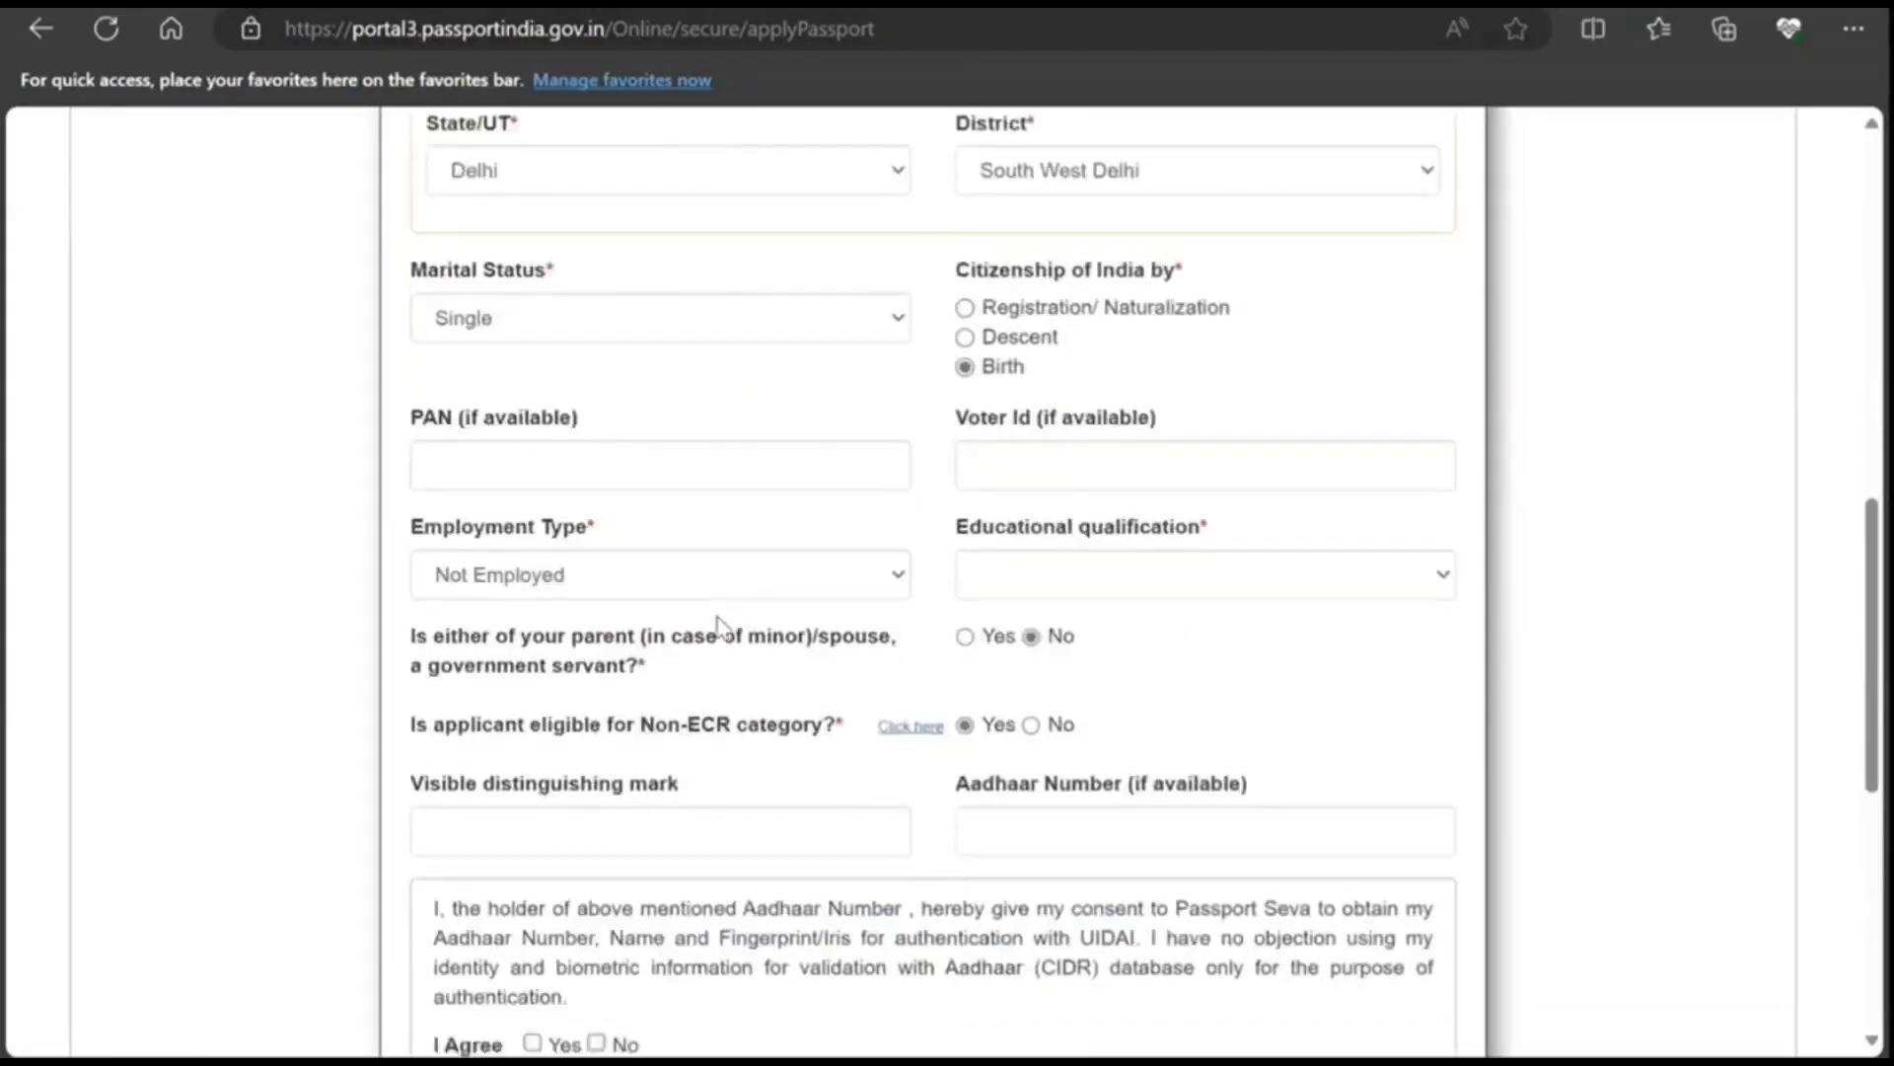
click(1197, 574)
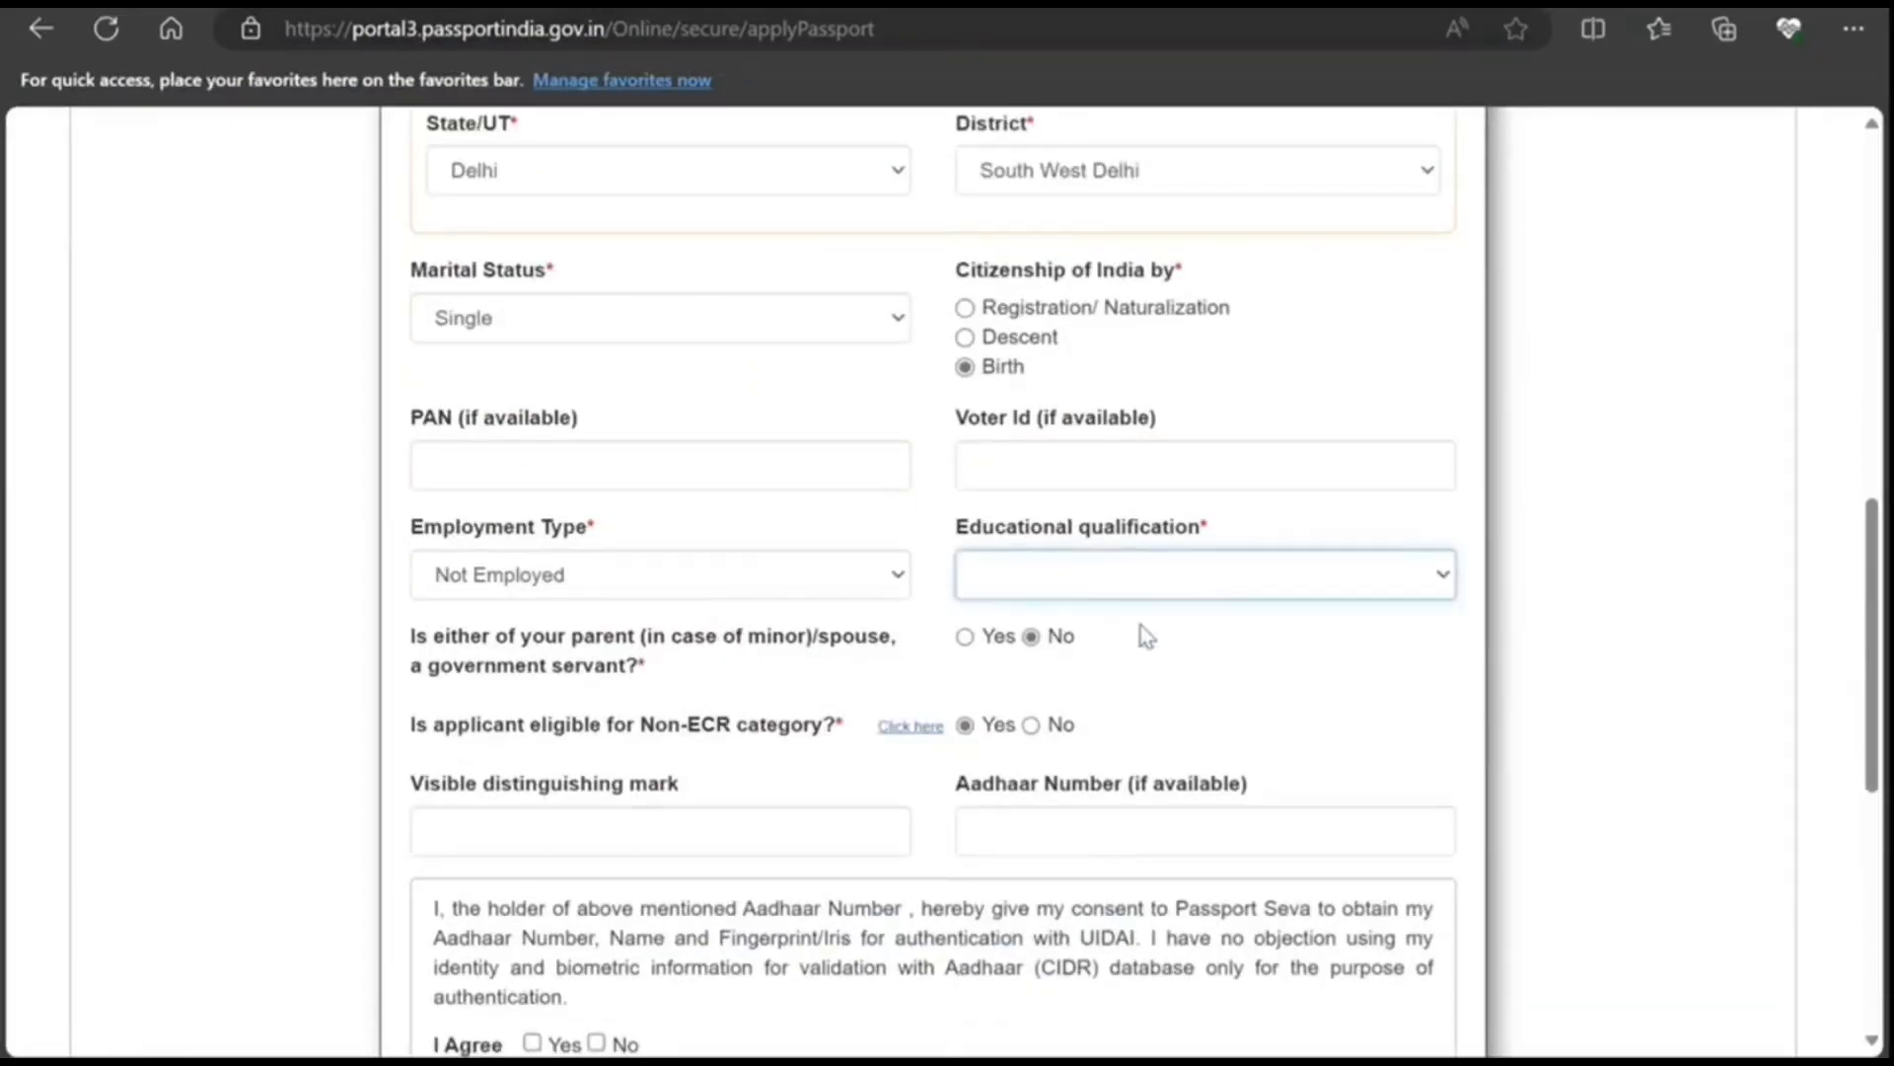
click(1125, 679)
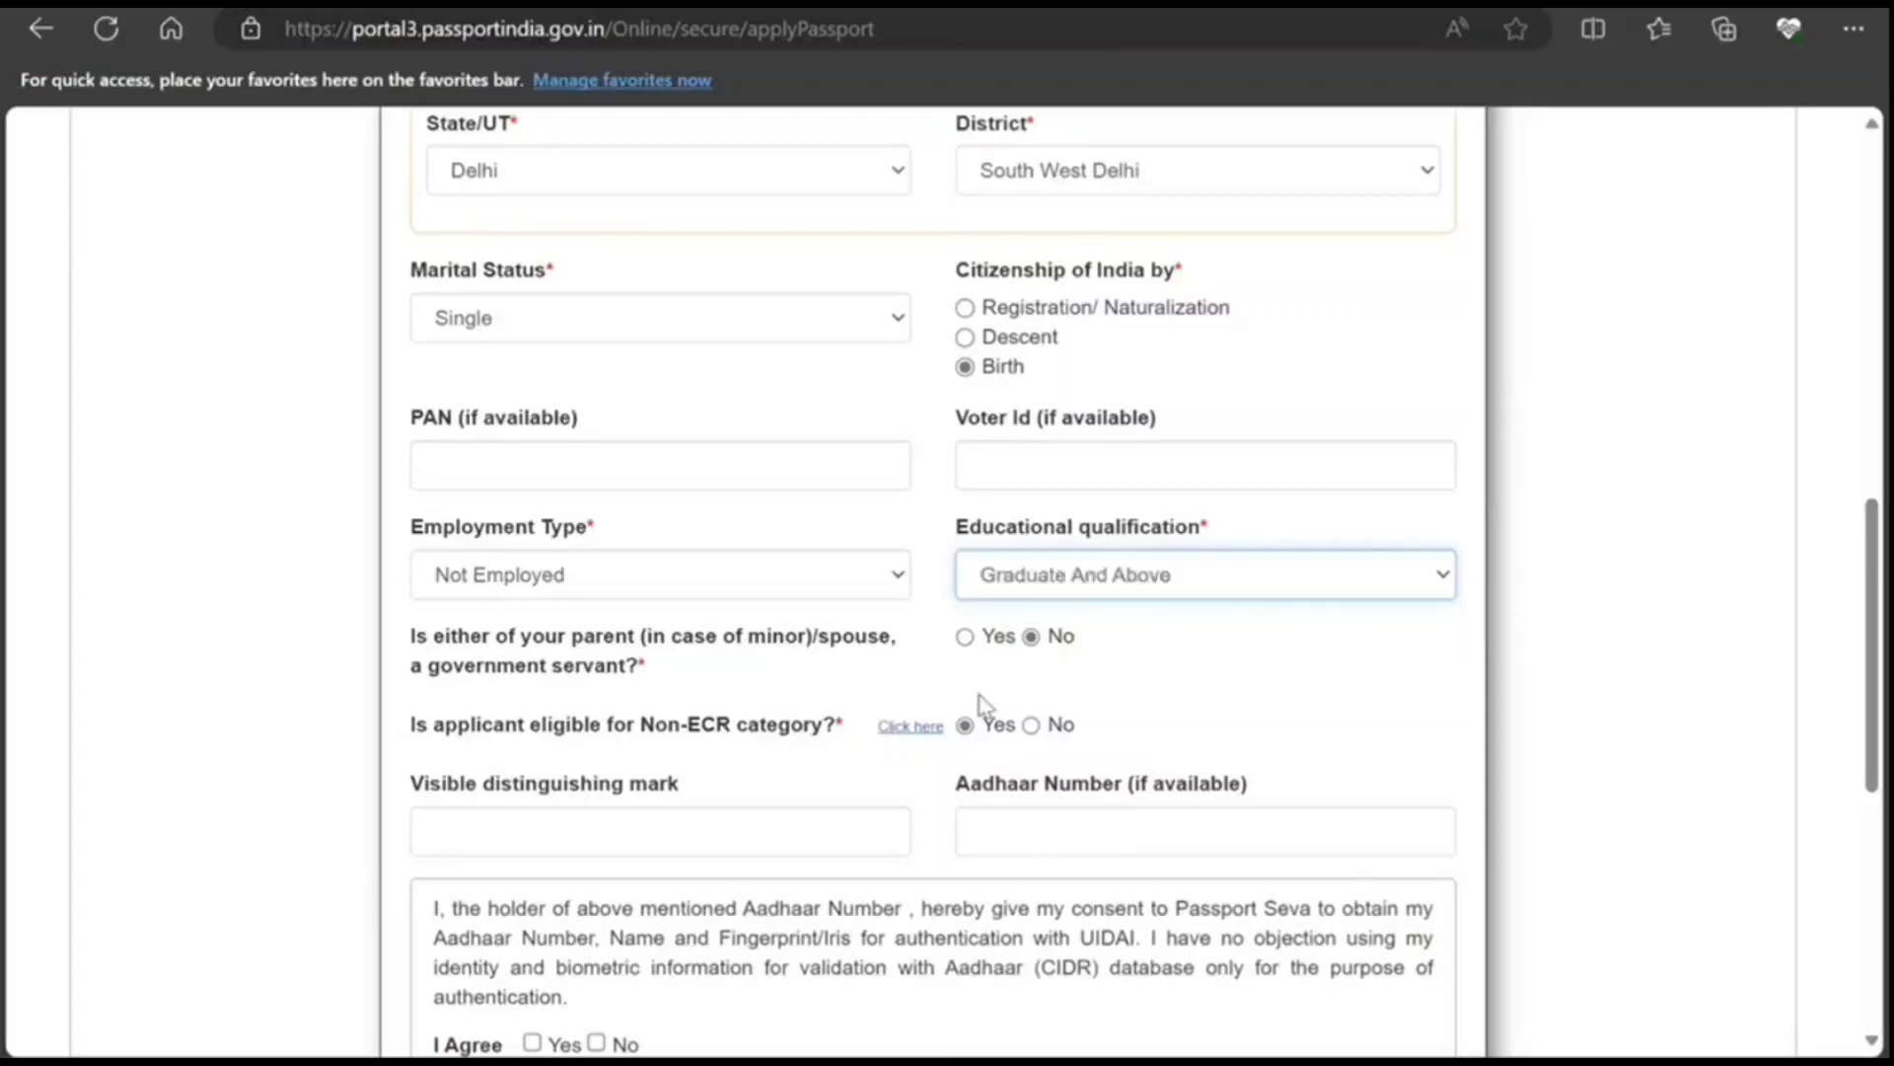
scroll(982, 710, down, 4)
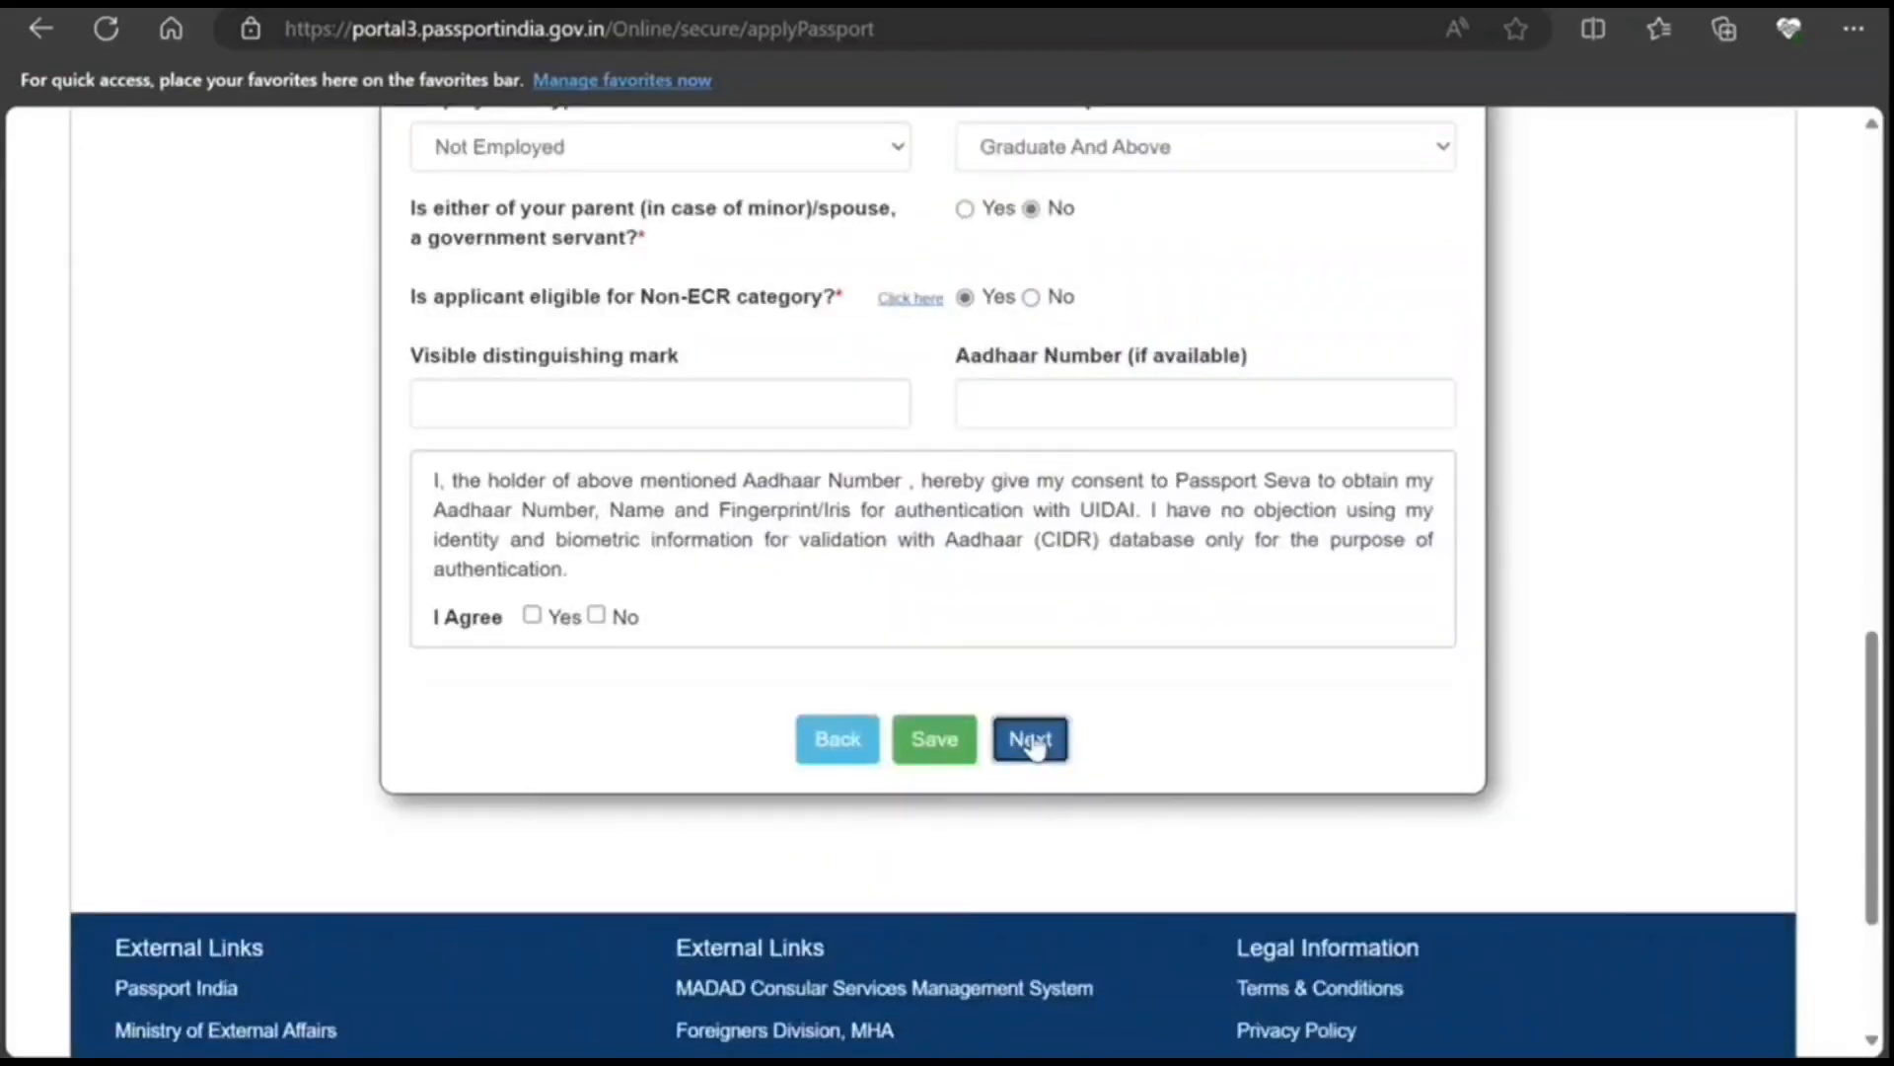
click(1032, 740)
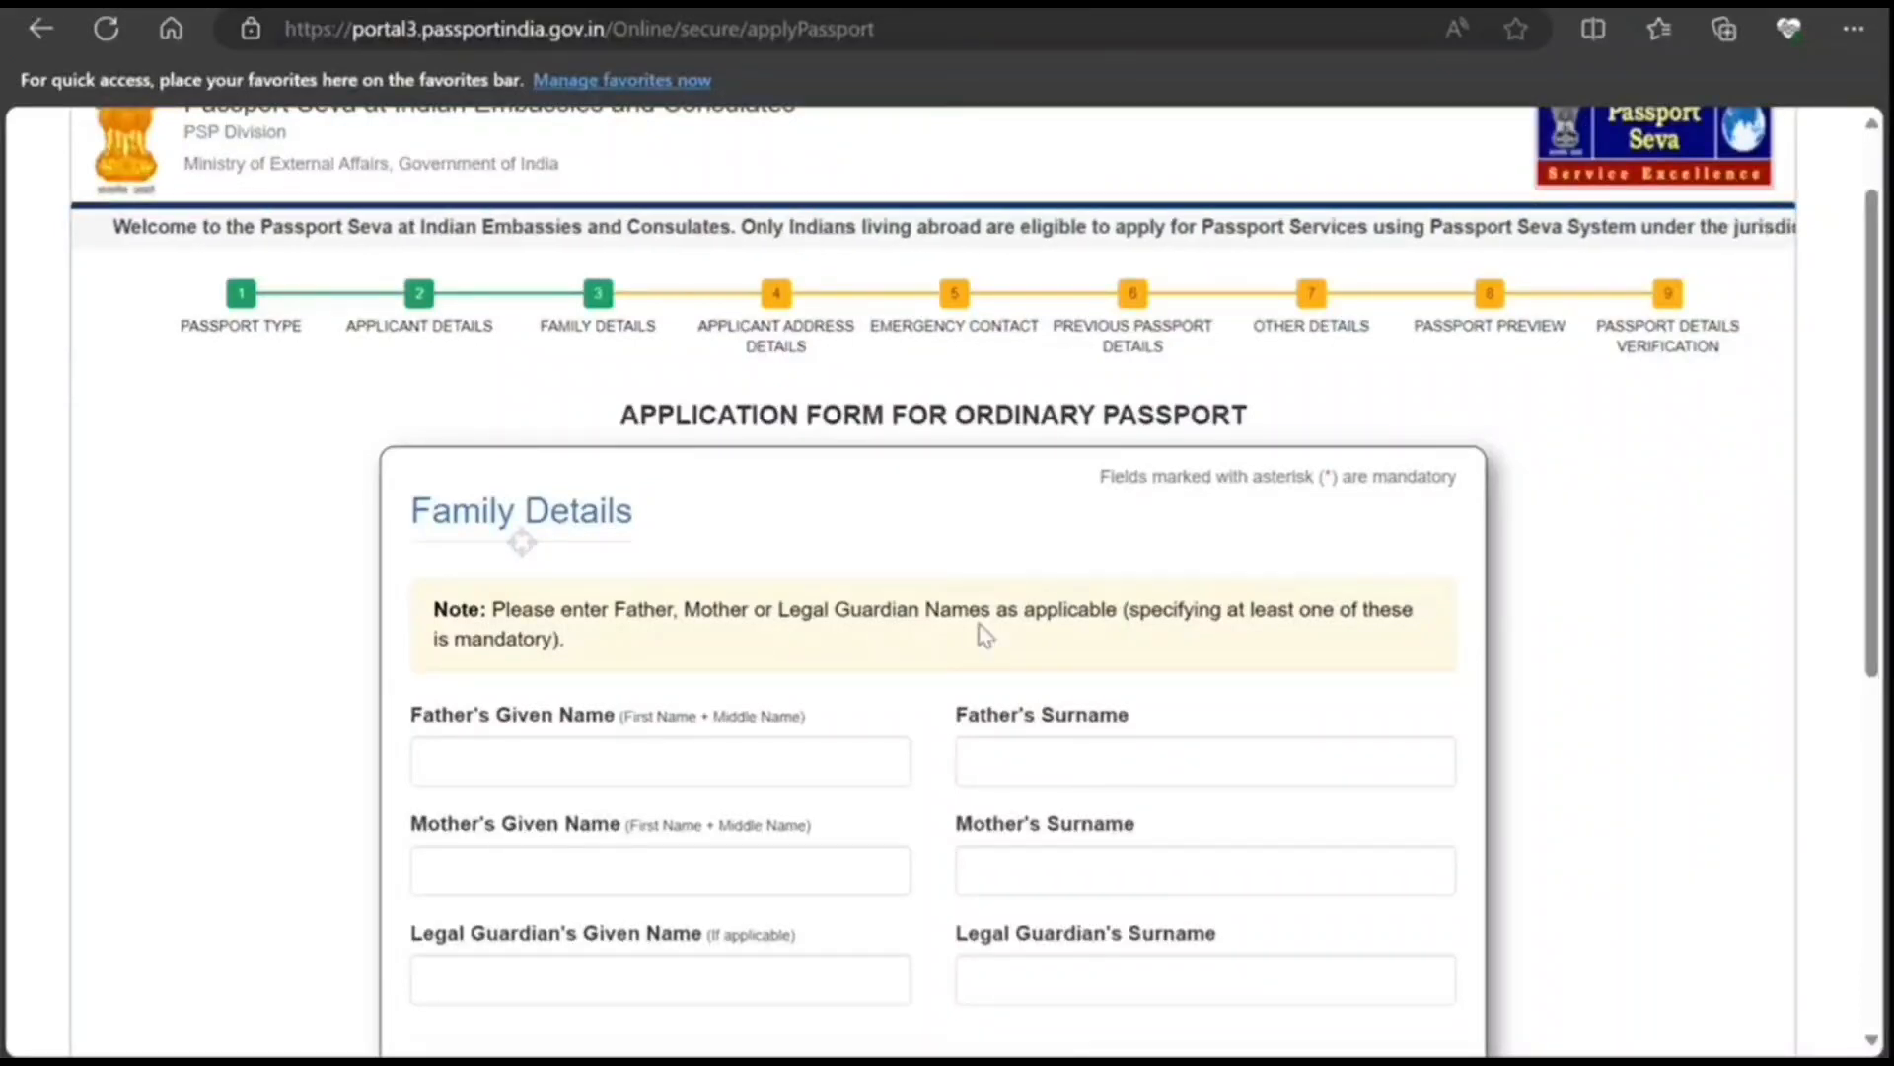
Step: Enter PETER in the Family Details given-name fields and submit the section
scroll(985, 635, down, 3)
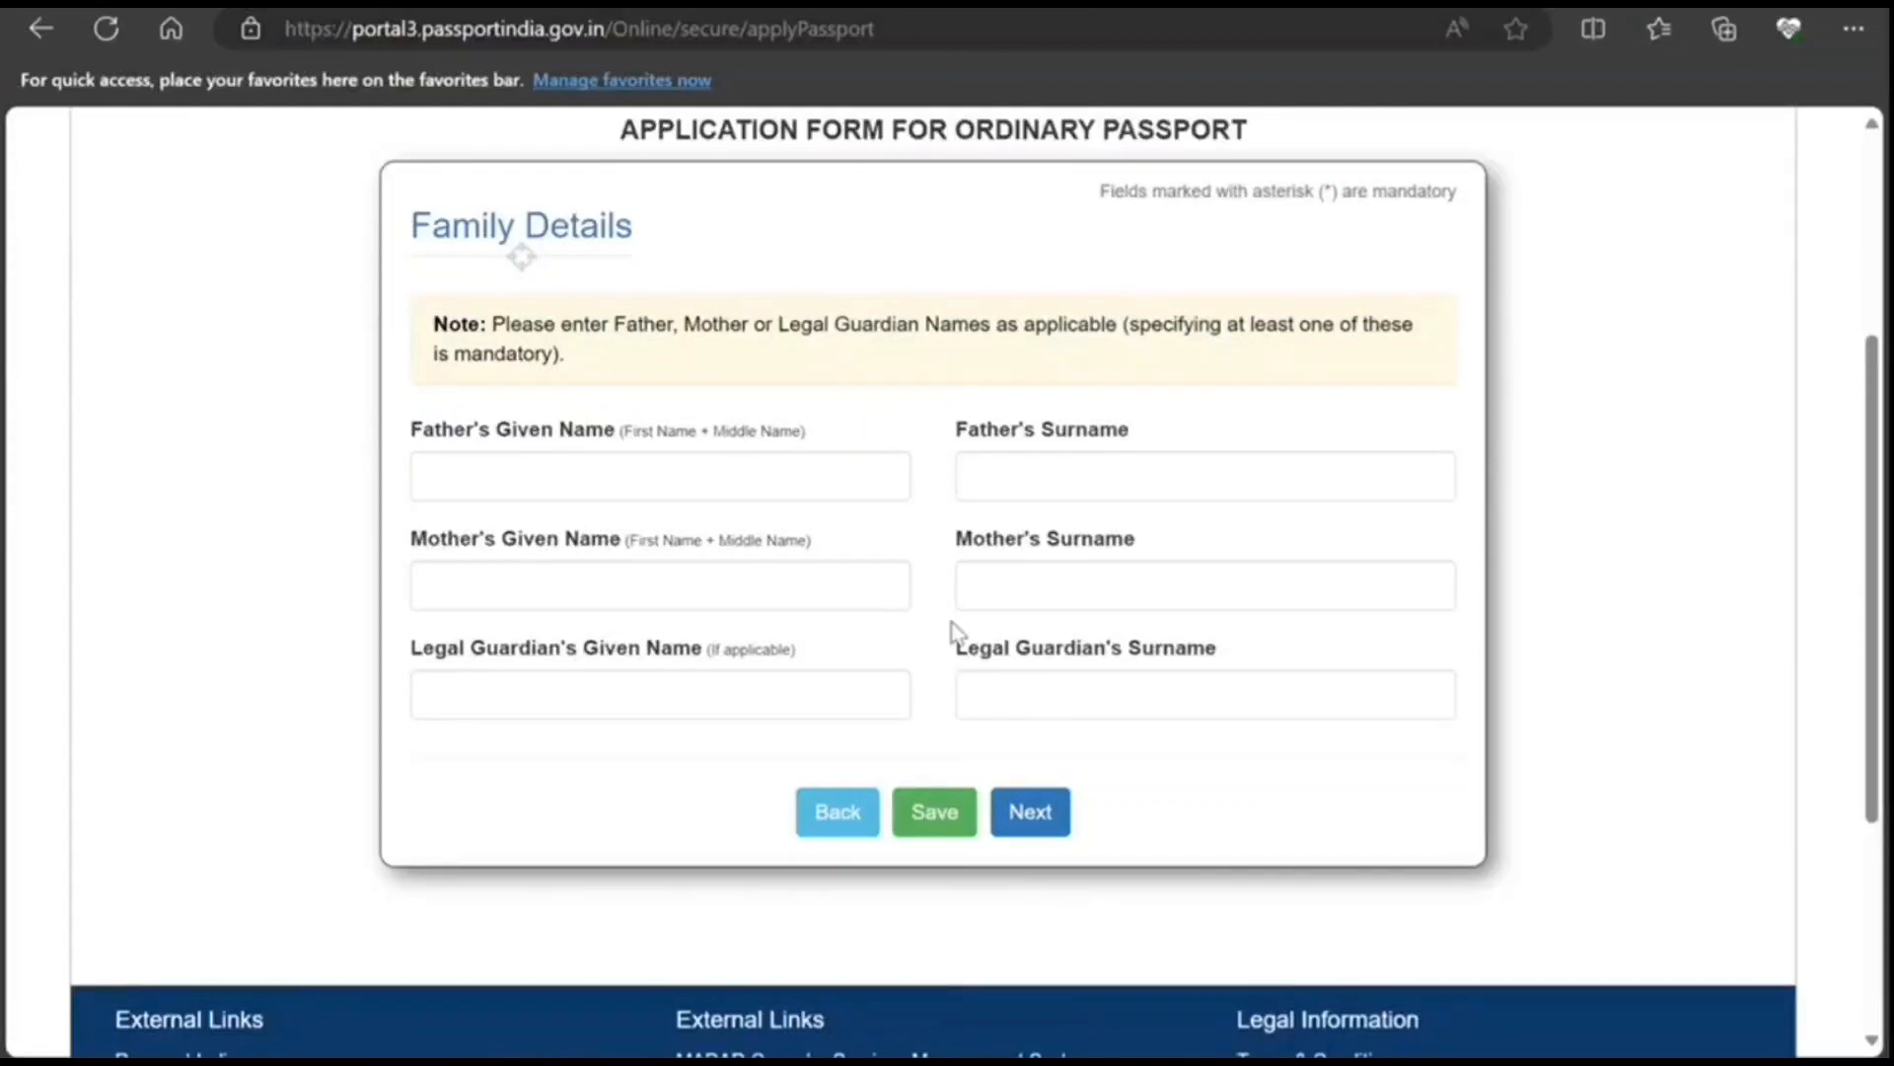
scroll(954, 631, up, 2)
click(1034, 952)
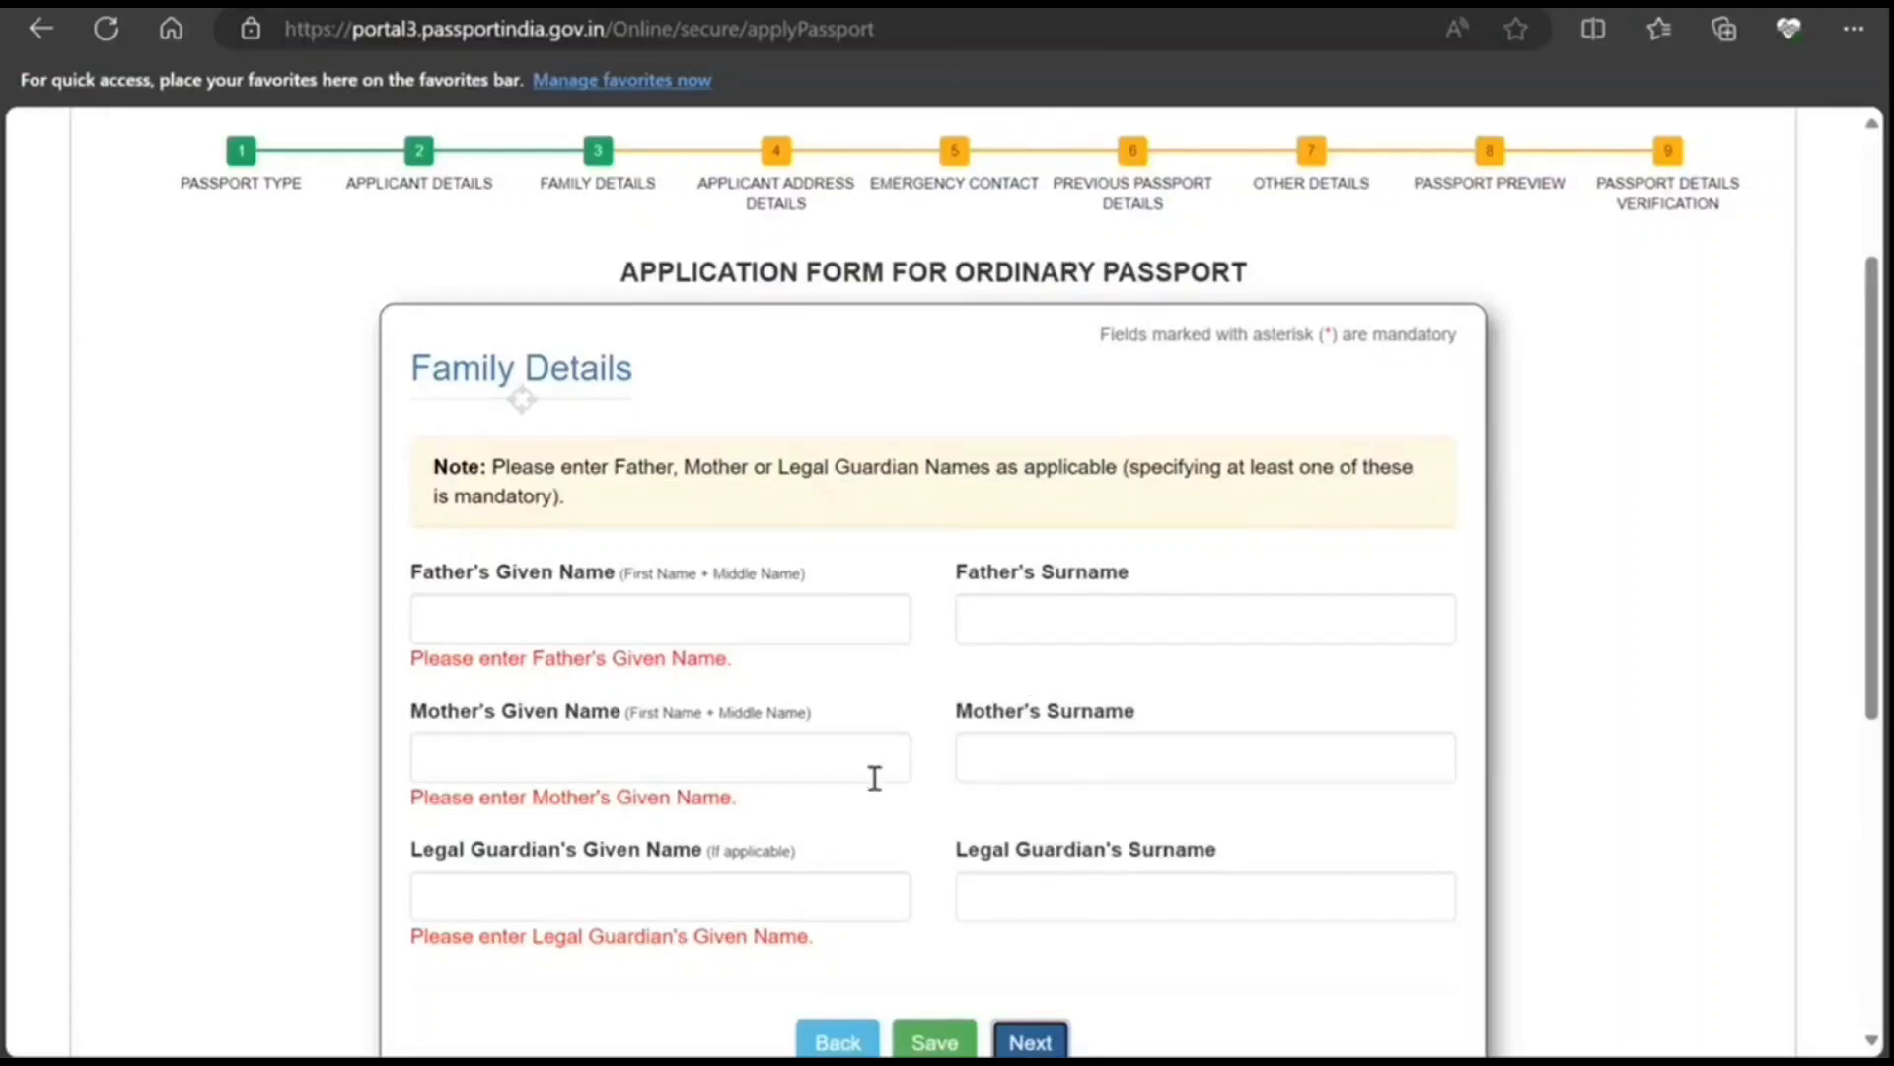
scroll(873, 795, down, 2)
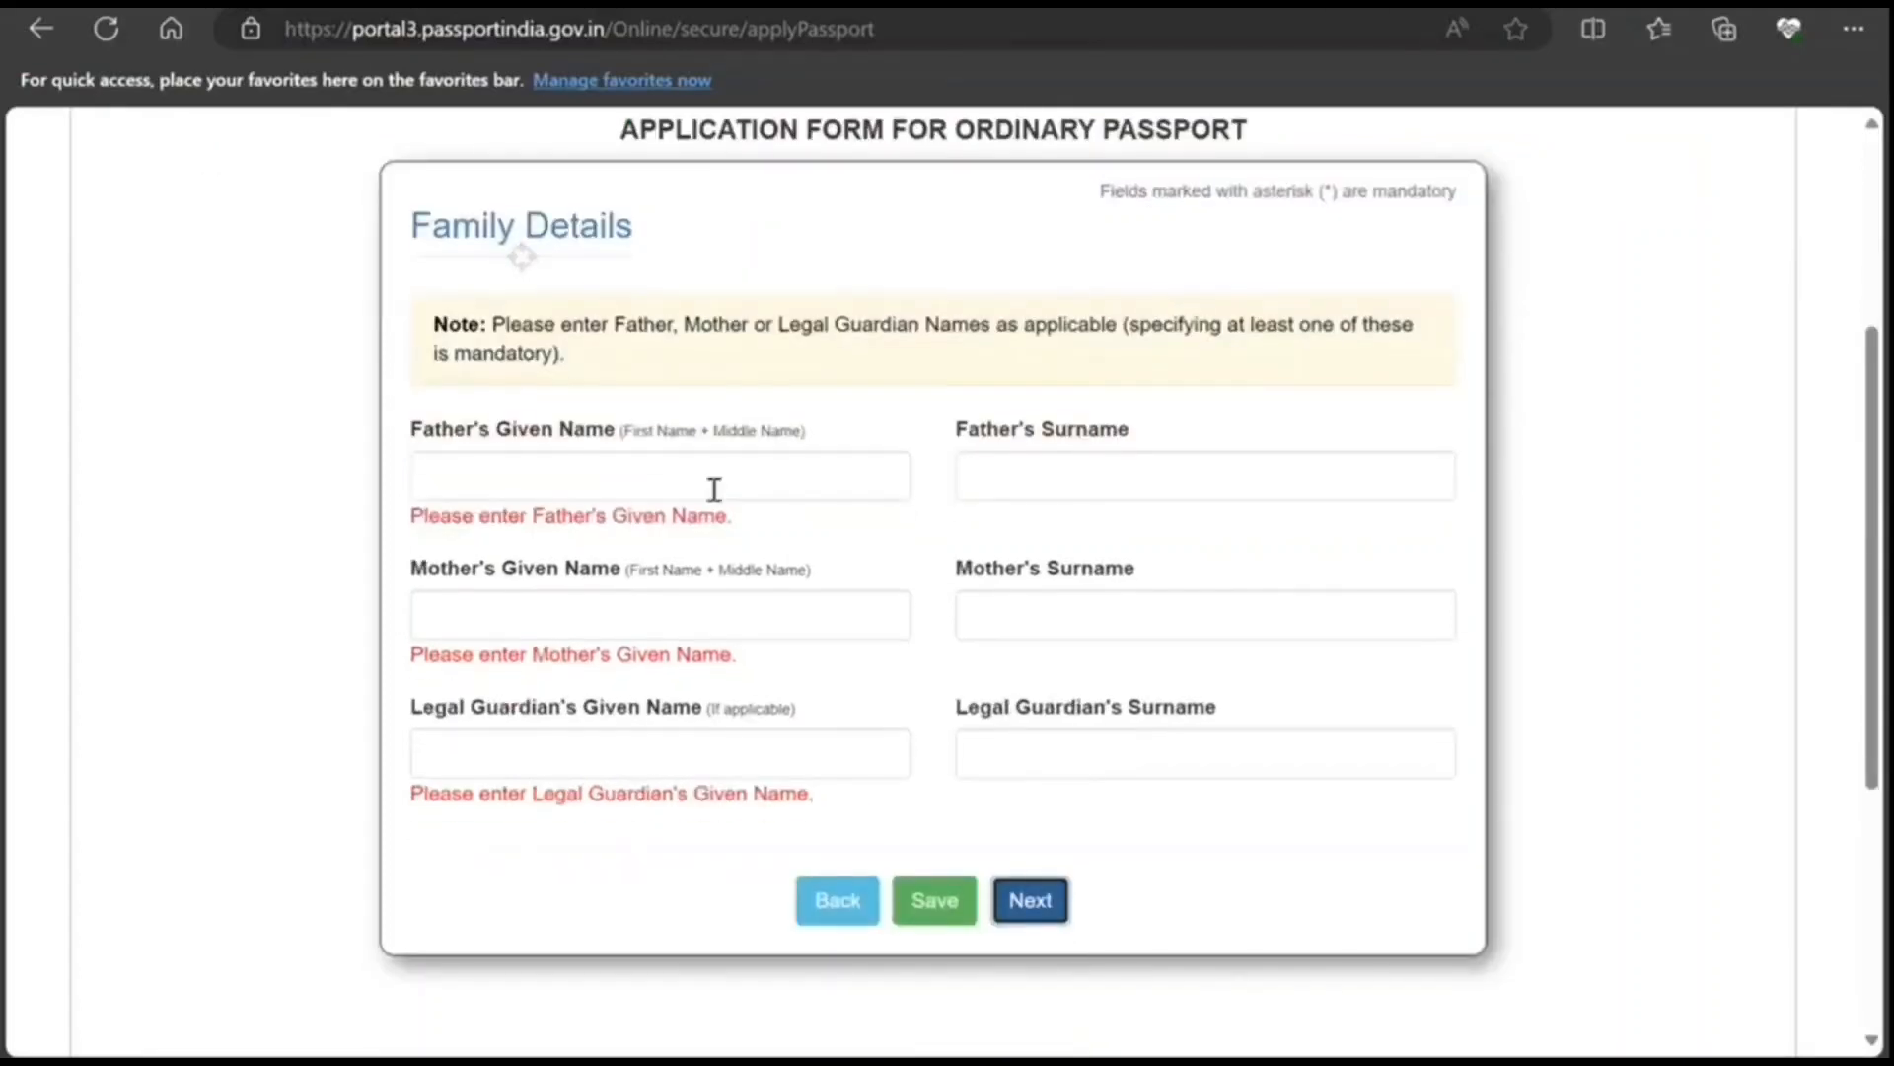
click(691, 477)
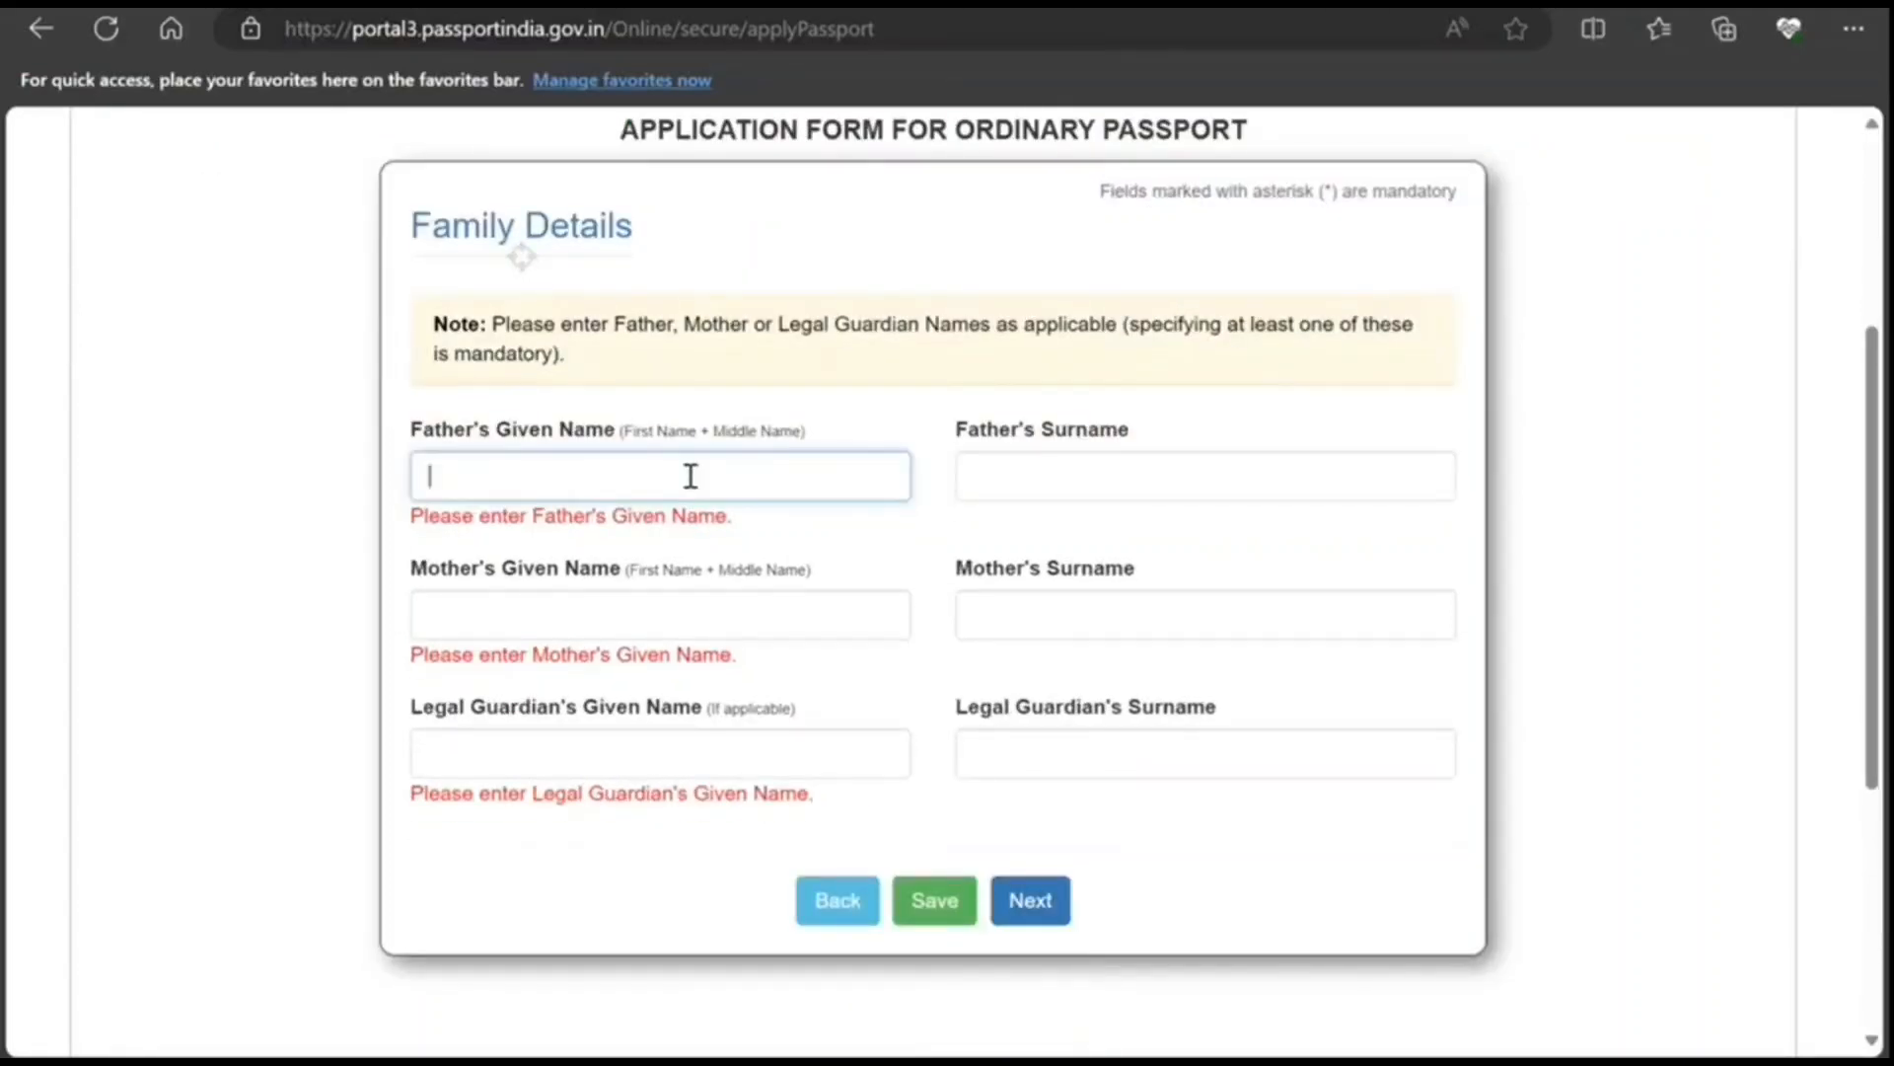
text(PETER)
key(Tab)
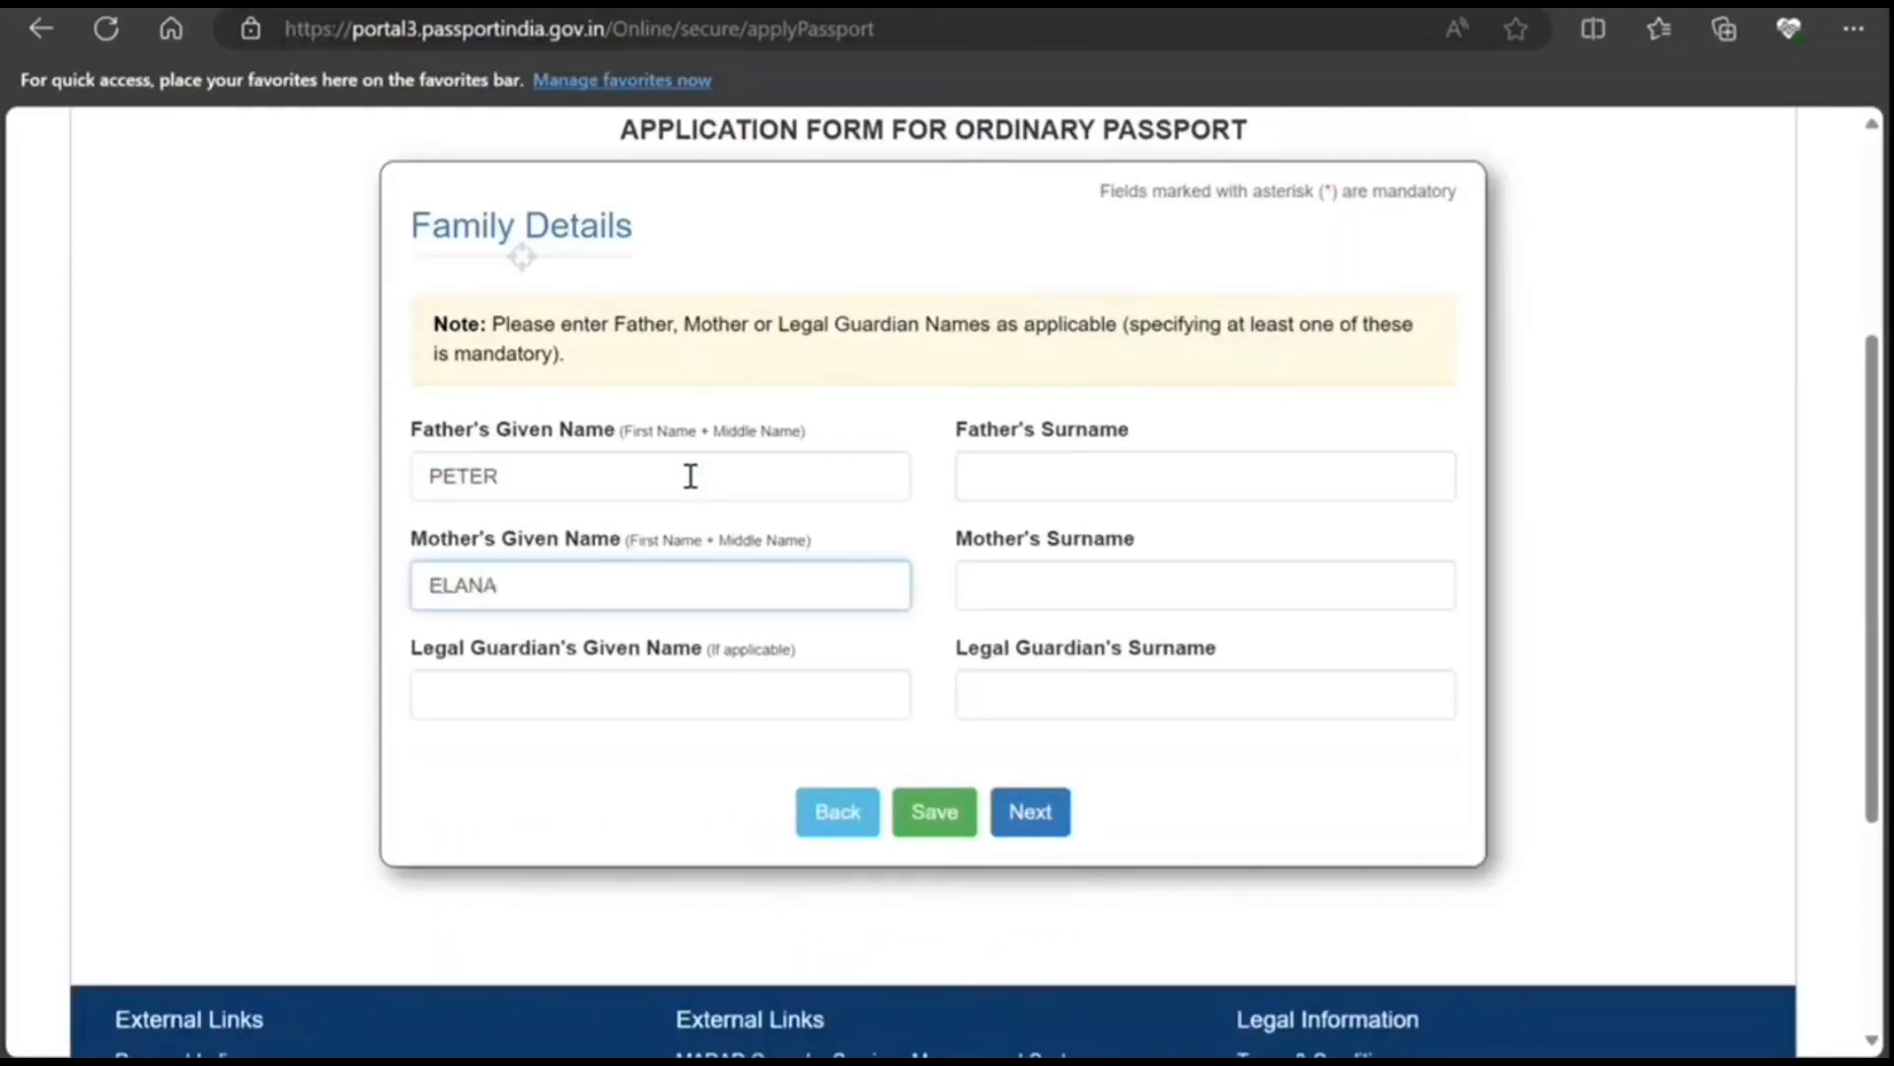
key(Tab)
key(Tab)
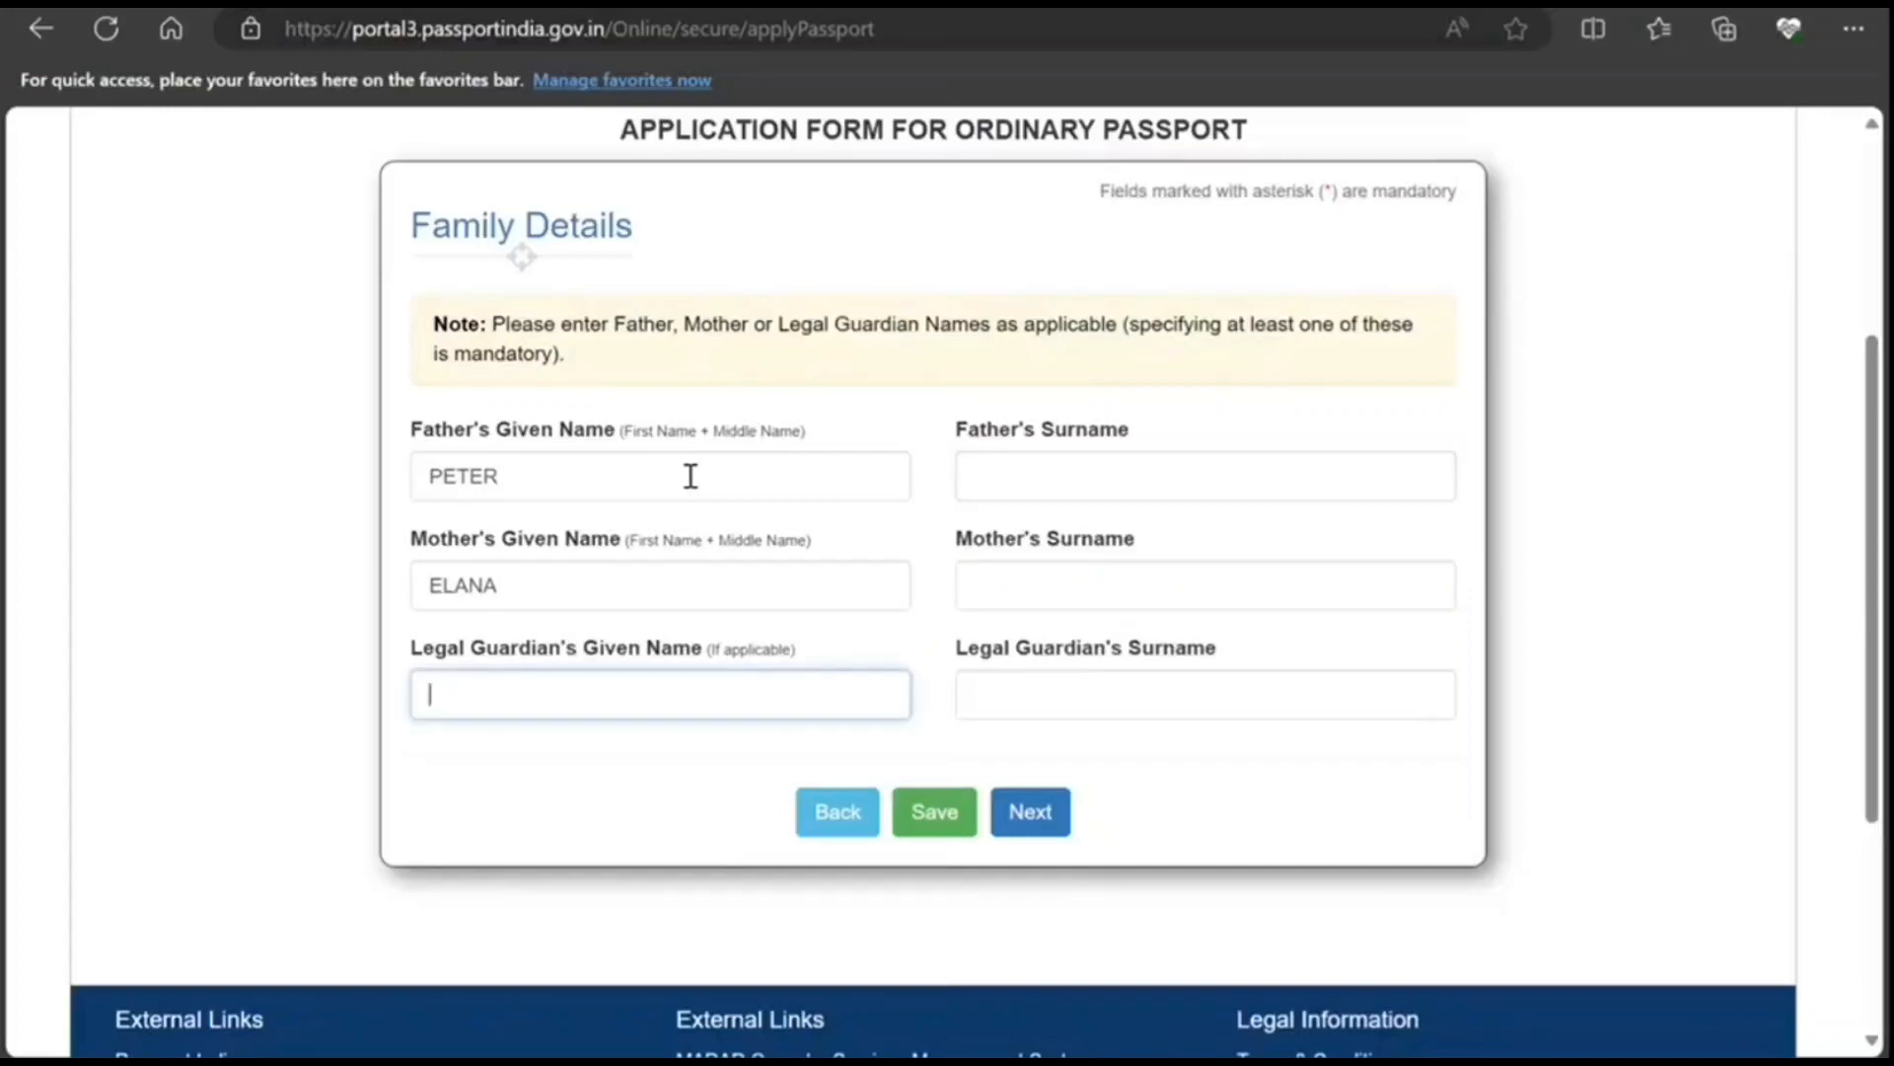
text(PETER)
click(1045, 814)
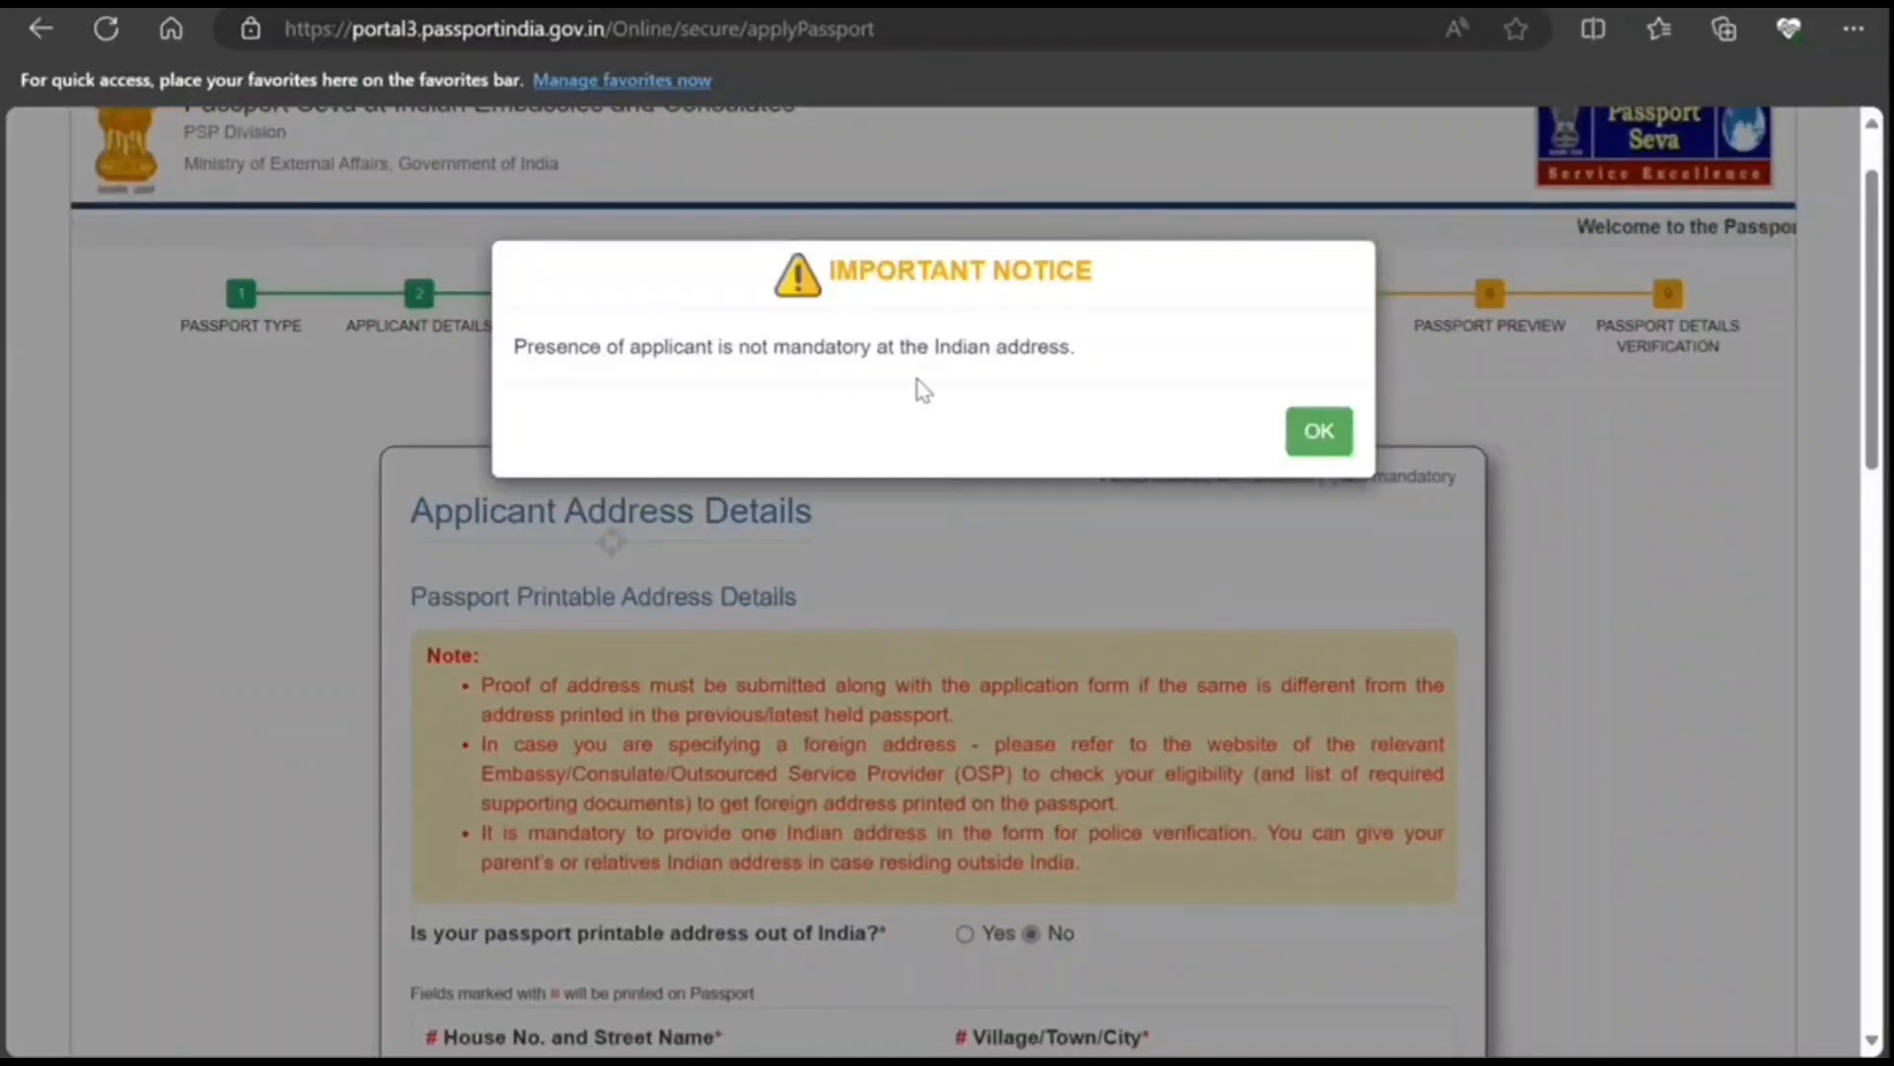
Step: Dismiss the Important Notice, answer Yes to a printable address outside India, acknowledge the alert
click(1322, 432)
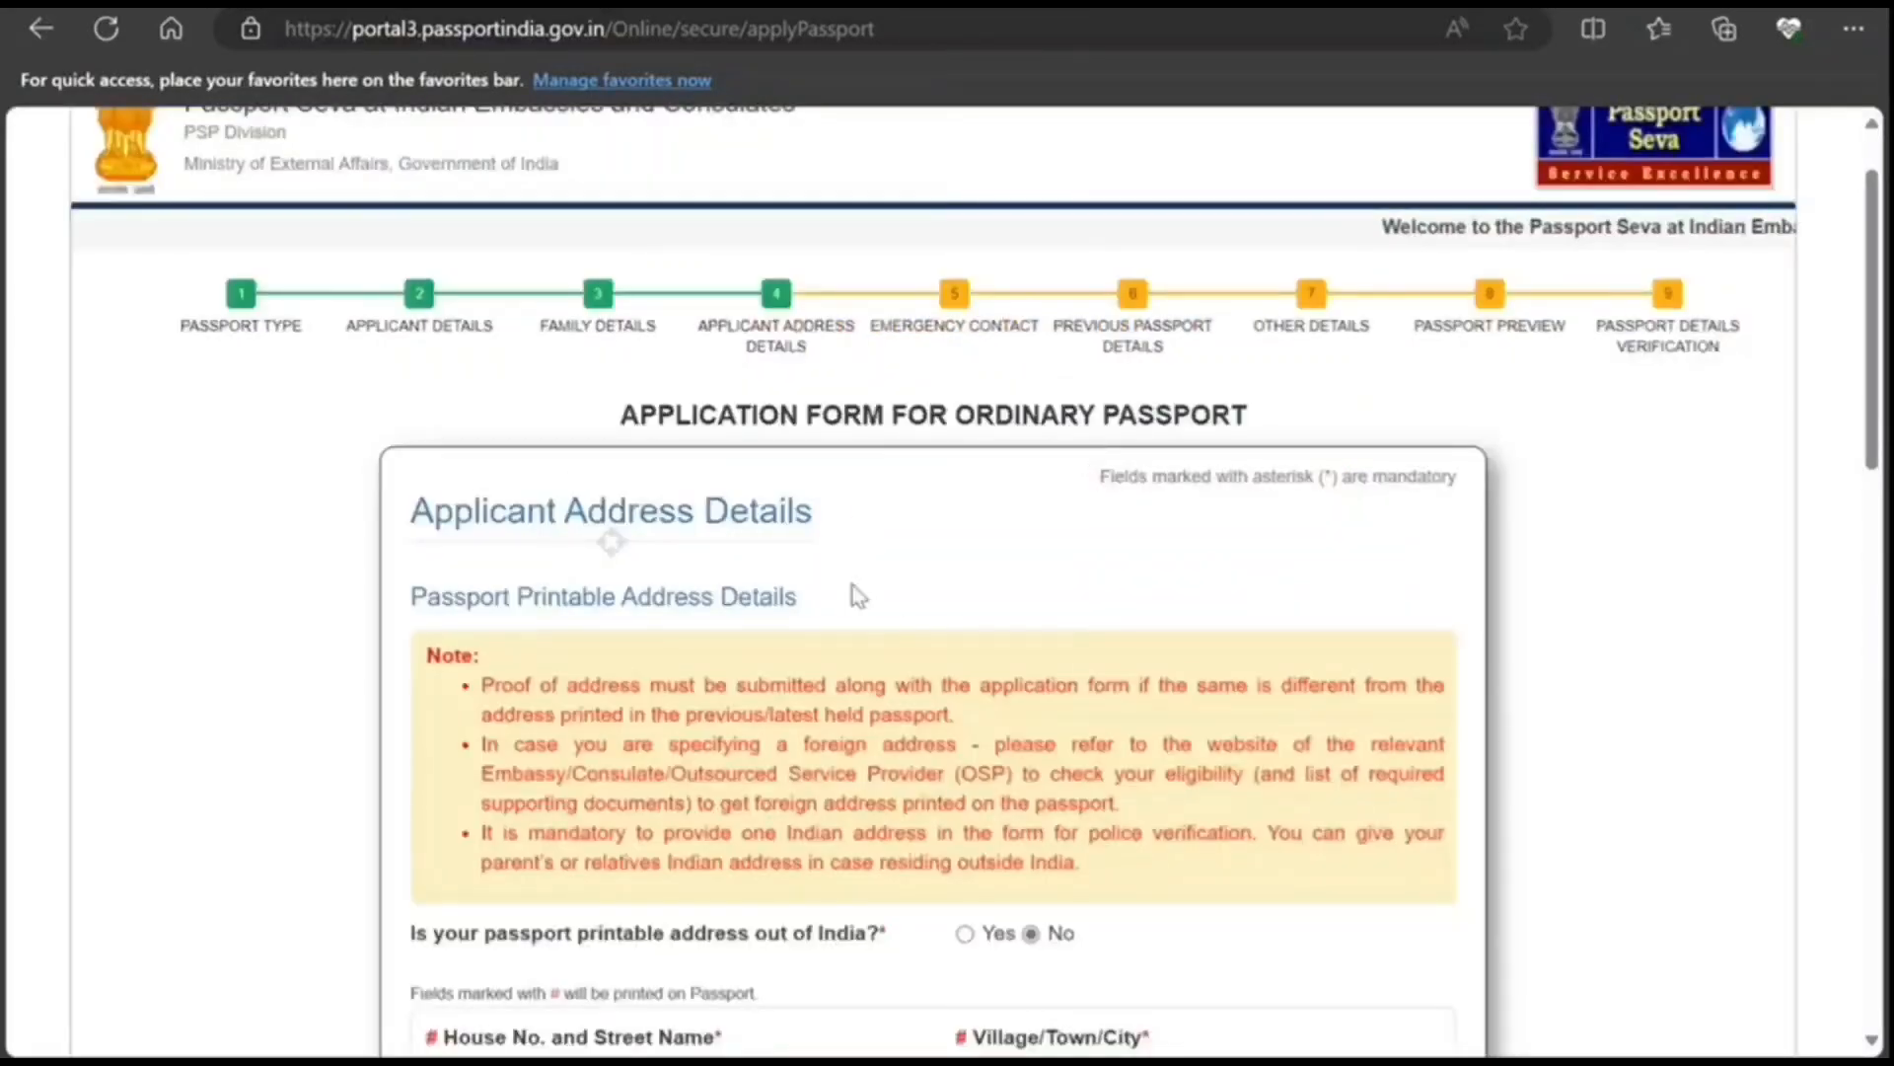
scroll(868, 602, down, 3)
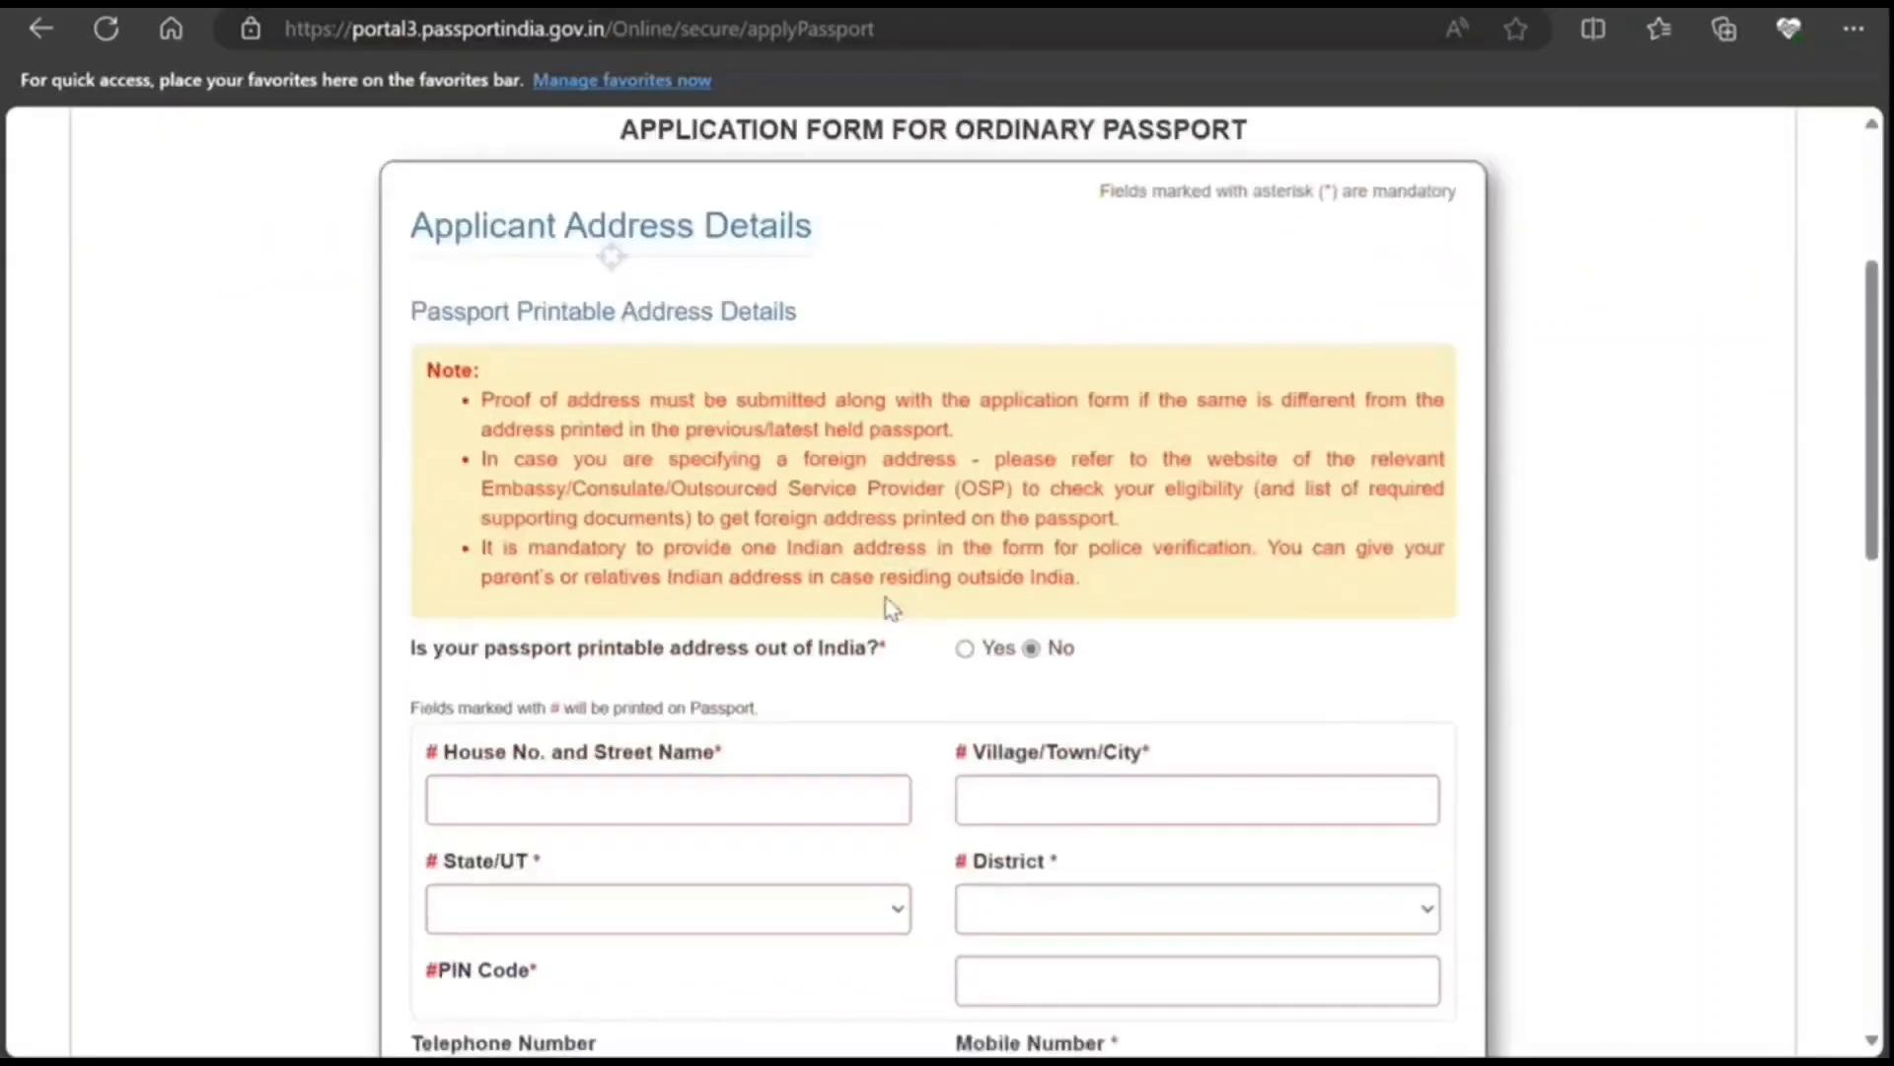
scroll(891, 602, down, 2)
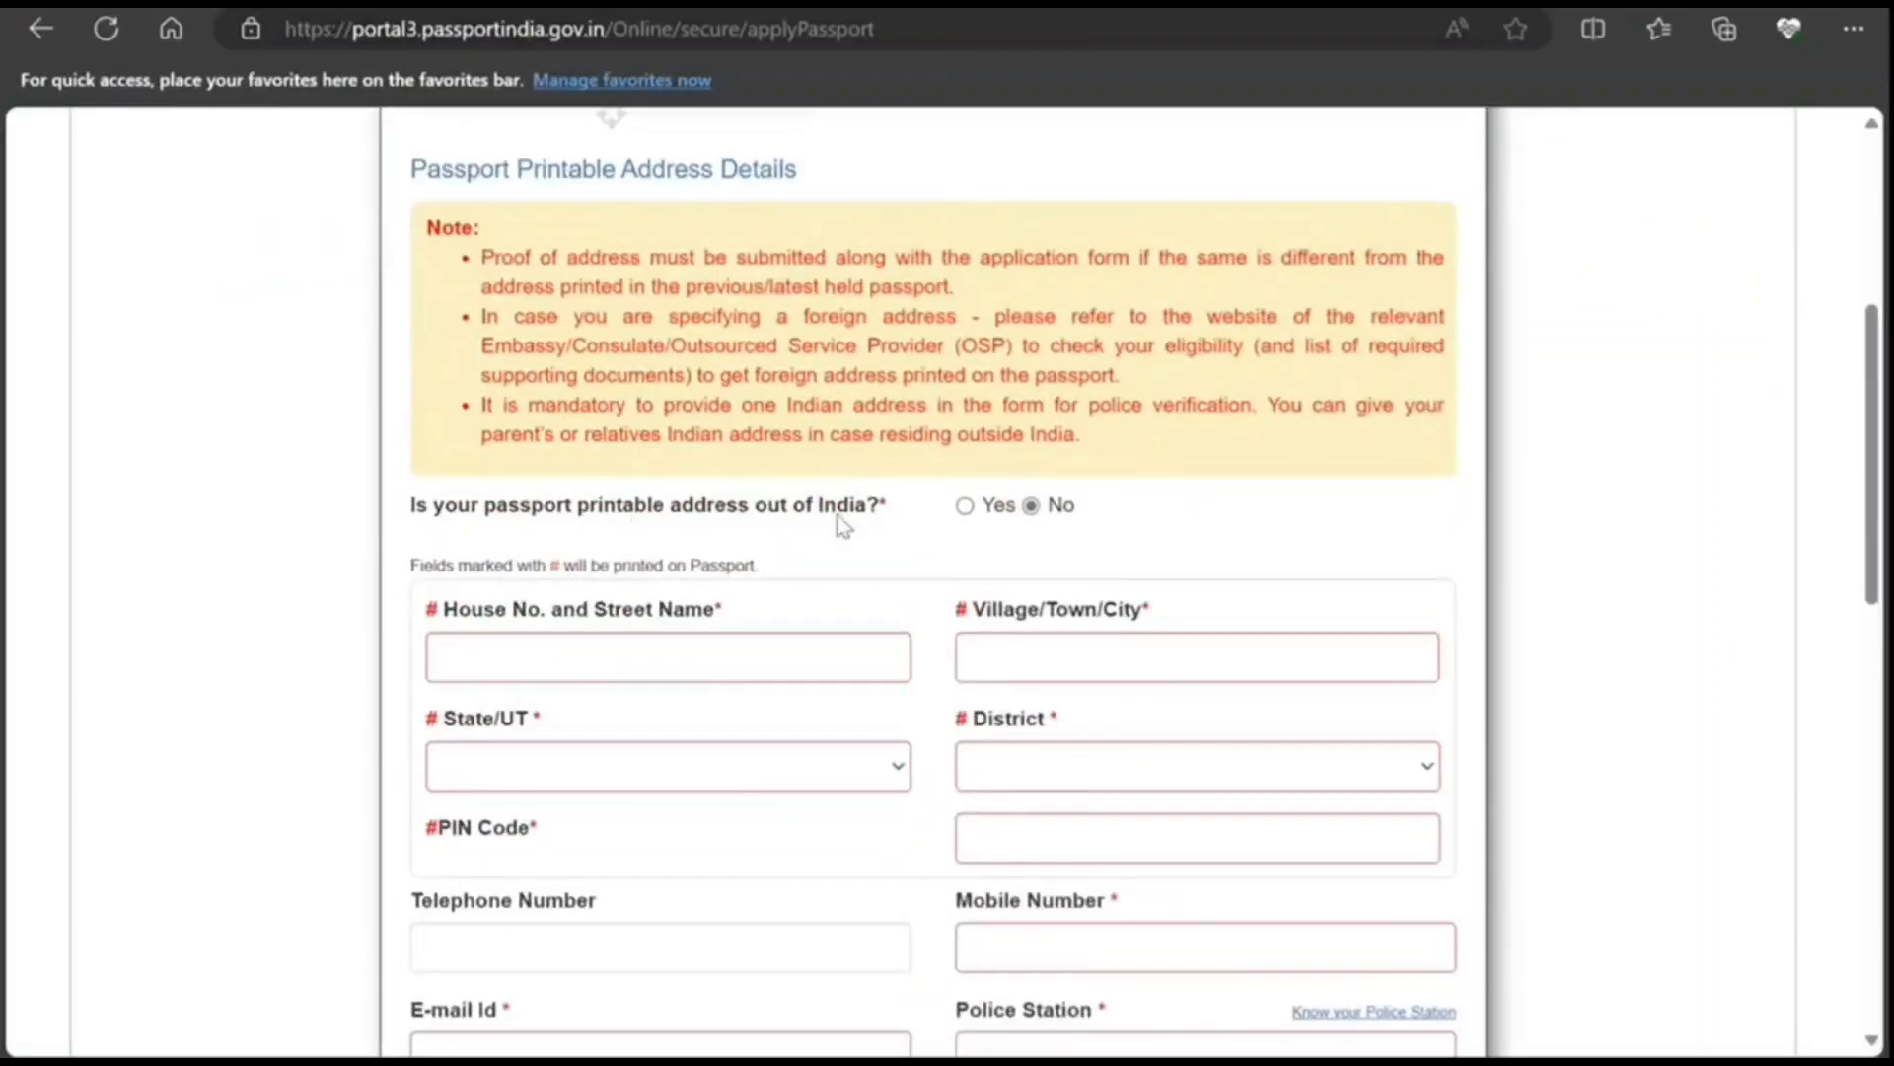
click(964, 507)
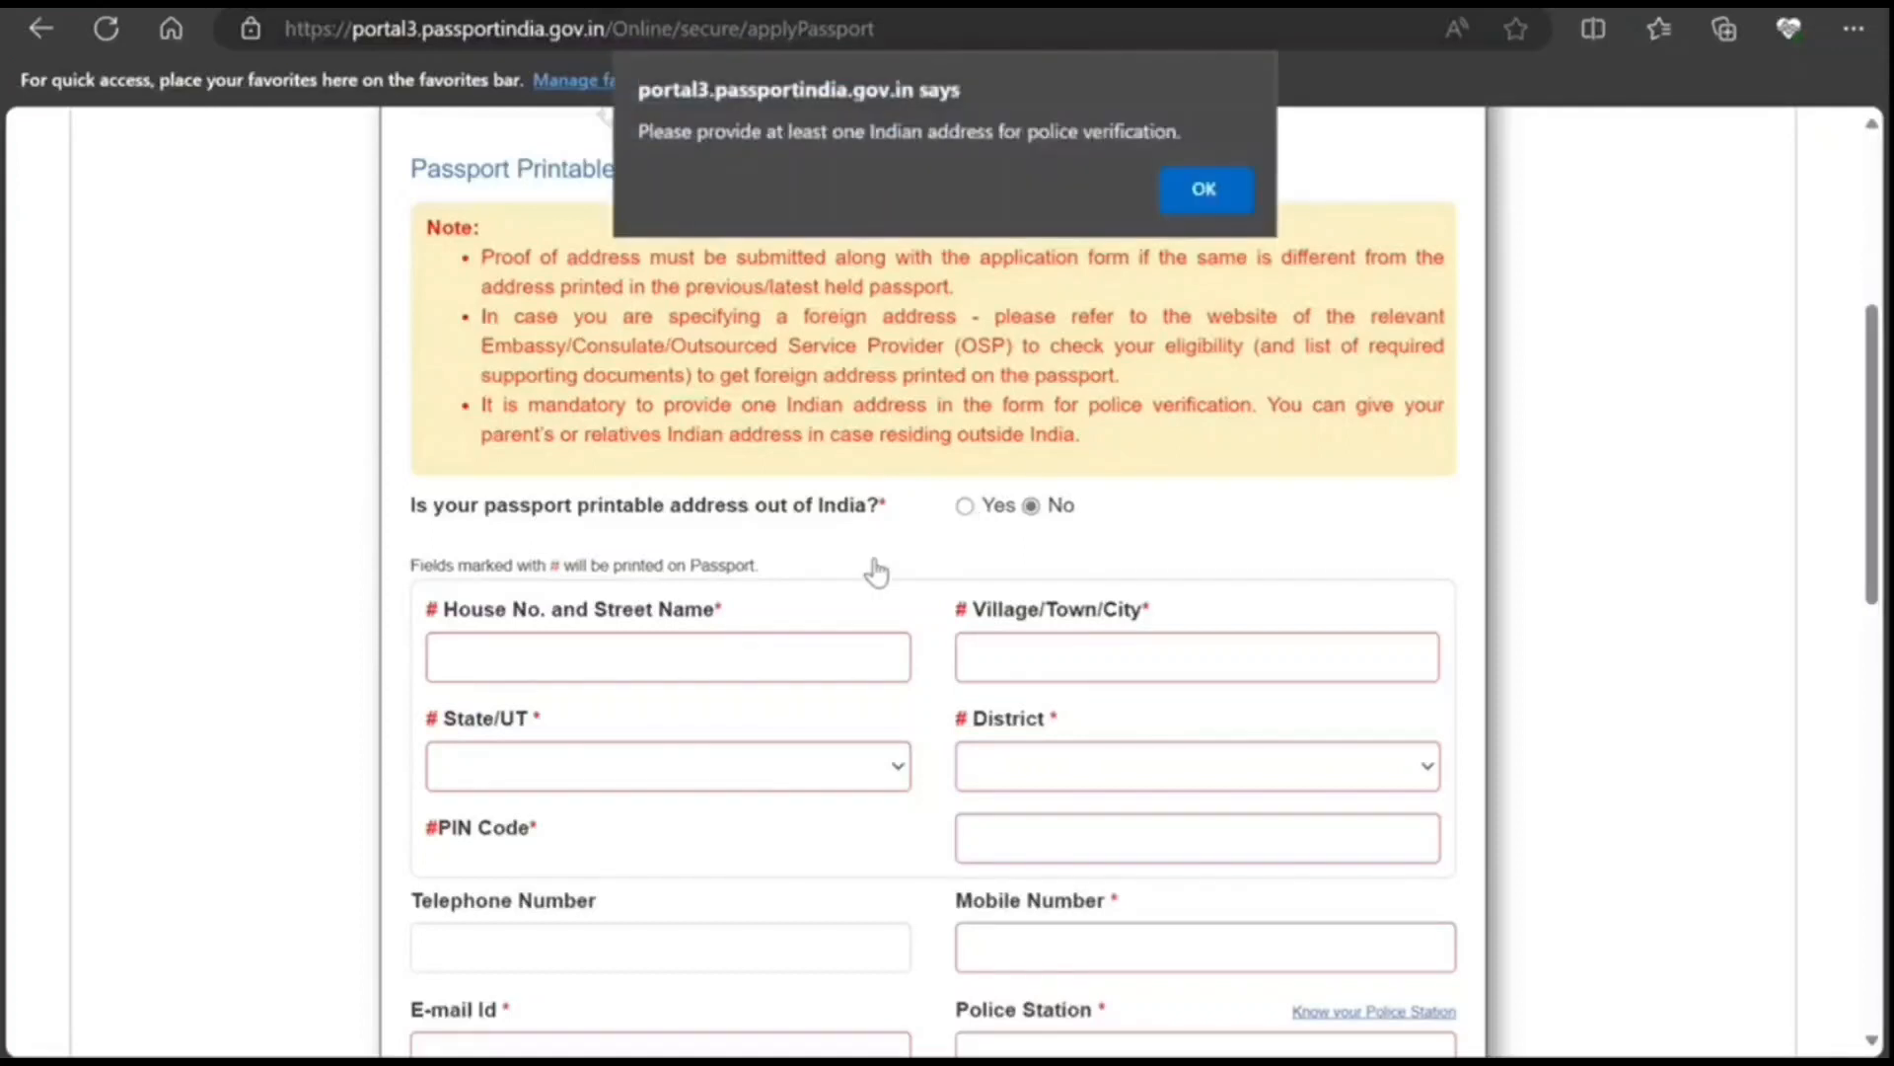
click(1216, 188)
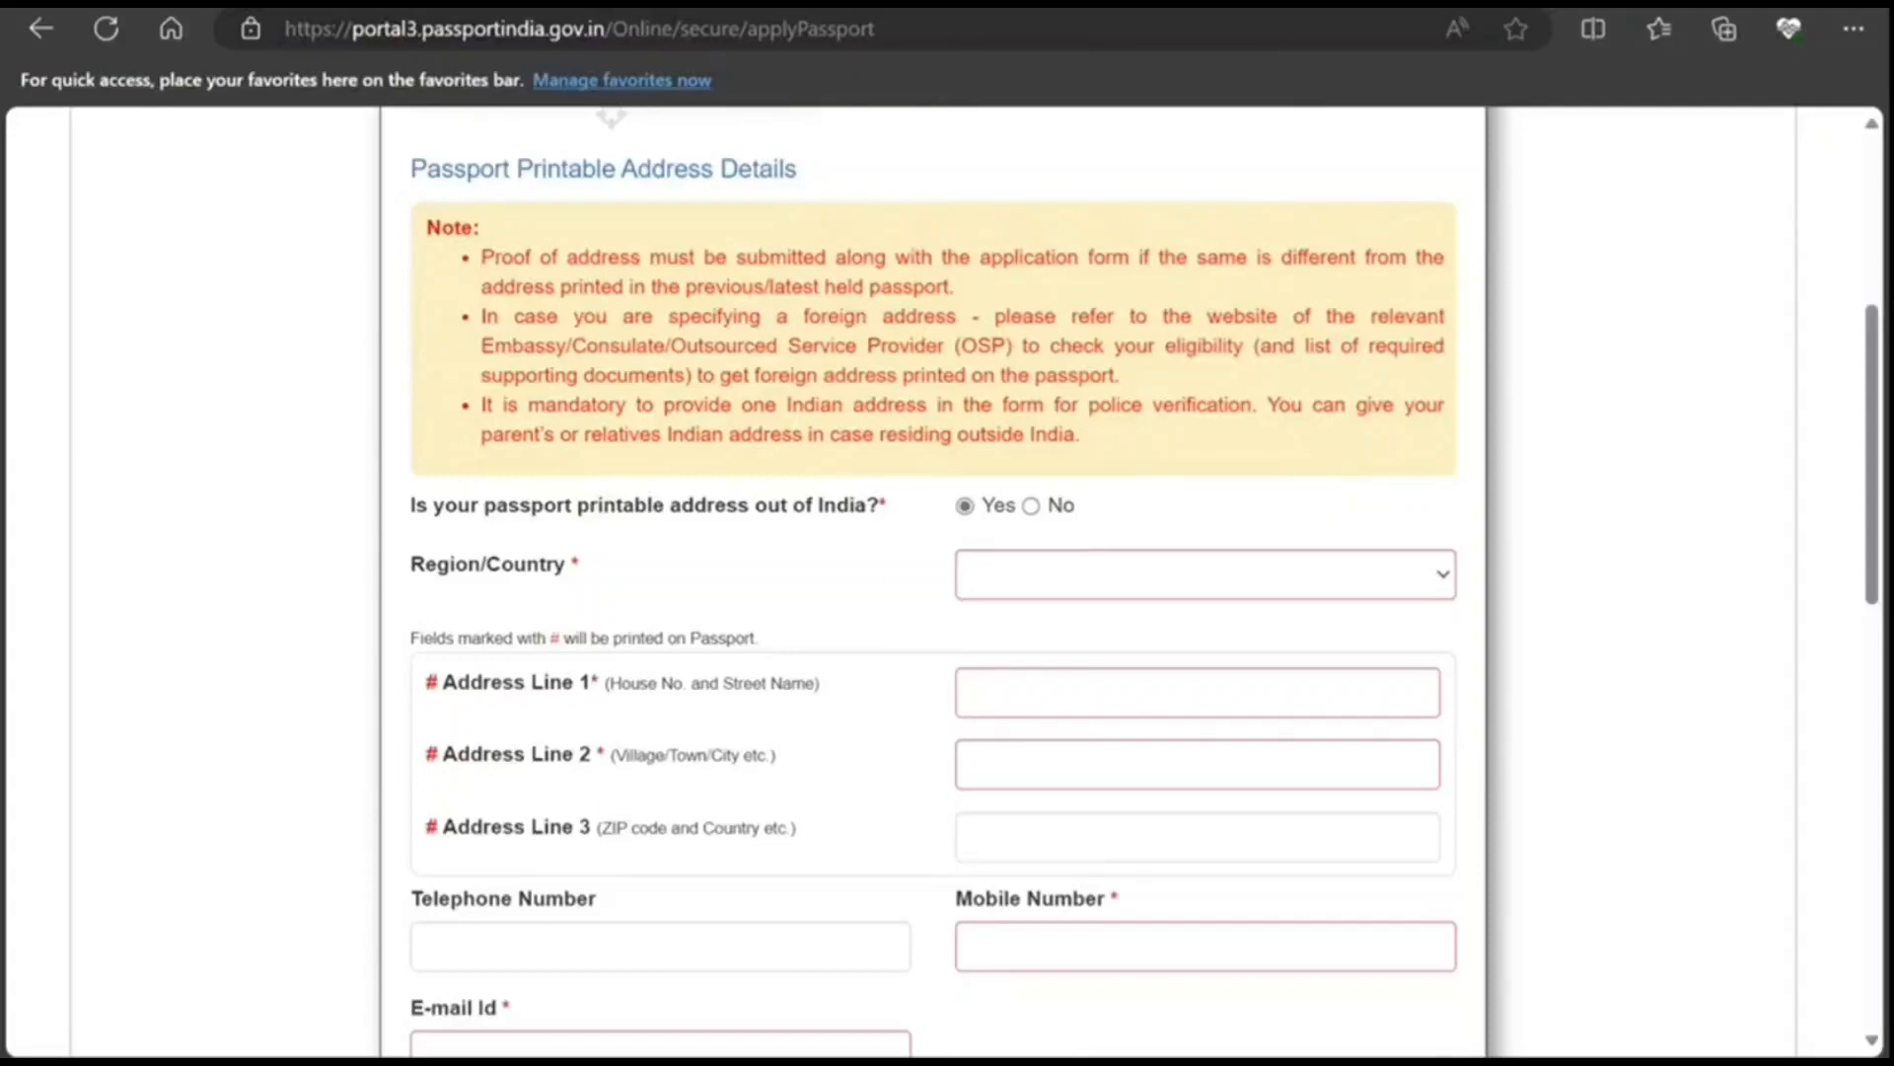
Step: Set the printable address country to Canada and fill Address Lines 1–3
click(1372, 594)
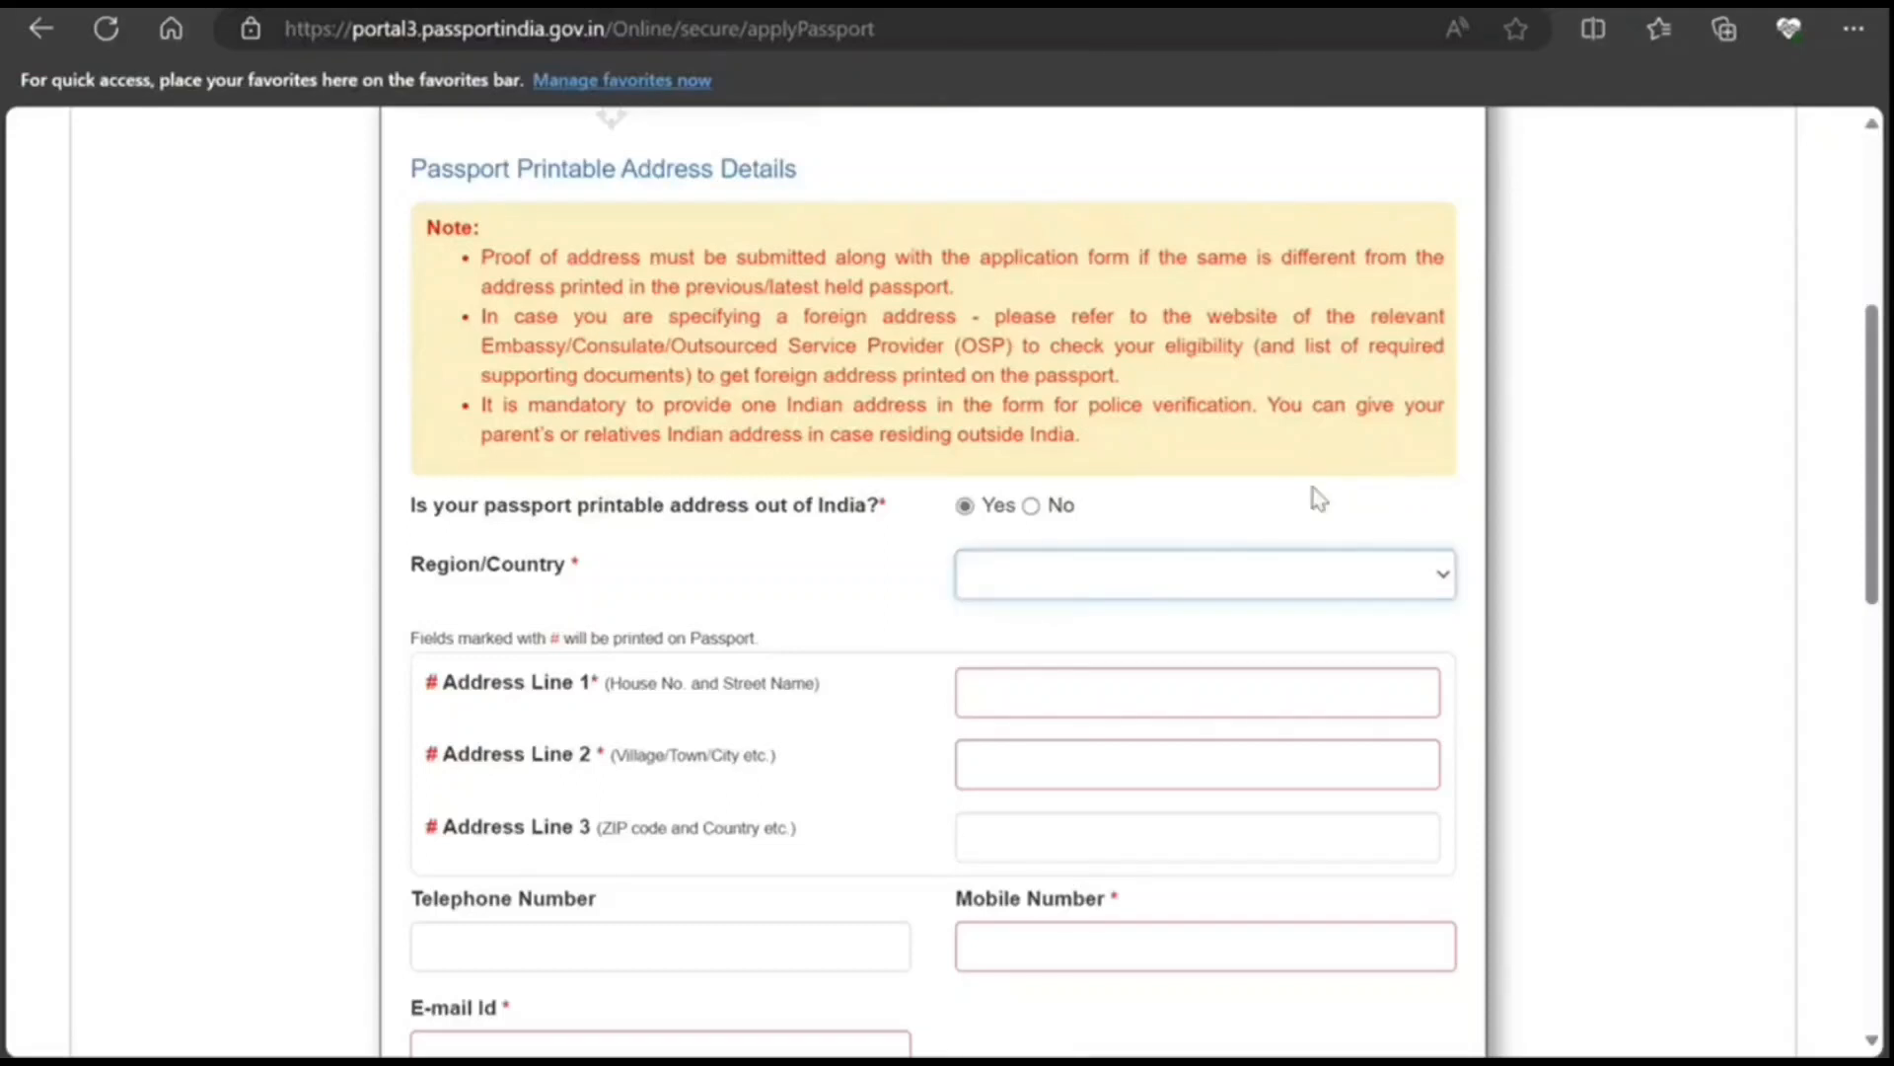
click(1292, 438)
key(Down)
key(Down)
scroll(657, 474, down, 3)
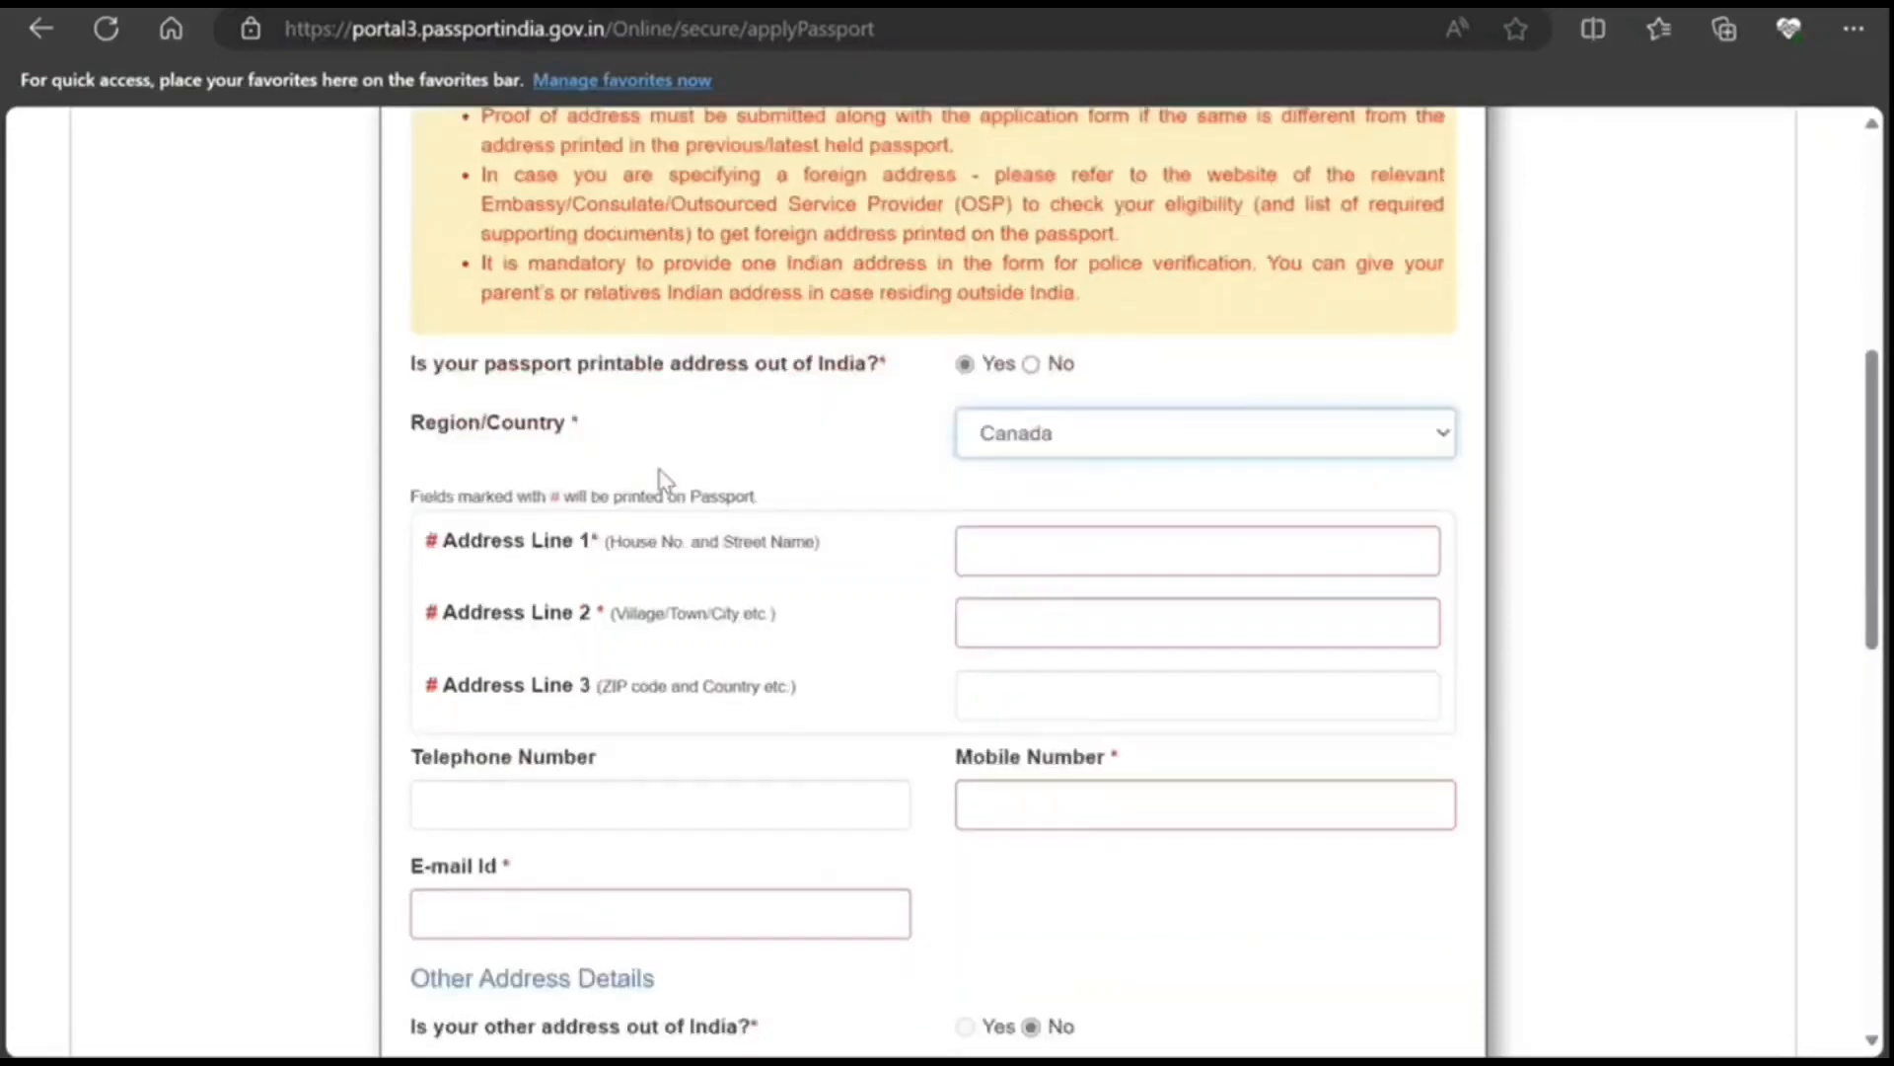
click(1033, 406)
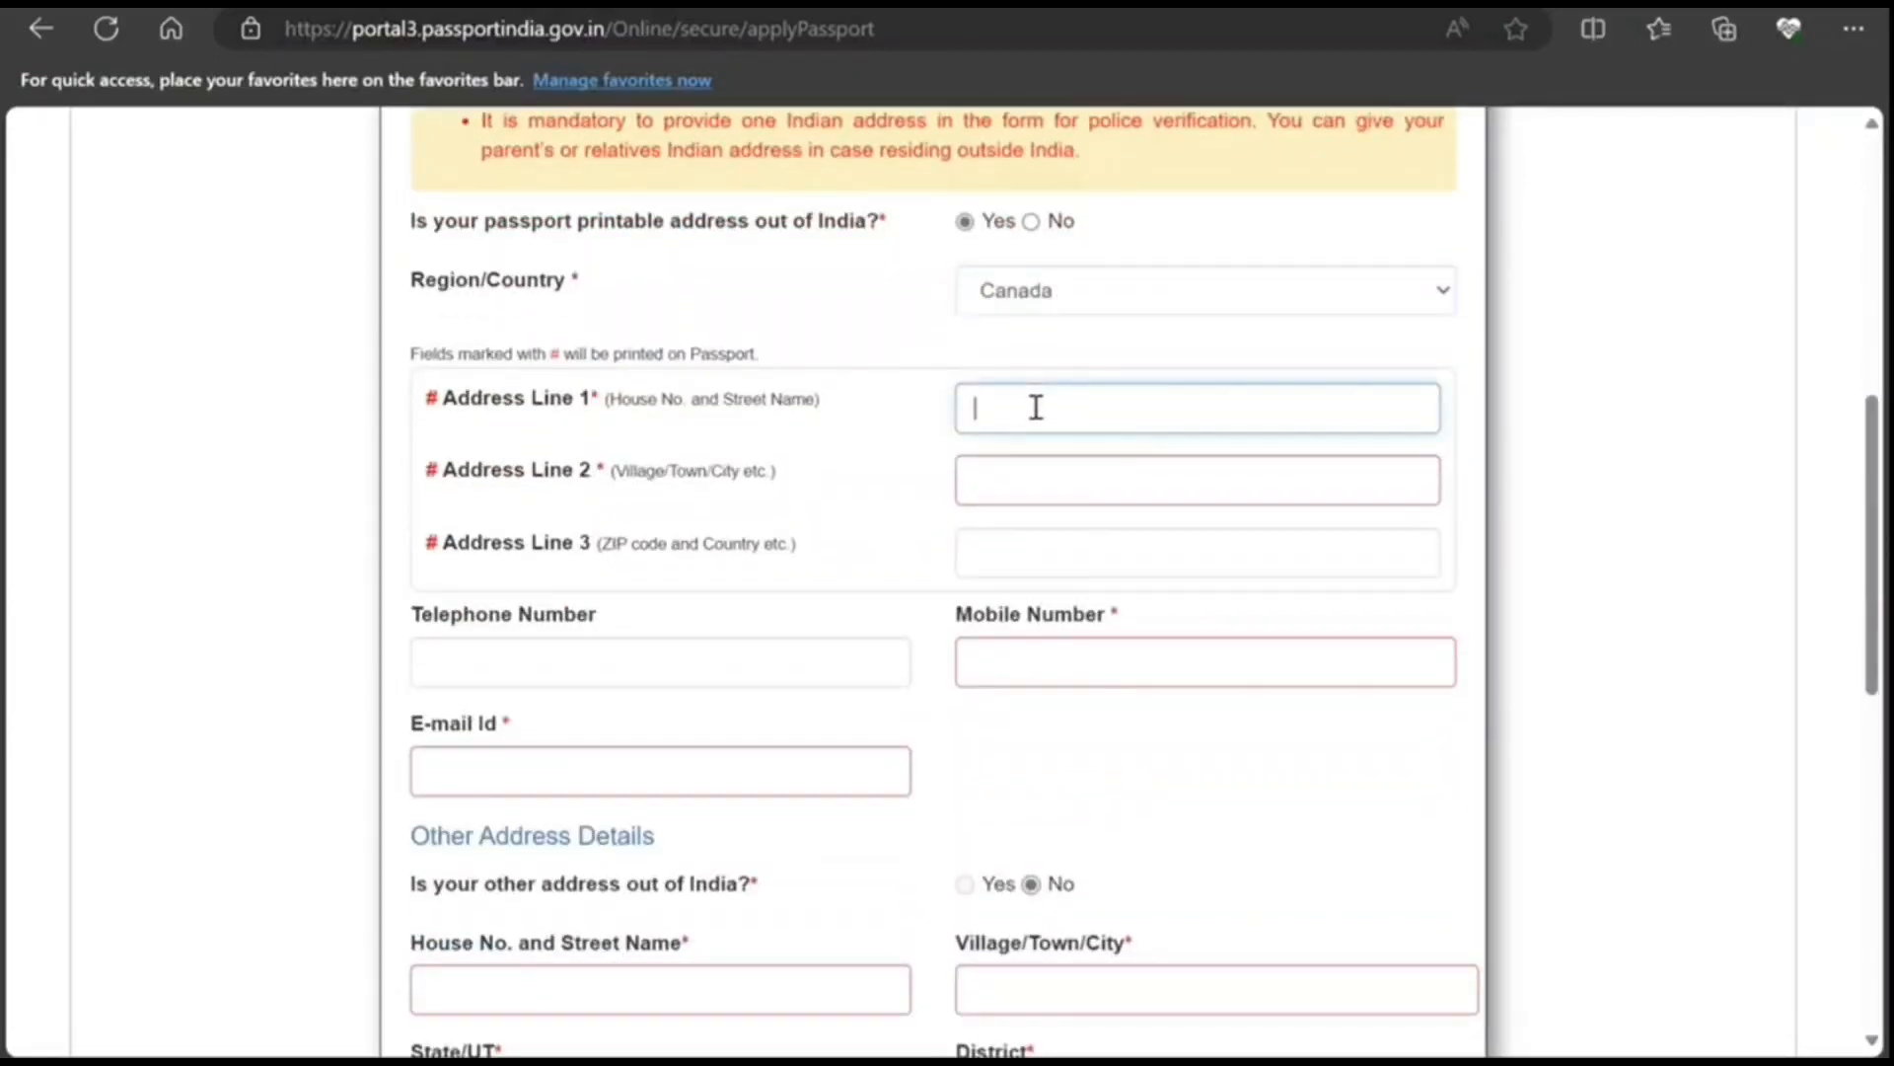
click(994, 475)
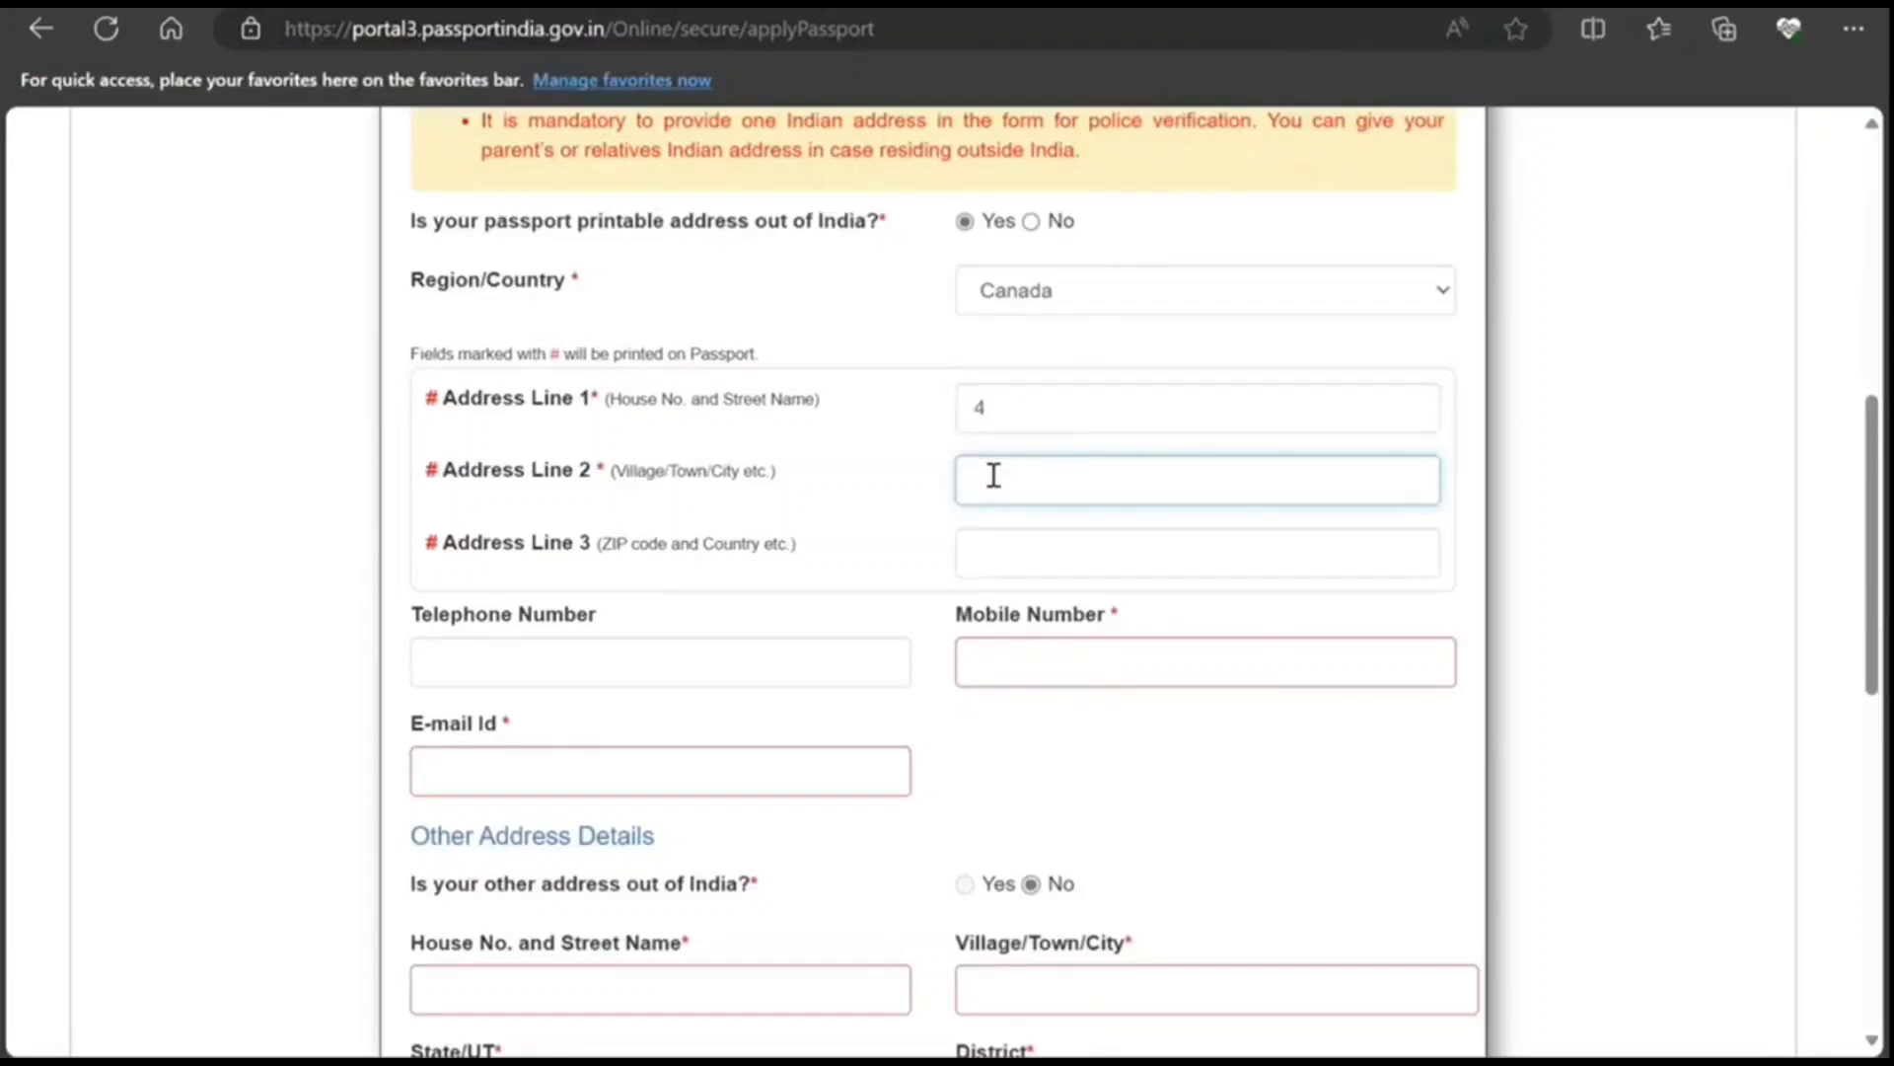
click(979, 553)
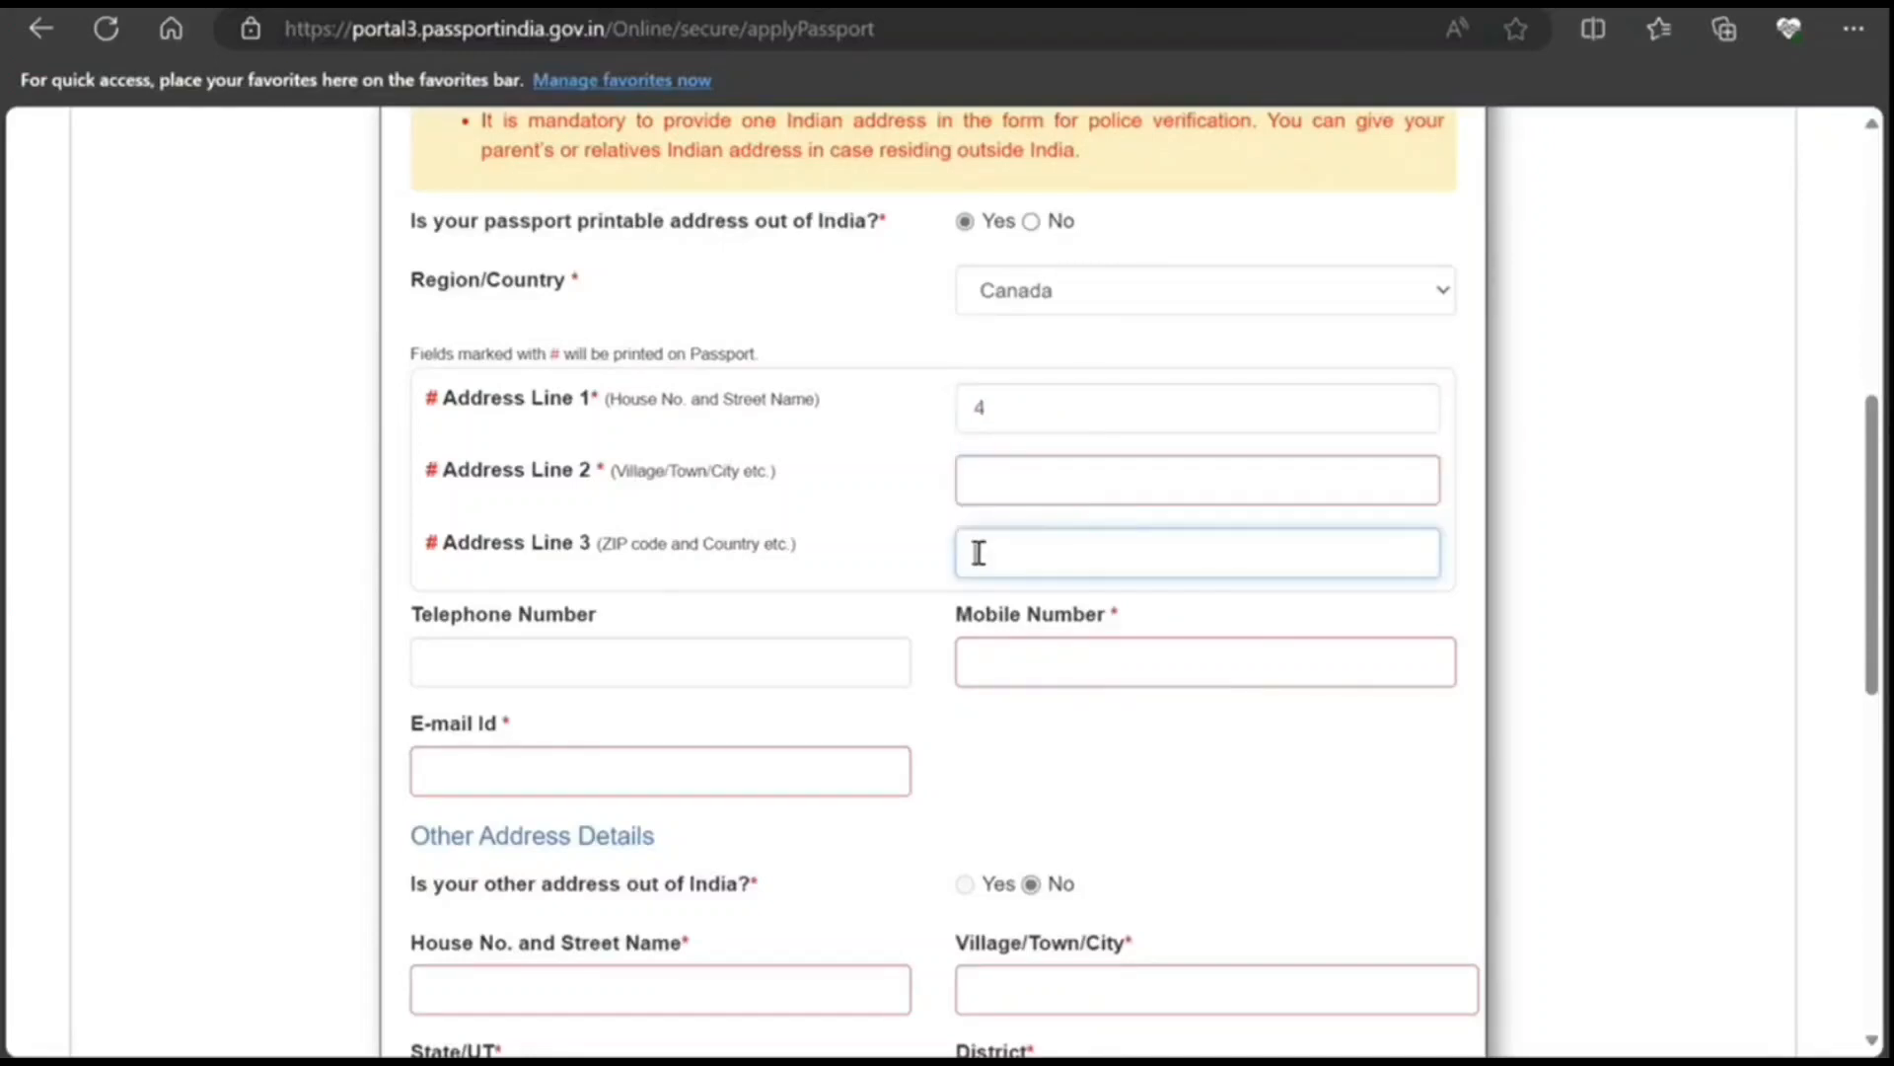
click(987, 481)
text(T)
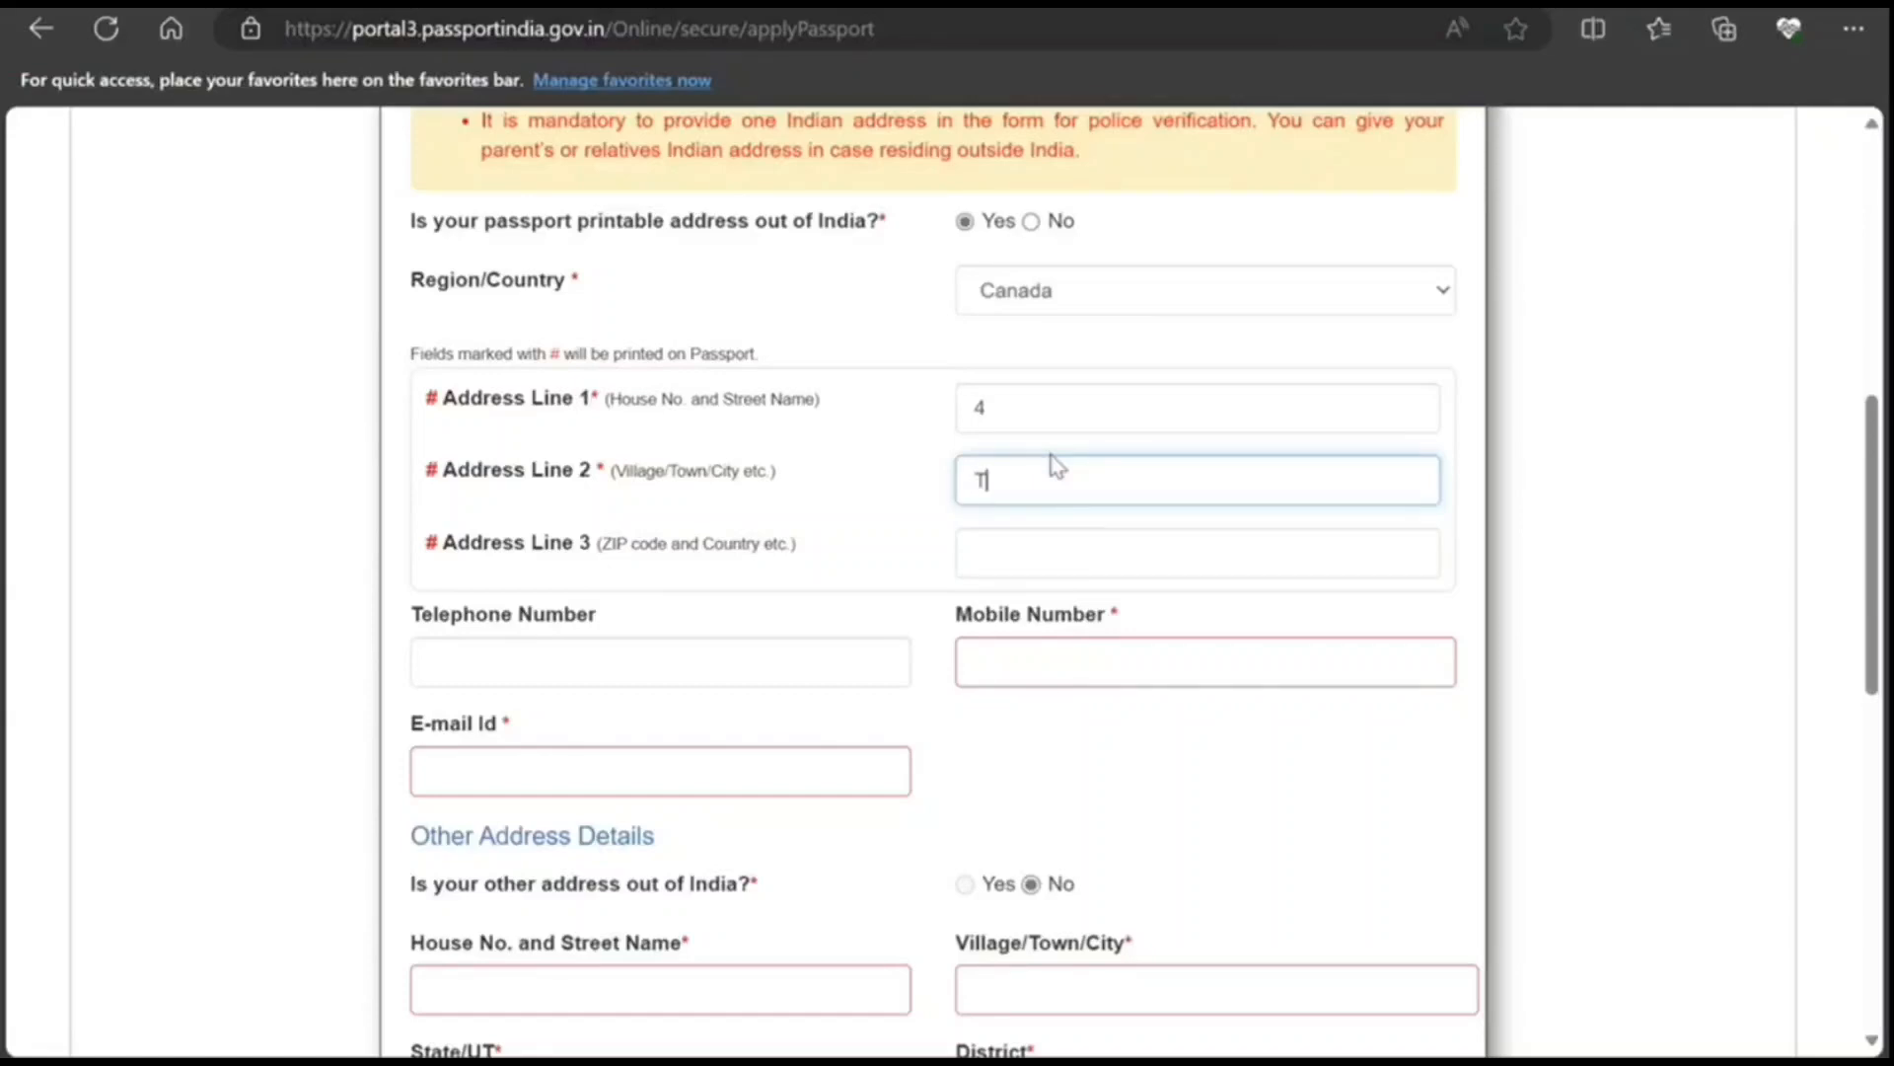
text(ORONTO)
click(1121, 390)
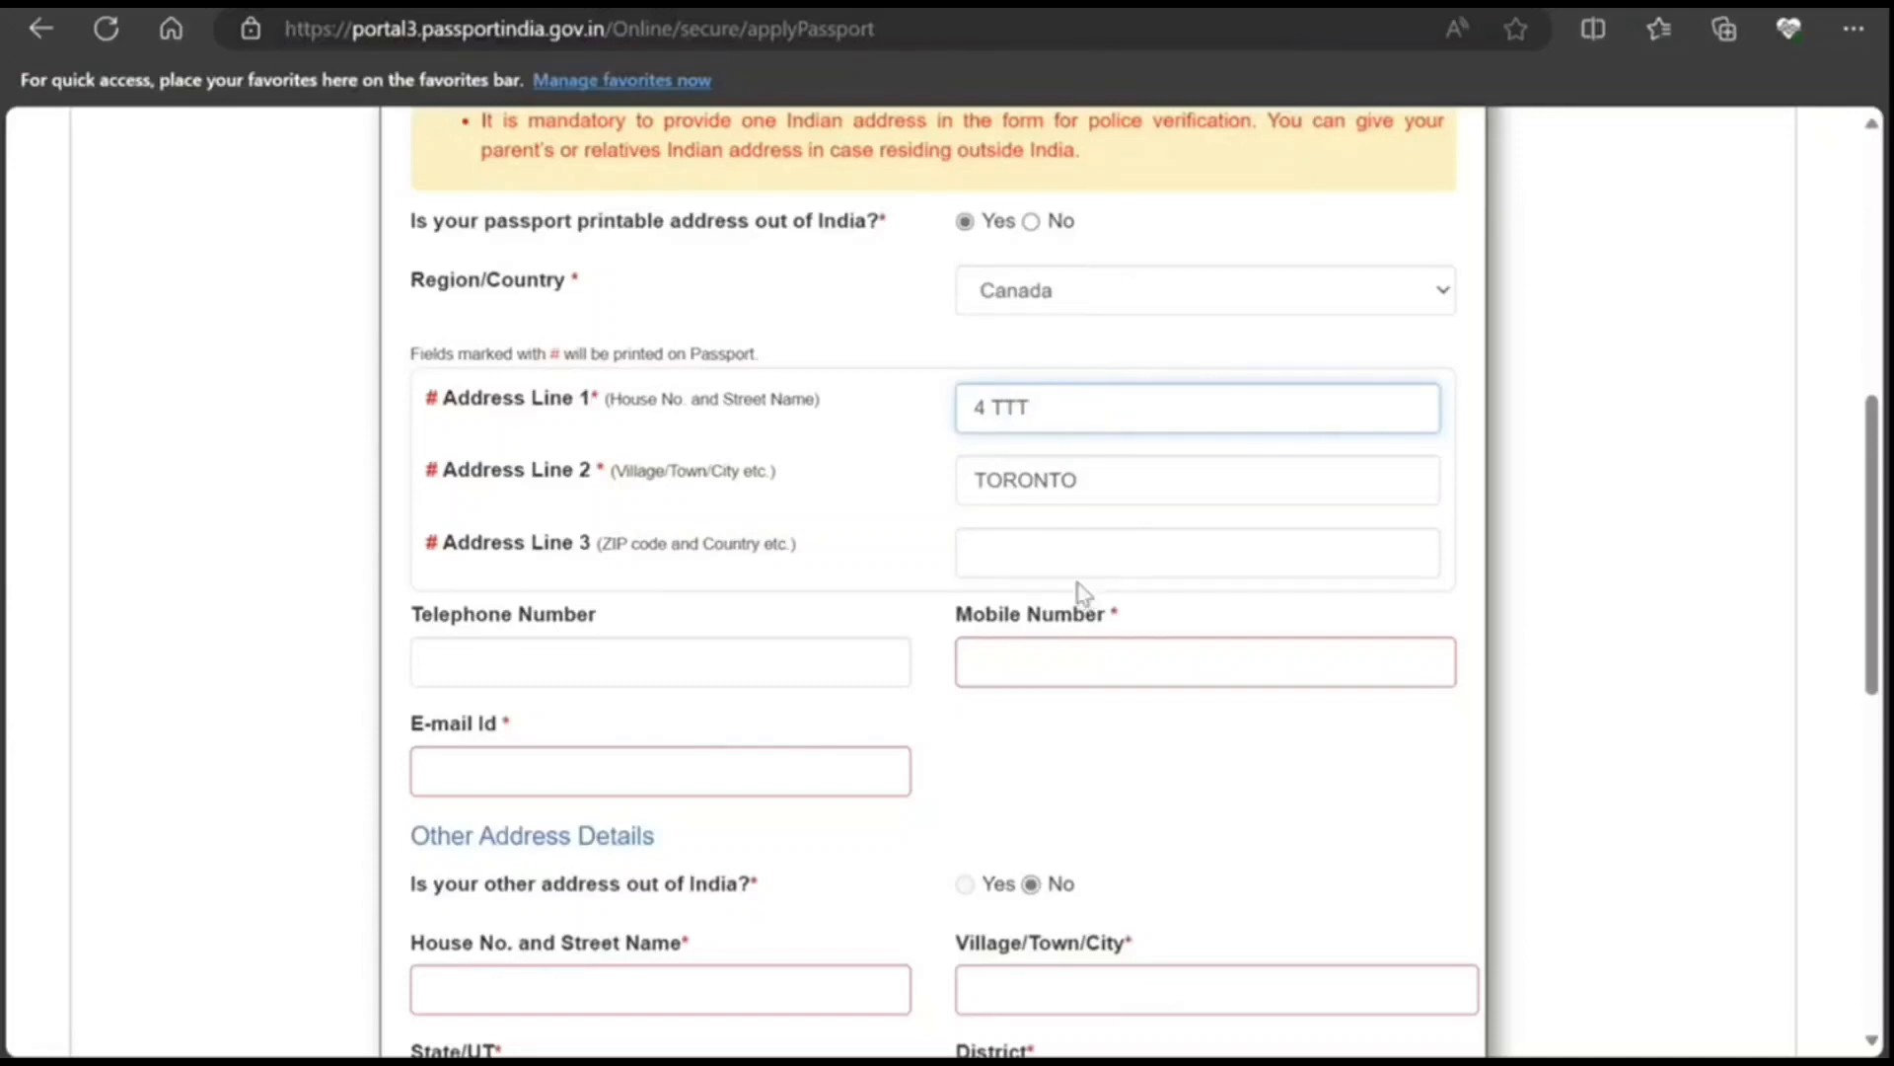
click(1079, 557)
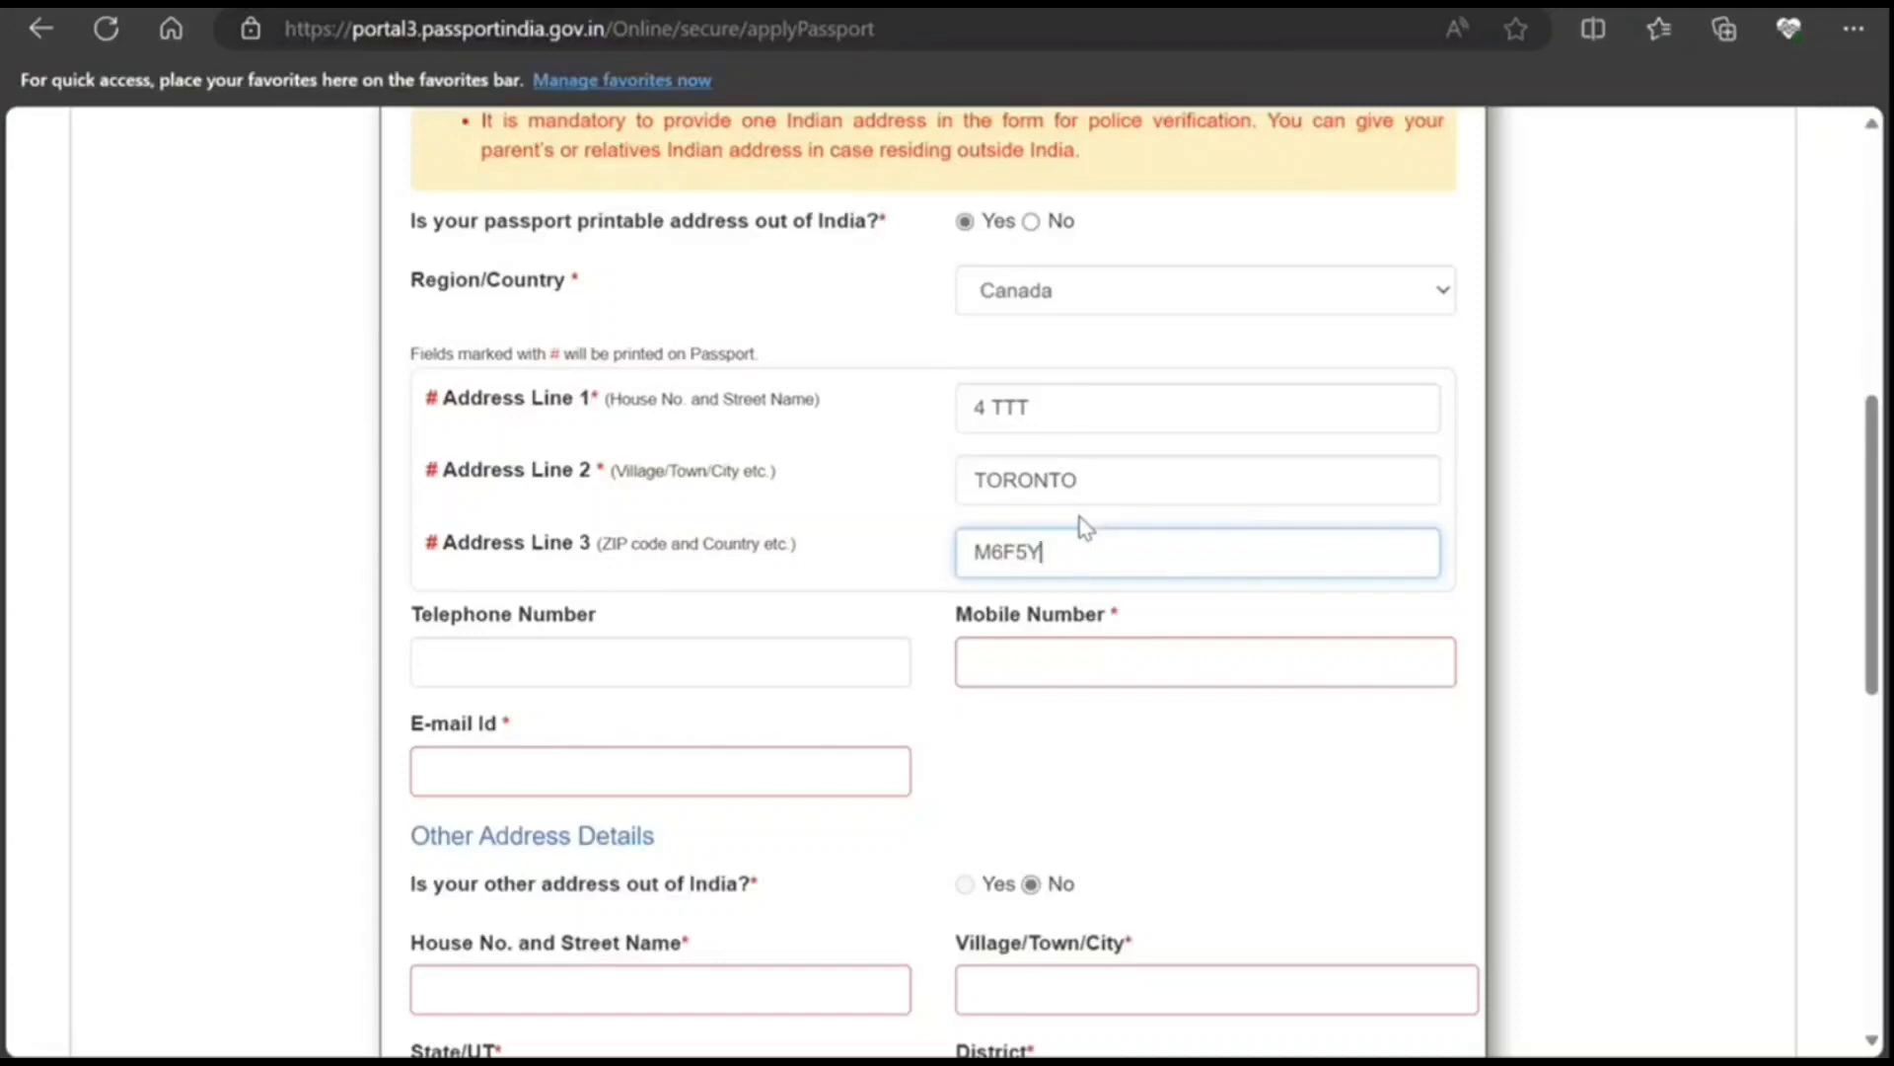
Step: Enter the applicant's mobile number and e-mail address
click(1133, 674)
text(8989)
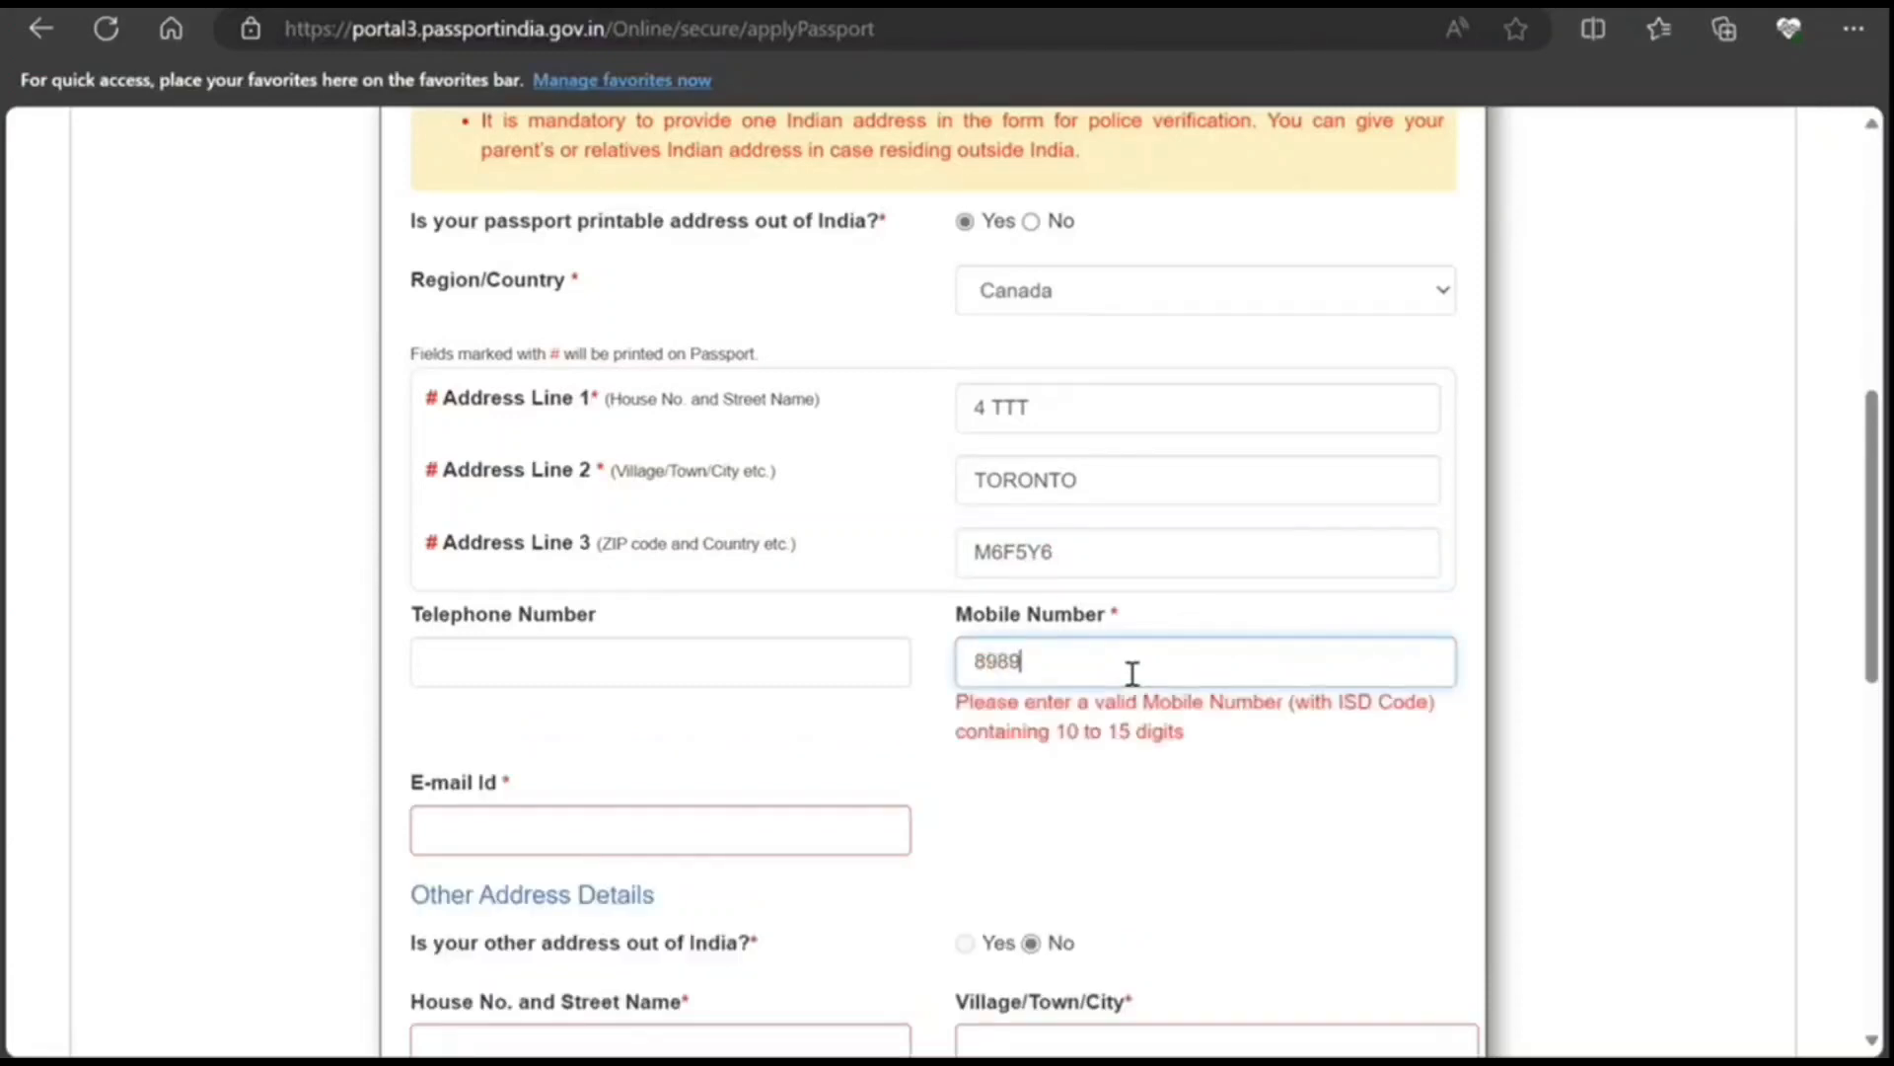
text(898989)
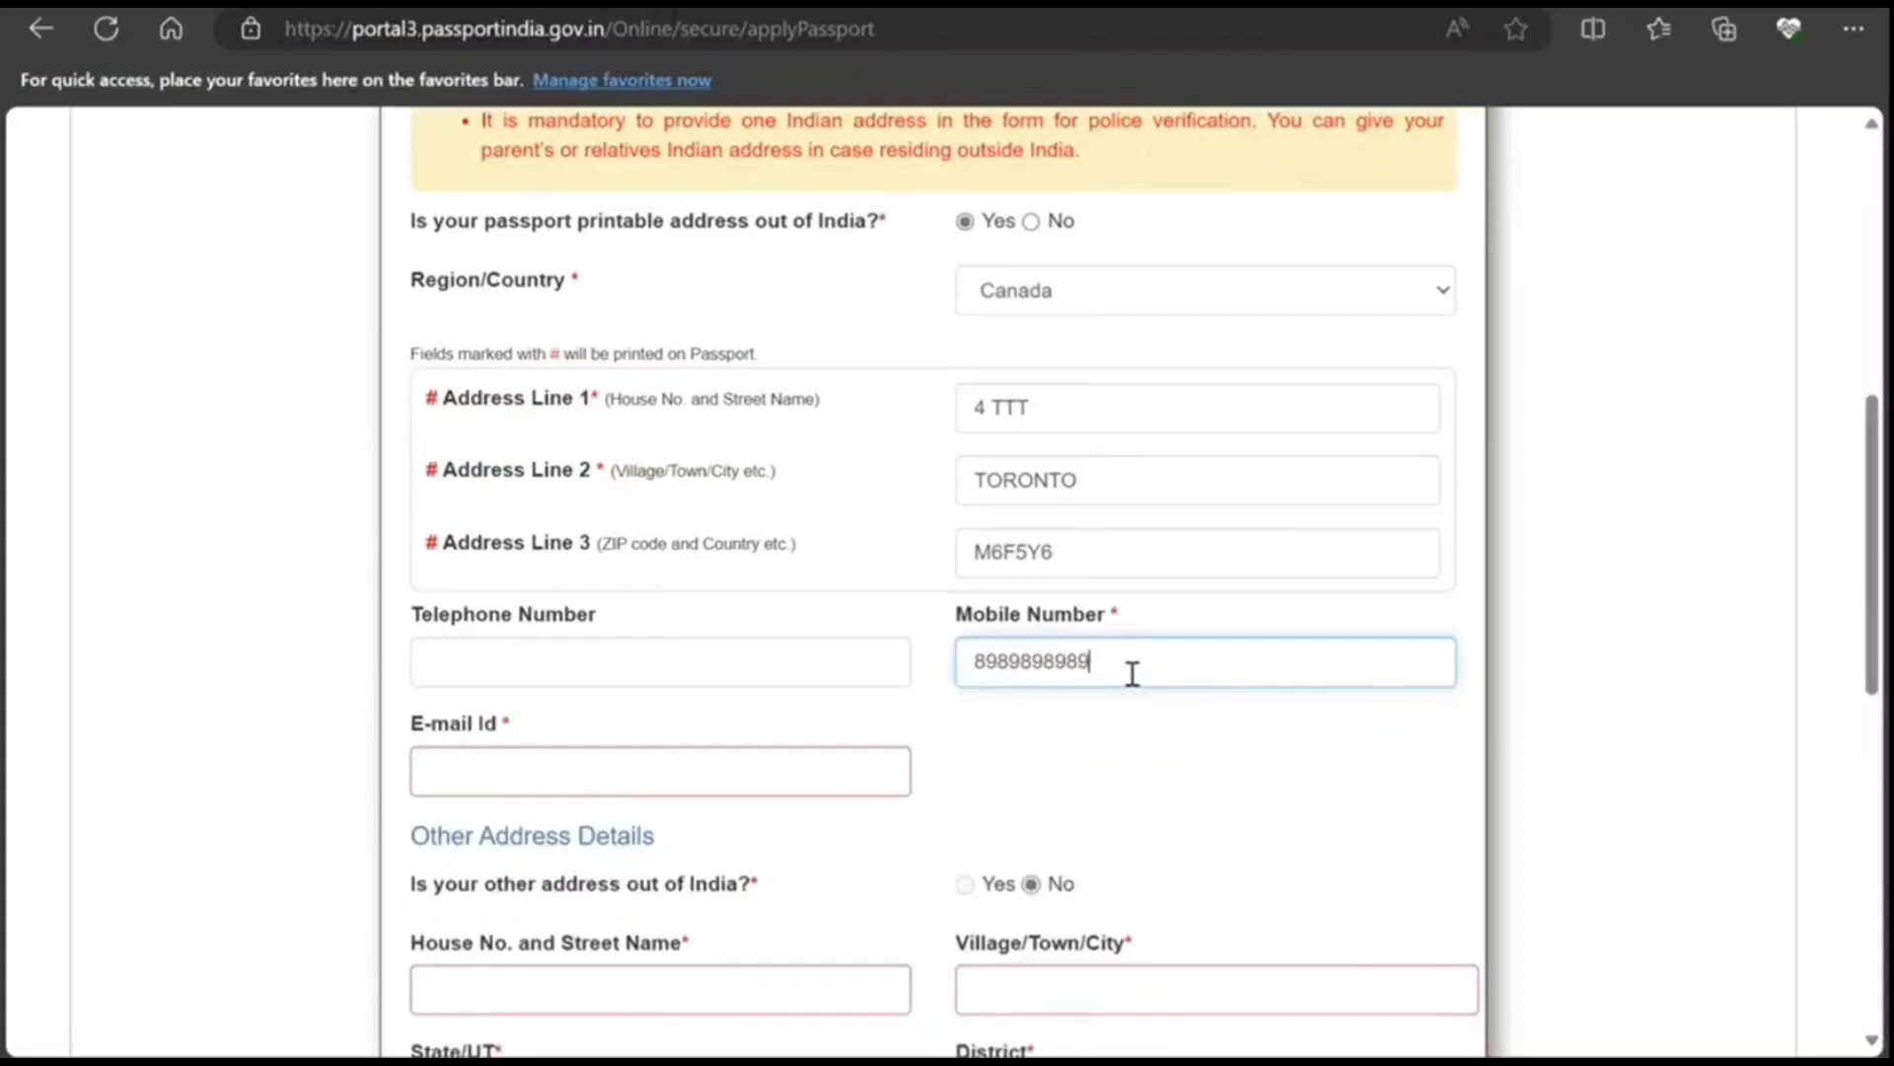
click(627, 780)
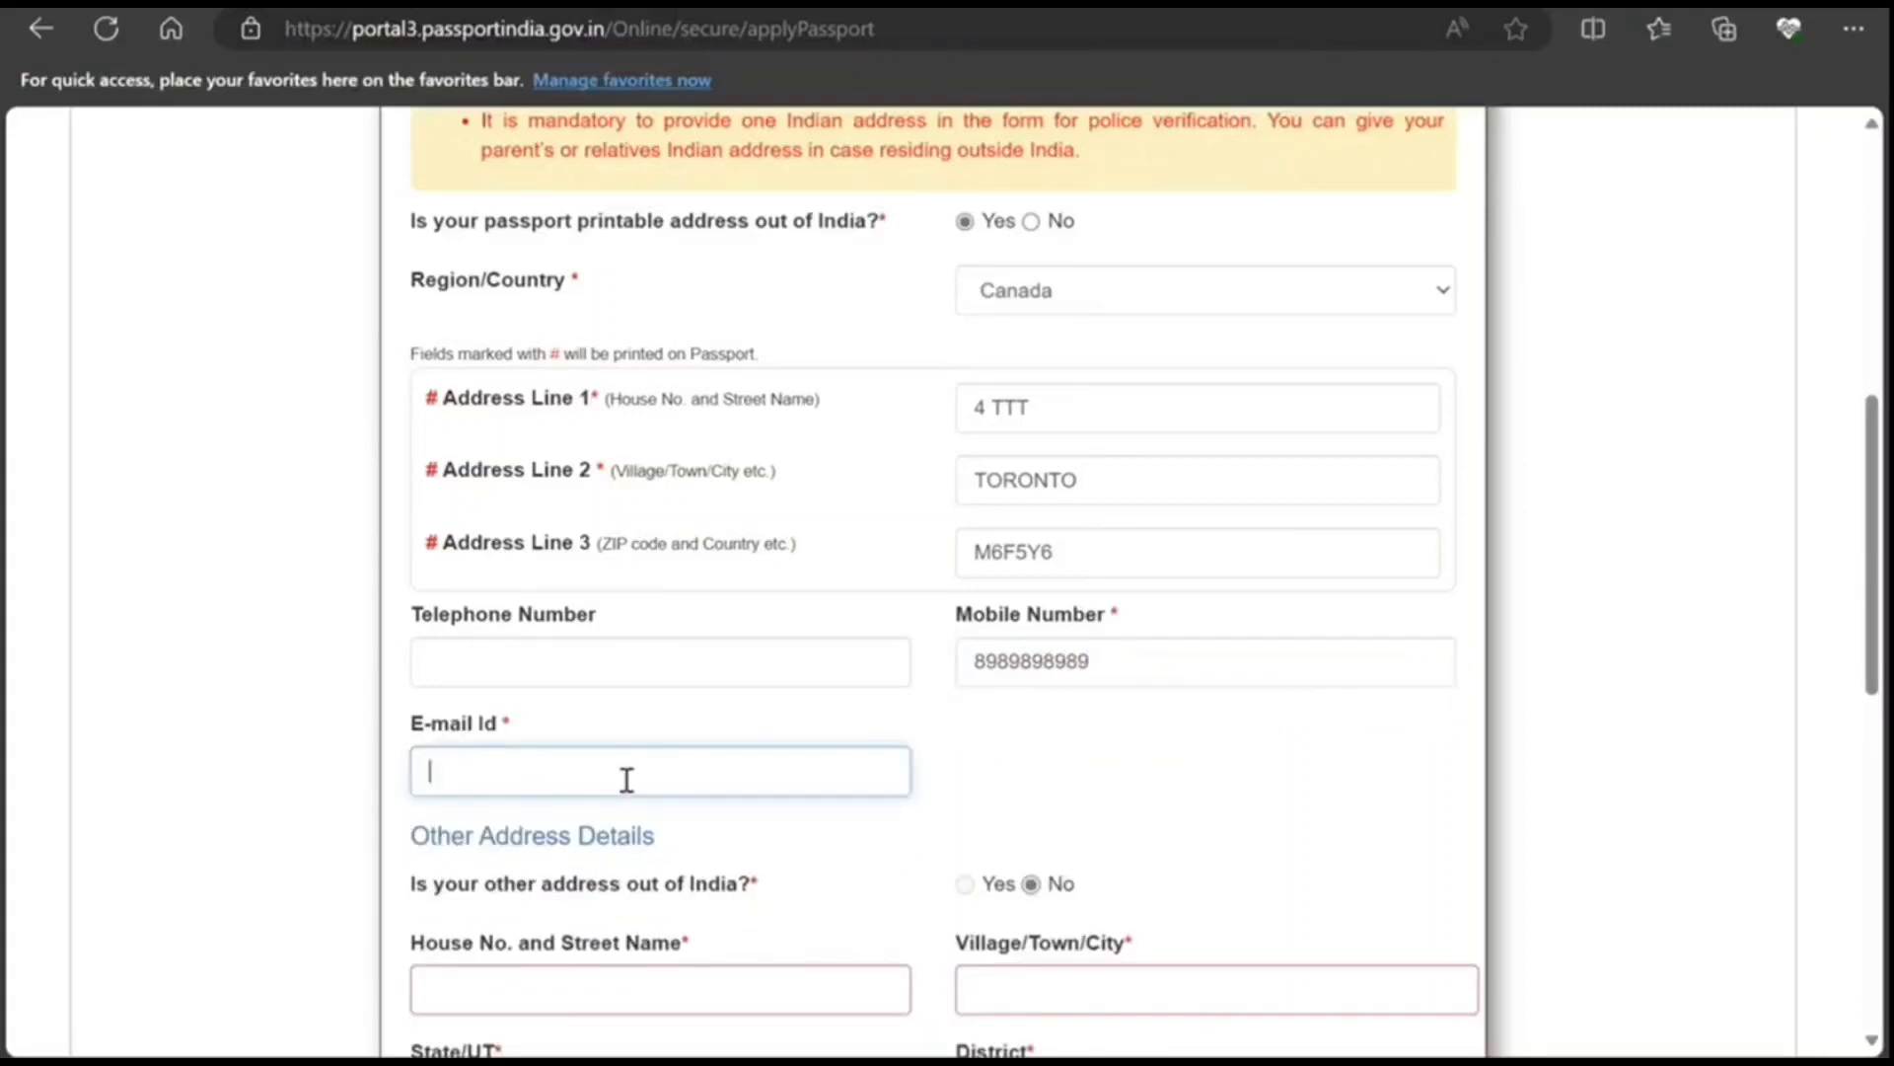
text(NON)
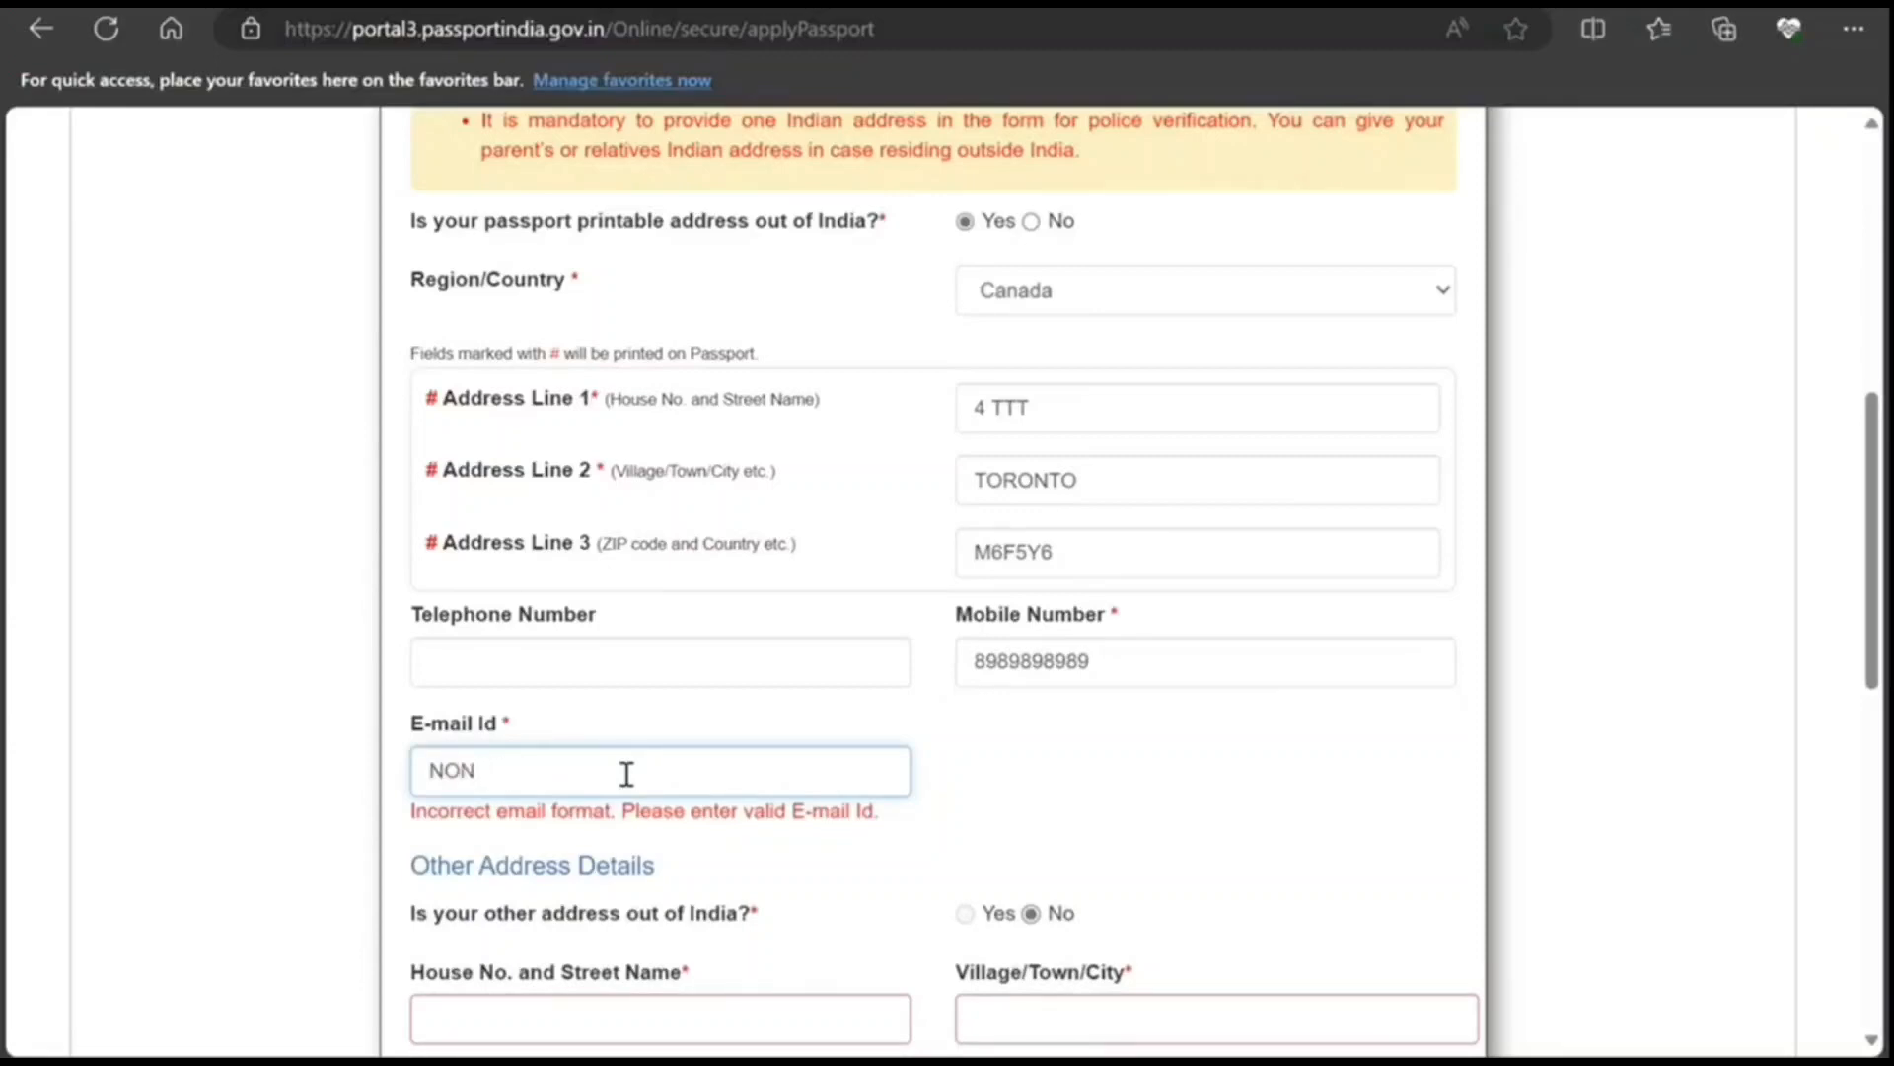
text(MAIL@NOME)
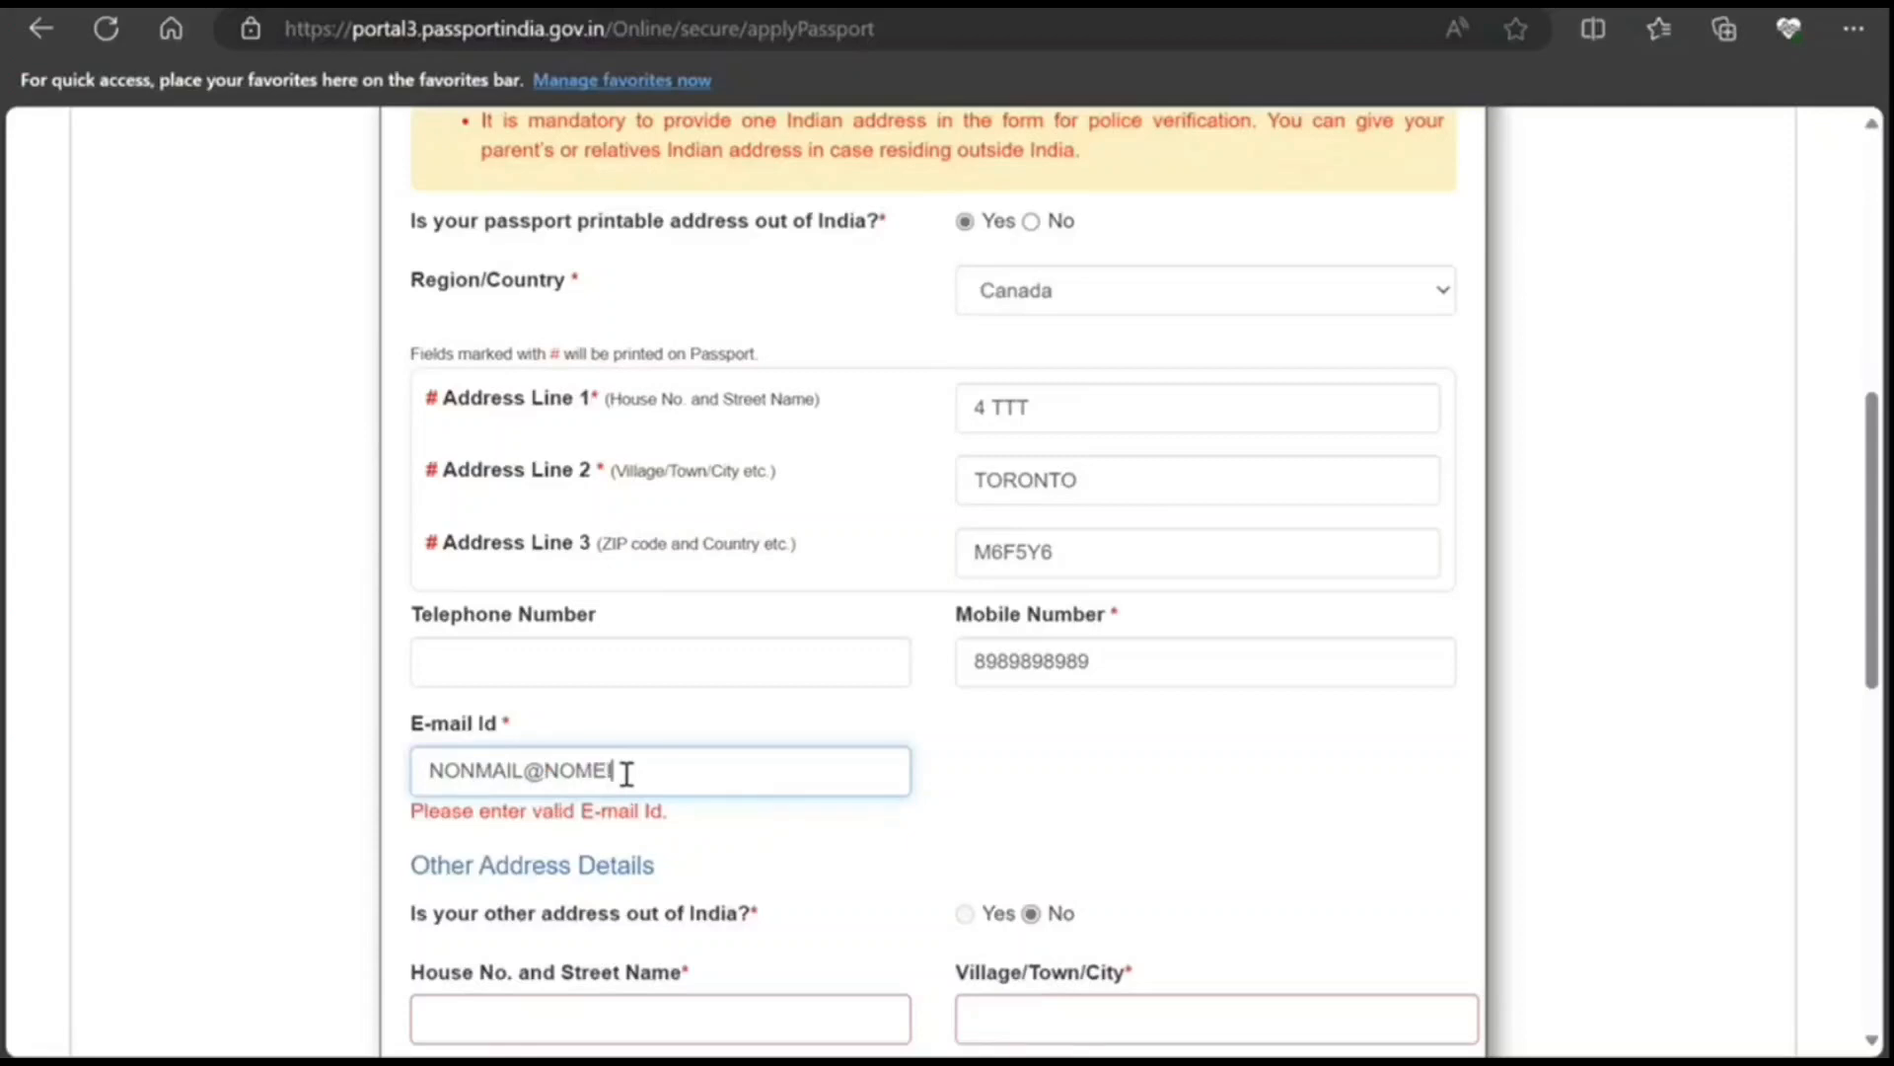
text(IAL.)
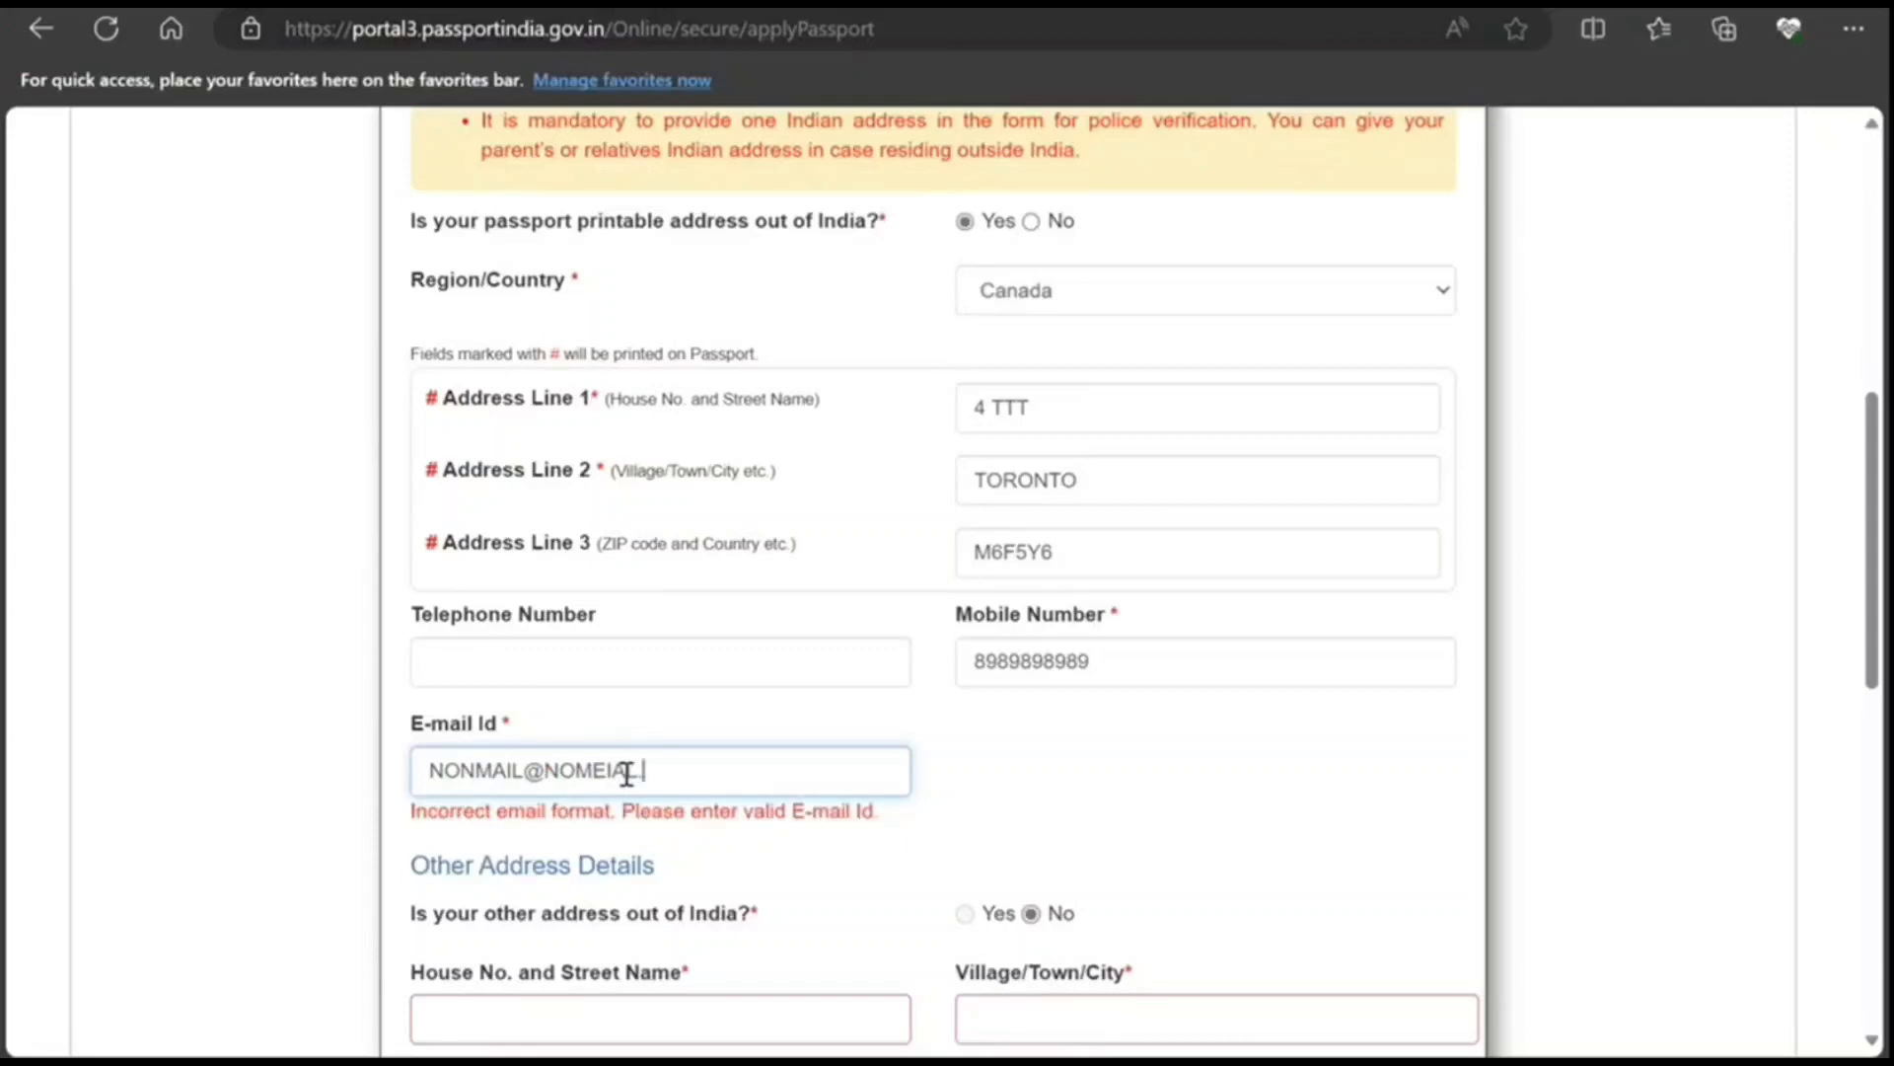
text(CCC)
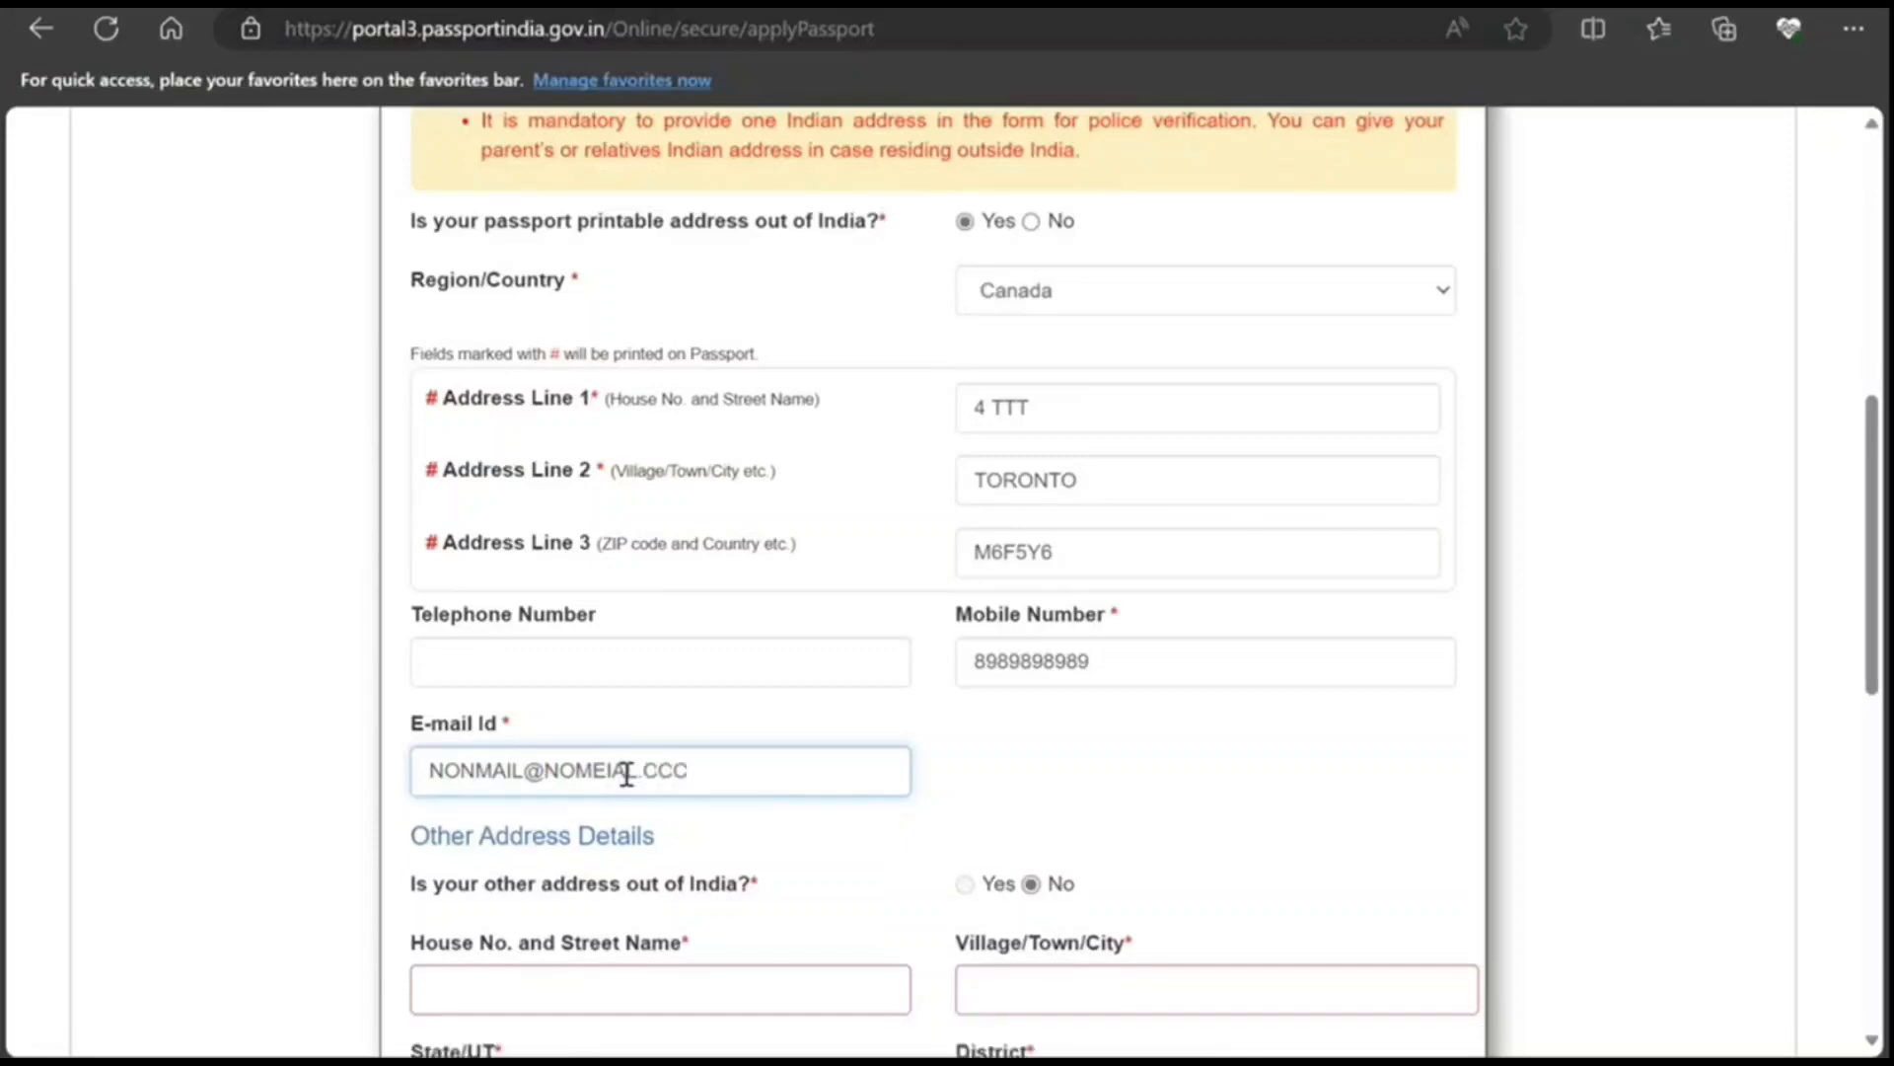
scroll(1015, 879, down, 1)
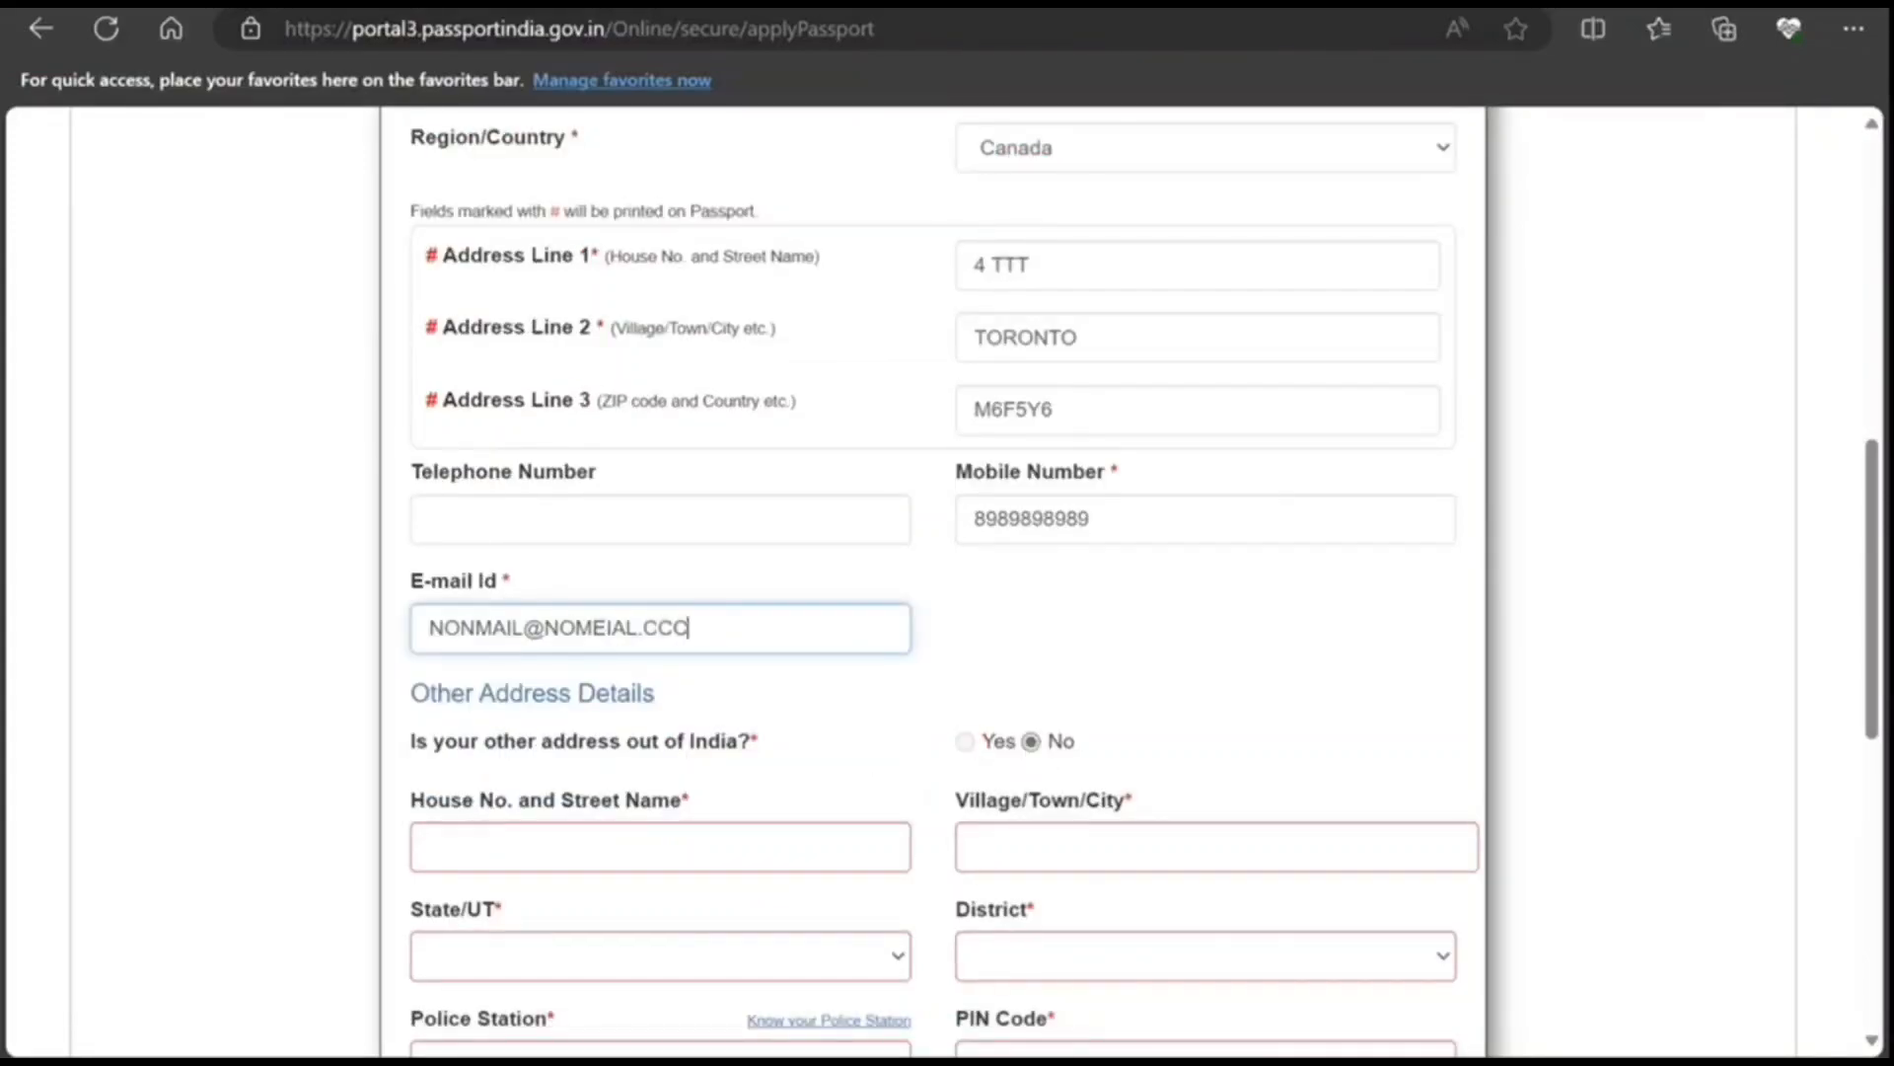
scroll(1031, 340, up, 3)
scroll(1033, 345, down, 4)
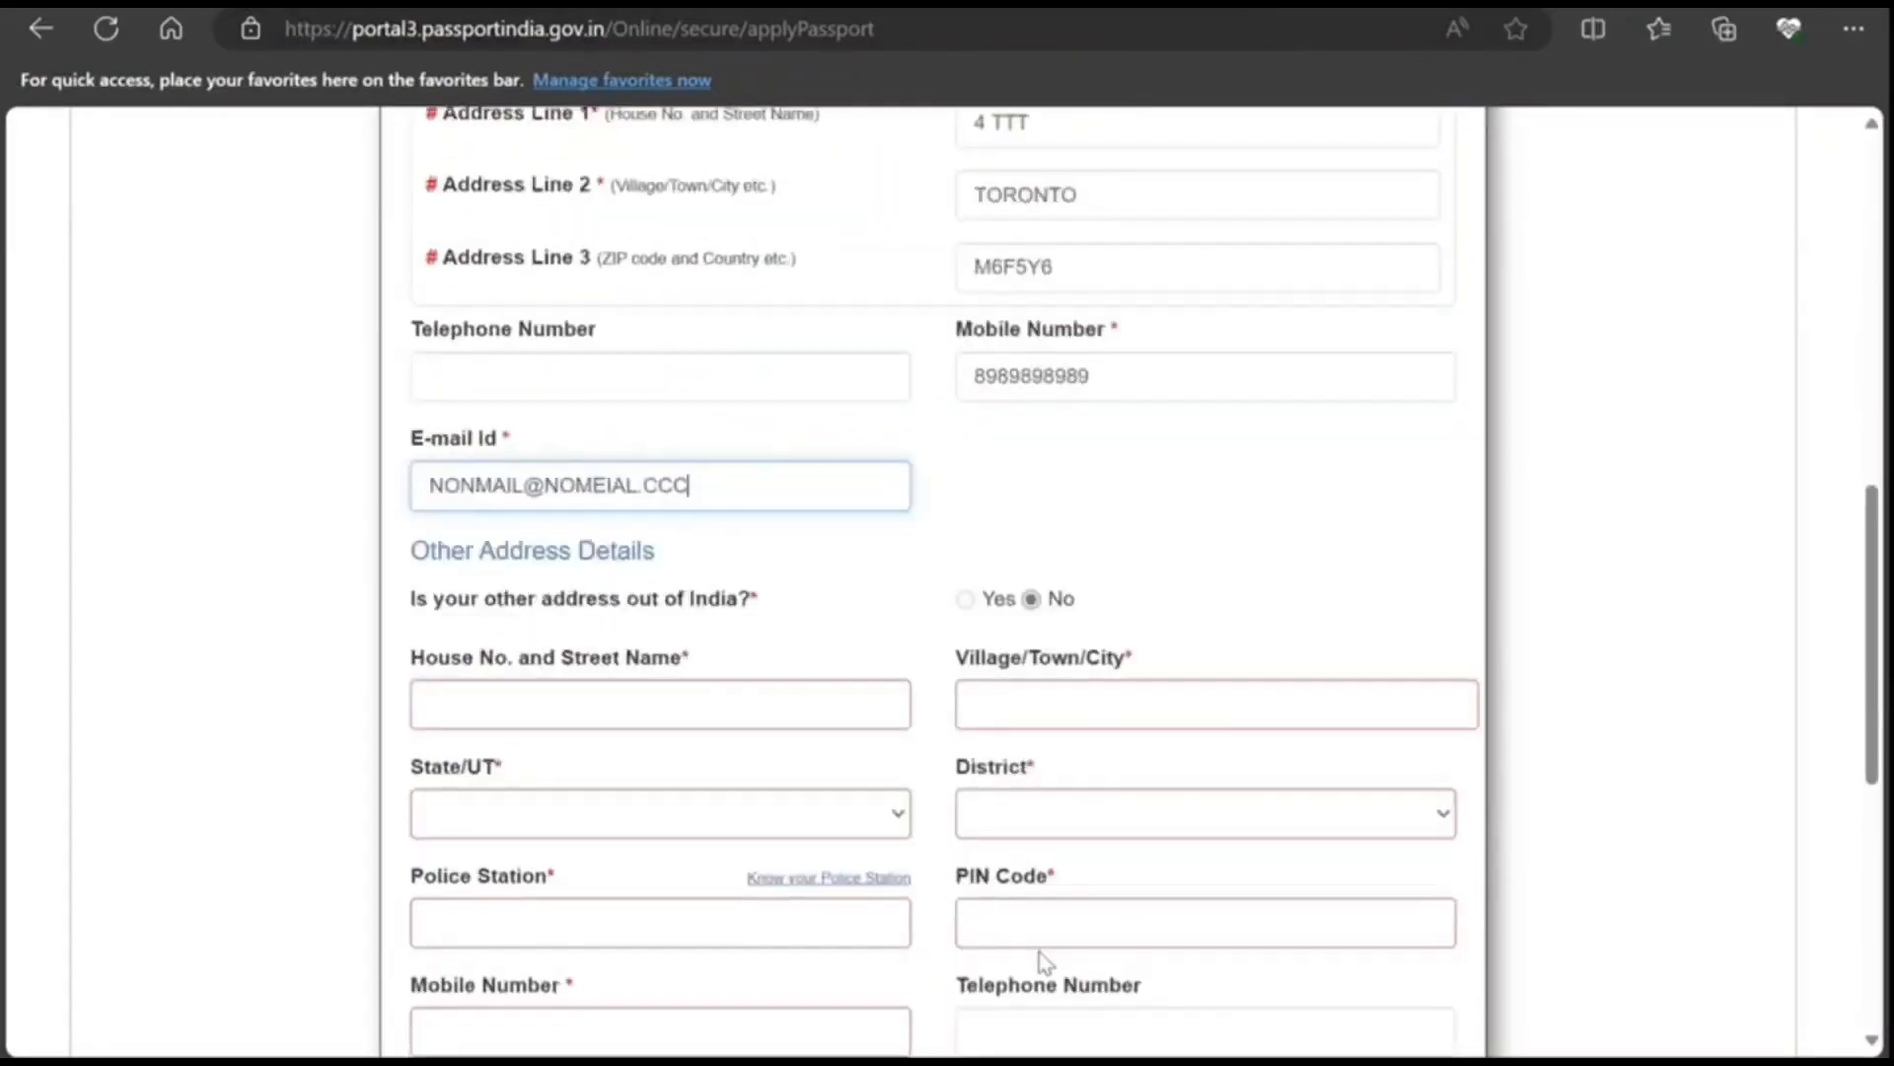
scroll(893, 765, down, 1)
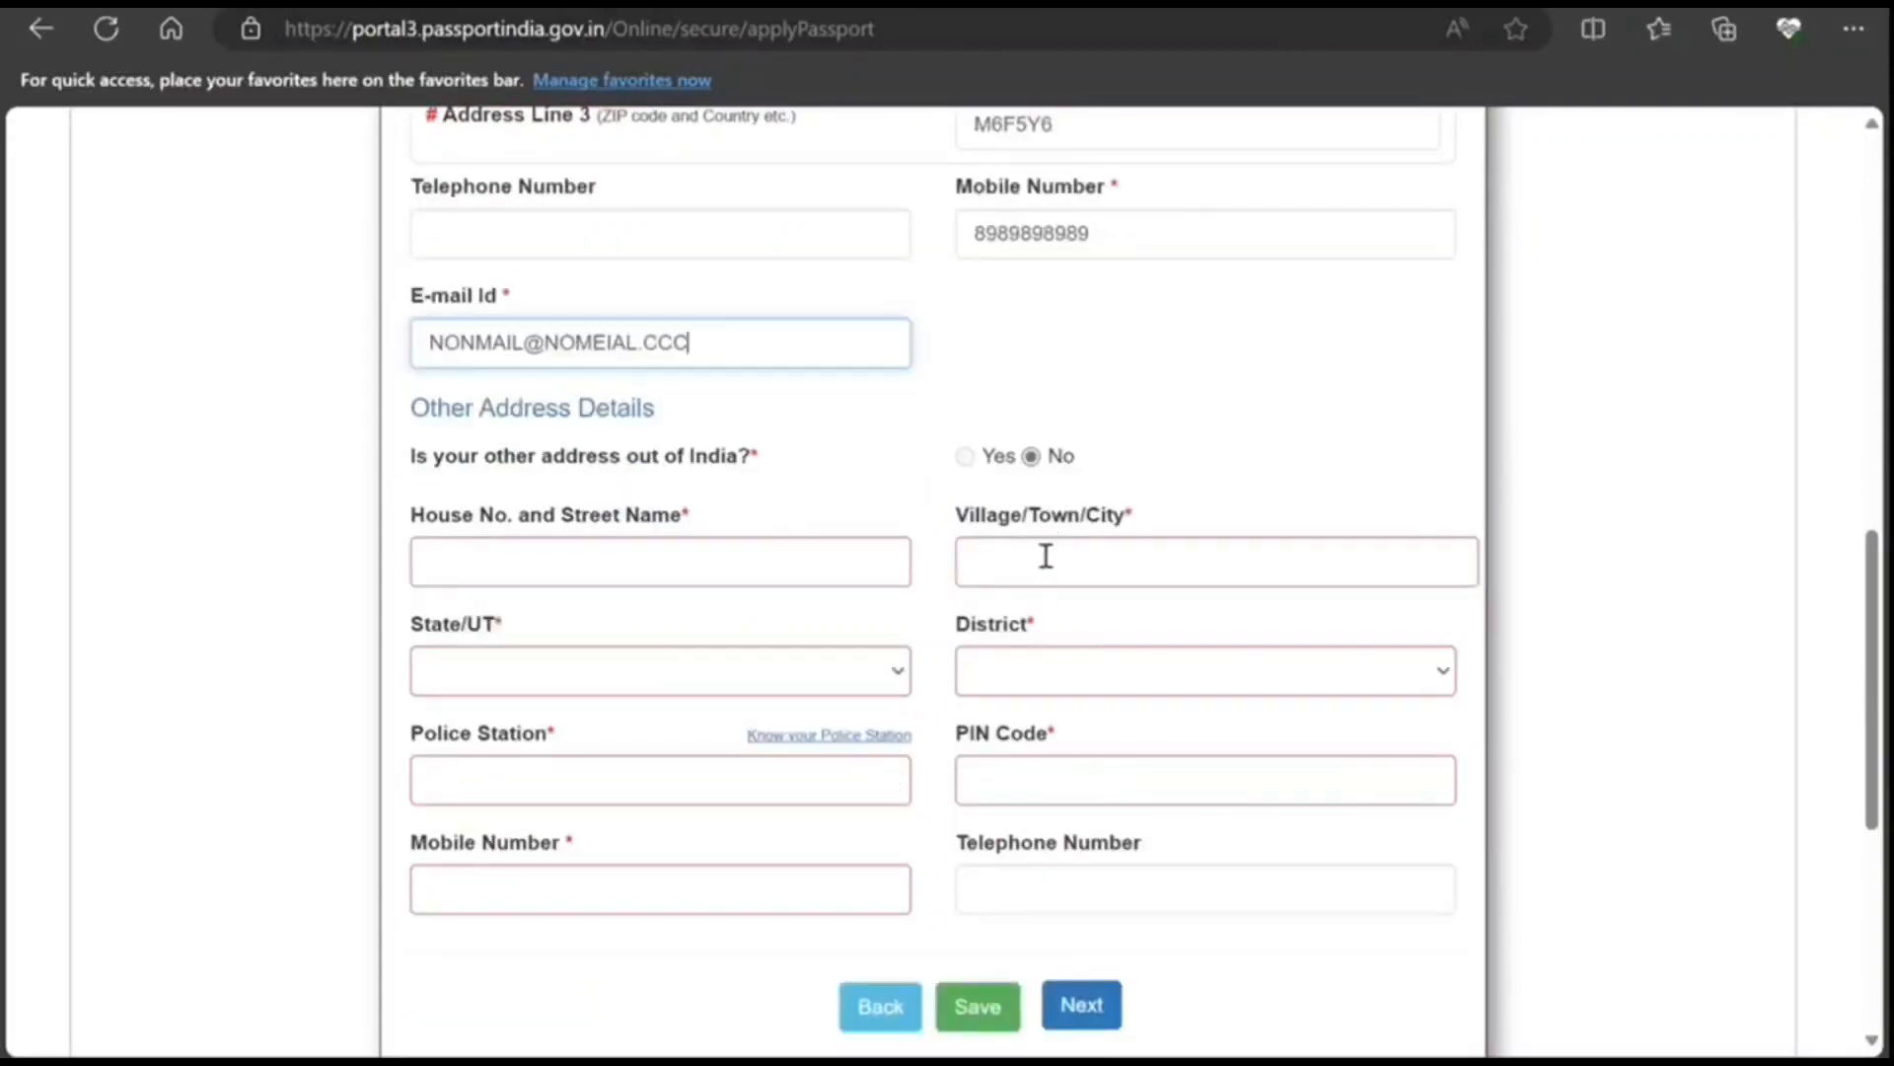
Step: Set the other address to Delhi, South East Delhi, Pul Prahladpur police station, PIN 110007
click(1074, 681)
click(766, 663)
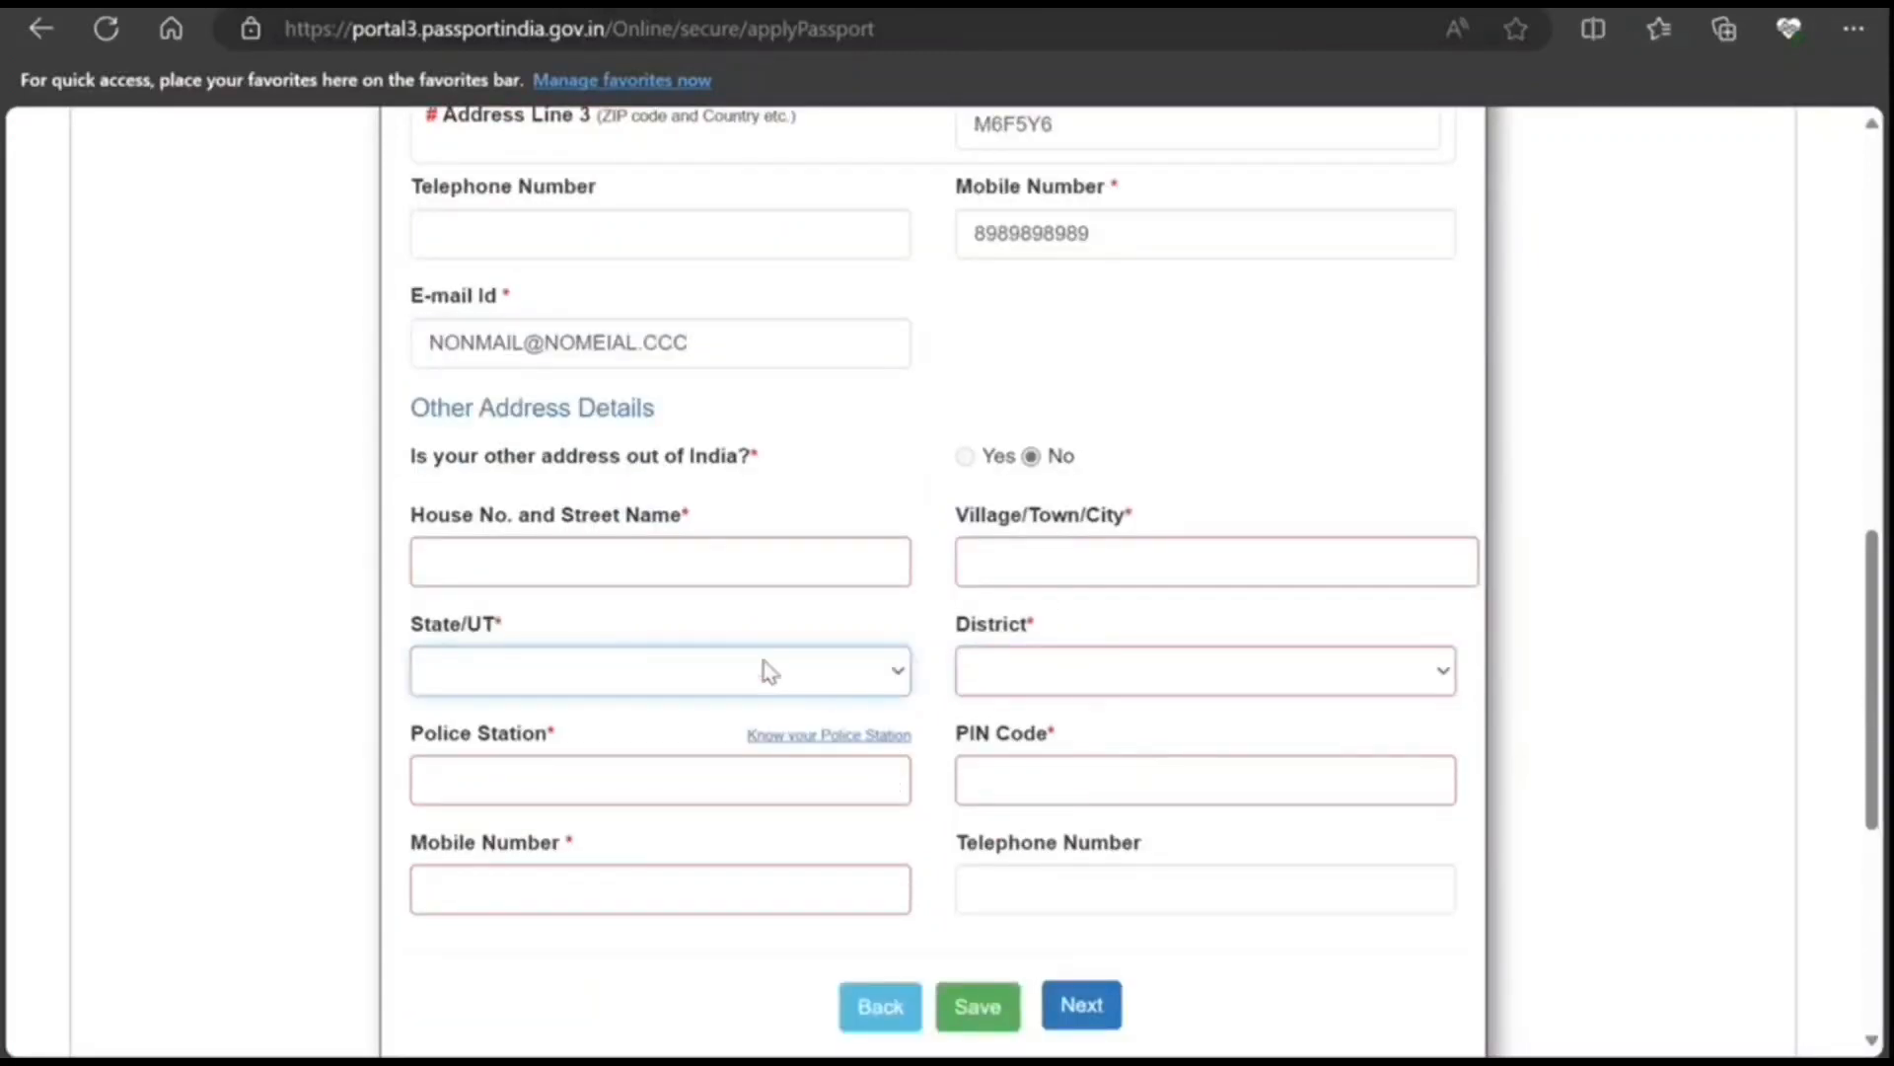
click(666, 439)
click(1032, 690)
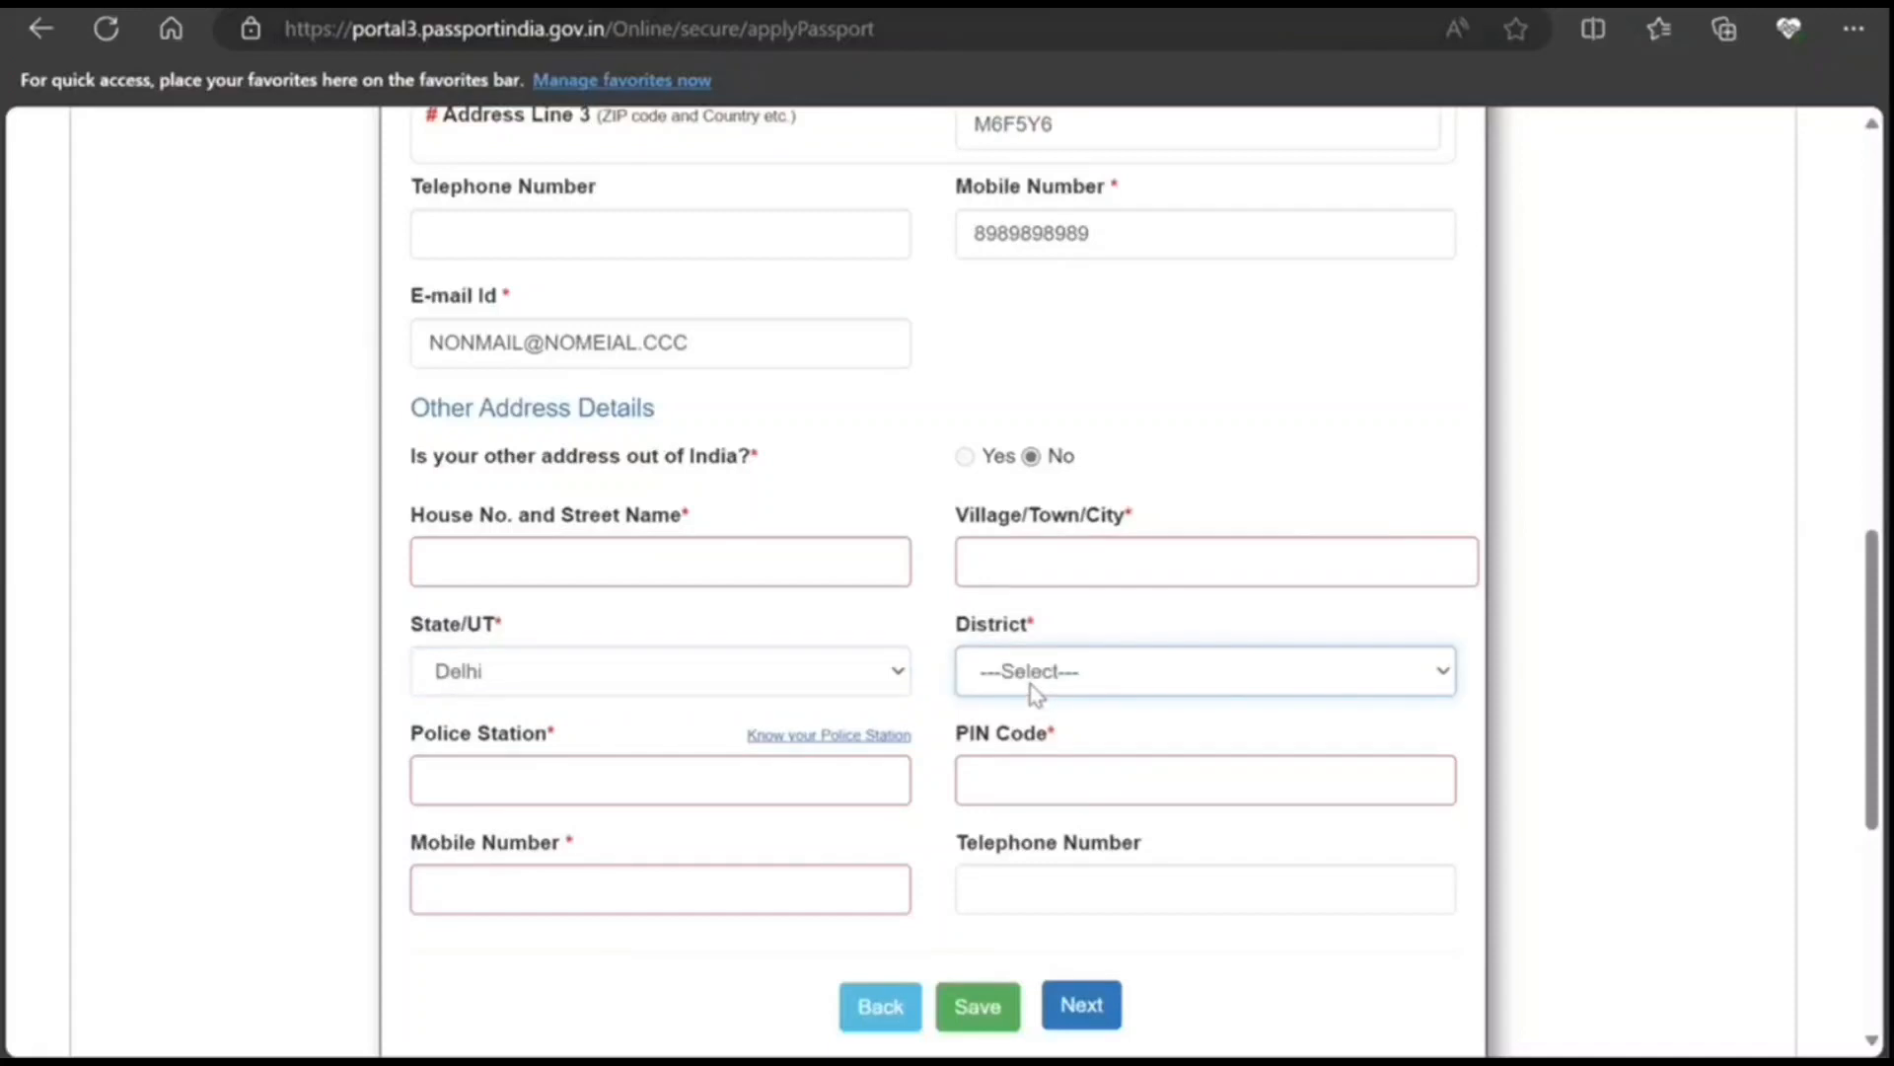
click(1015, 592)
click(615, 787)
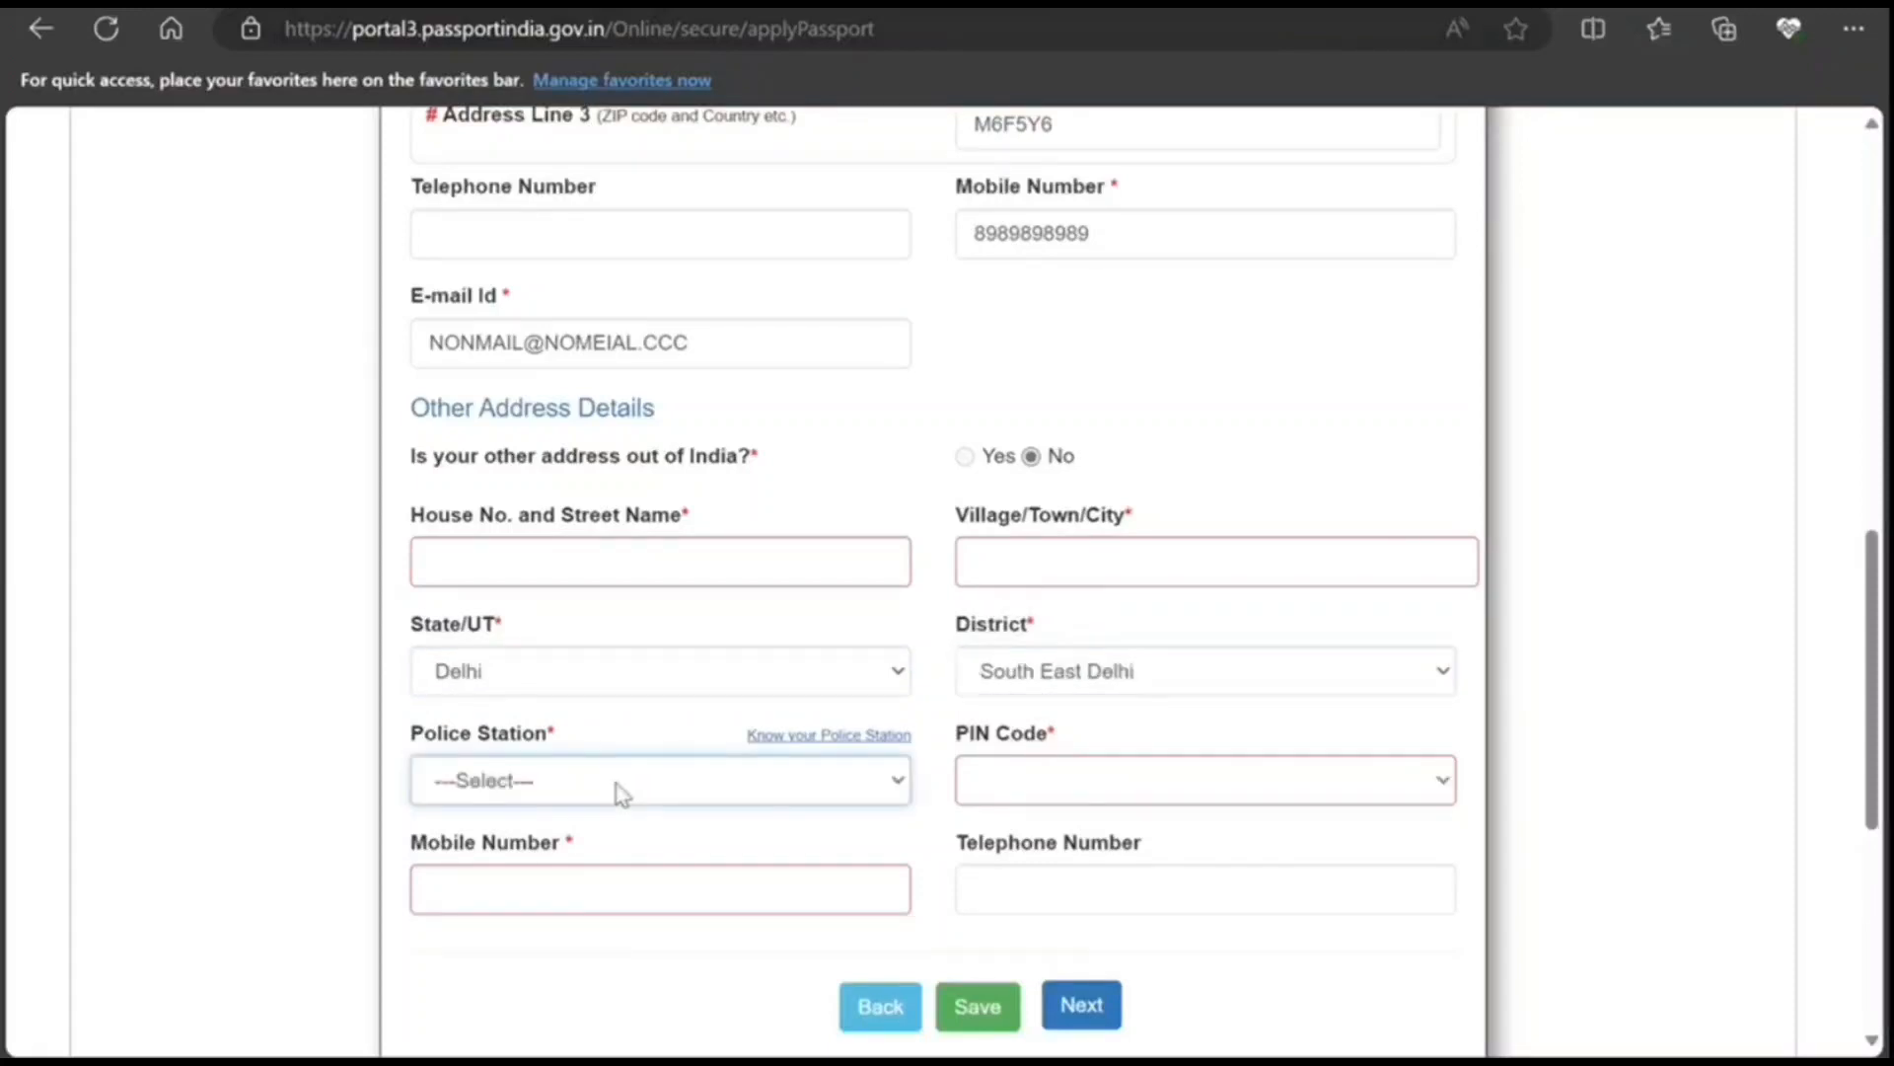
click(679, 663)
click(1029, 789)
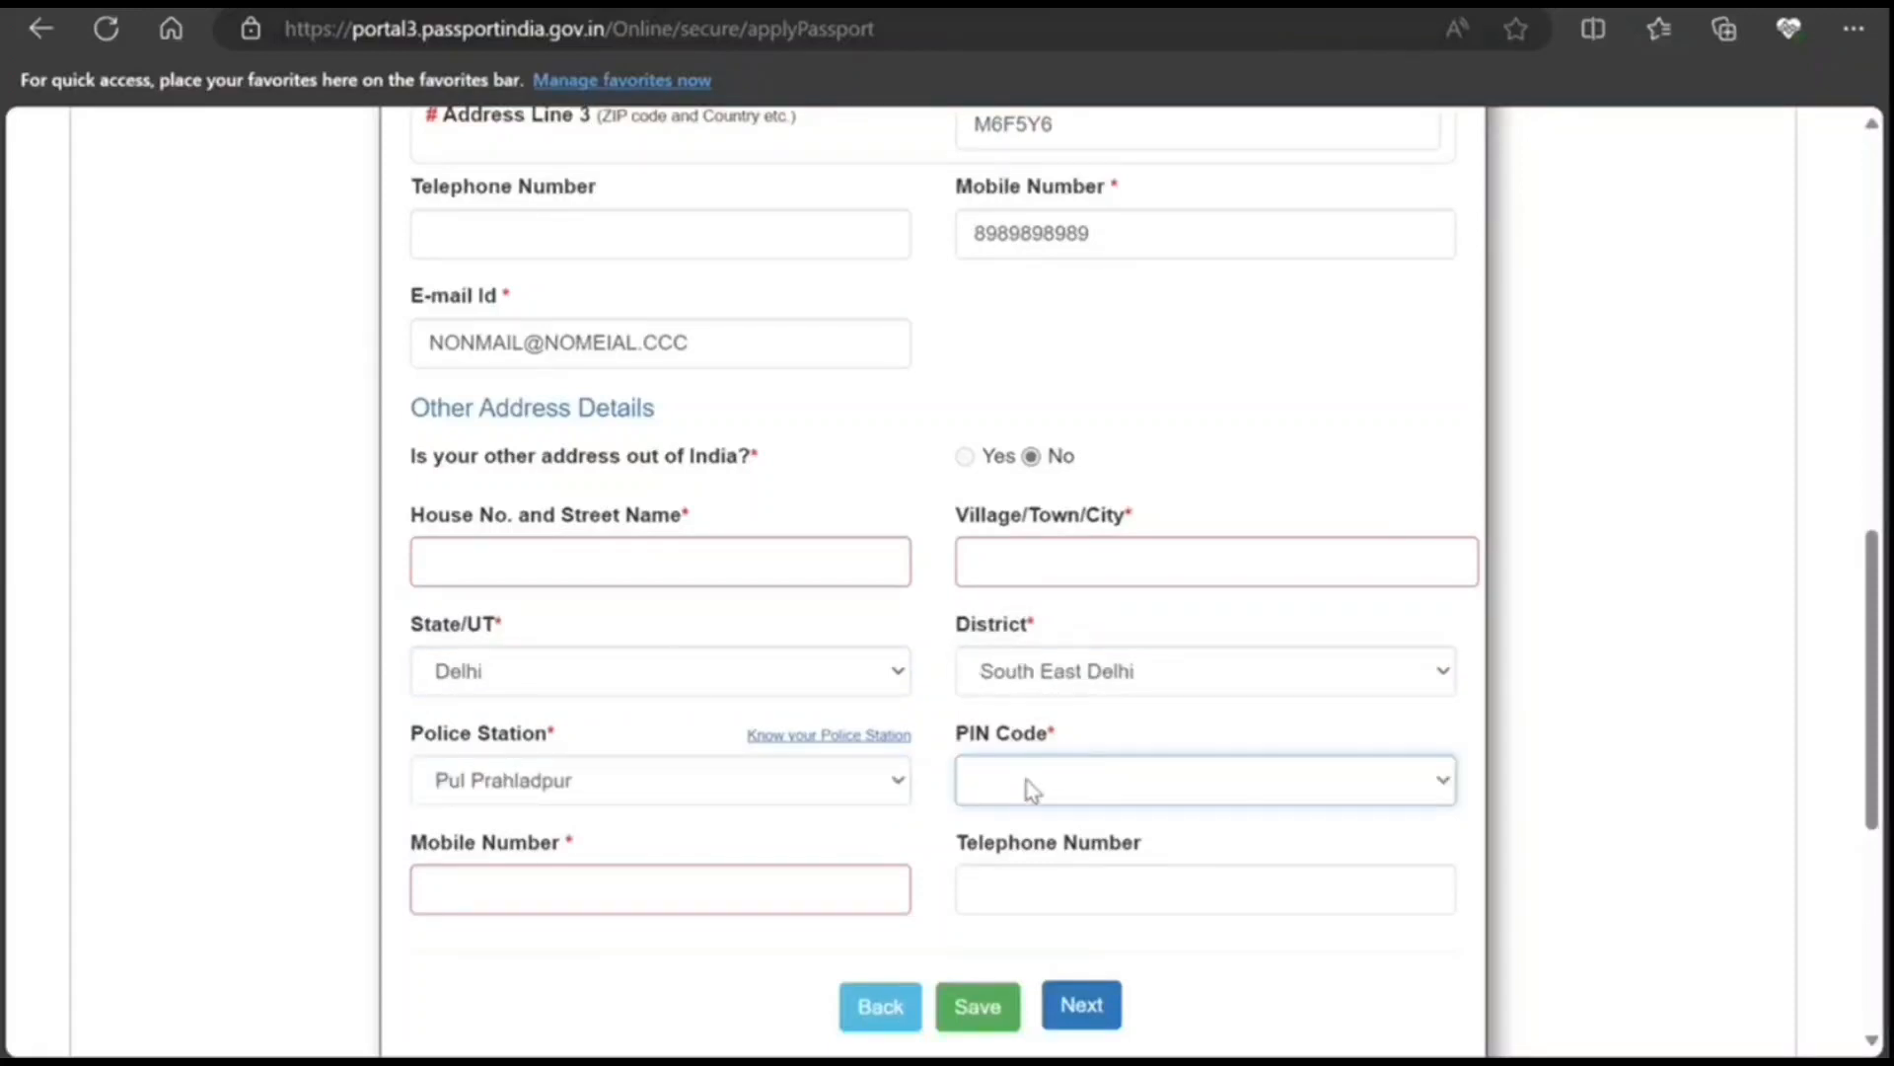
click(1003, 457)
Step: Enter the other address's mobile number and fill House No. and Village/Town/City
click(791, 895)
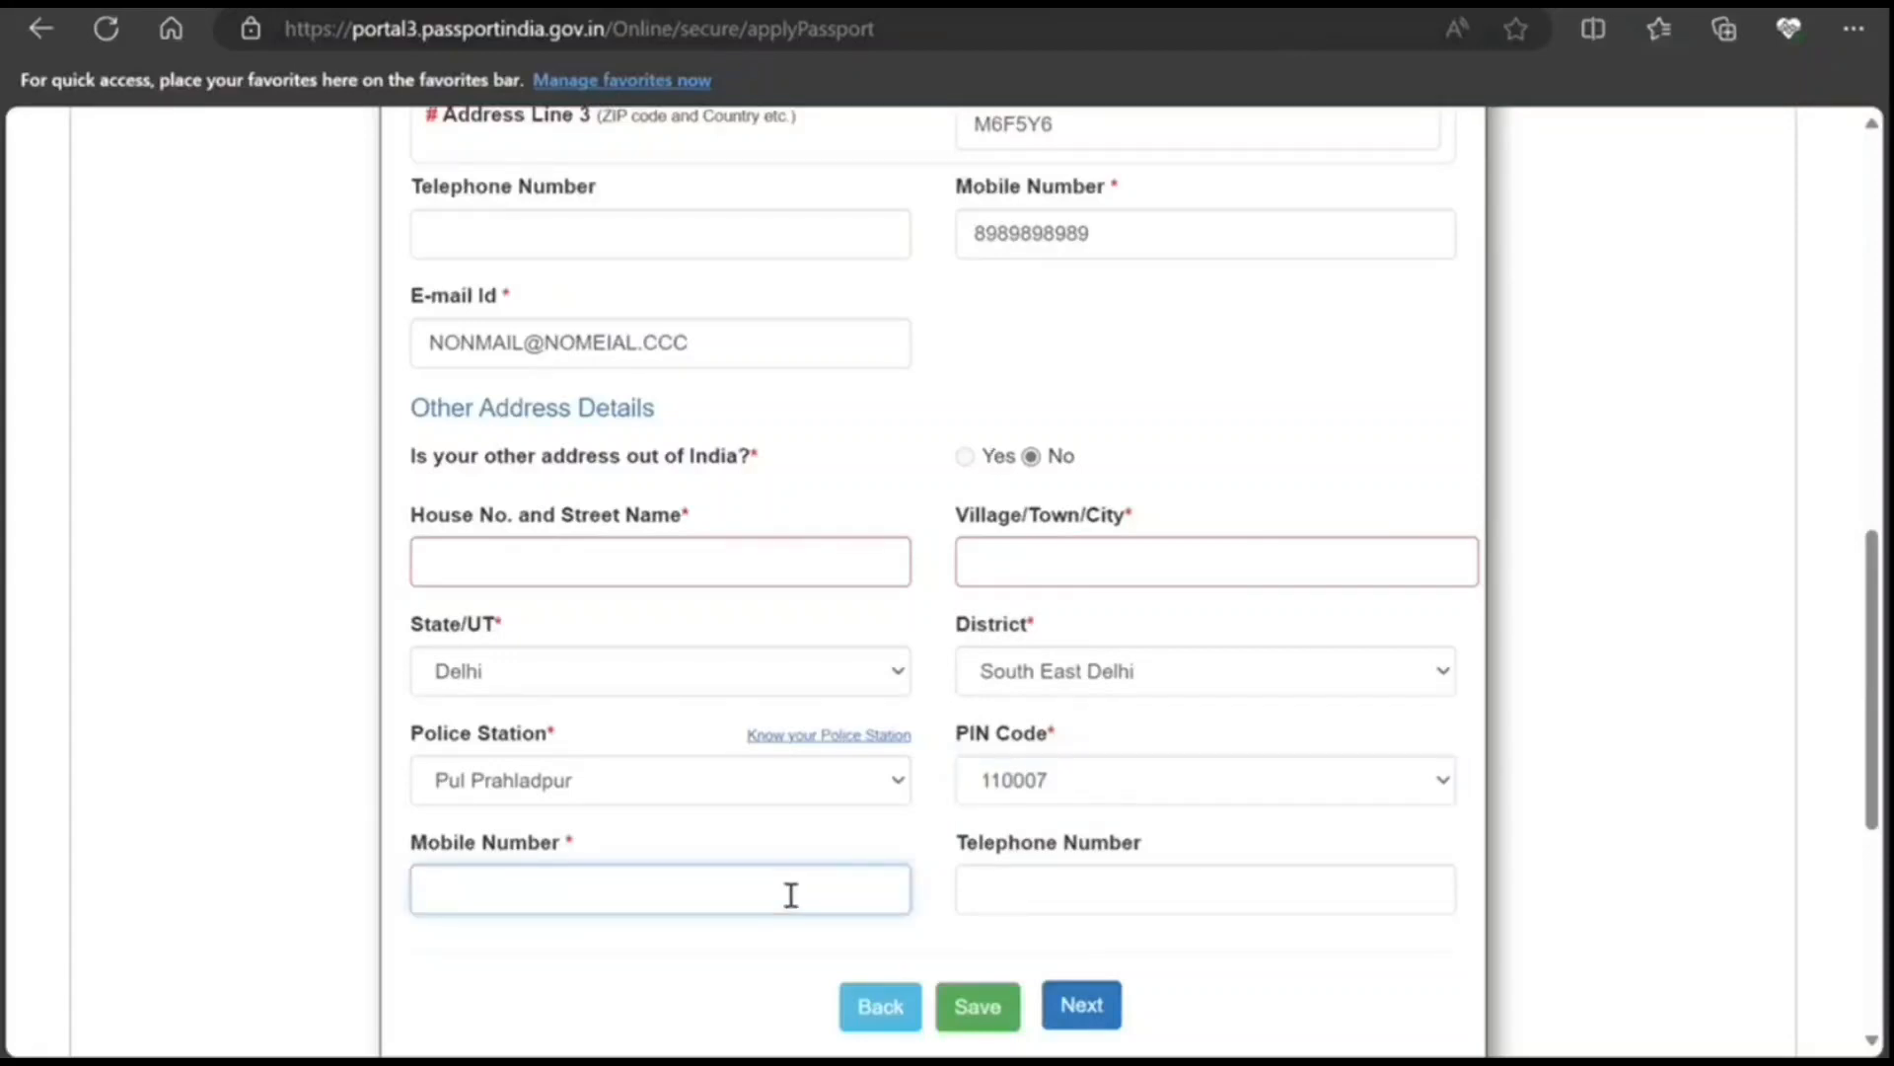
text(898989898)
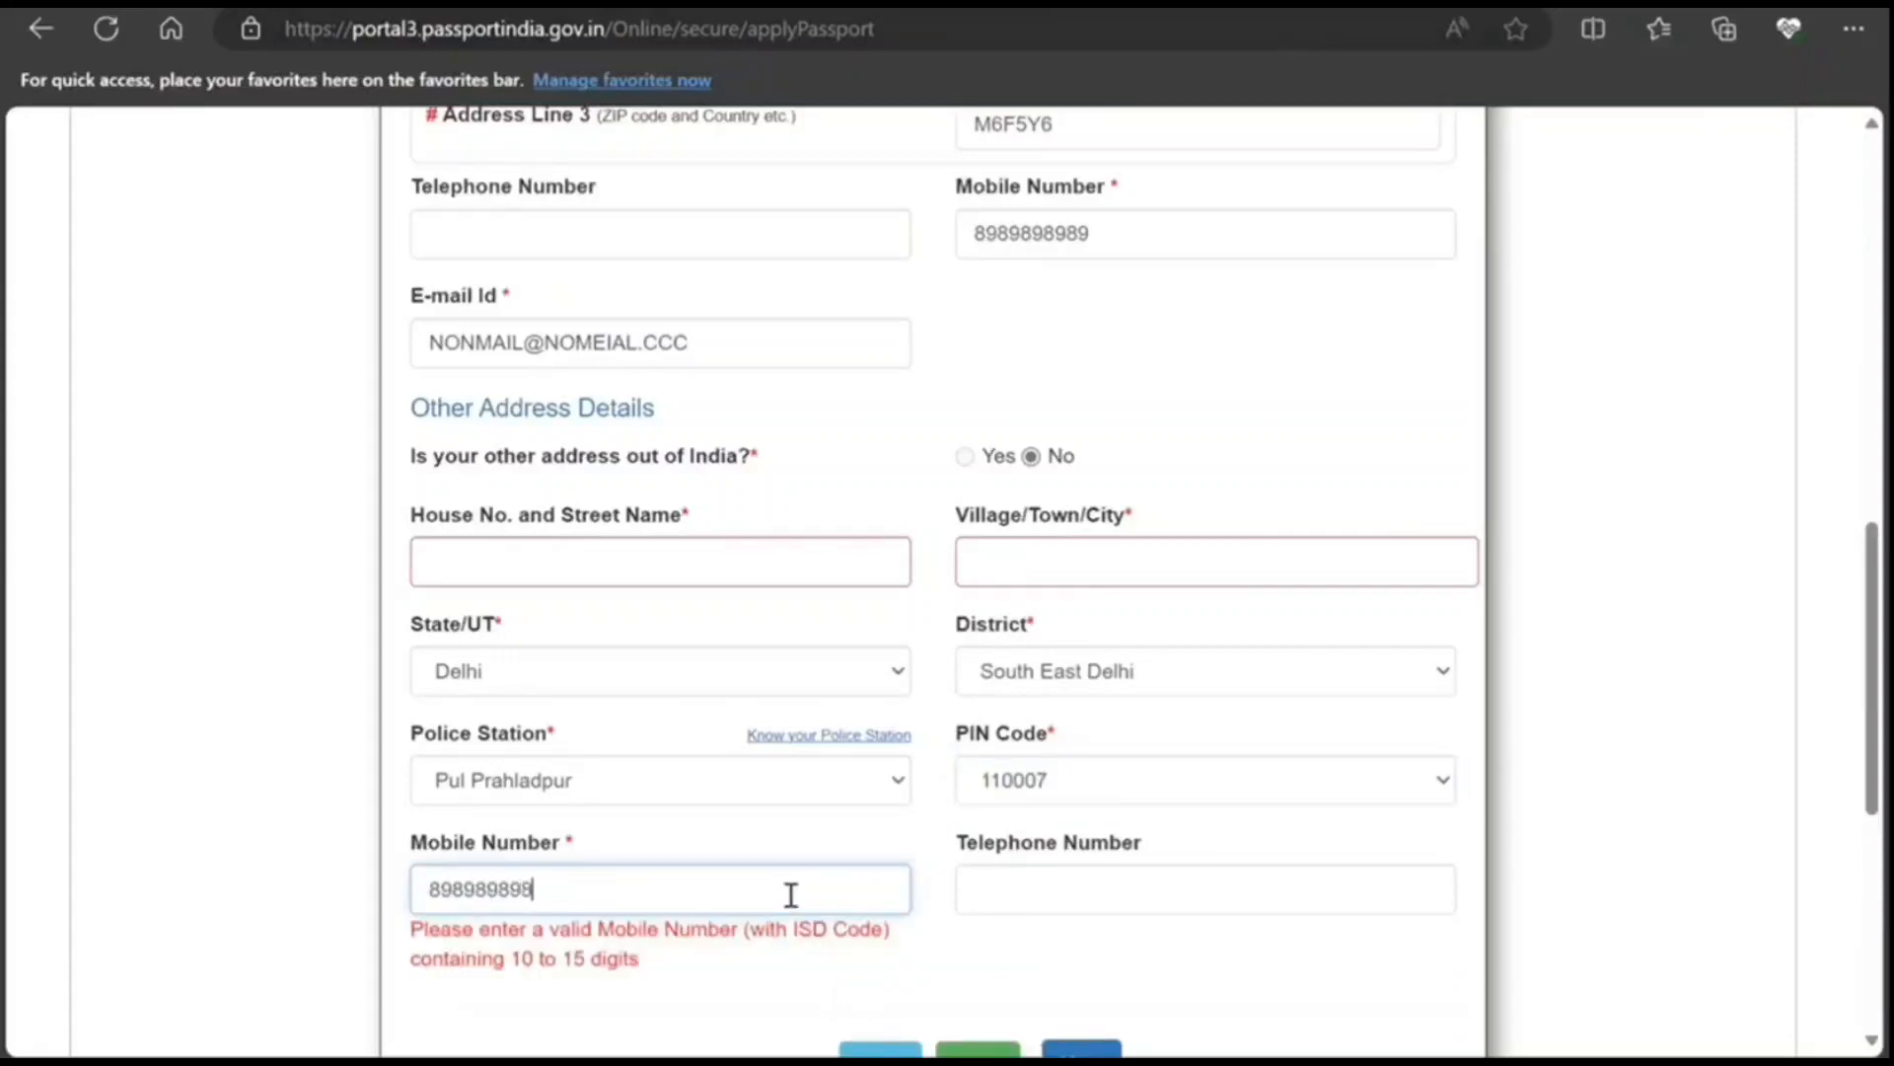
text(9)
click(652, 556)
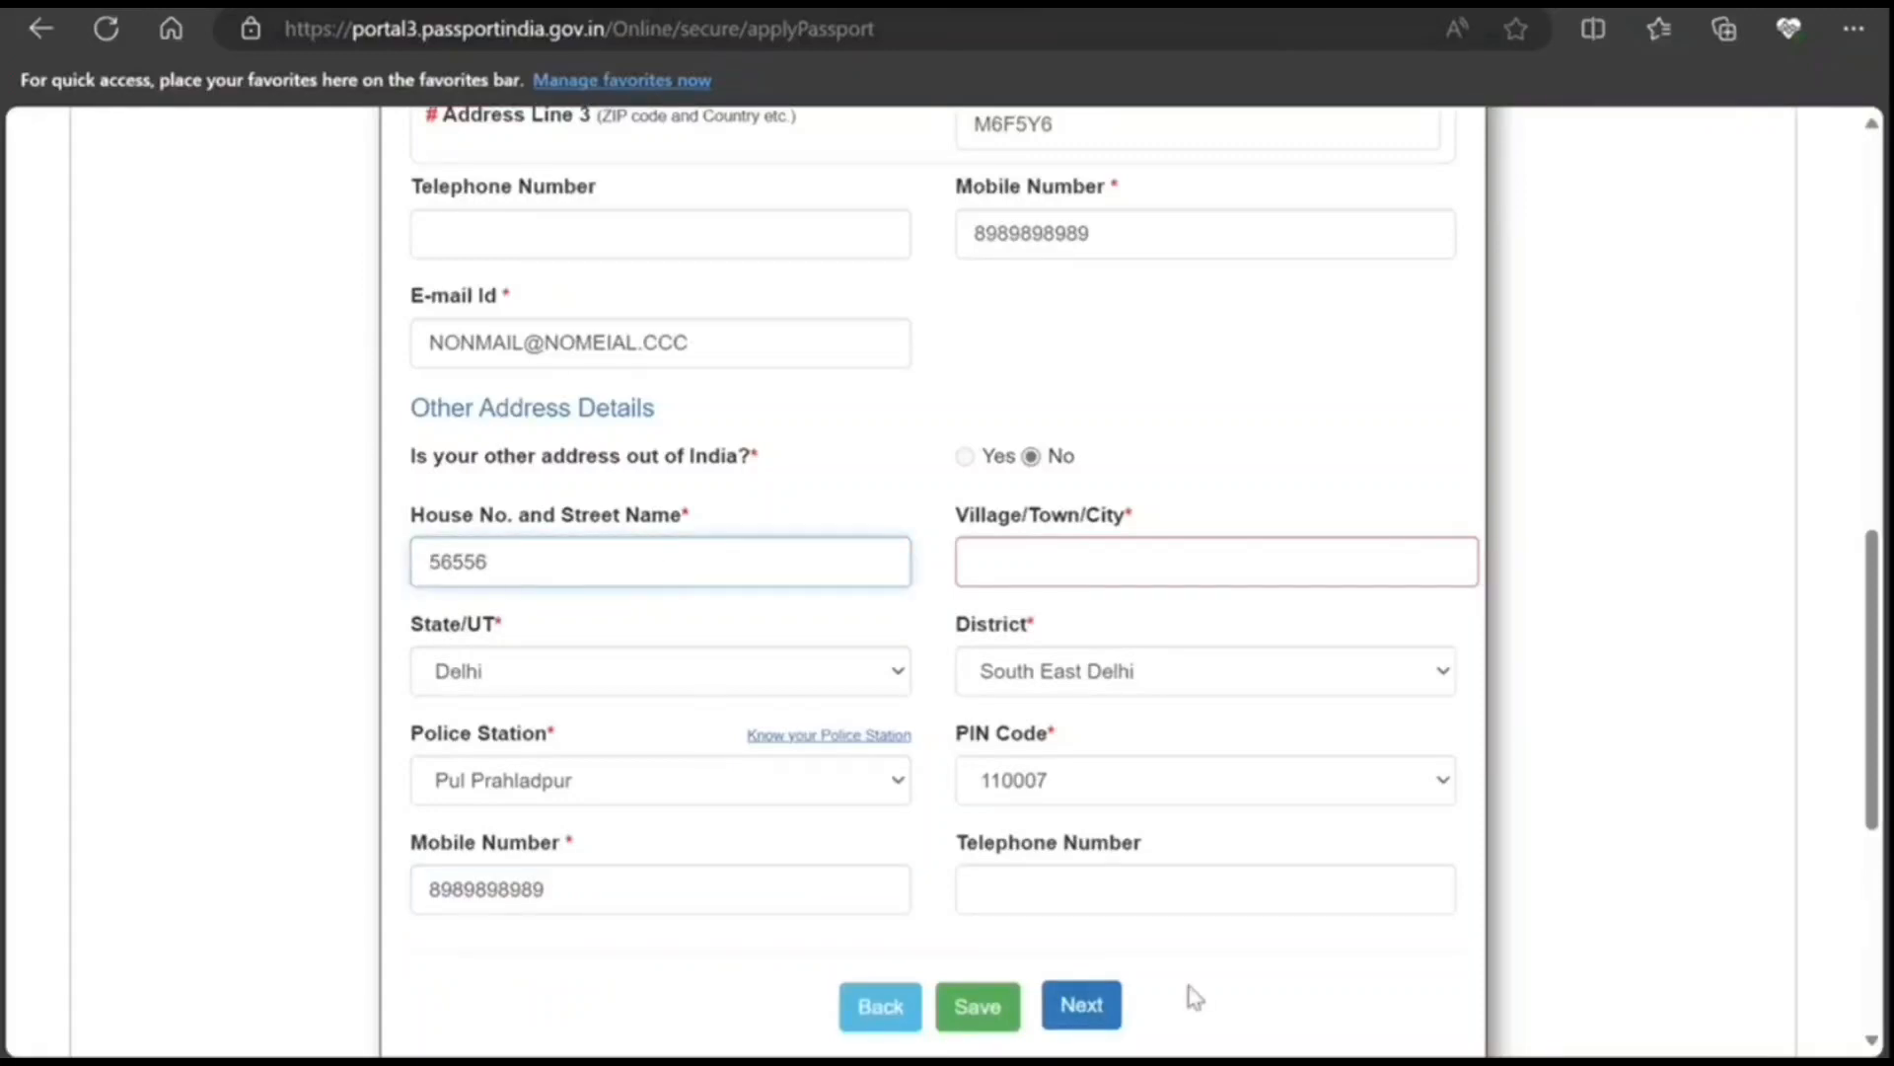
click(1035, 549)
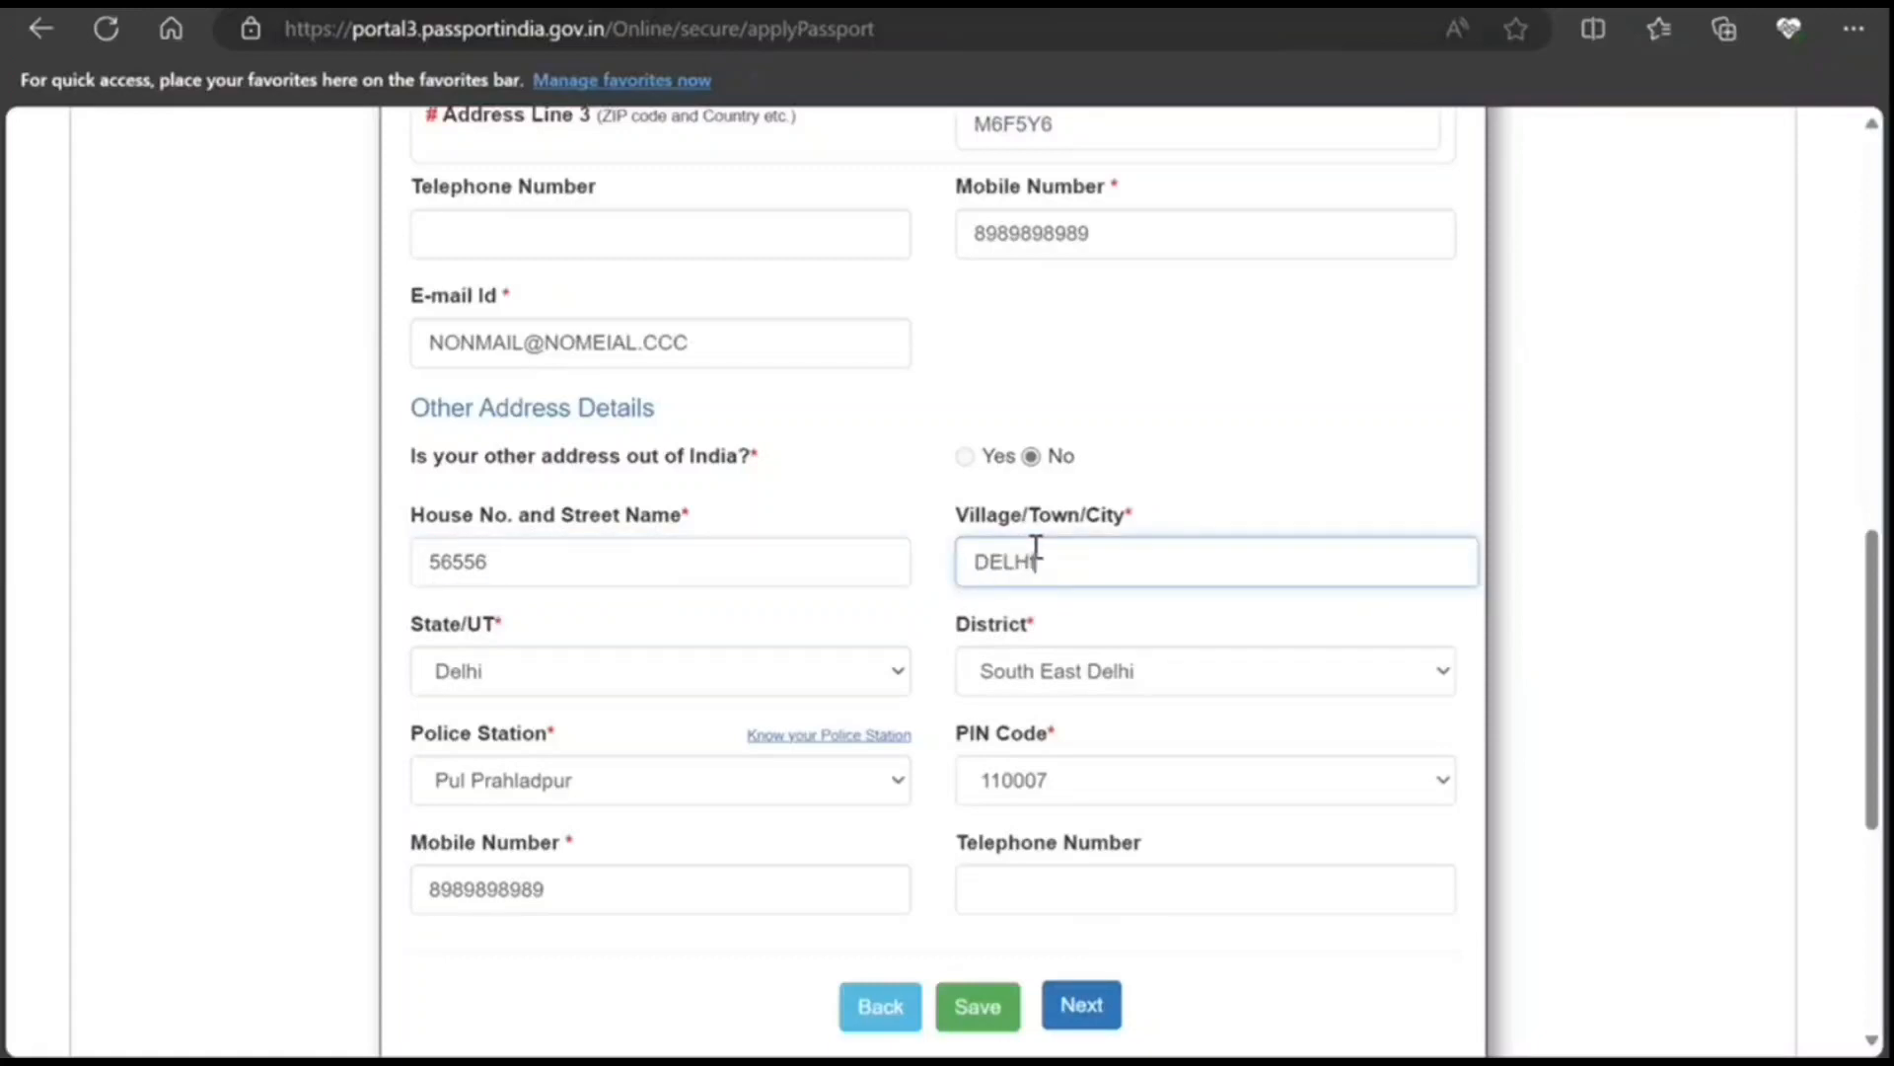
Step: Save the address details and answer the printable-address caution to continue
click(1078, 1007)
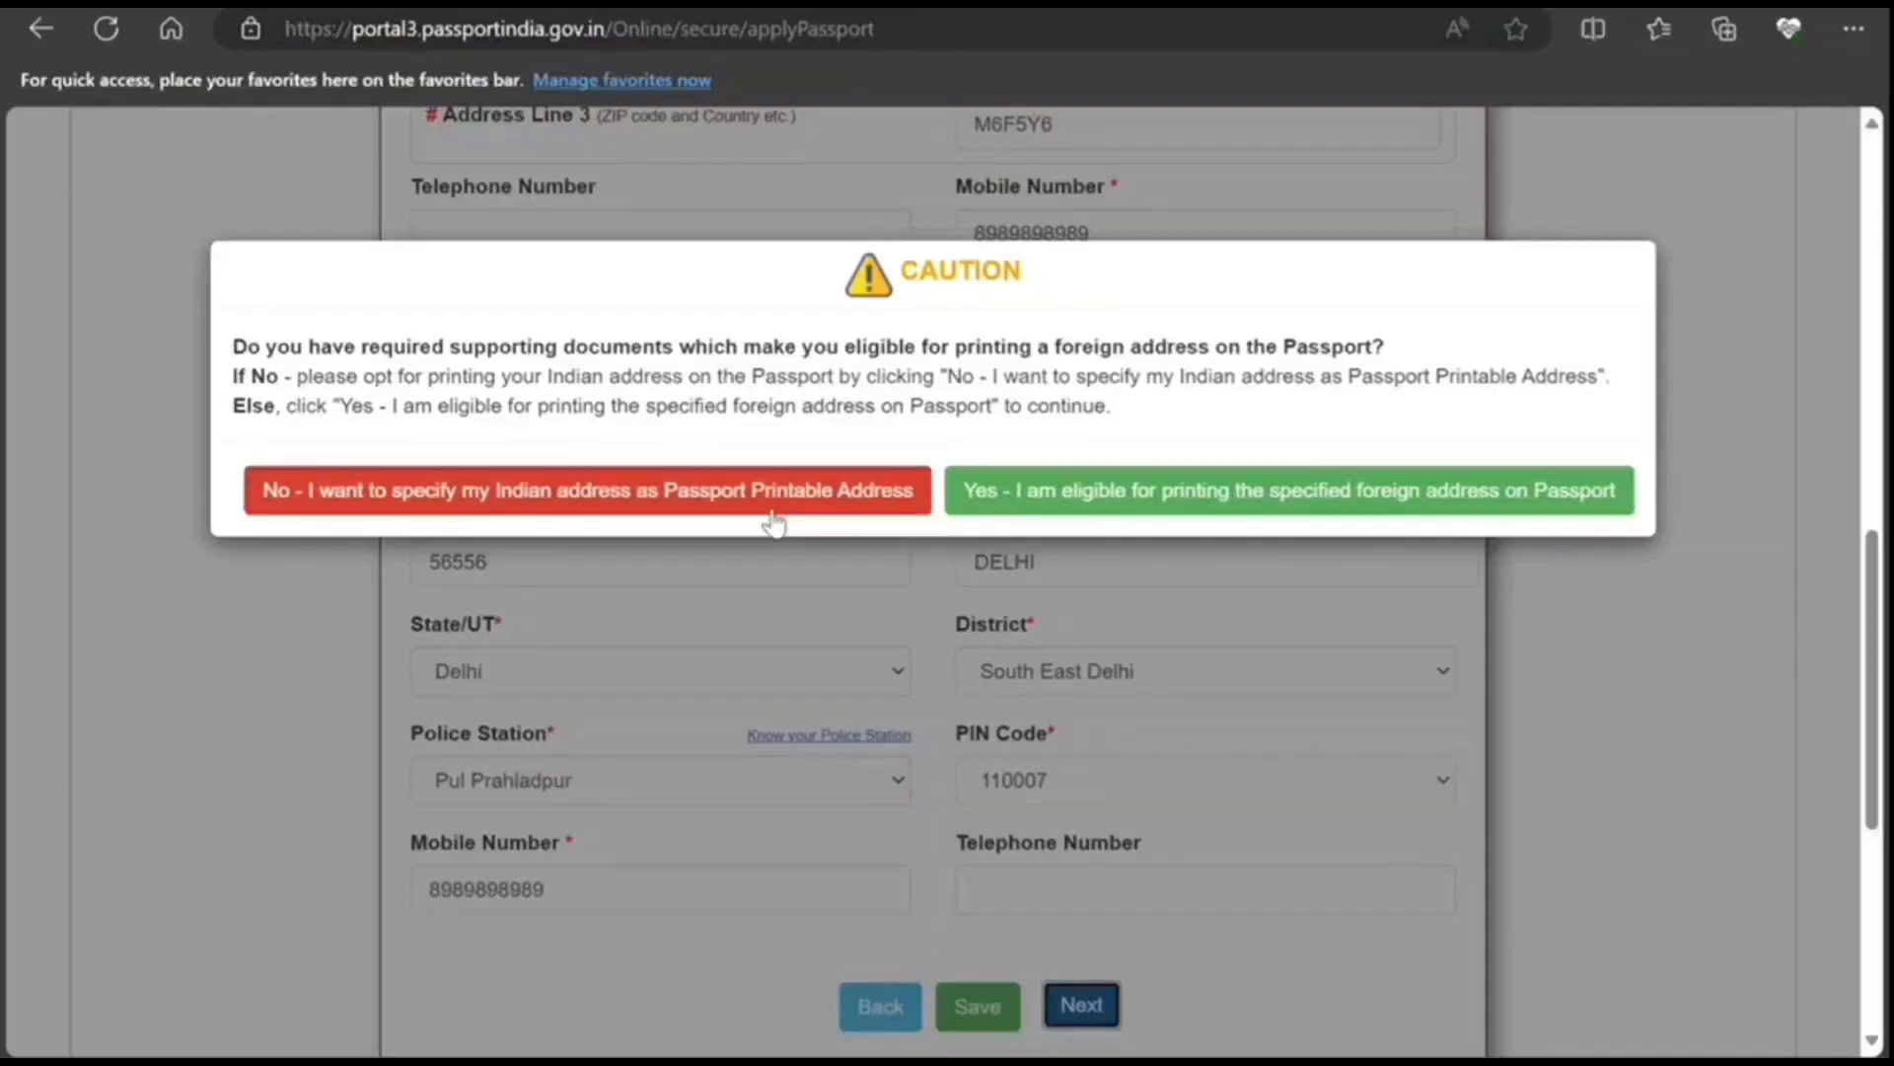
click(1294, 493)
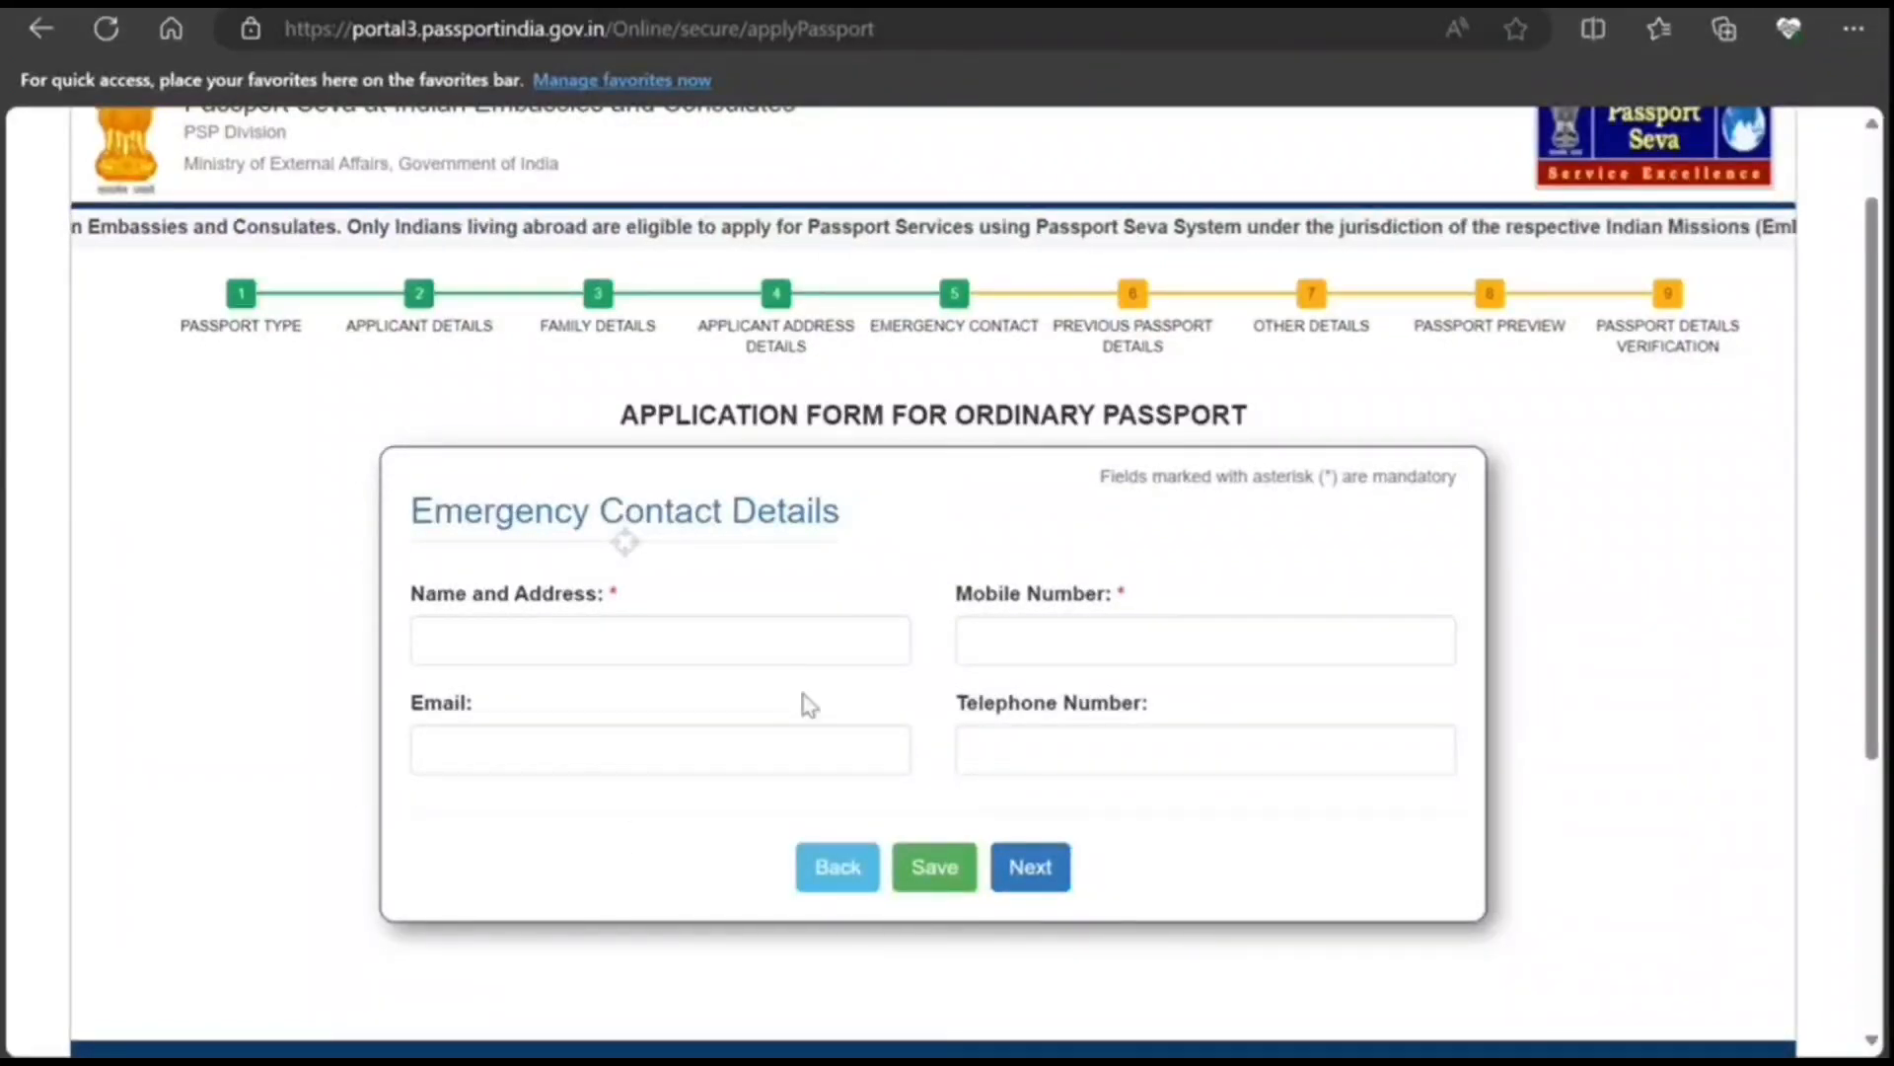
Step: Fill in the emergency contact's full name and 10-digit mobile number, then continue
click(767, 637)
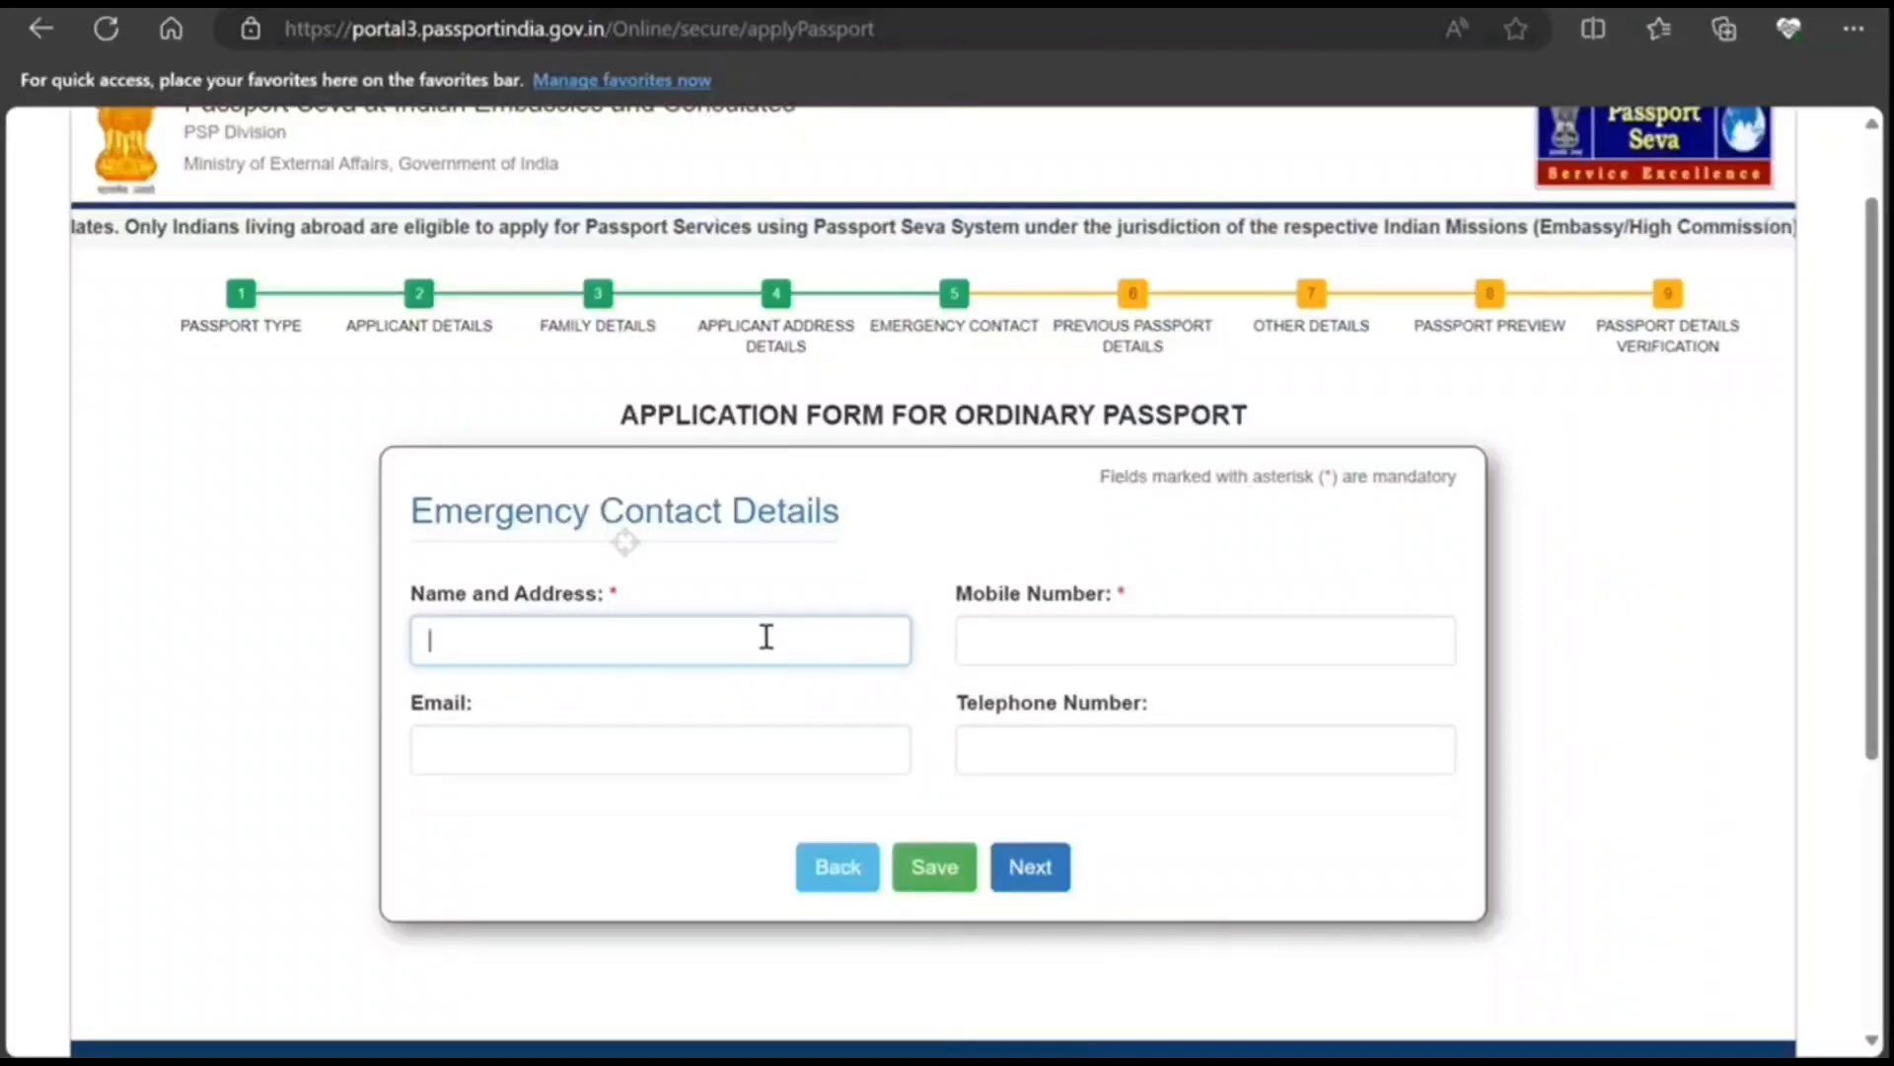
text(GEO)
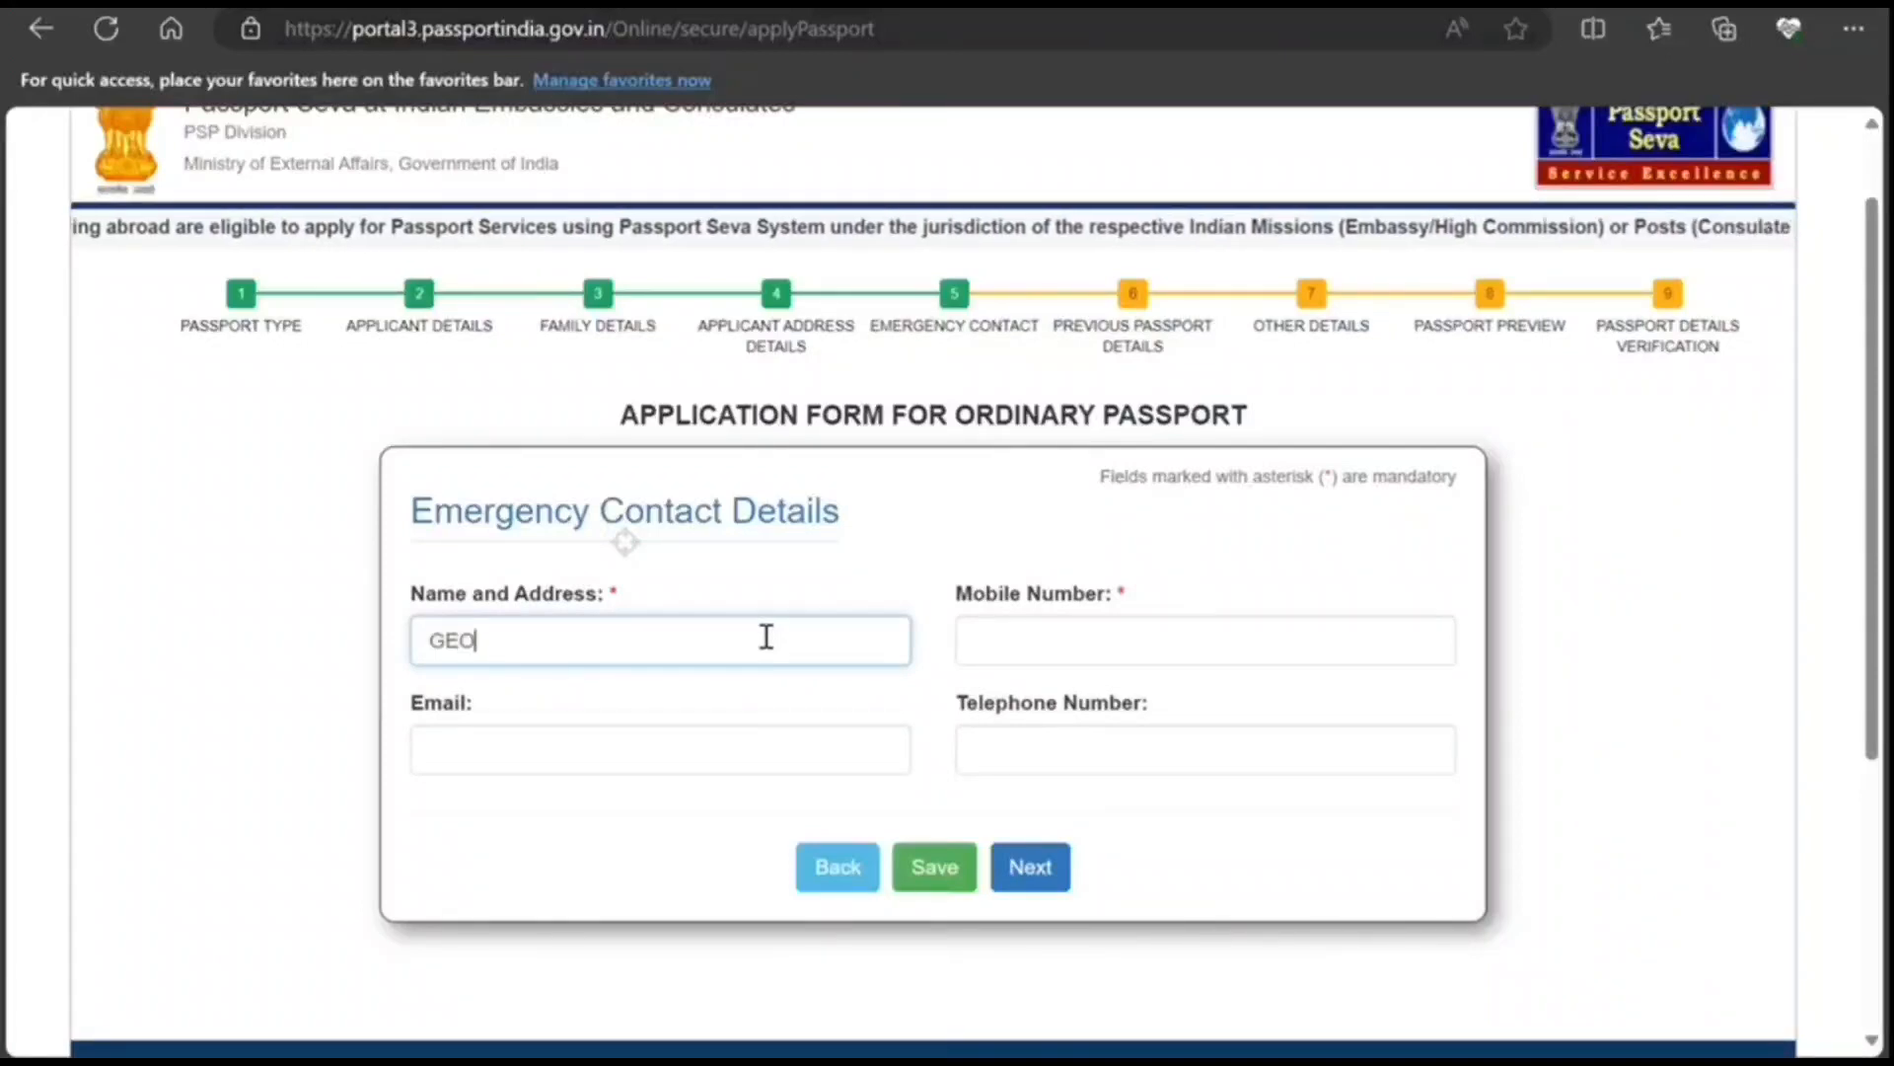
text(RGE SMITH)
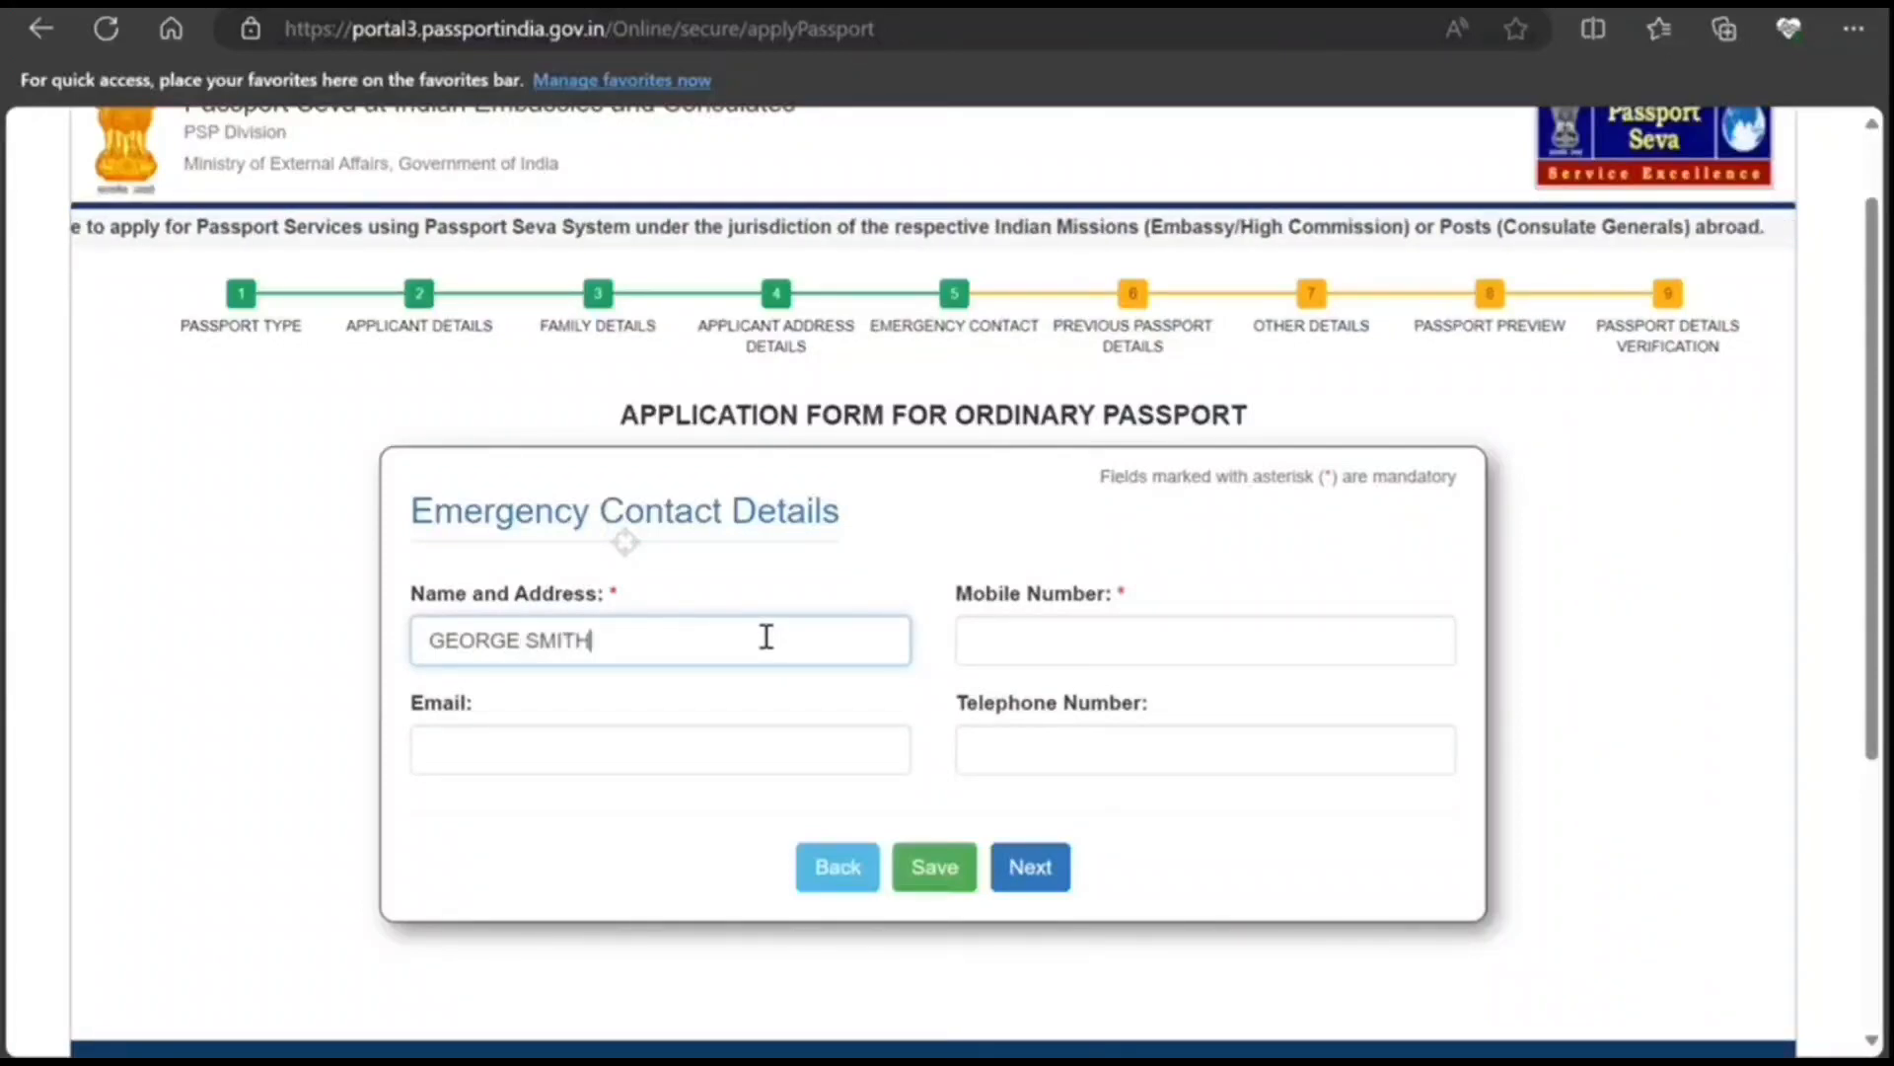
scroll(767, 637, up, 1)
key(ctrl+a)
key(Tab)
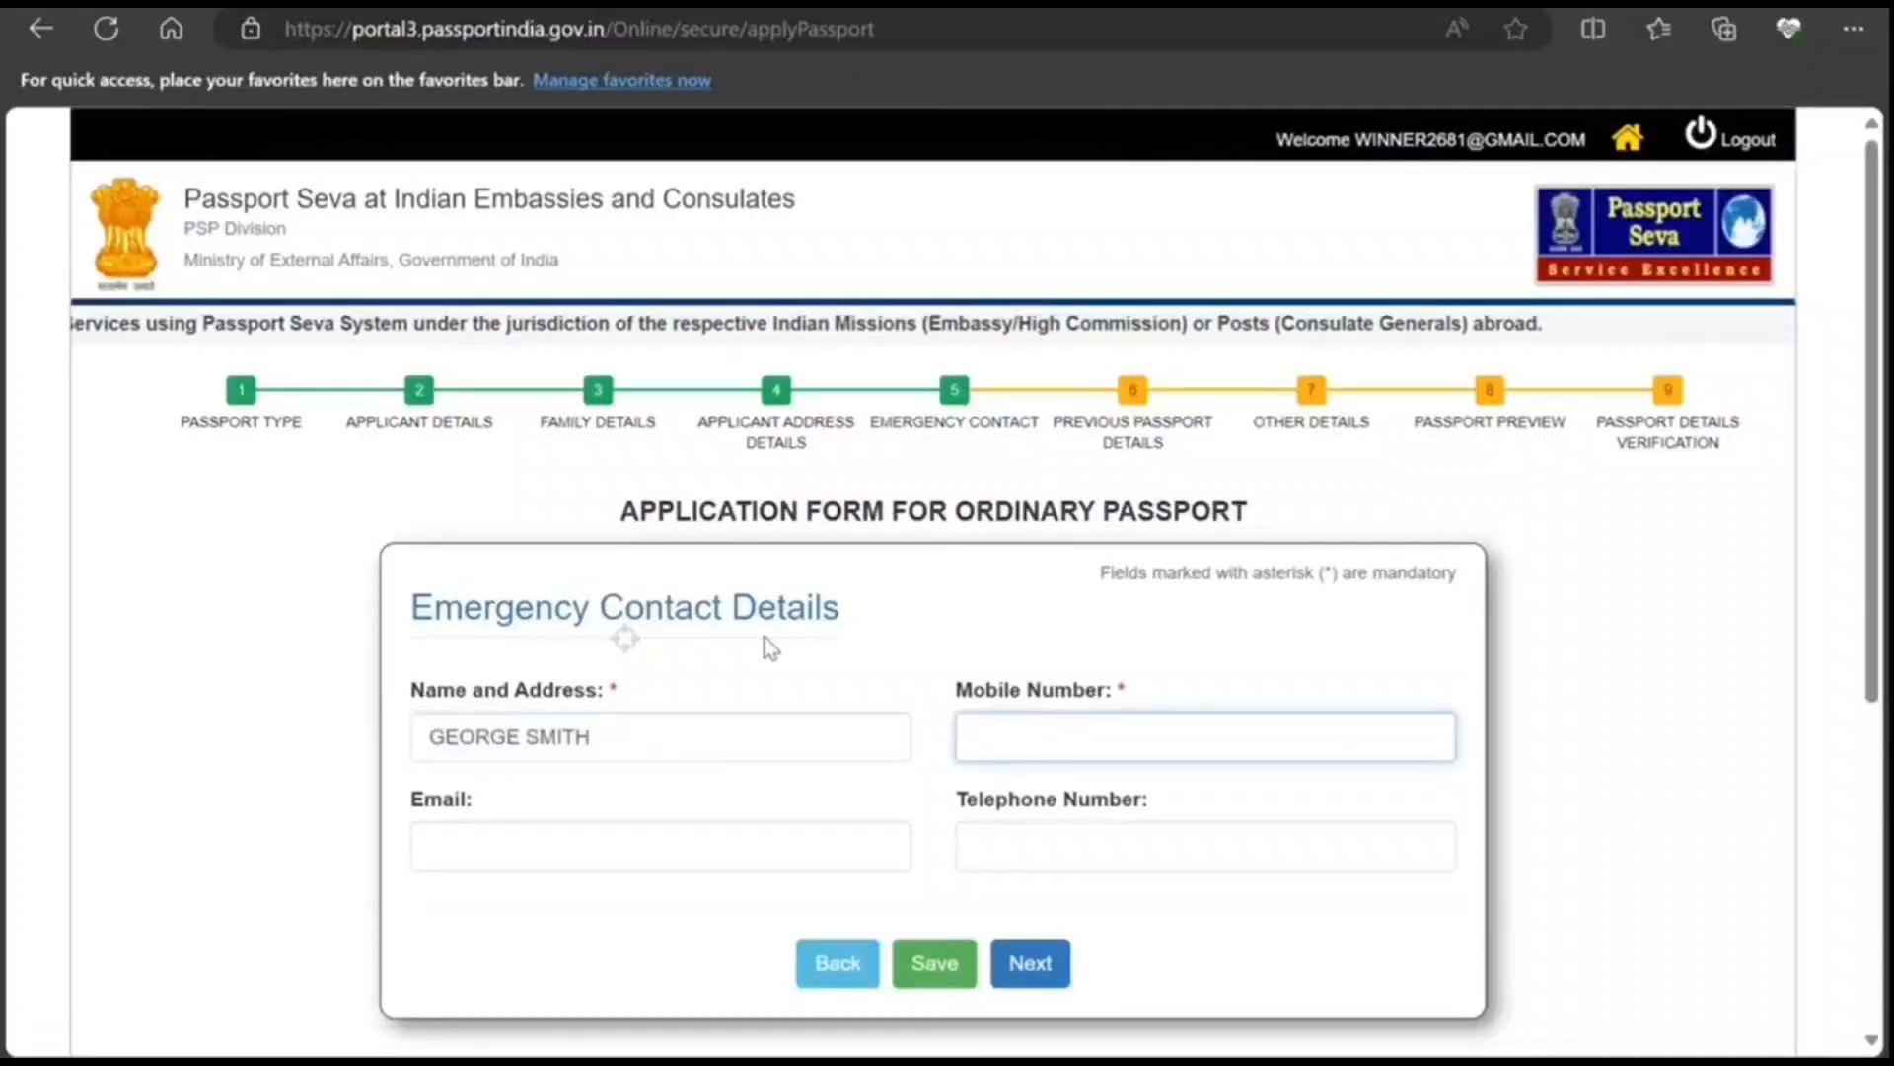
text(8989898989)
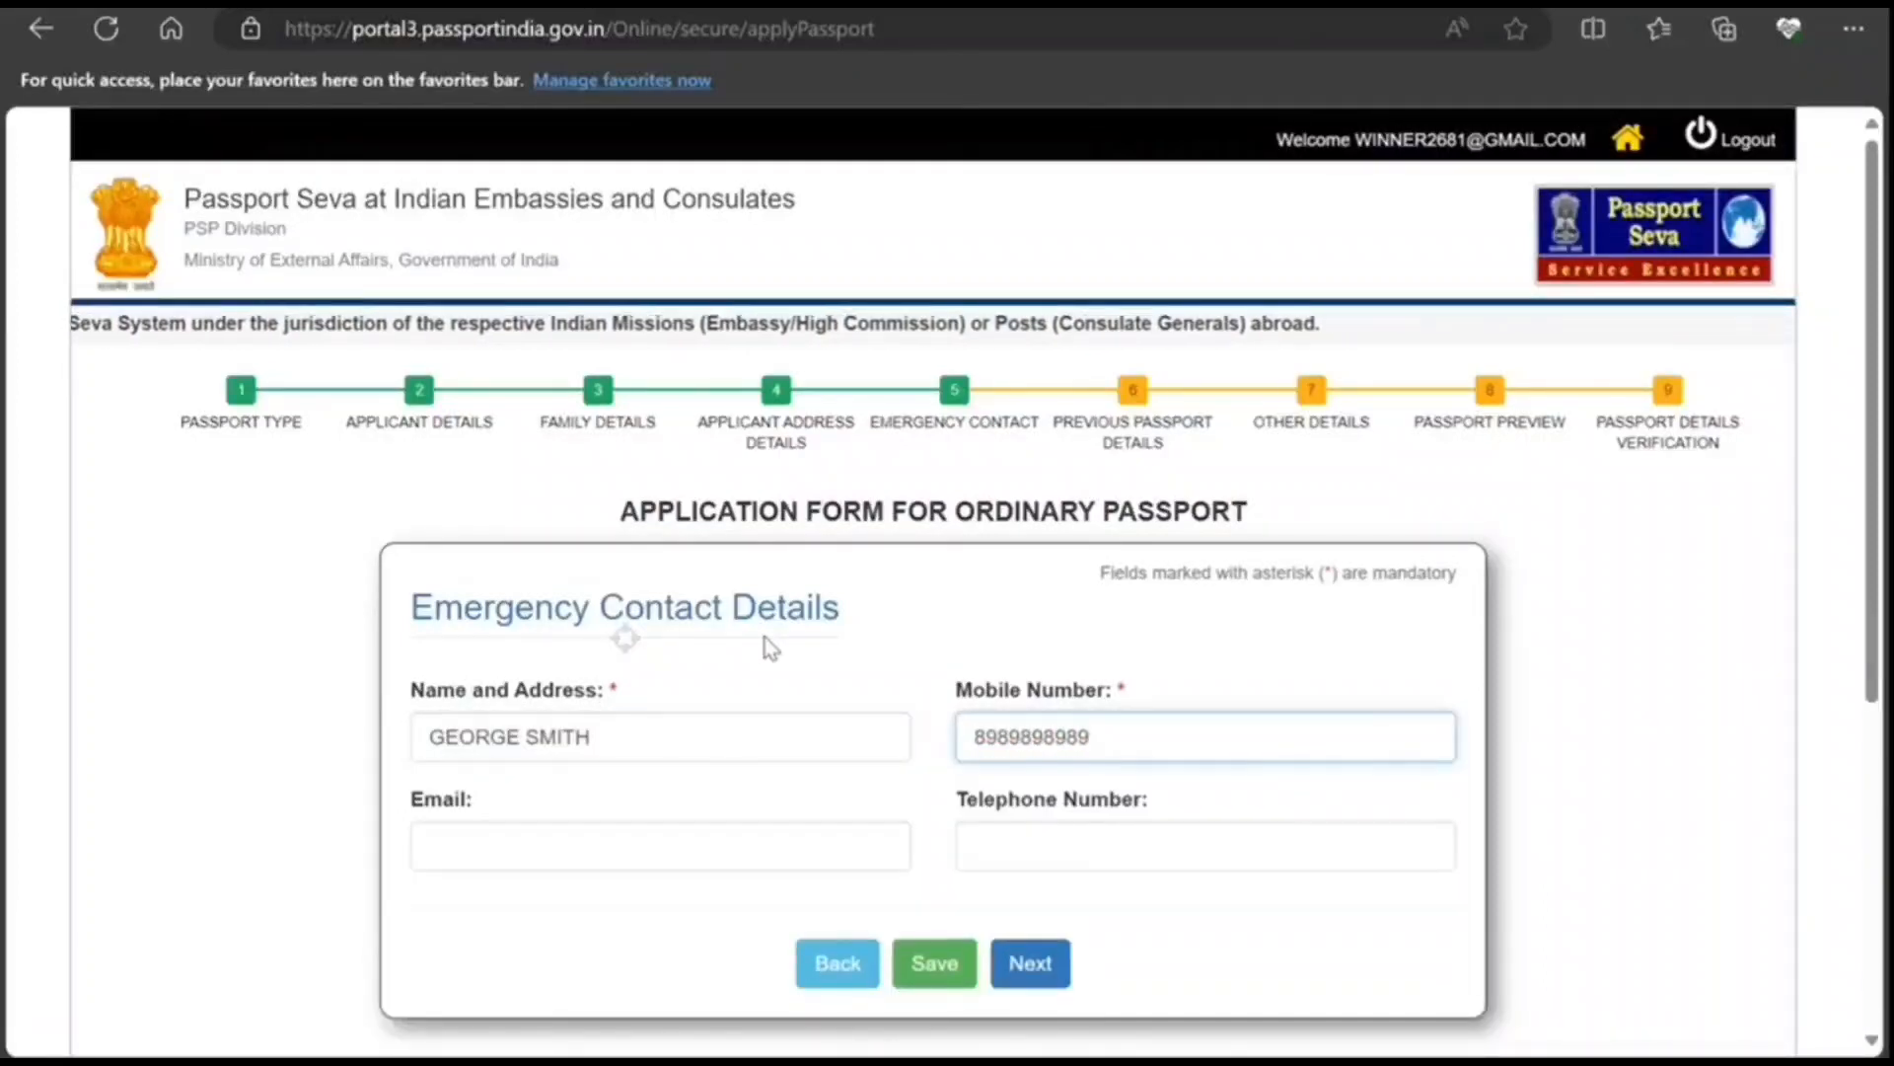
click(1022, 975)
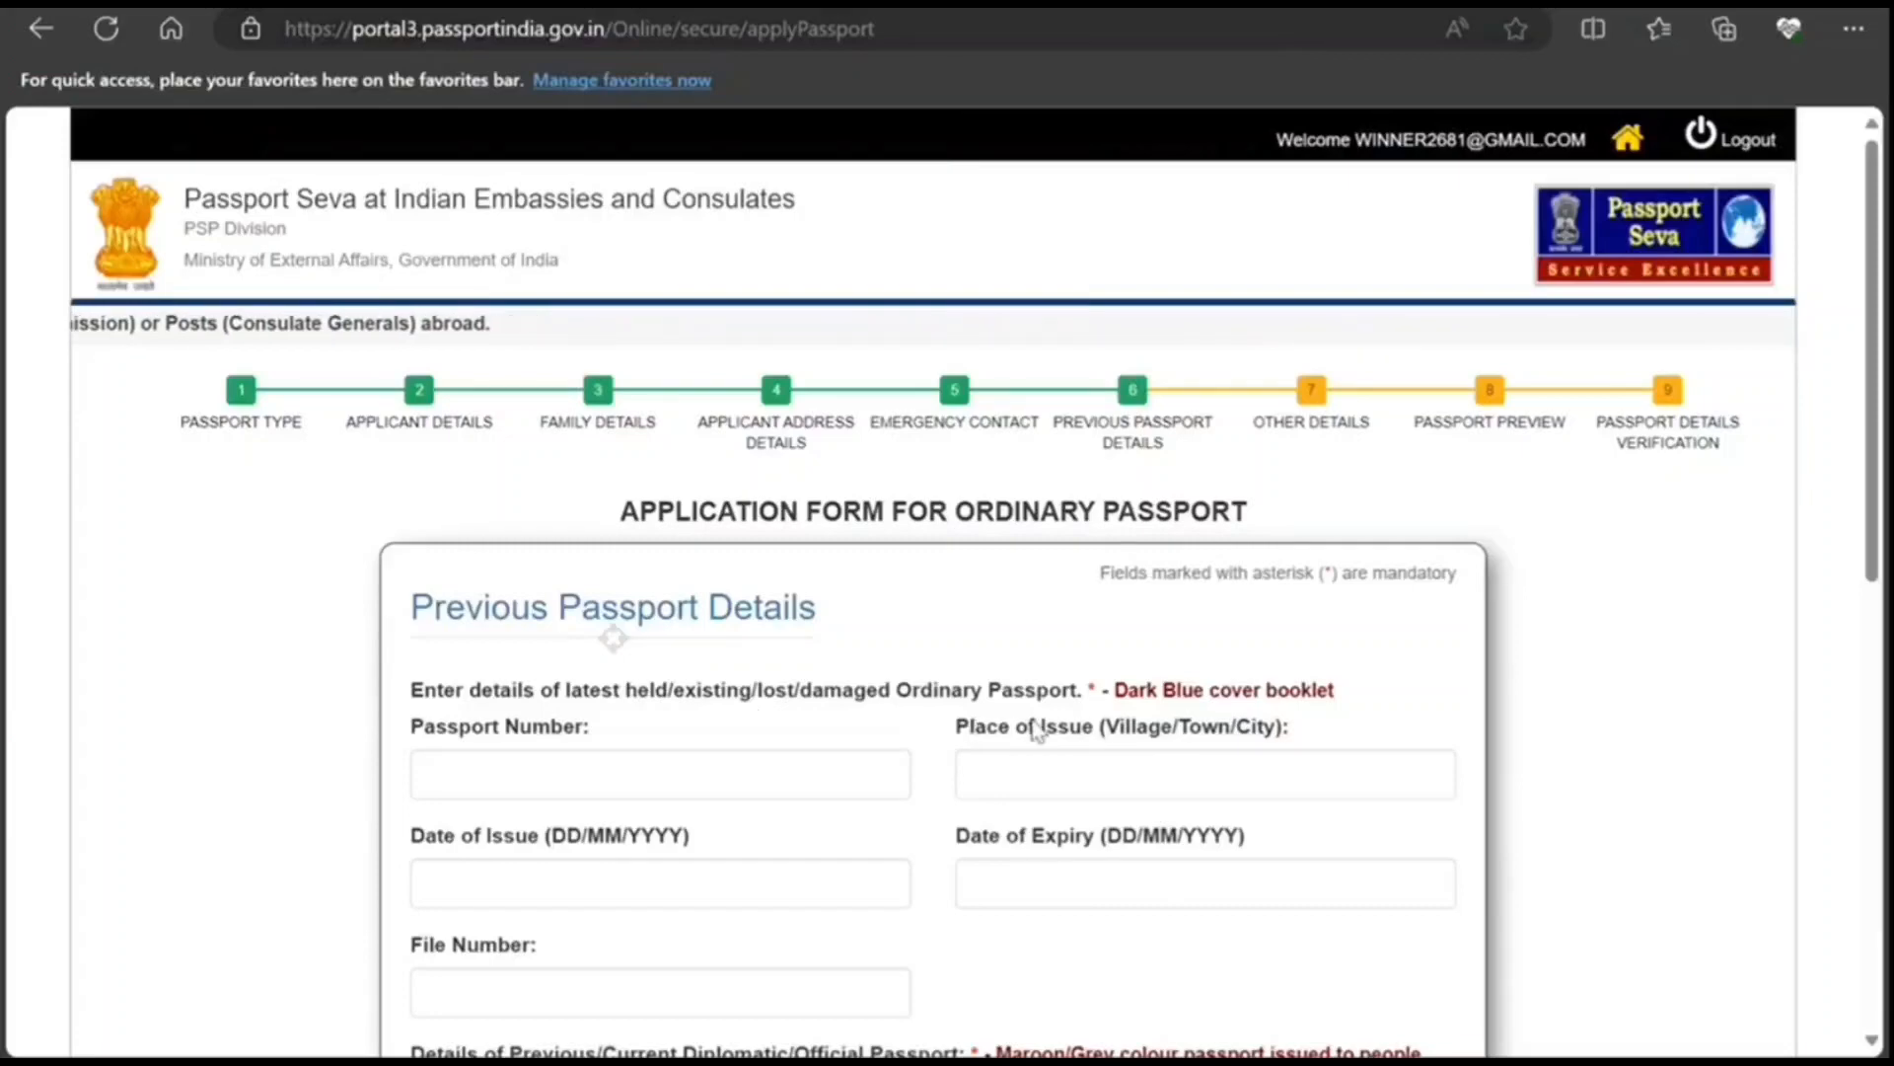
Step: Answer No to holding a diplomatic/official passport and to applied-but-not-issued
scroll(1032, 728, down, 3)
scroll(691, 829, down, 3)
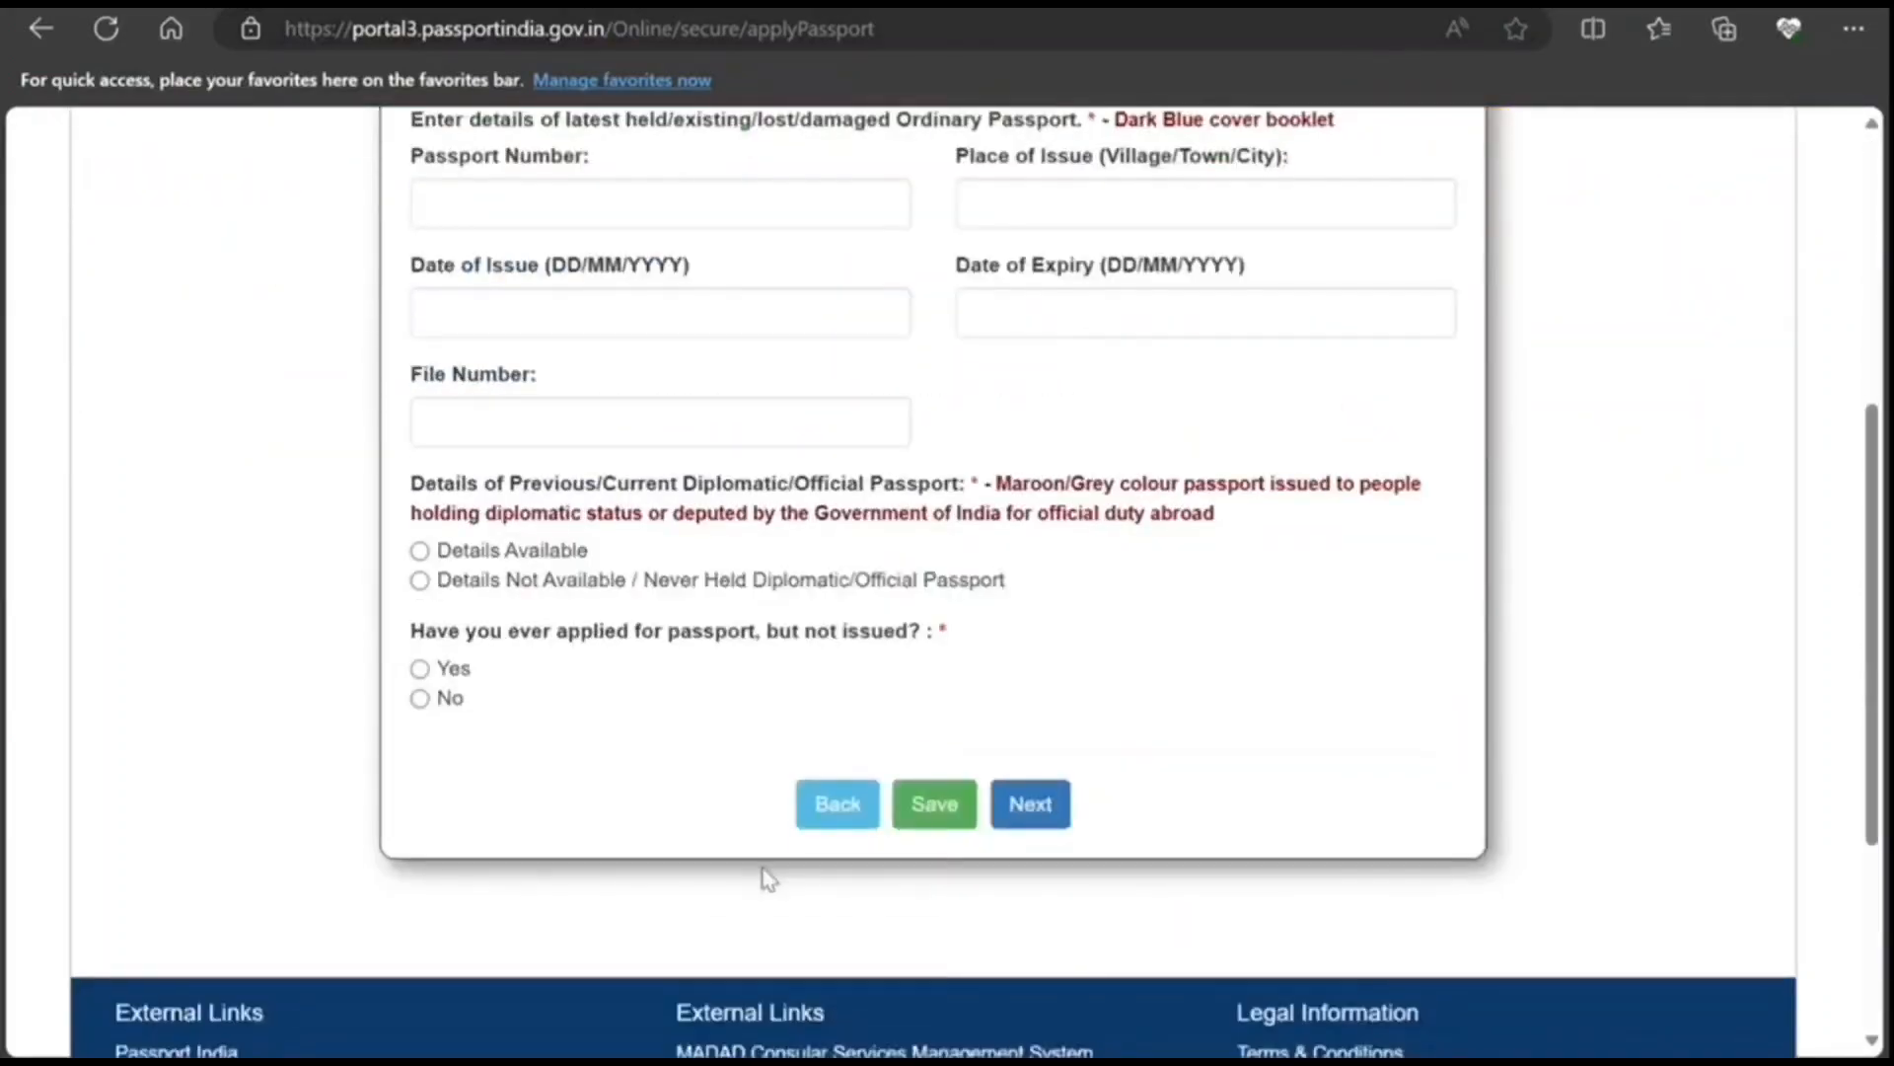
click(1030, 861)
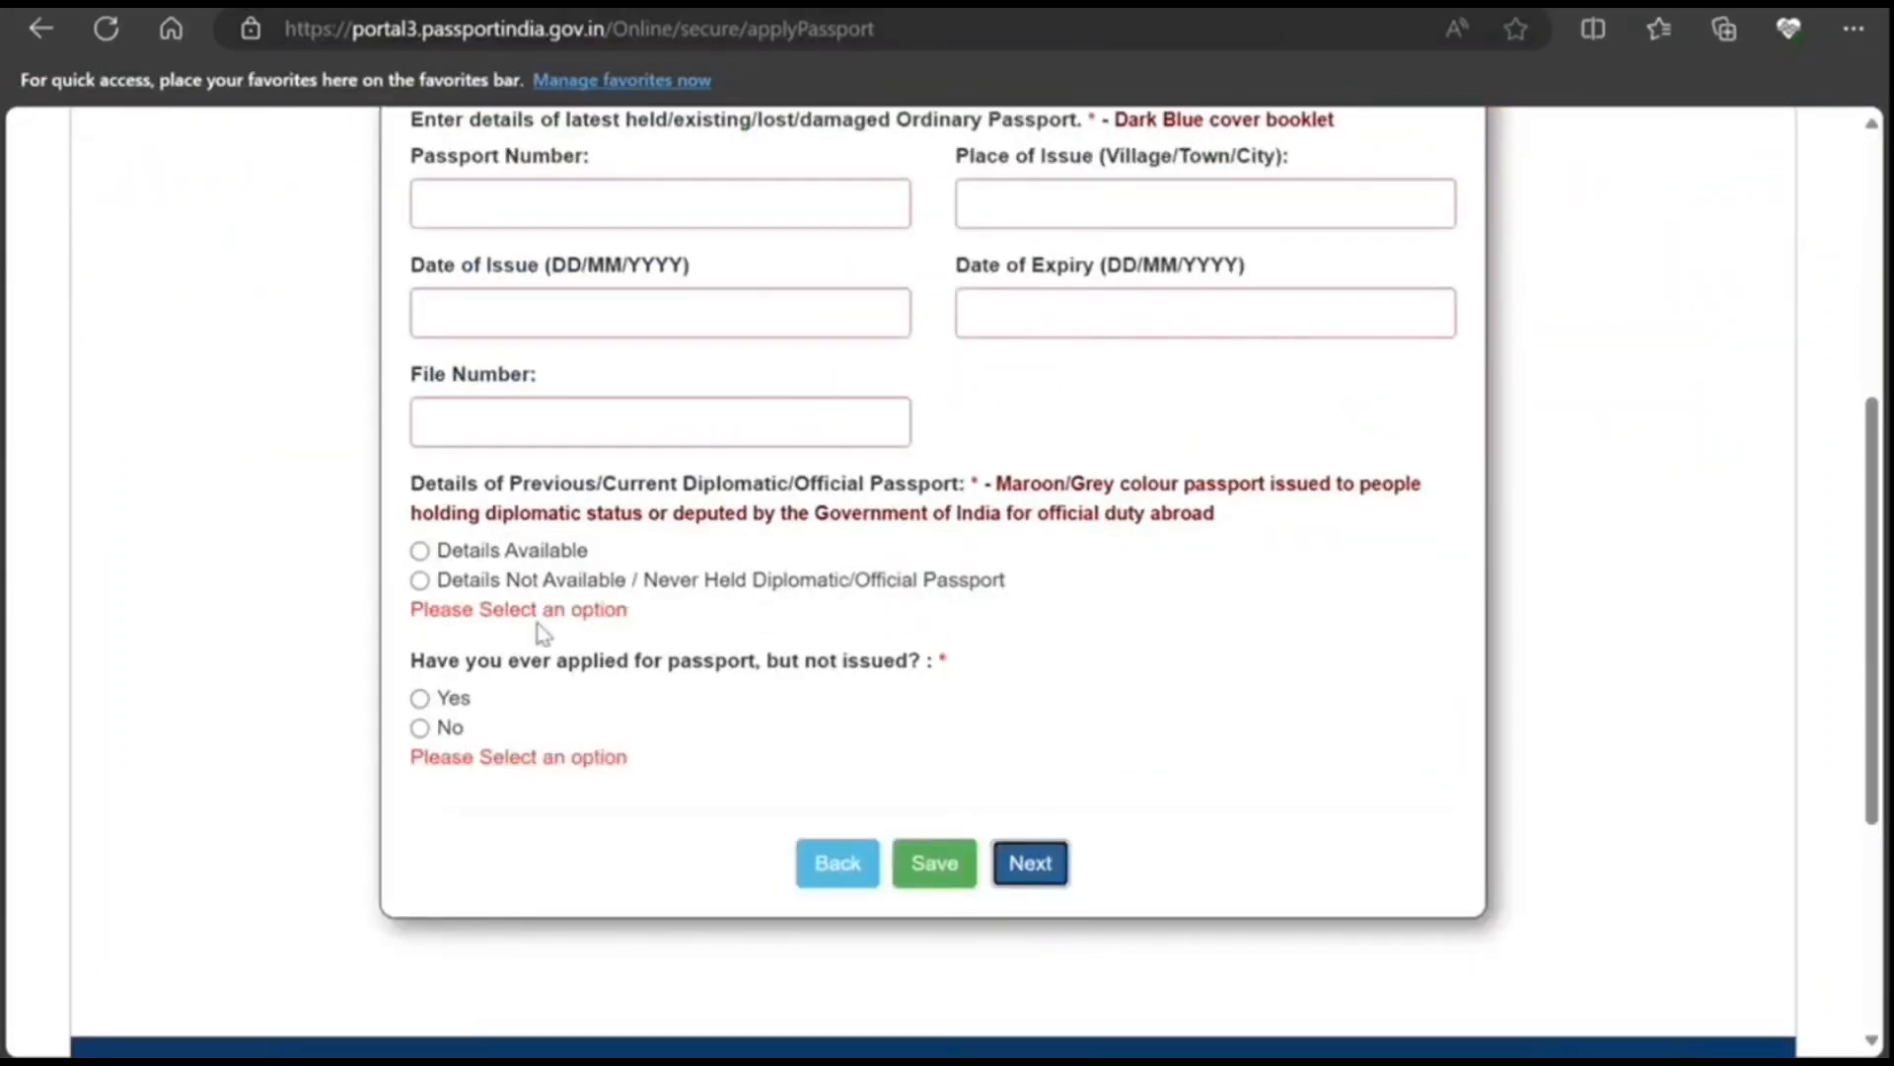
click(421, 582)
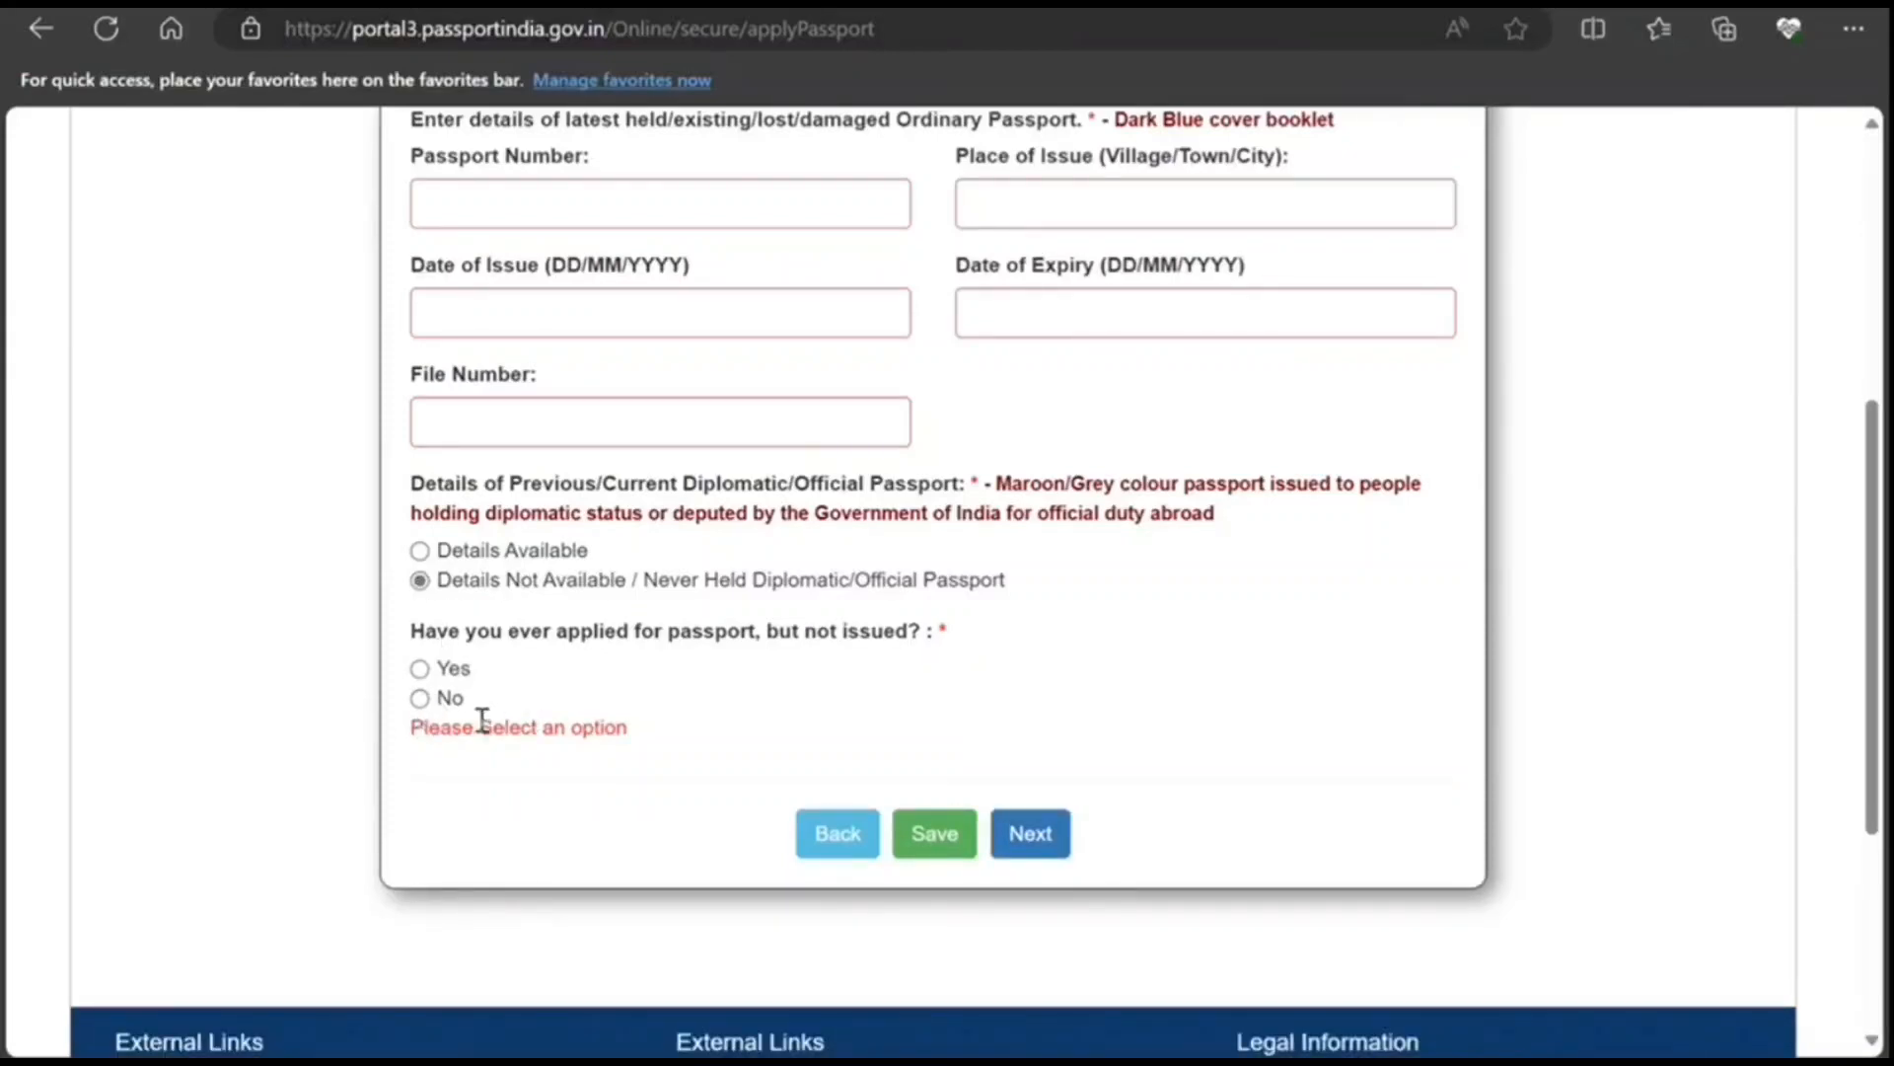
click(420, 699)
scroll(592, 484, up, 2)
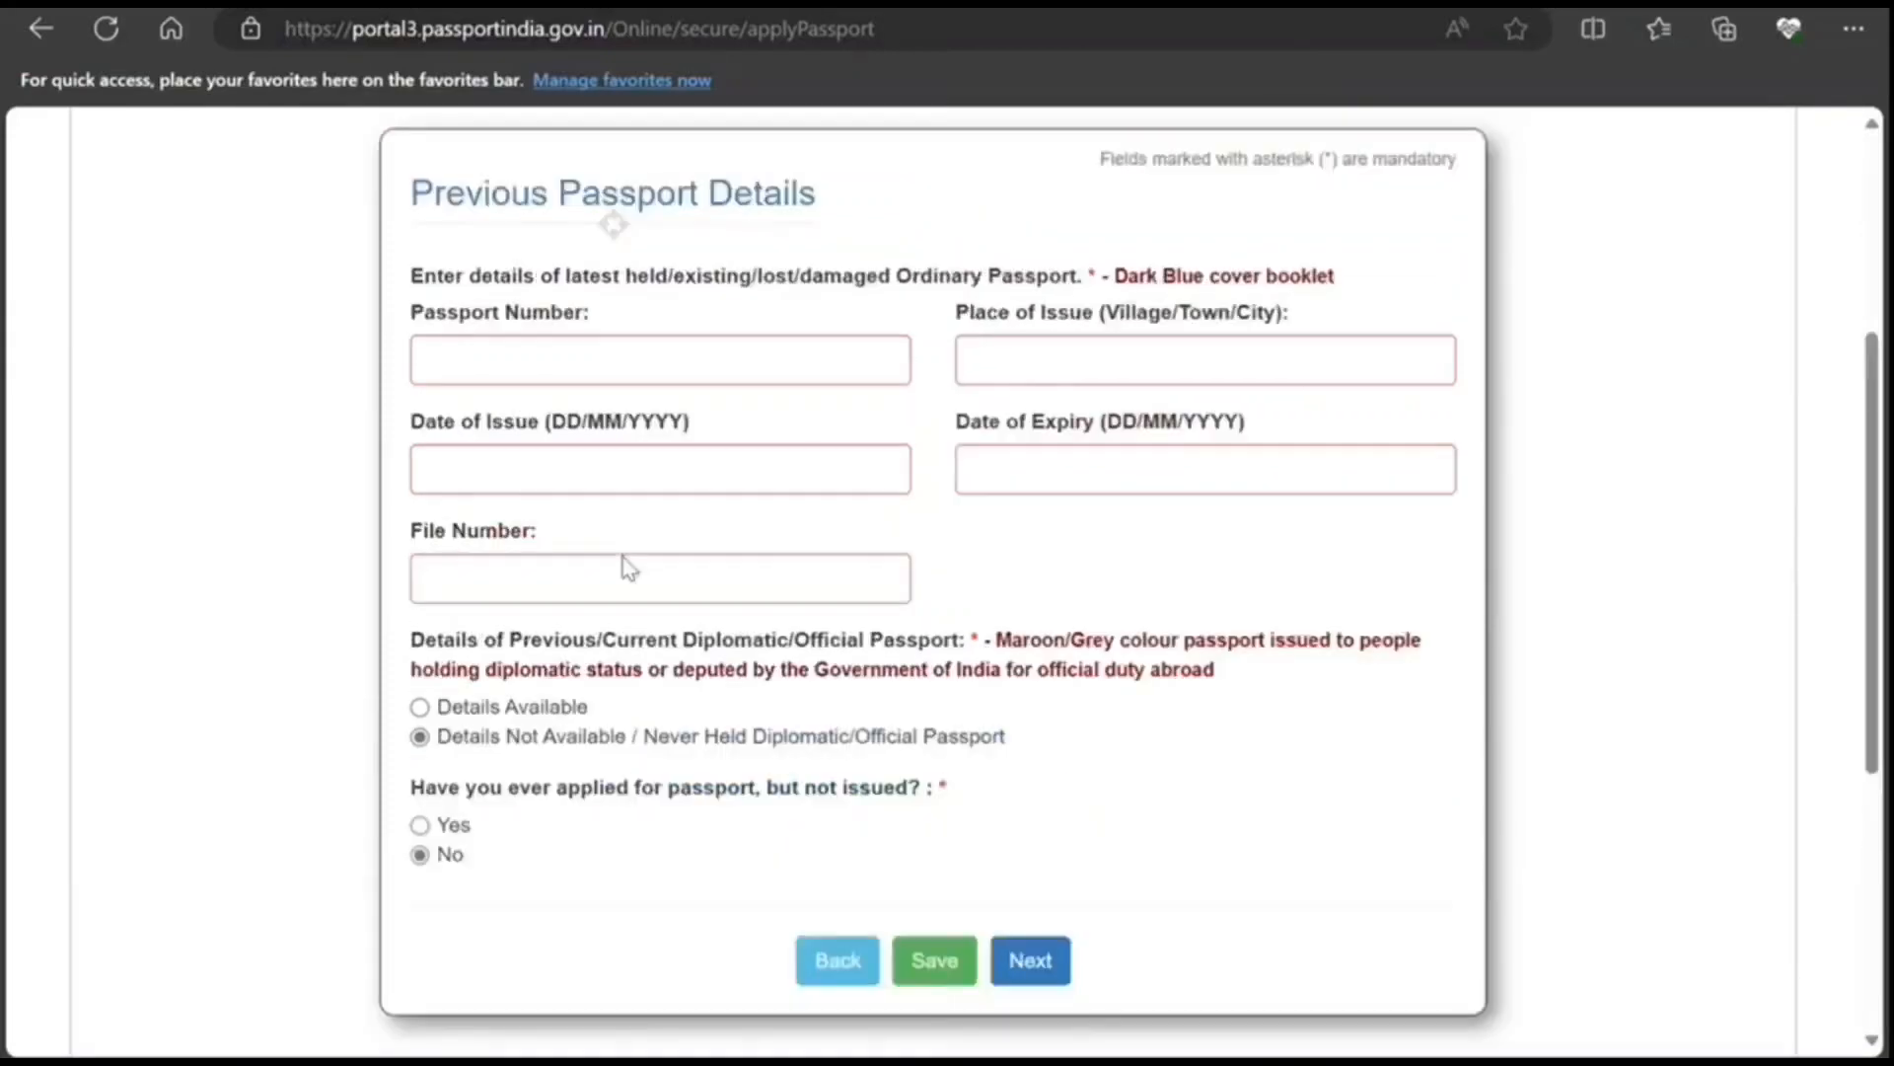
click(1031, 949)
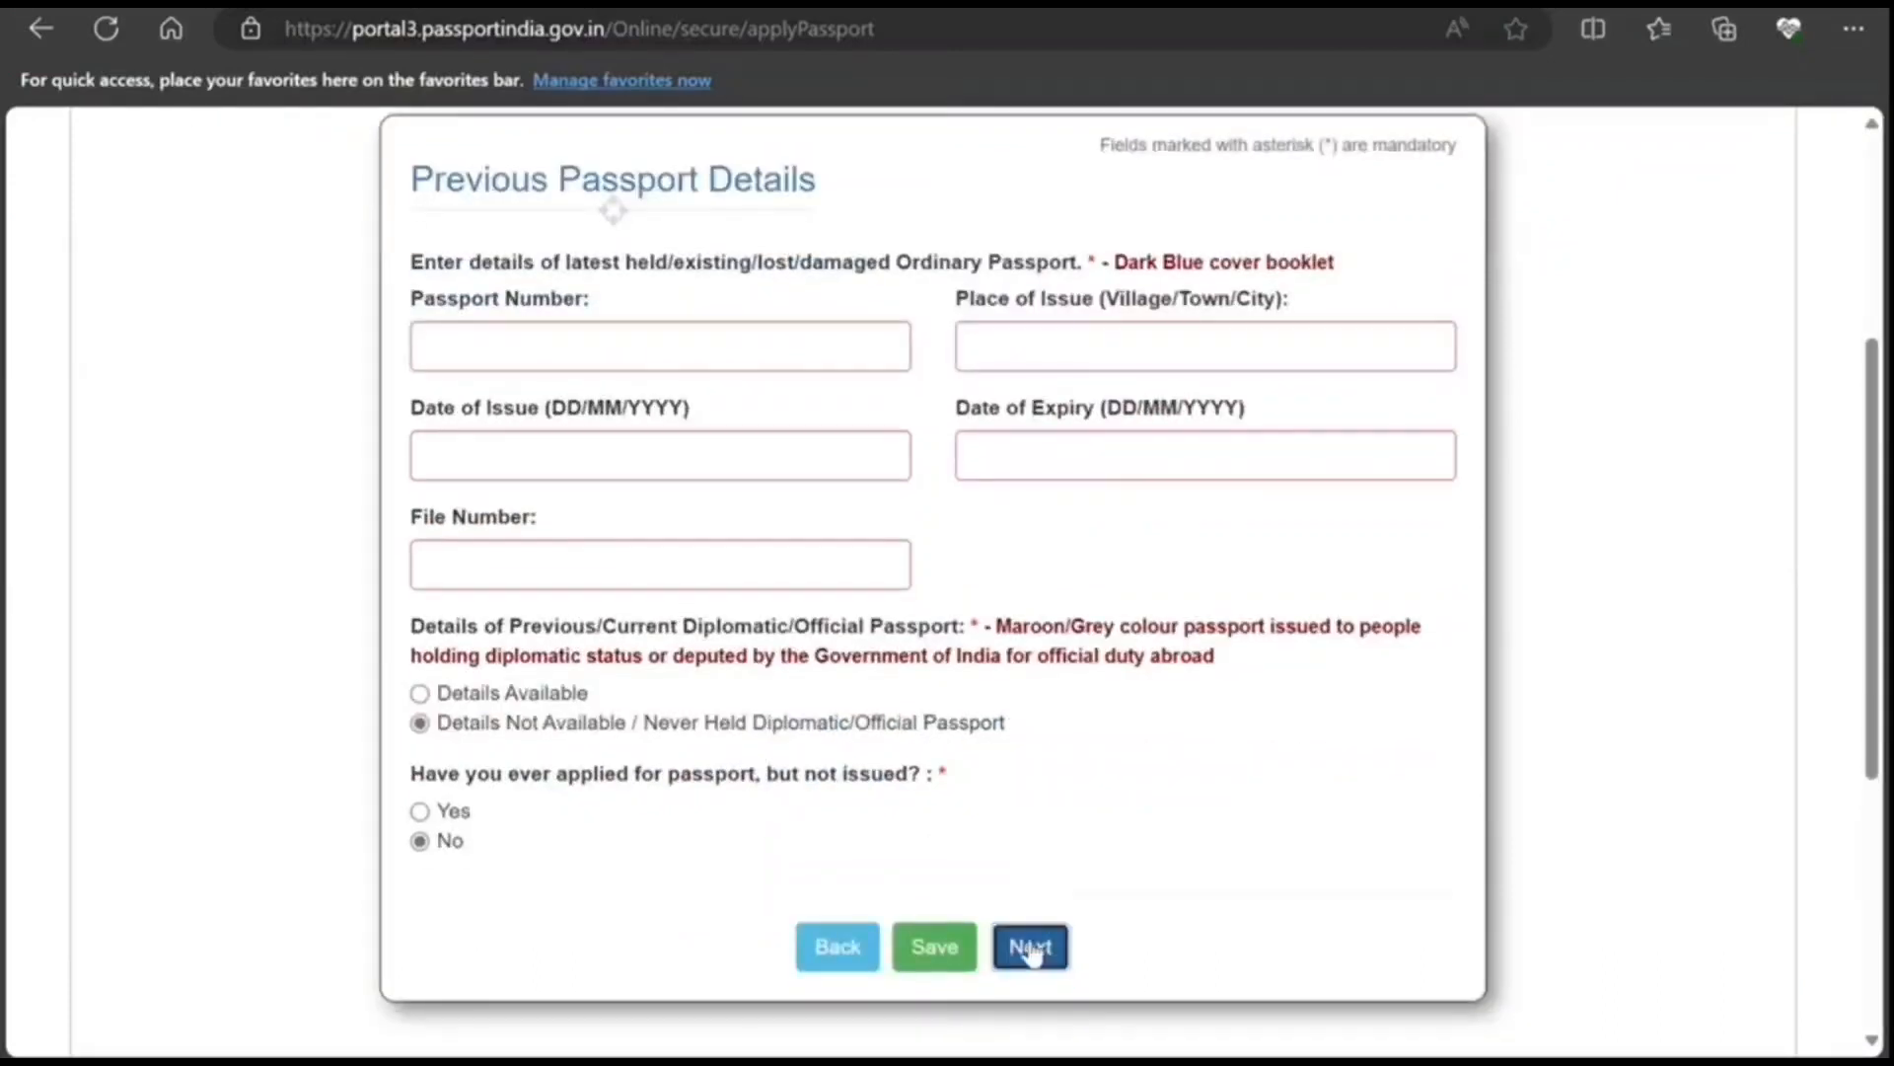
Step: Enter the old passport number, issued 10/10/2013, expiring 09/10/2023, plus its file number, and continue
click(595, 336)
text(J78787I)
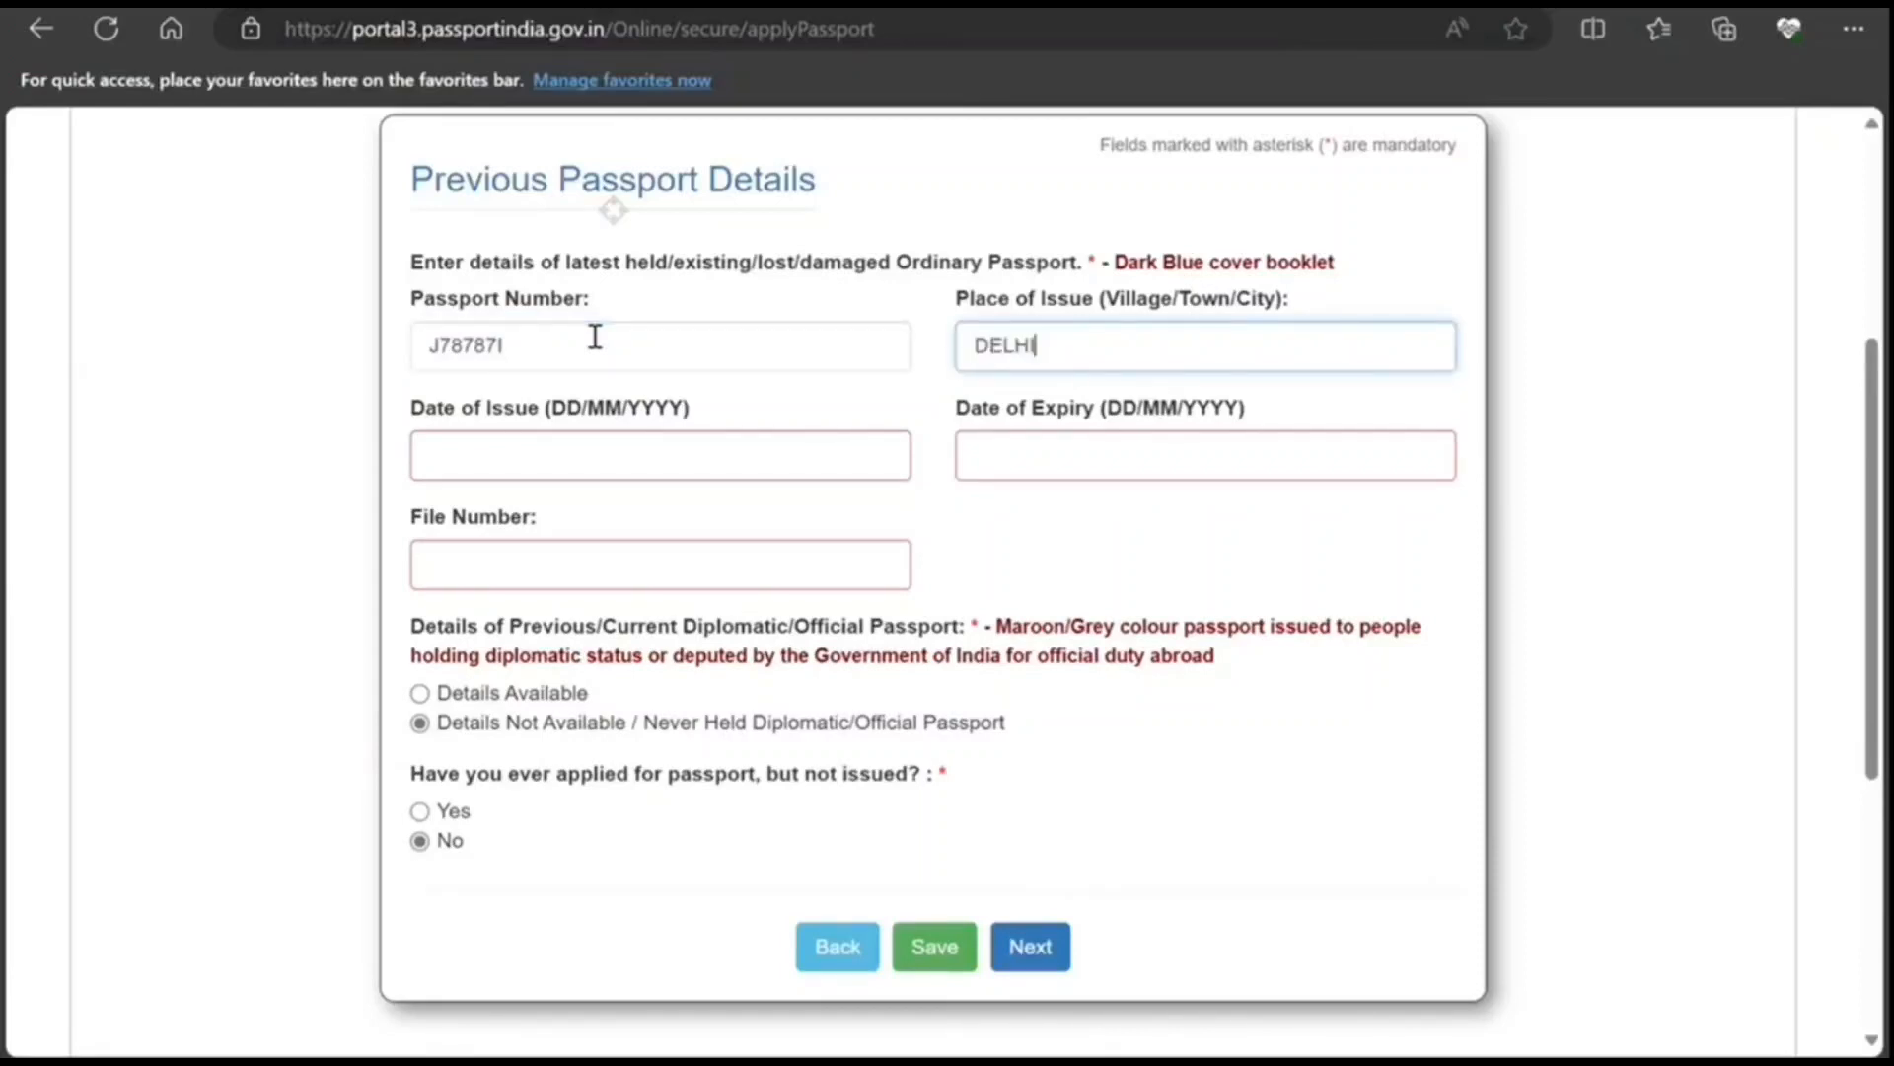
key(Tab)
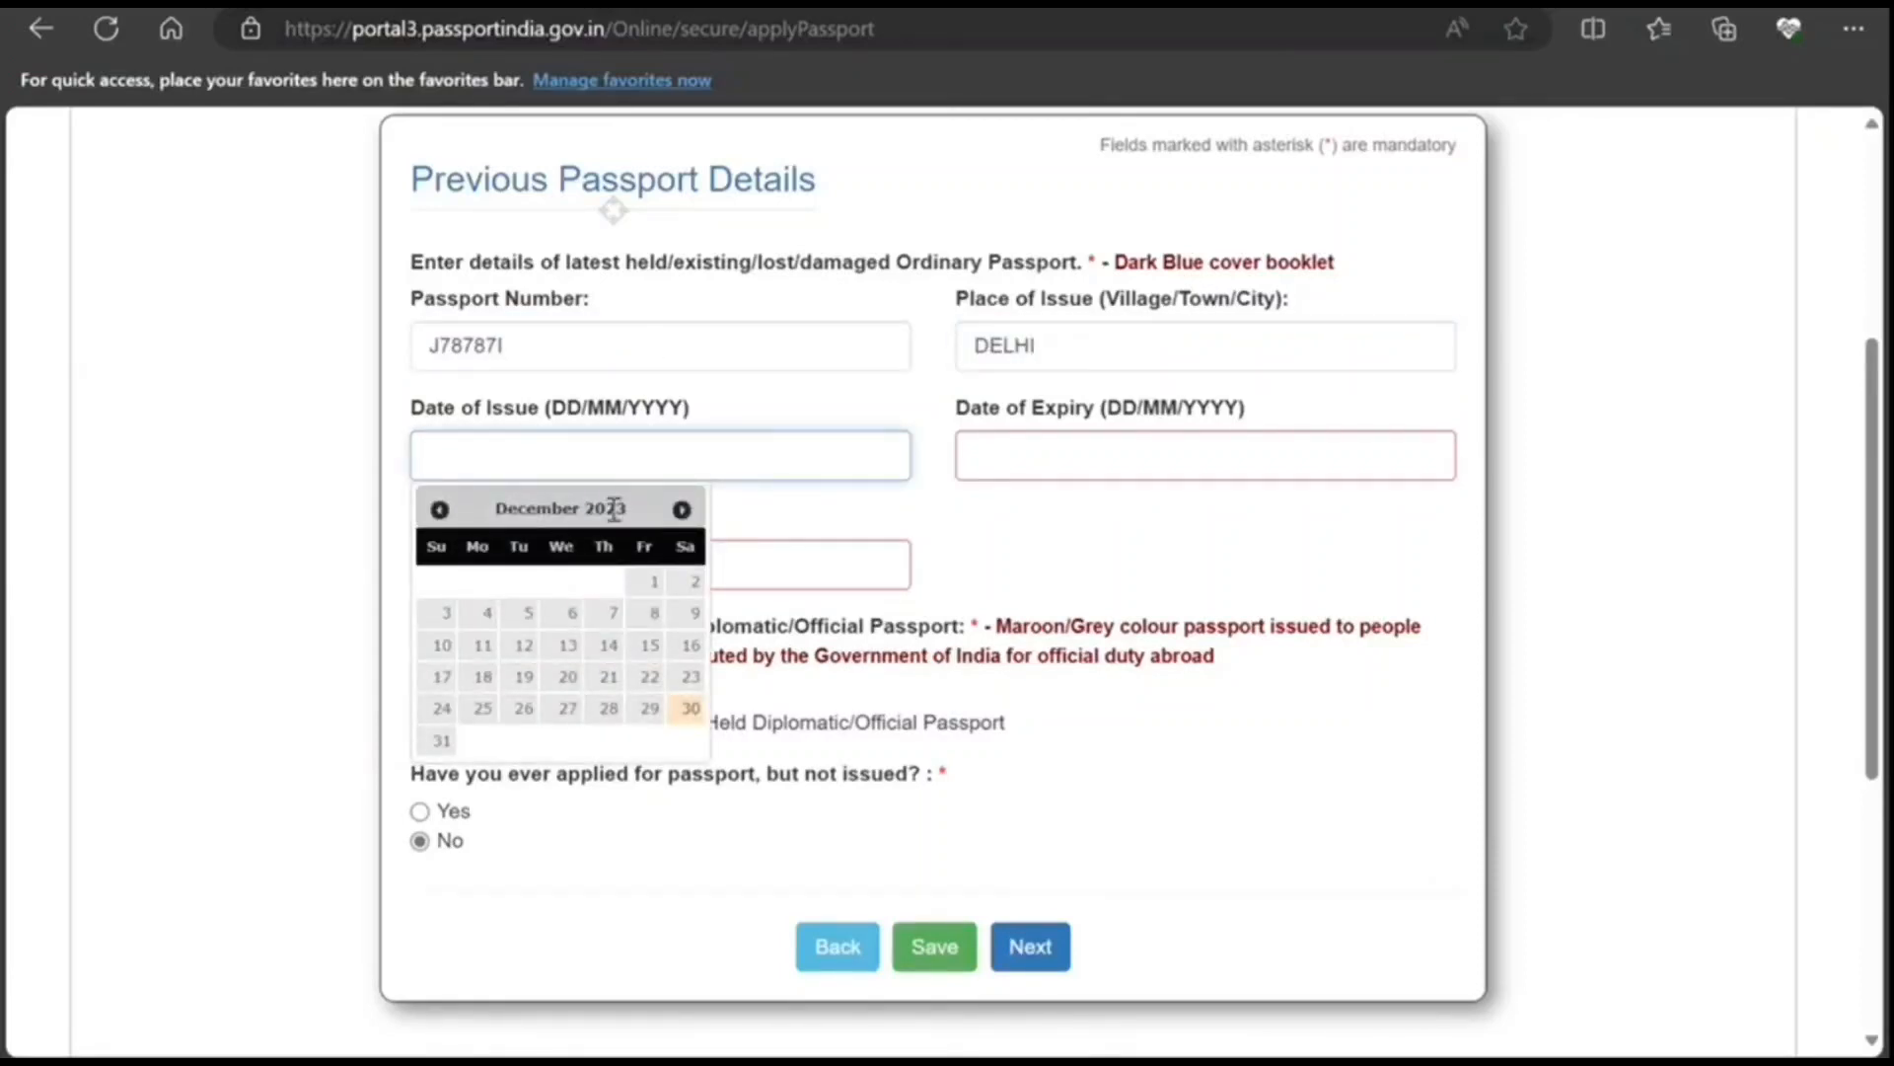
text(10)
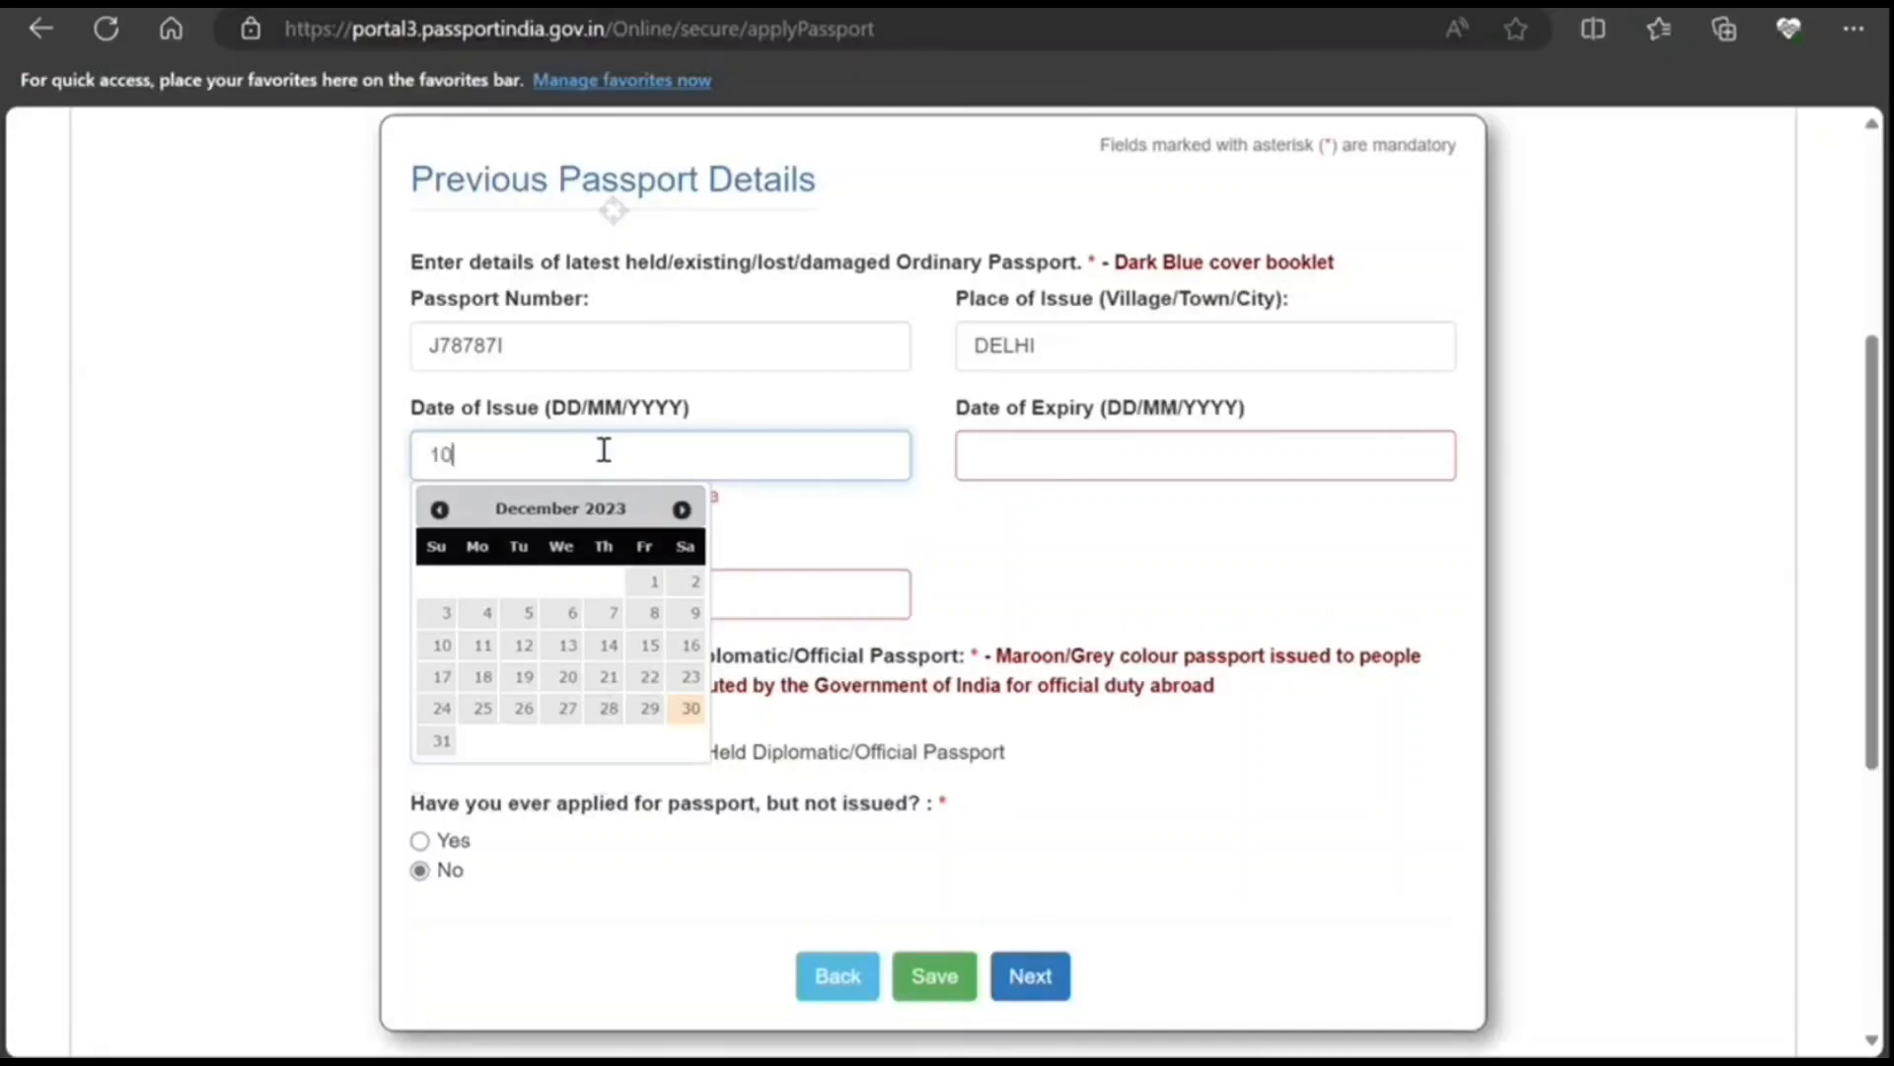
text(/10/2013)
key(Tab)
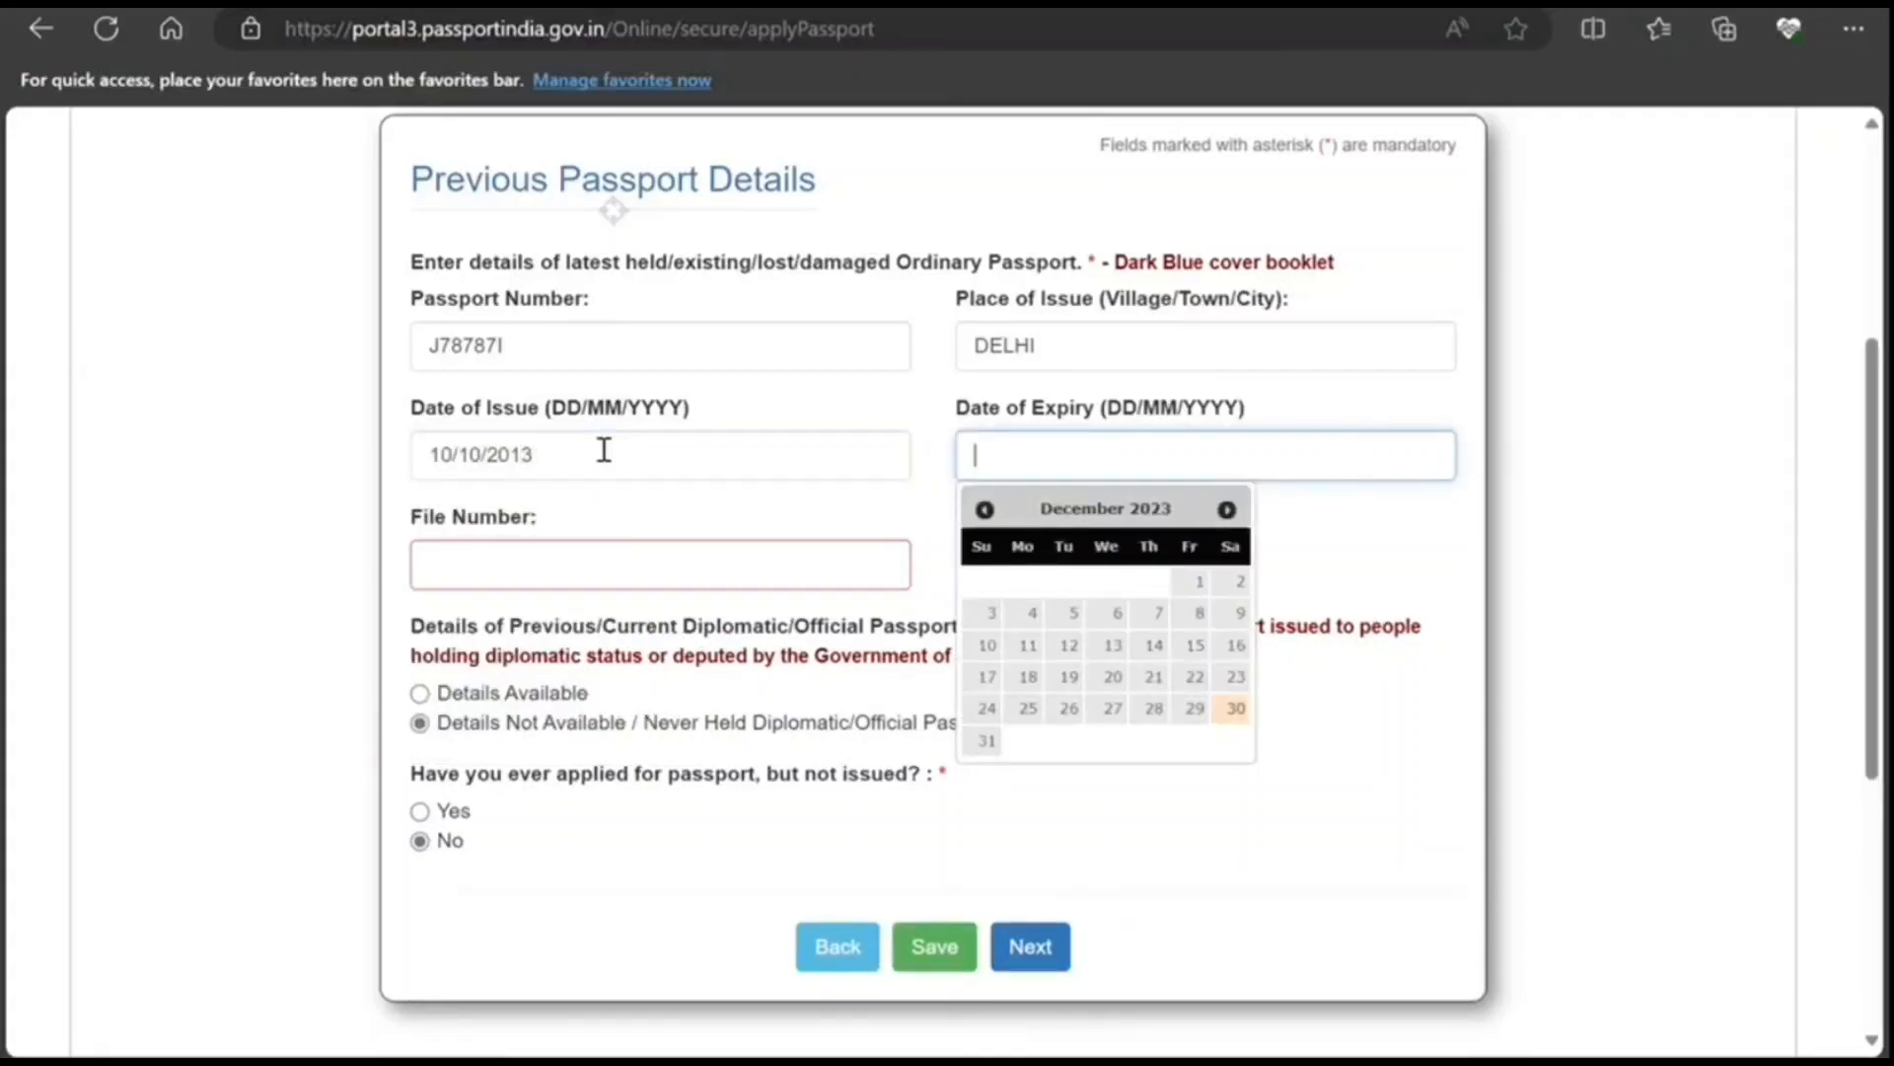
text(09/10/20)
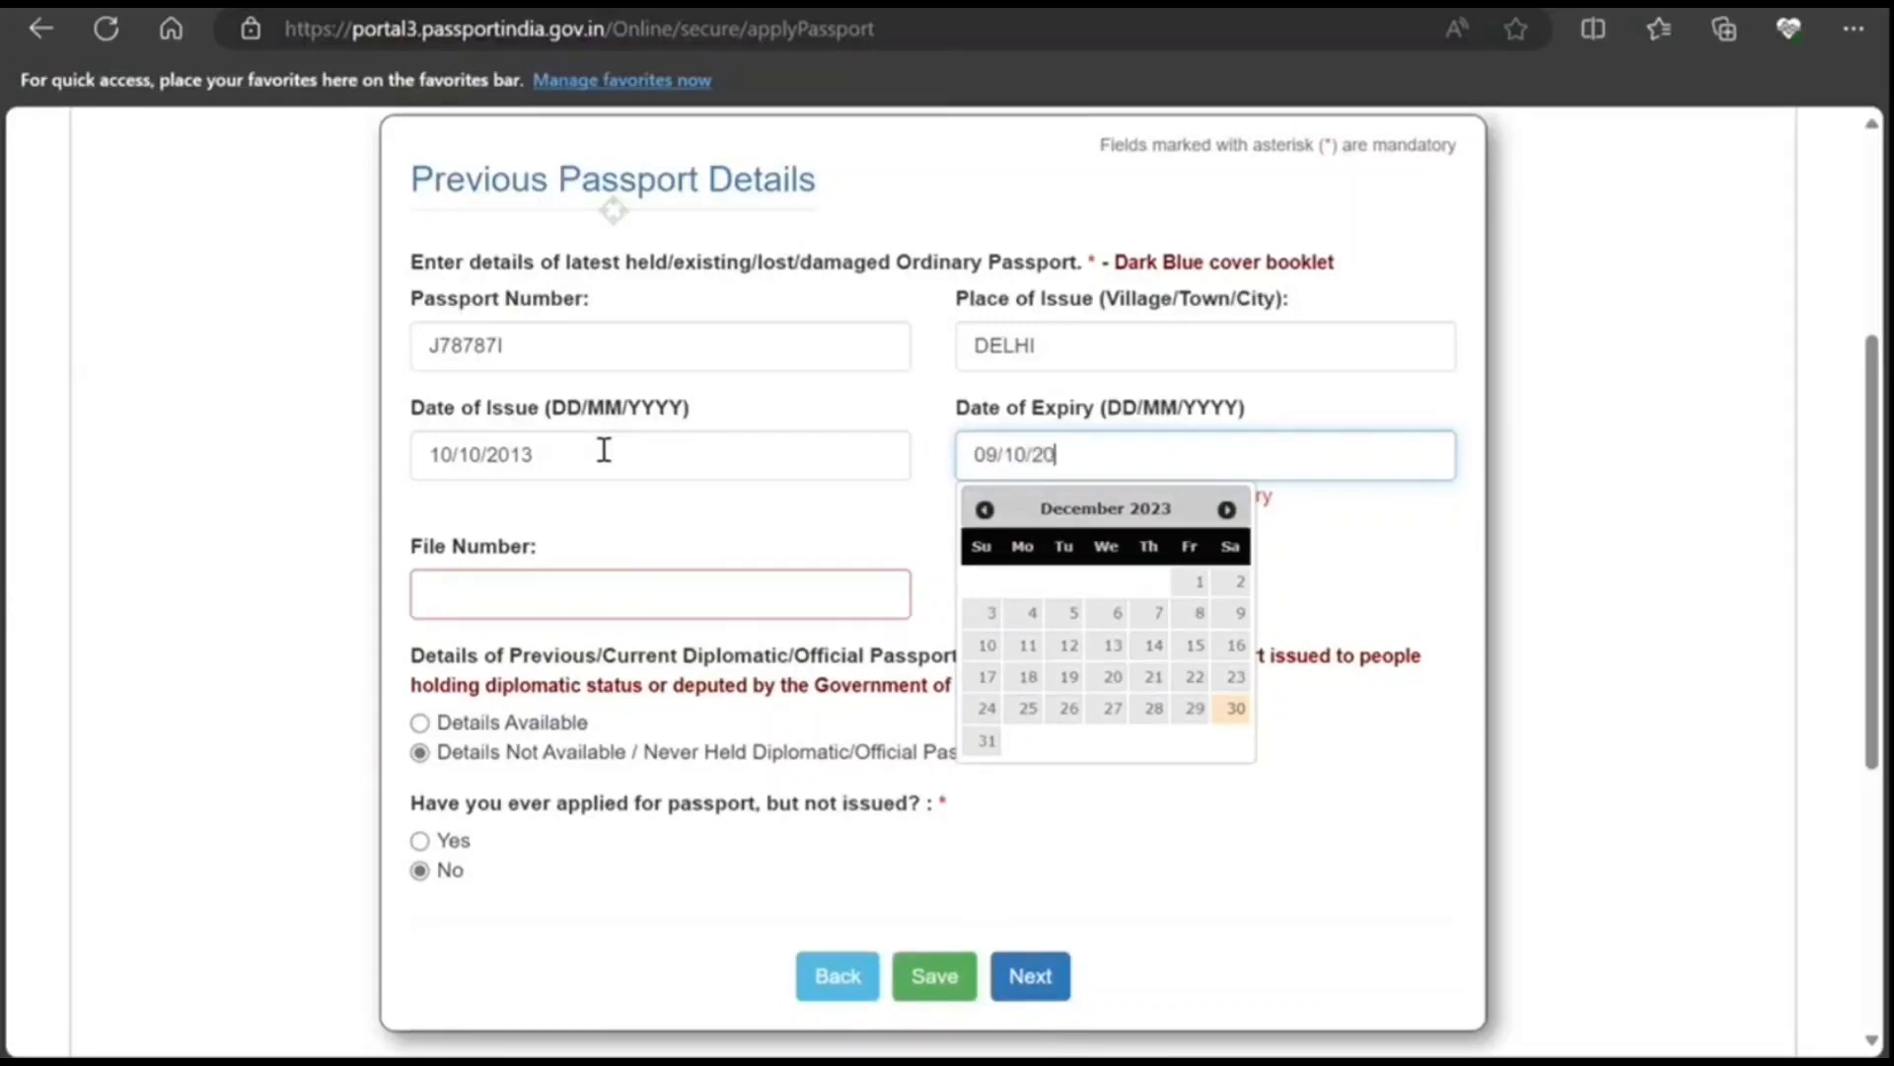
text(23)
click(464, 575)
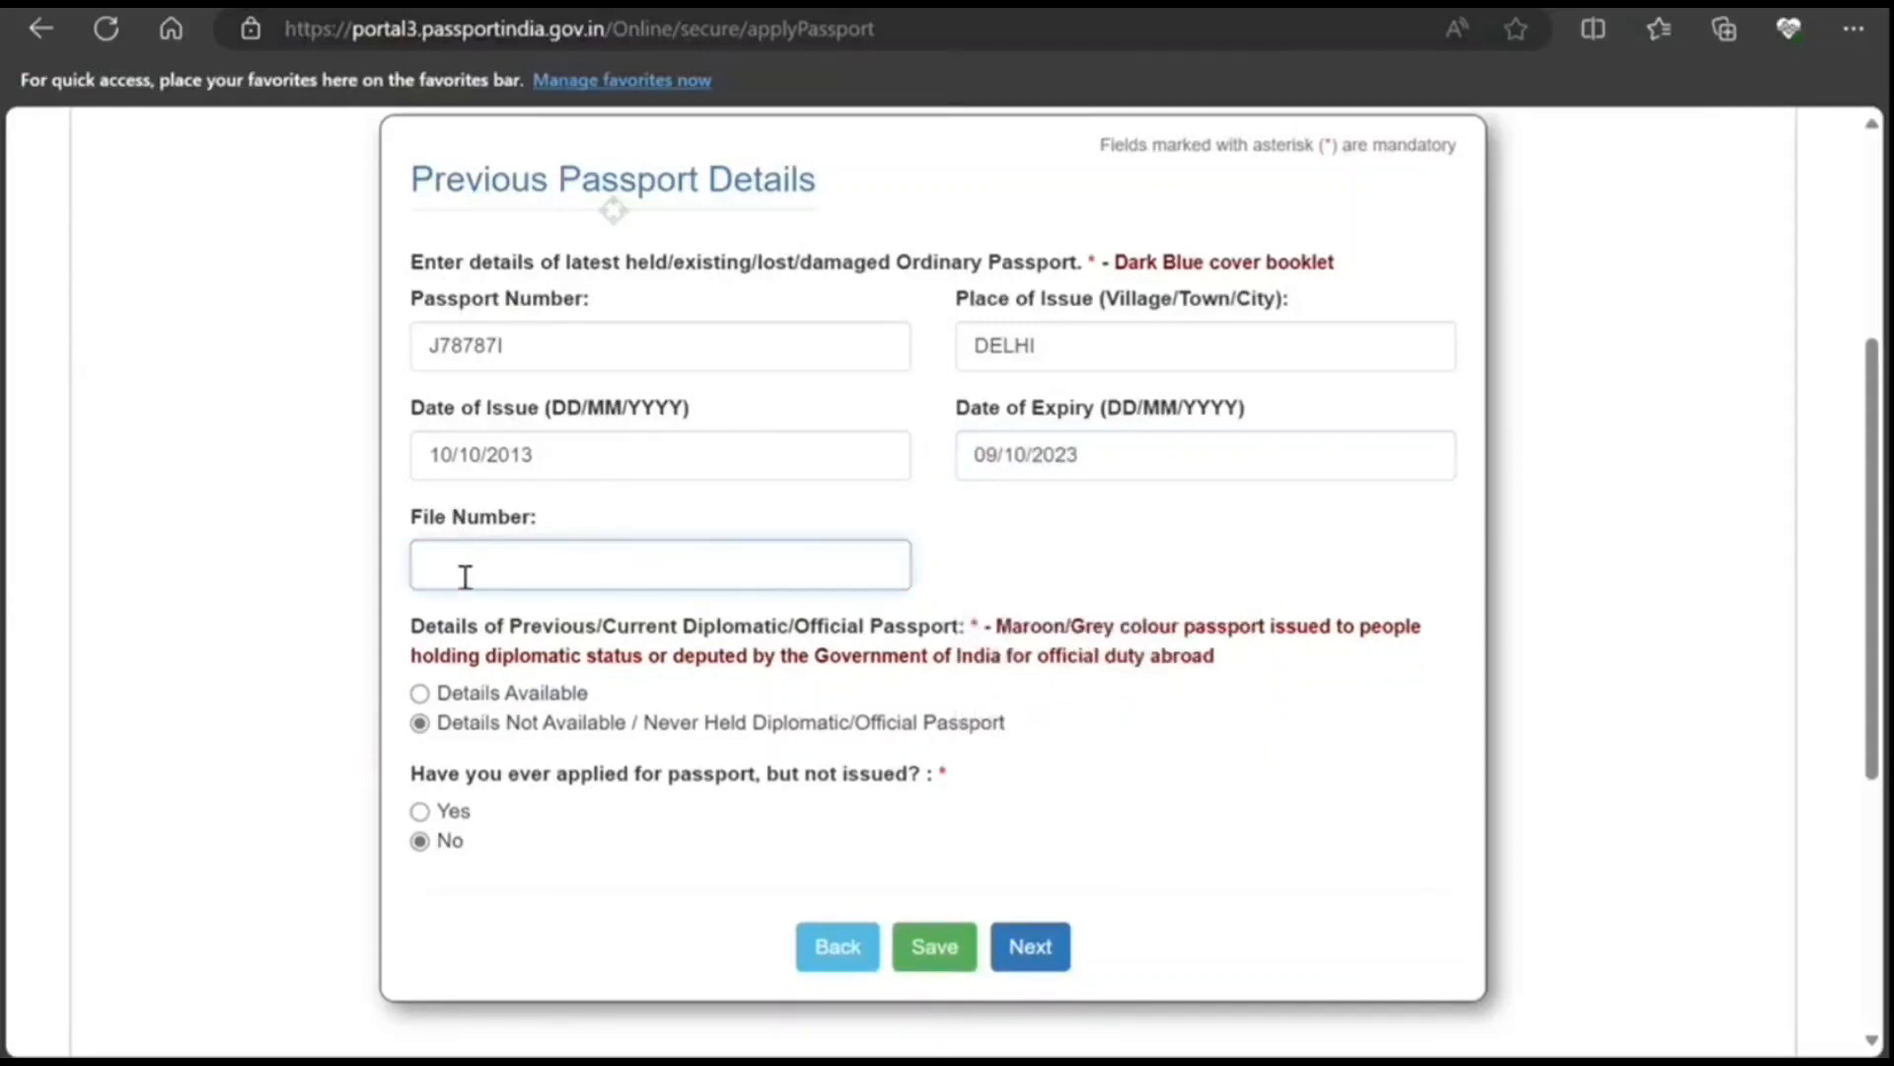
text(K7878787)
click(1030, 945)
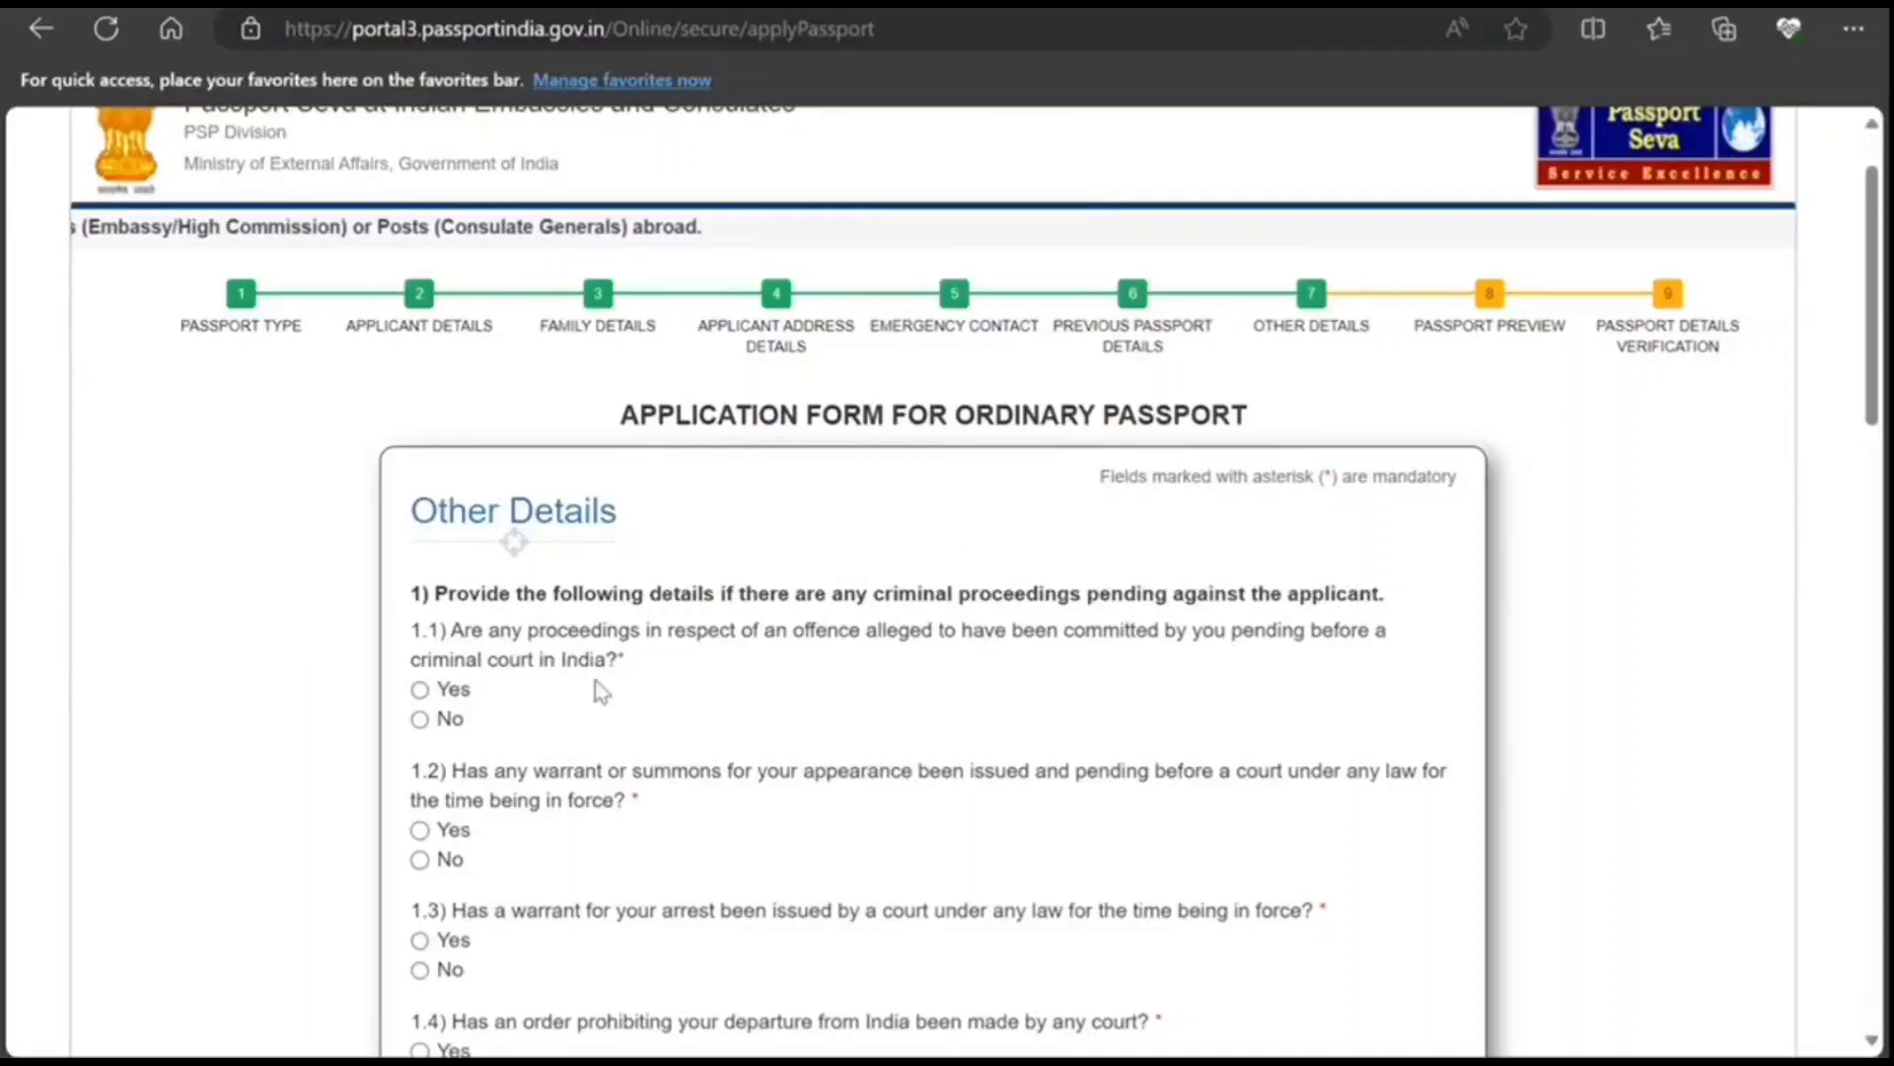
scroll(595, 679, down, 1)
scroll(596, 687, down, 8)
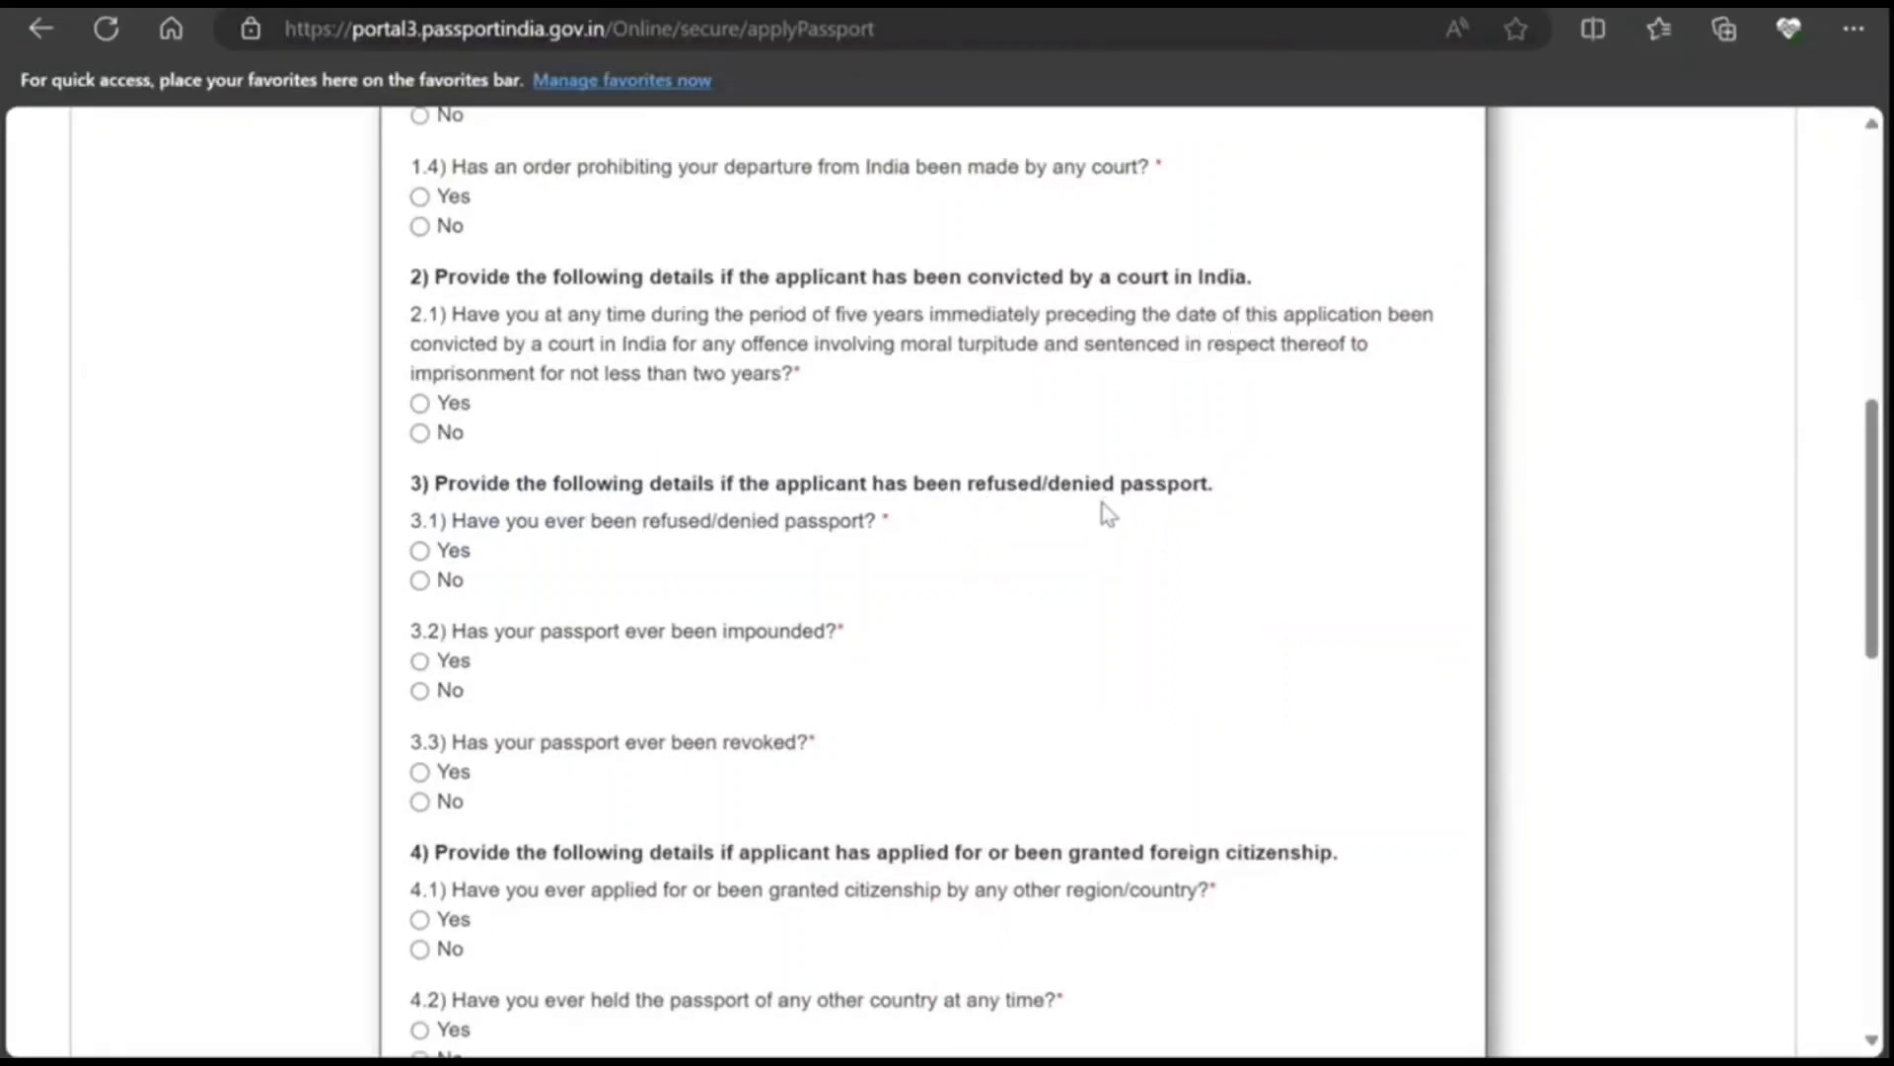
scroll(1002, 621, down, 1)
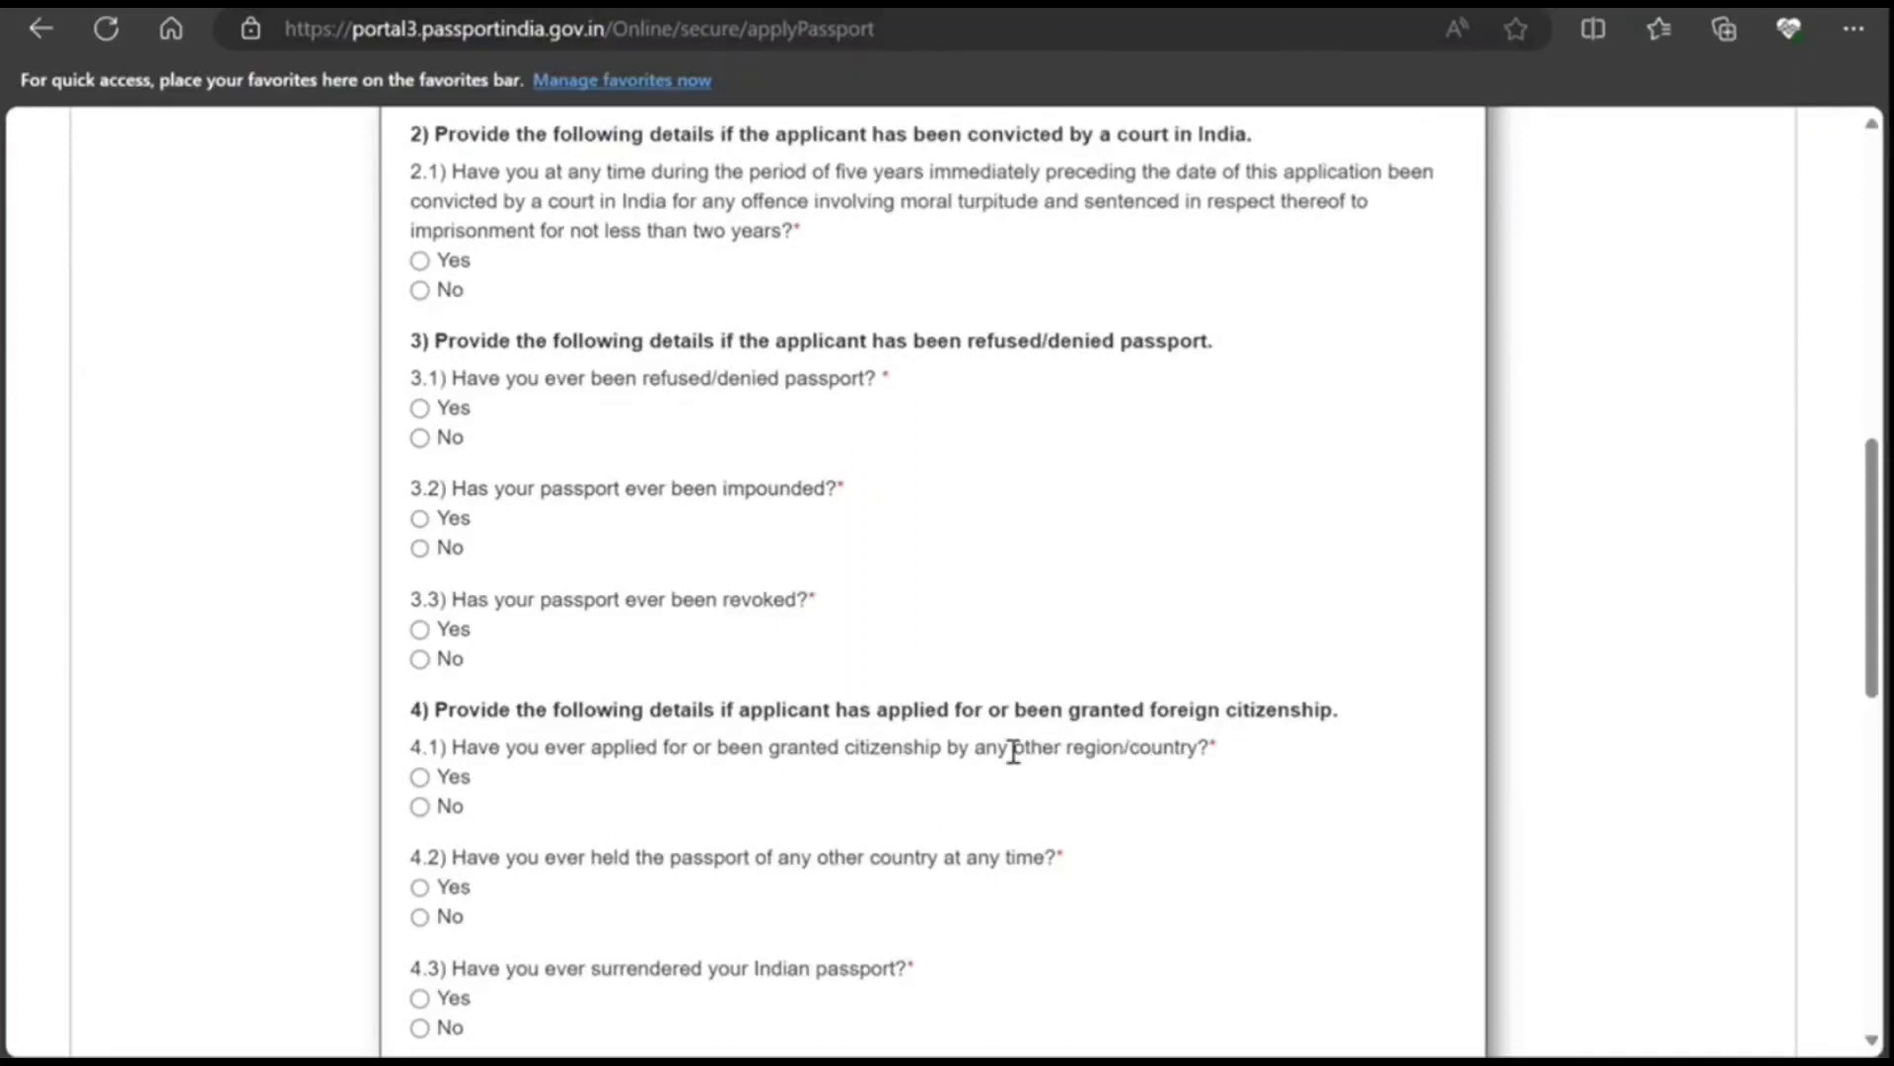
scroll(957, 842, down, 1)
scroll(1032, 744, down, 2)
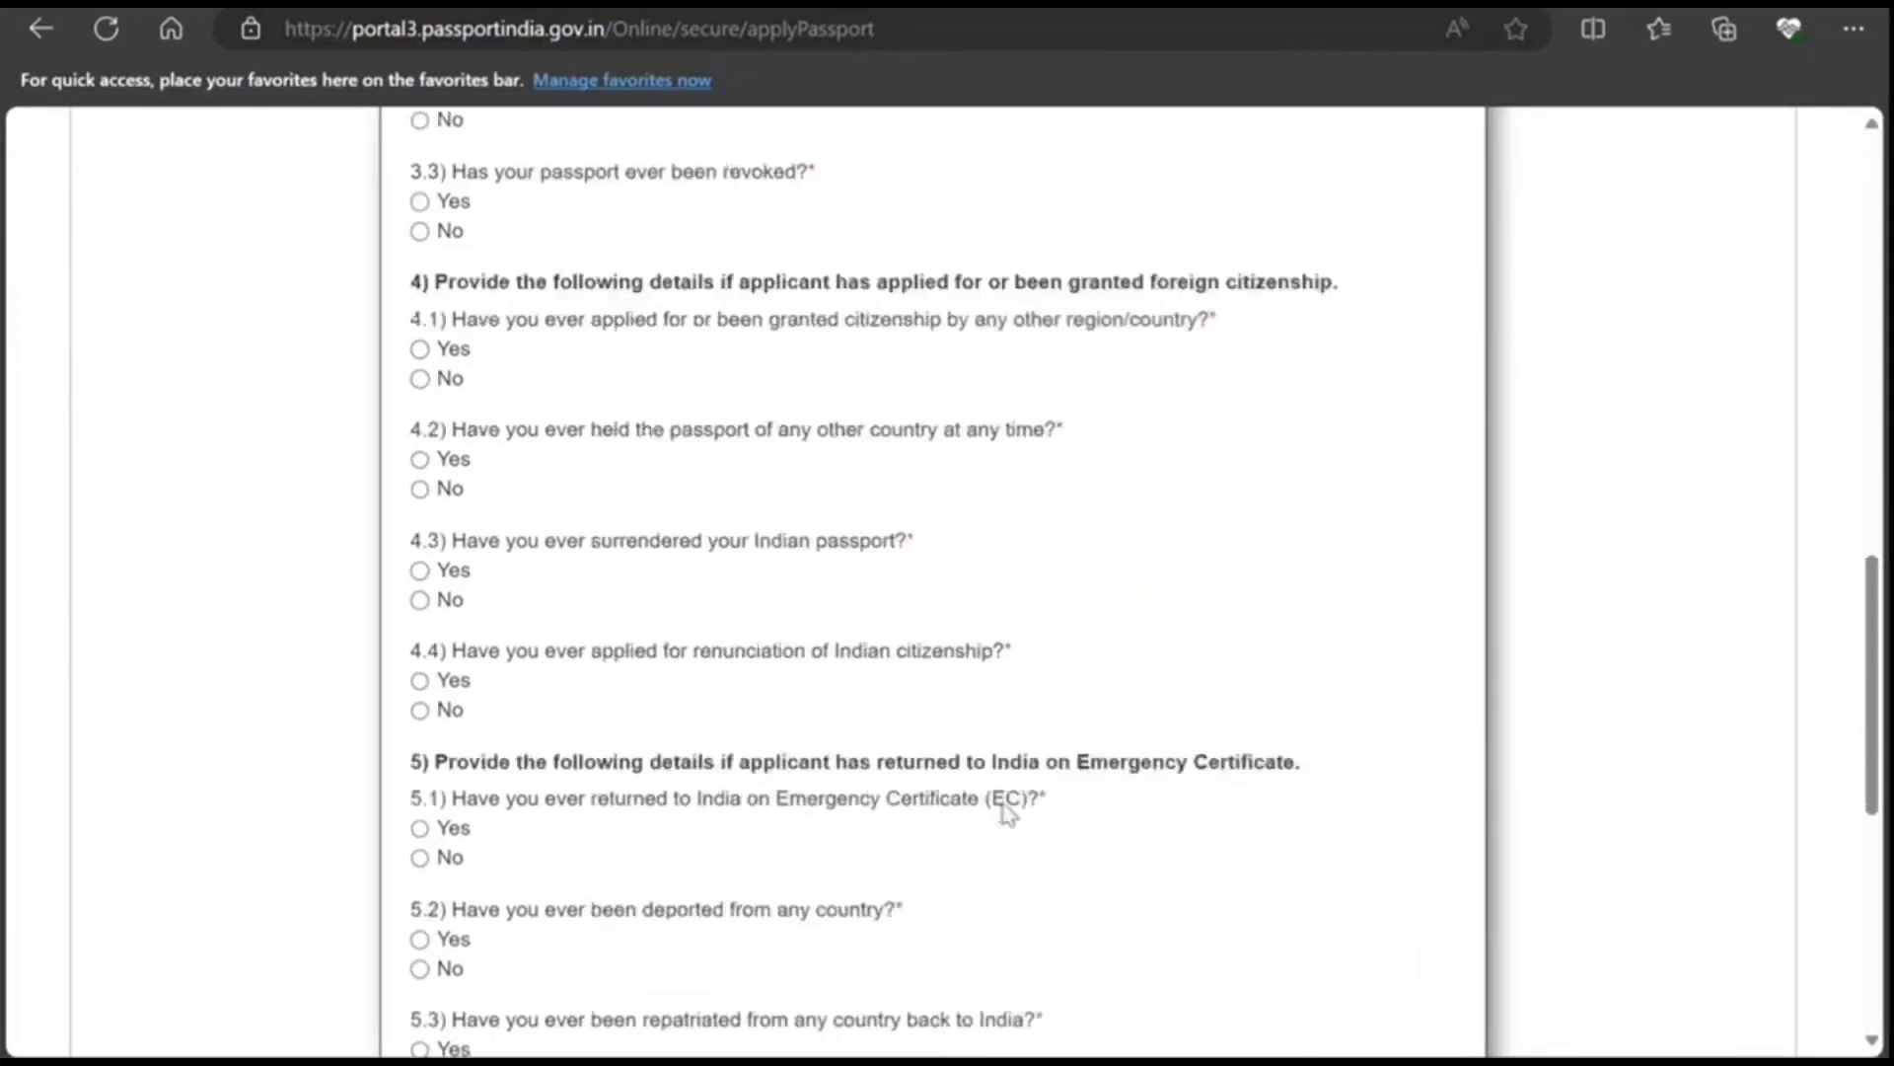
scroll(1005, 804, down, 2)
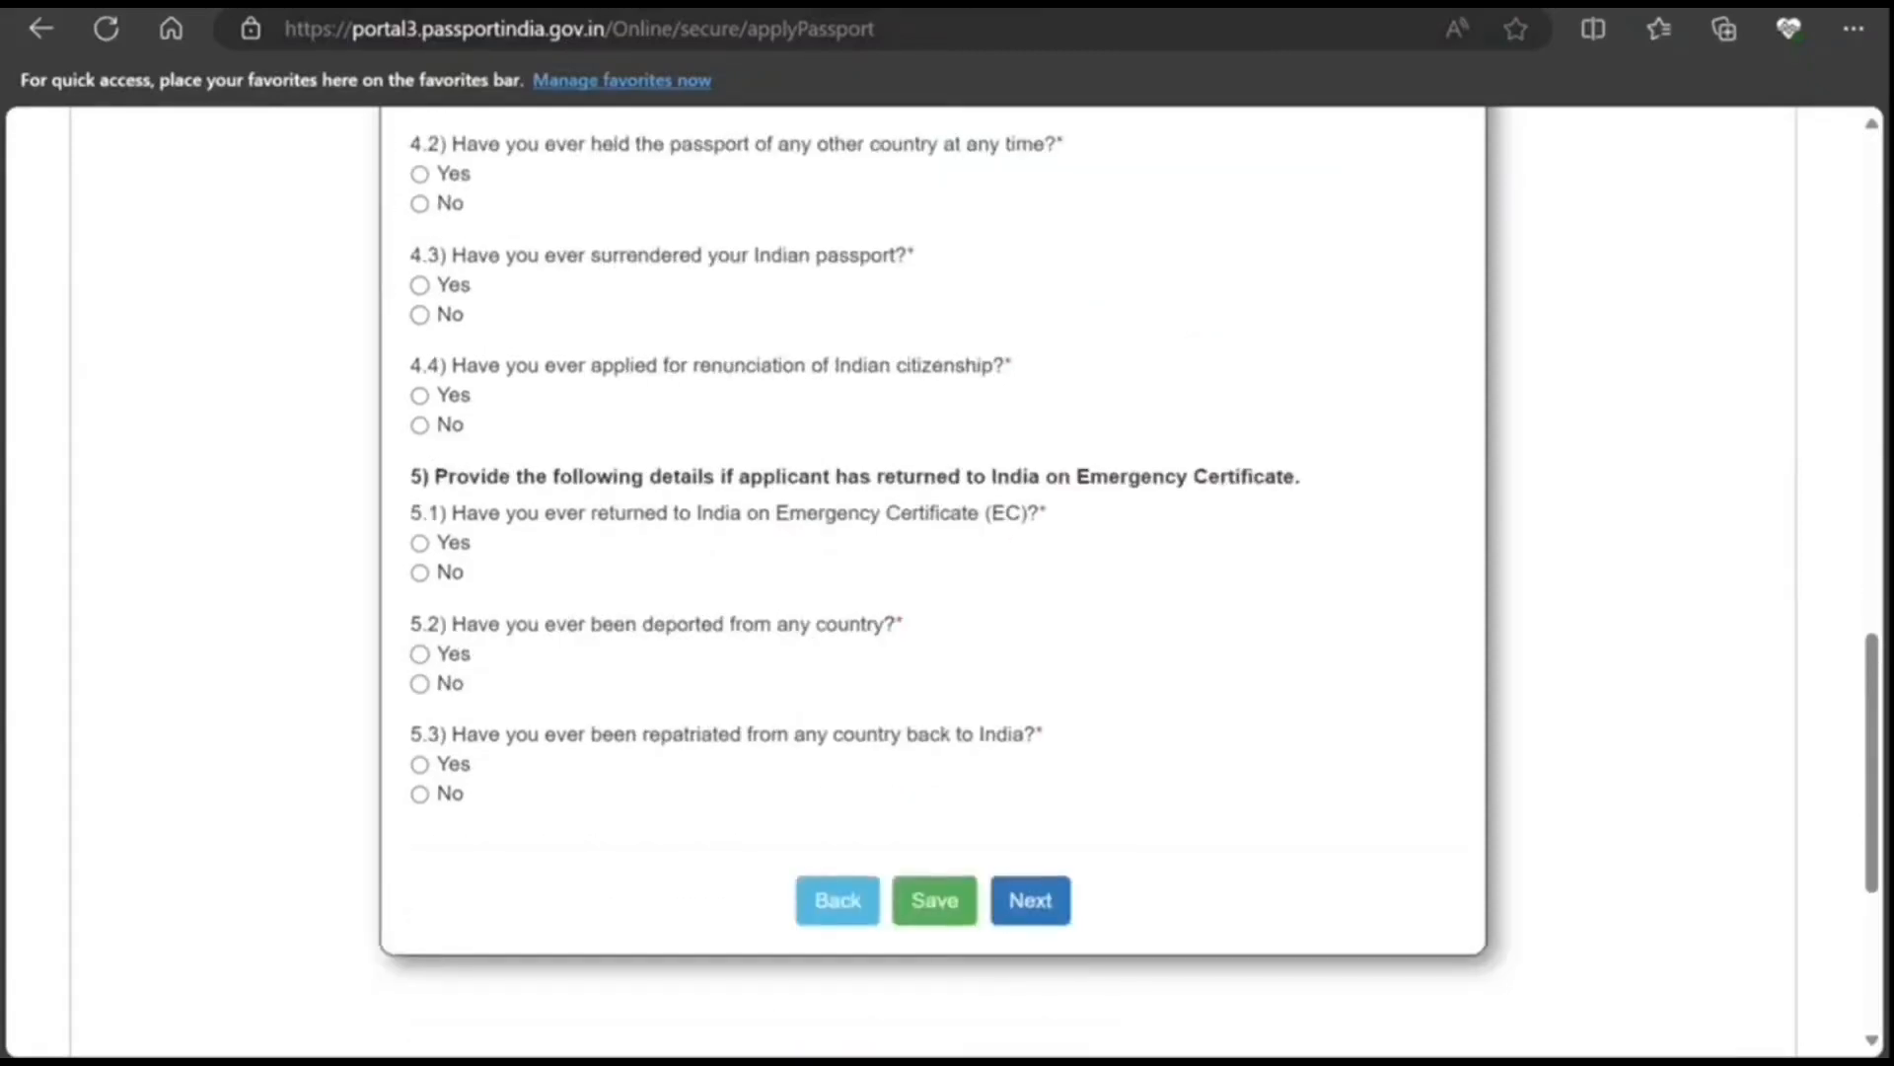
scroll(1036, 816, up, 10)
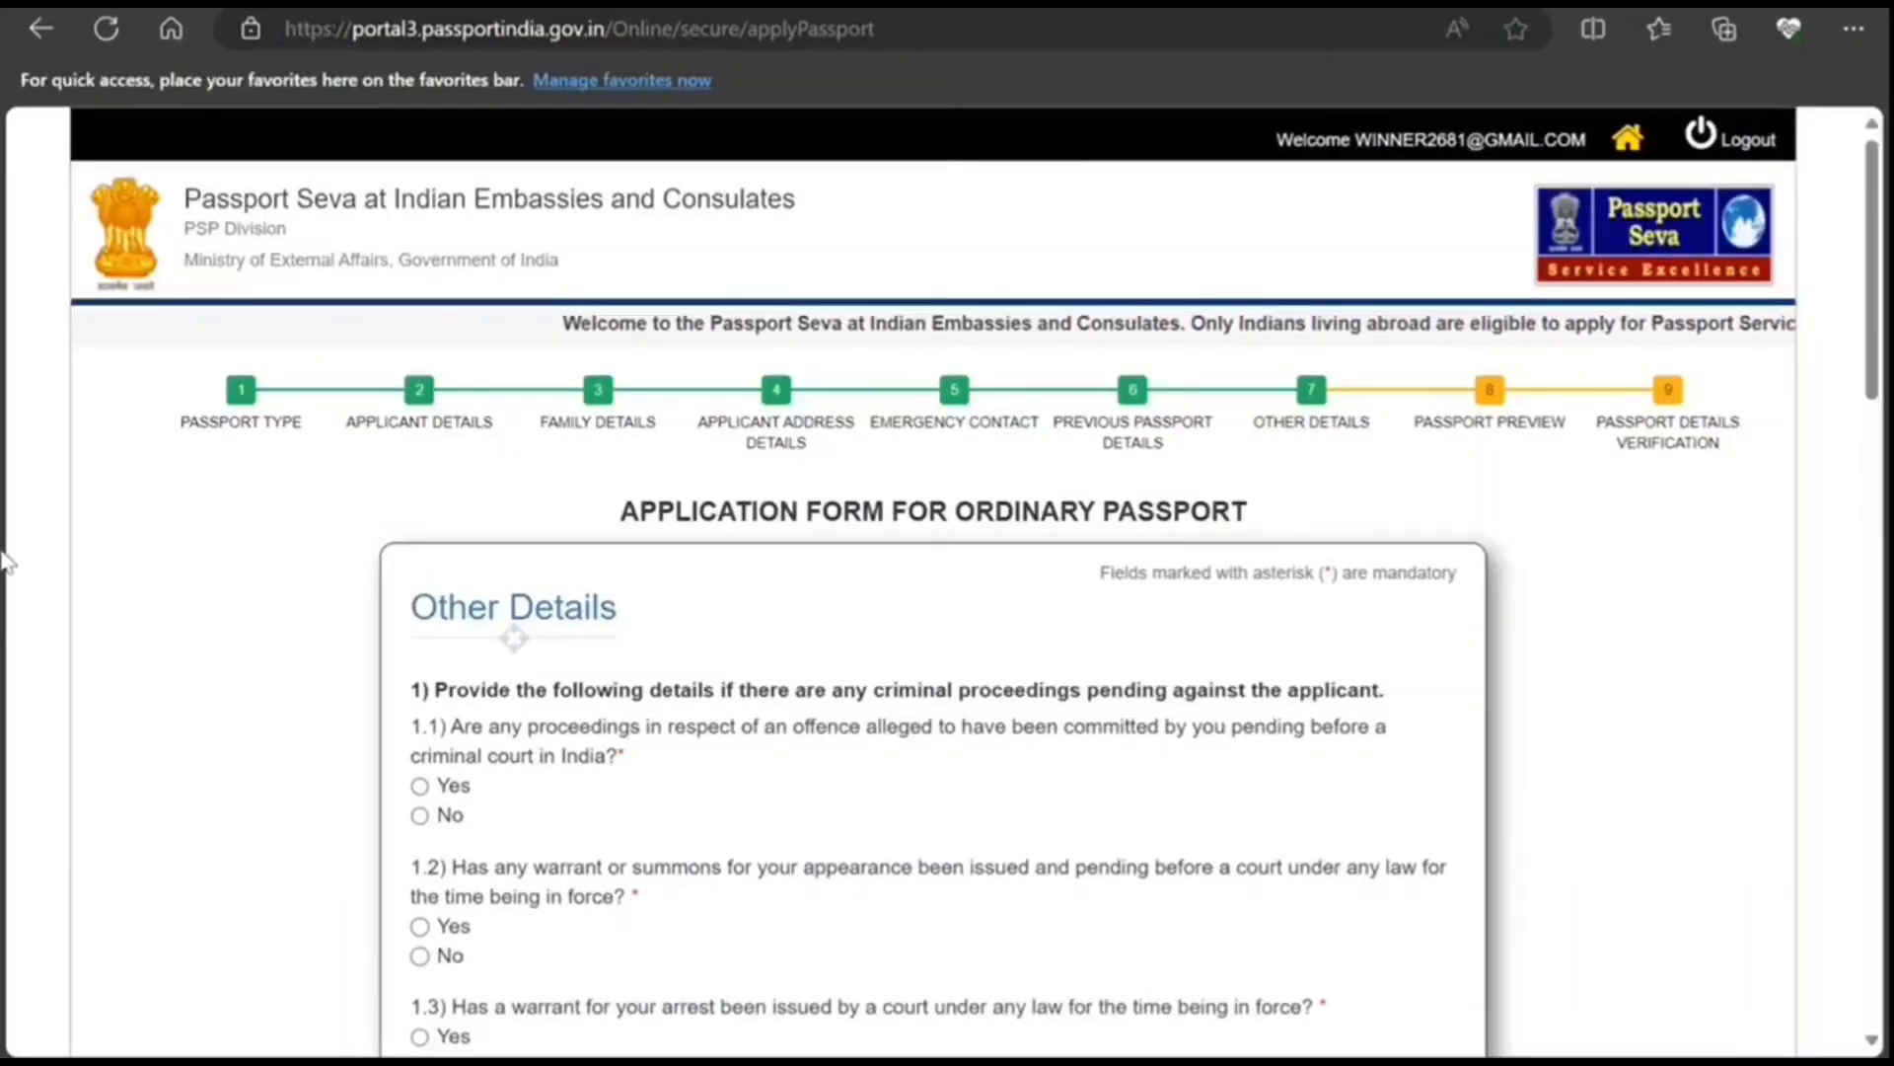
scroll(5, 563, down, 10)
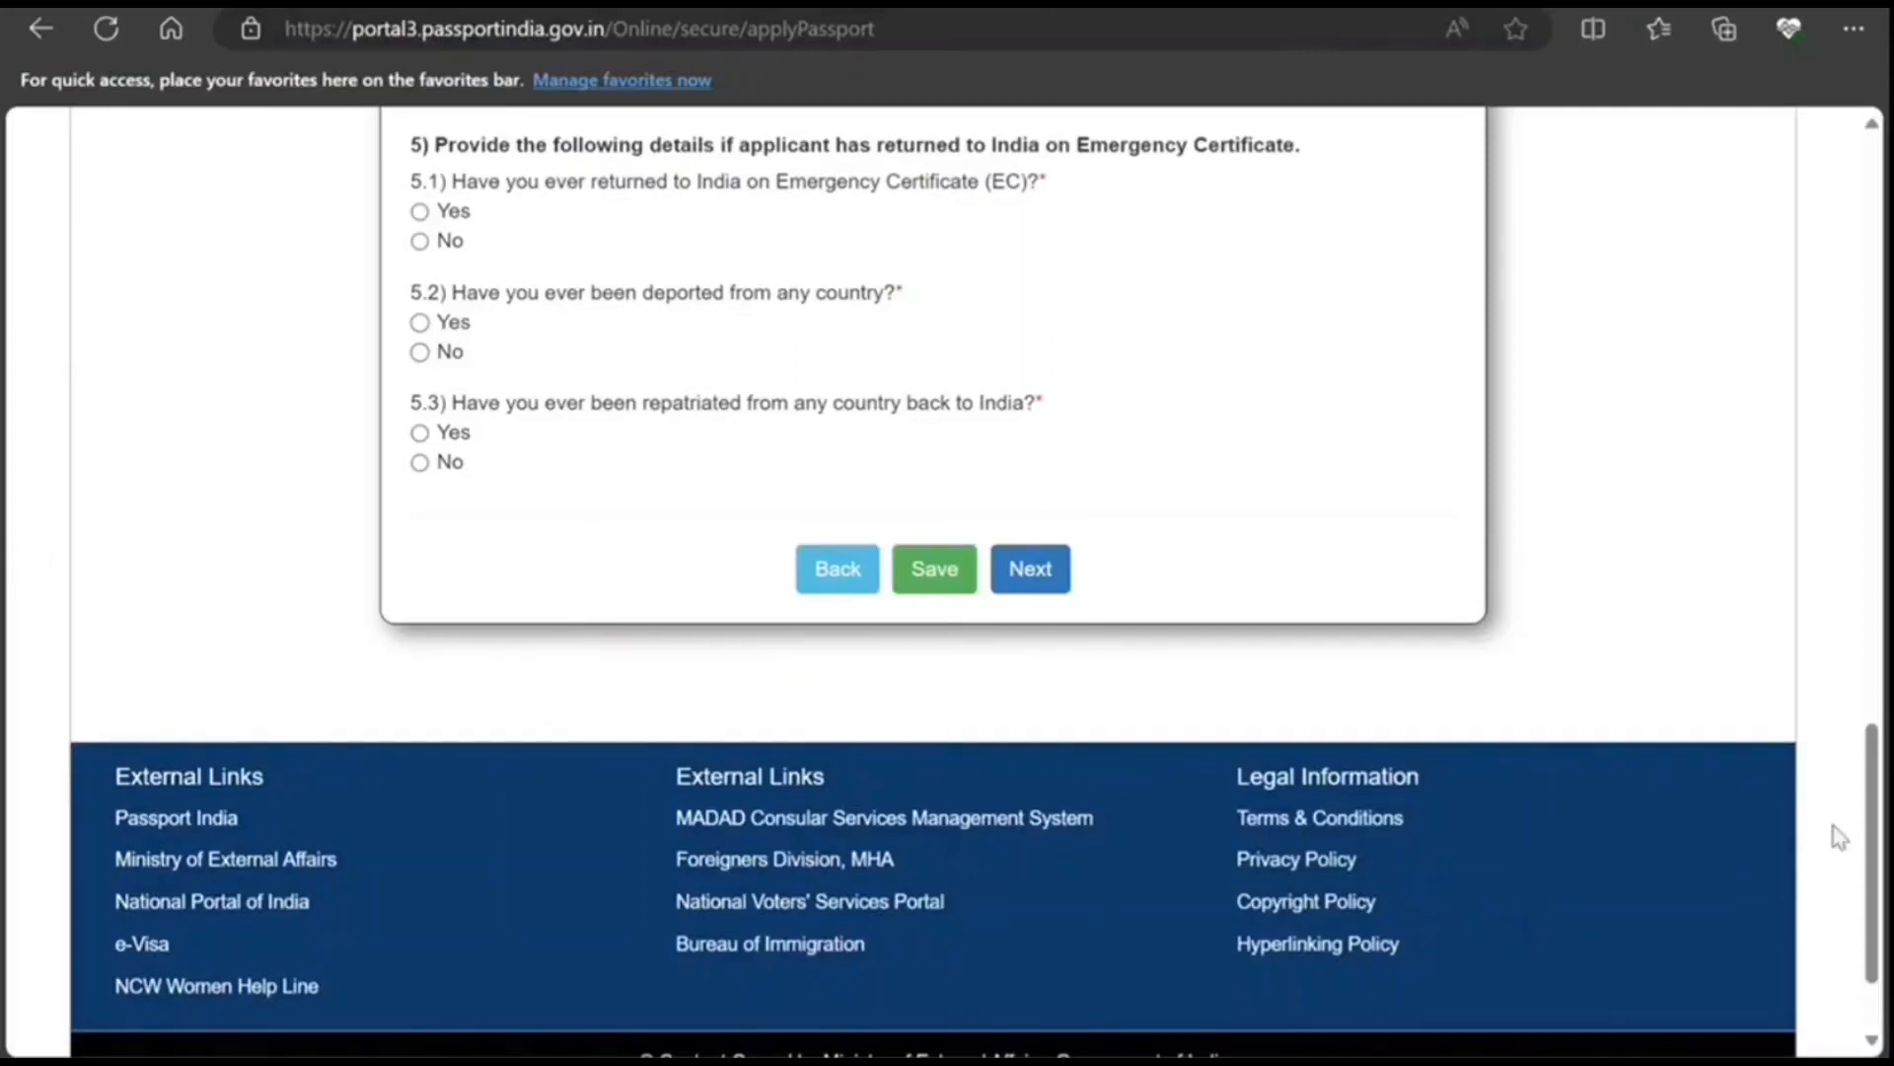
scroll(1004, 675, up, 10)
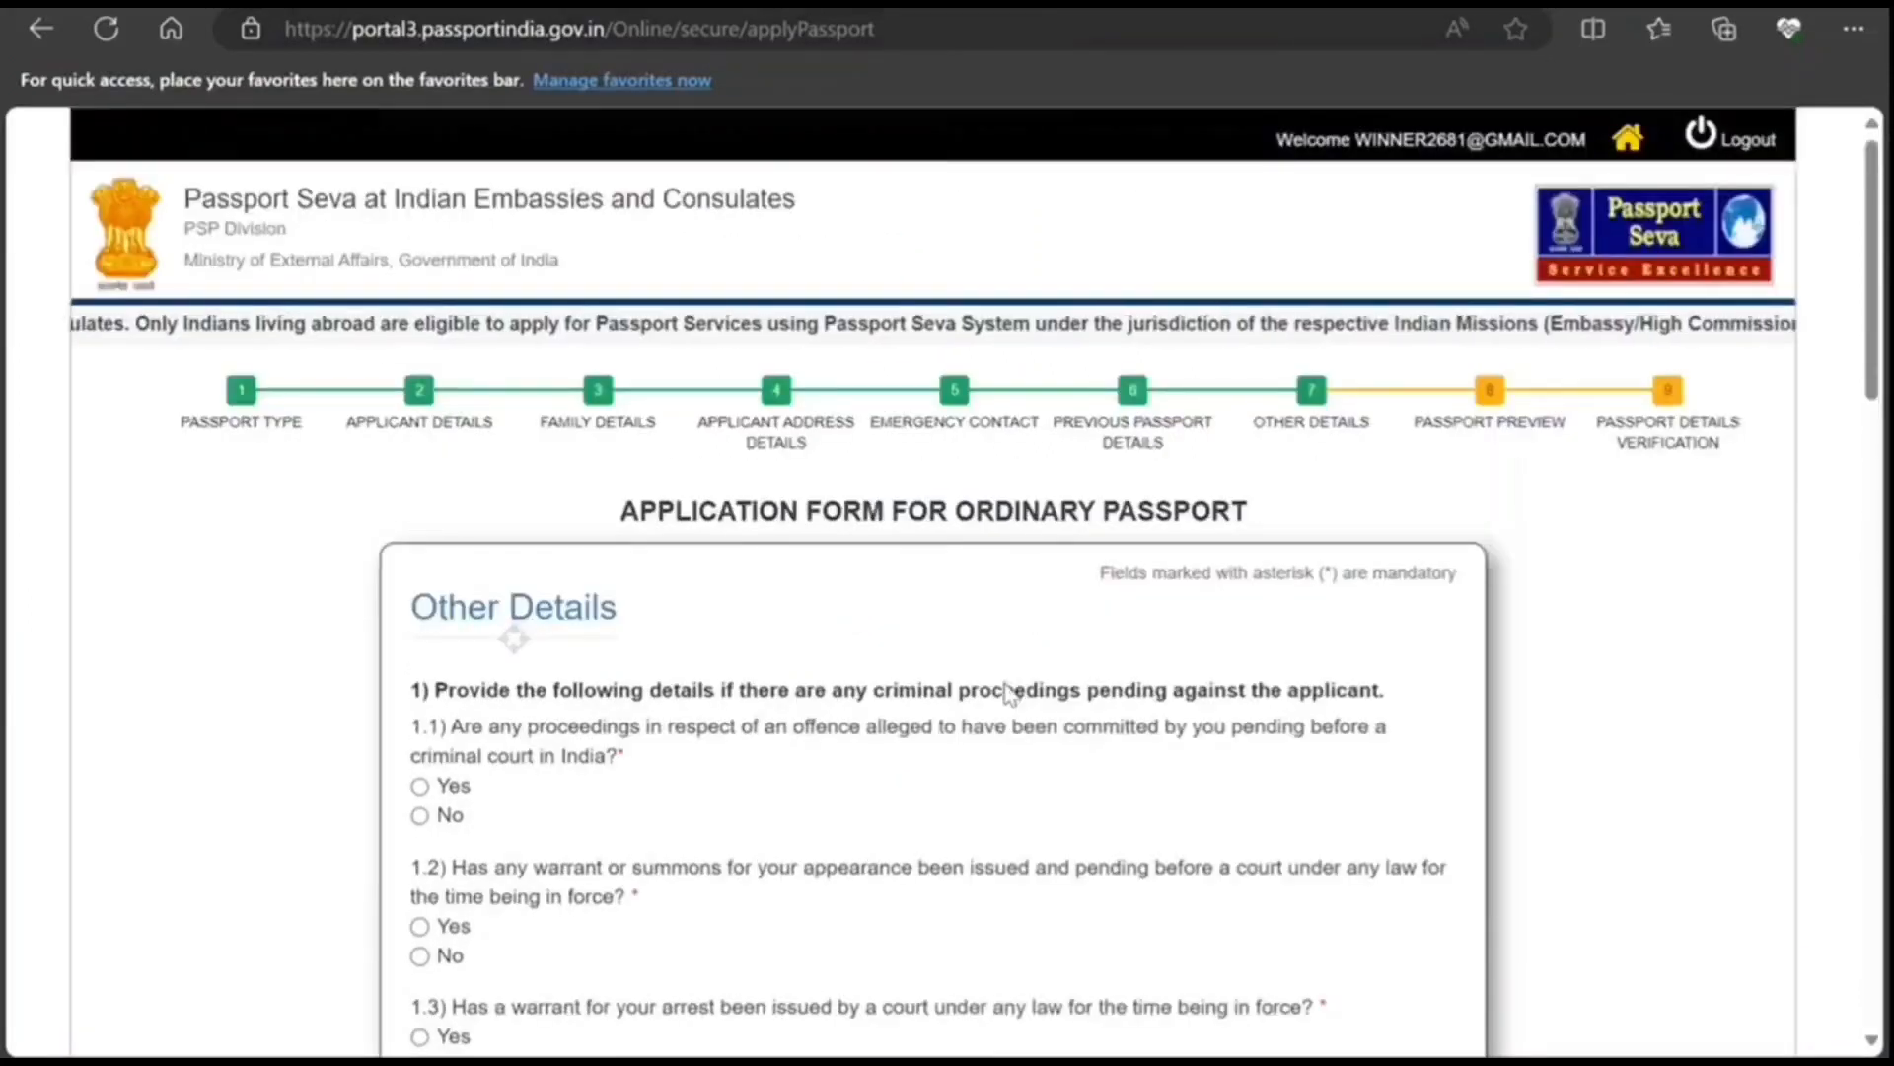